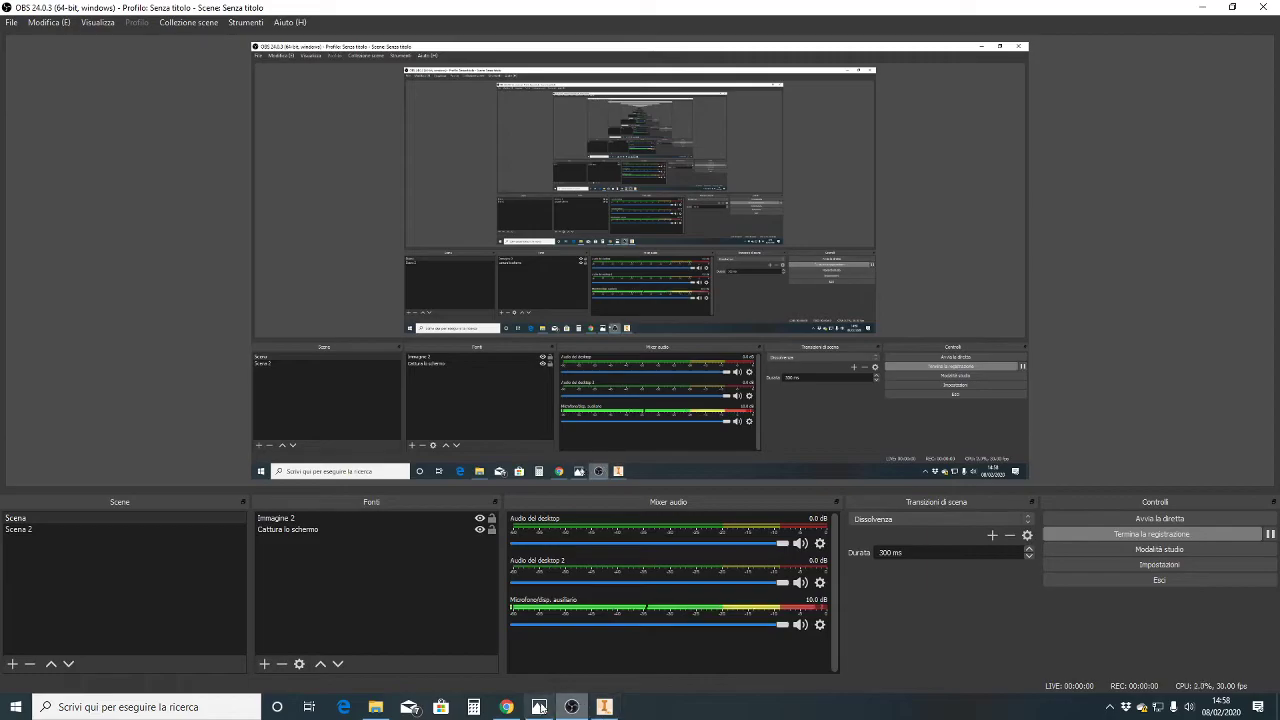
Bring the Supporto support-part reference drawing to the front in Photos
click(539, 706)
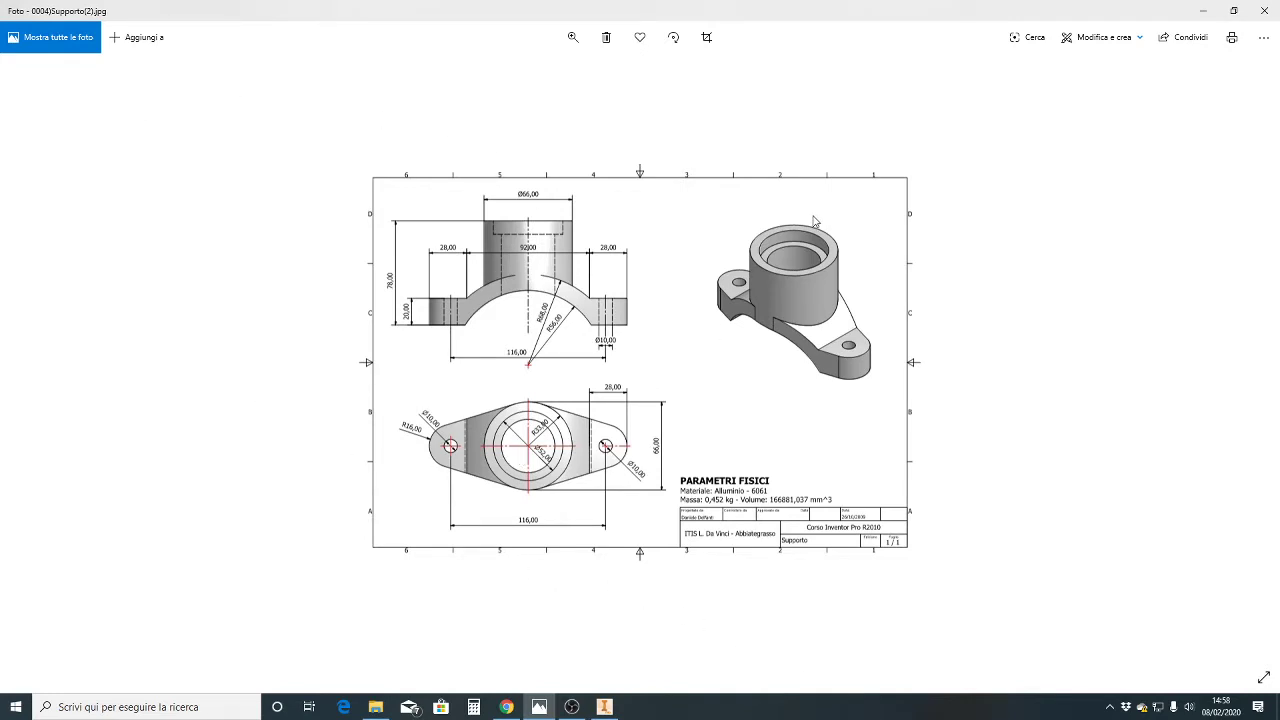
Zoom into the Supporto drawing to read its dimensions, then return to Inventor
click(573, 37)
drag(510, 74, 532, 72)
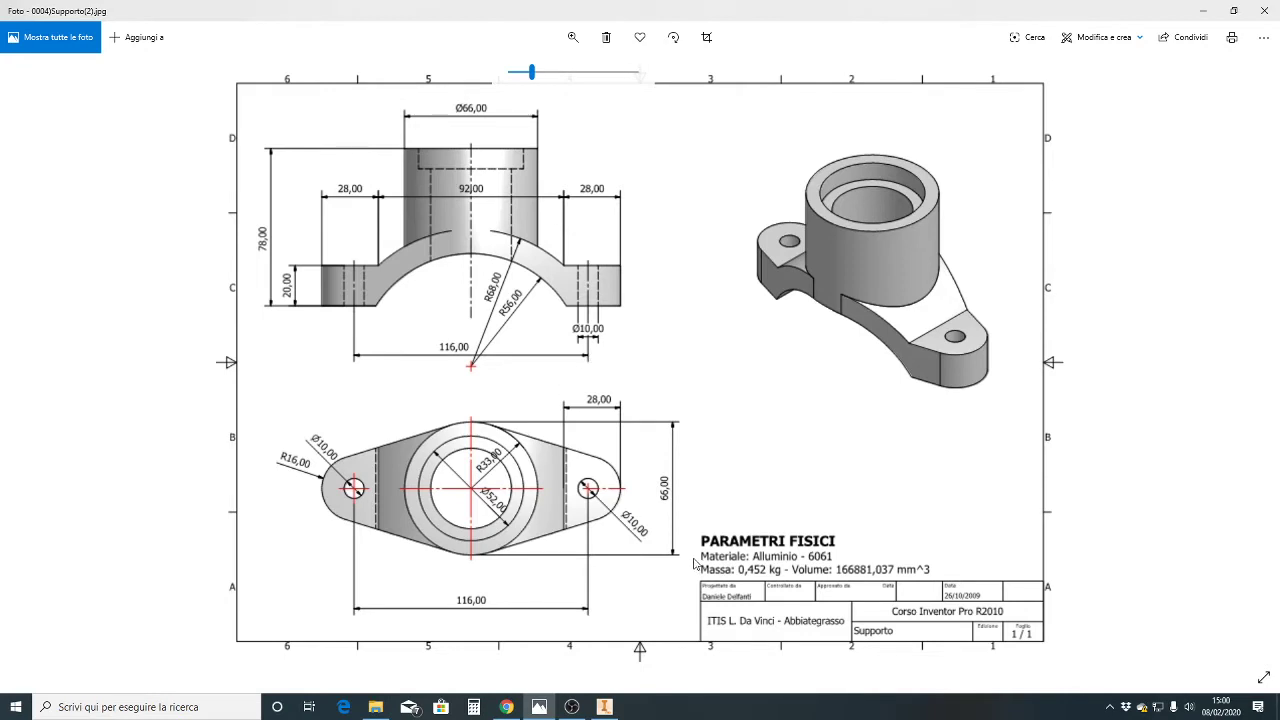
click(604, 707)
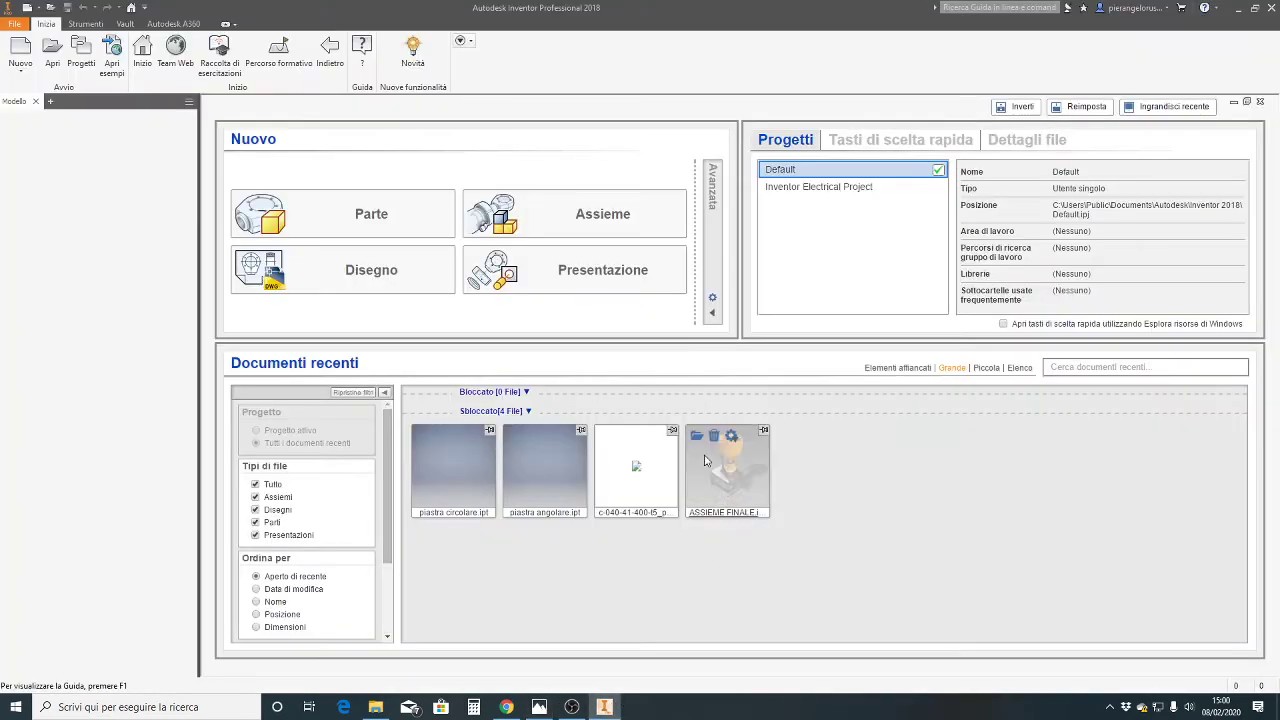
Create a new part, Parte2, from the Standard.ipt template
click(20, 50)
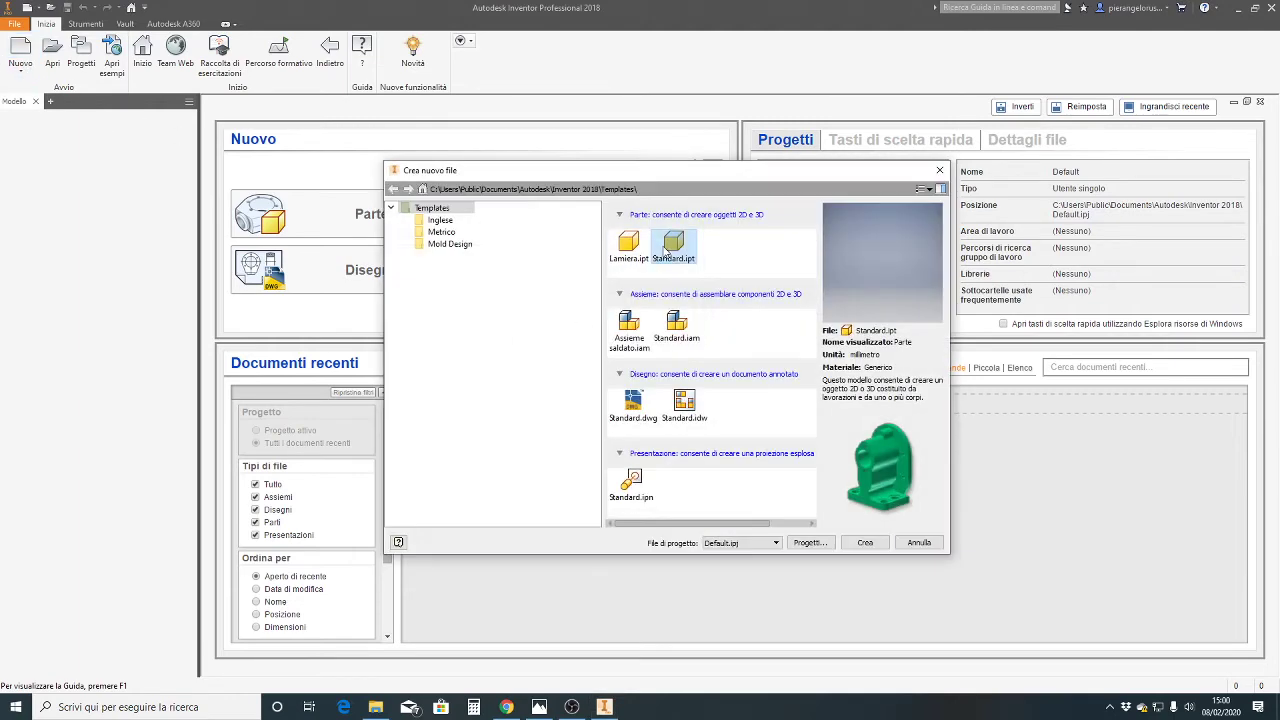
click(667, 250)
click(876, 547)
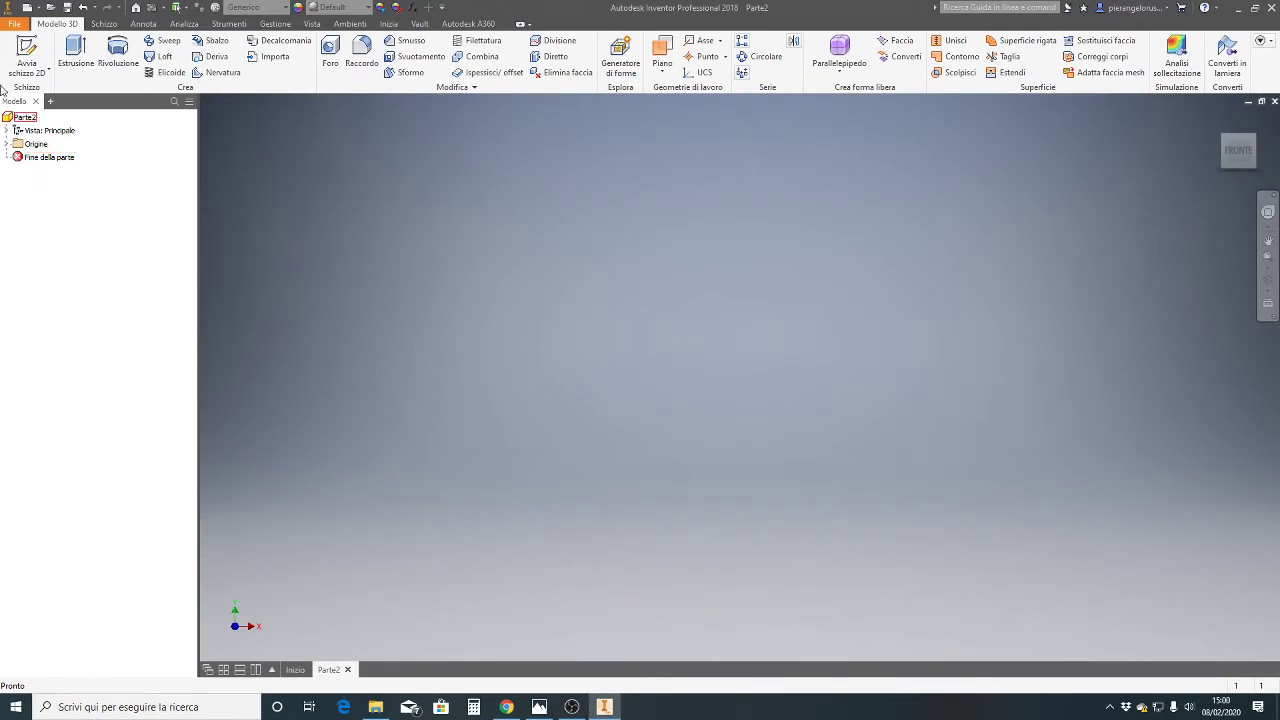
Start a 2D sketch on the XZ plane from a corner view
click(27, 70)
click(31, 96)
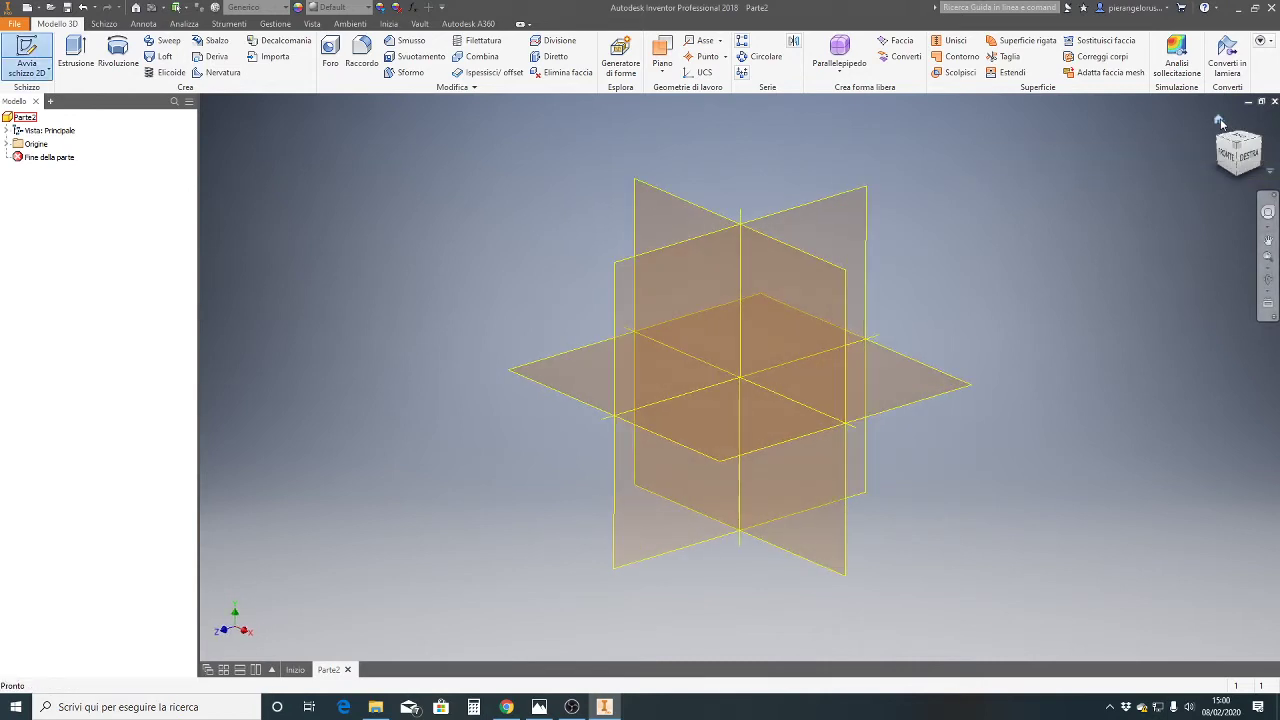
click(1219, 123)
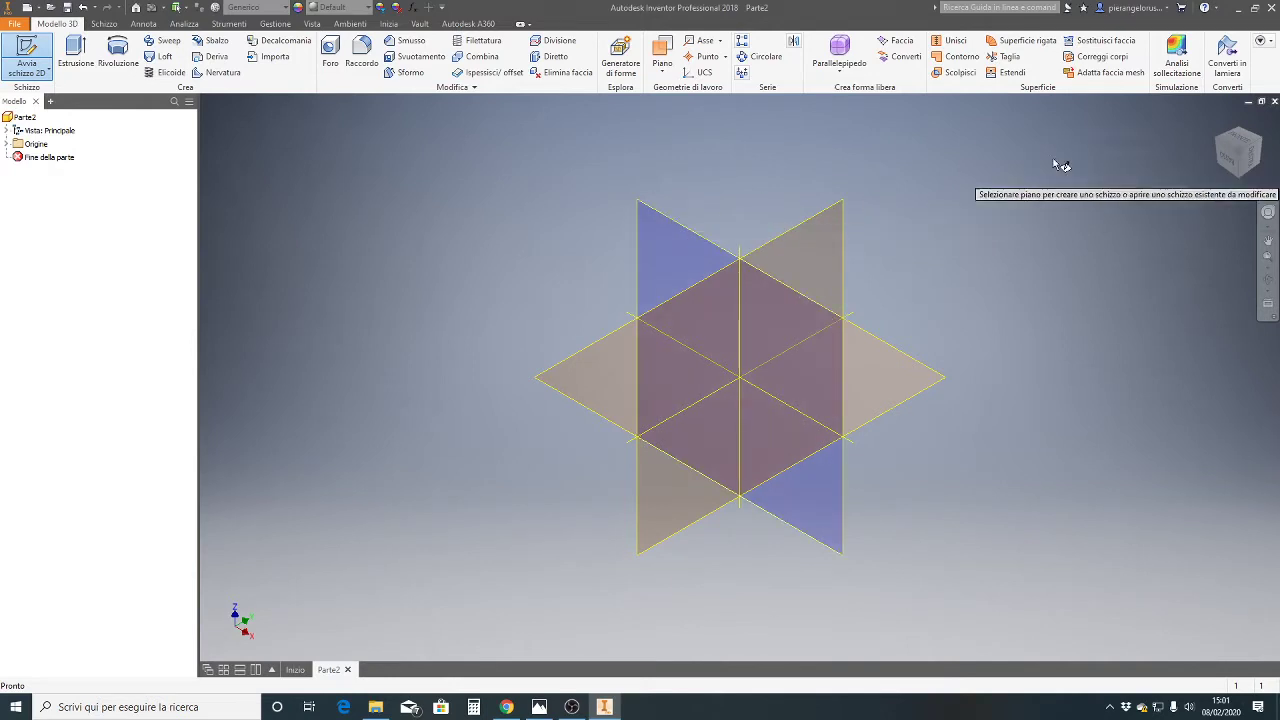
click(665, 215)
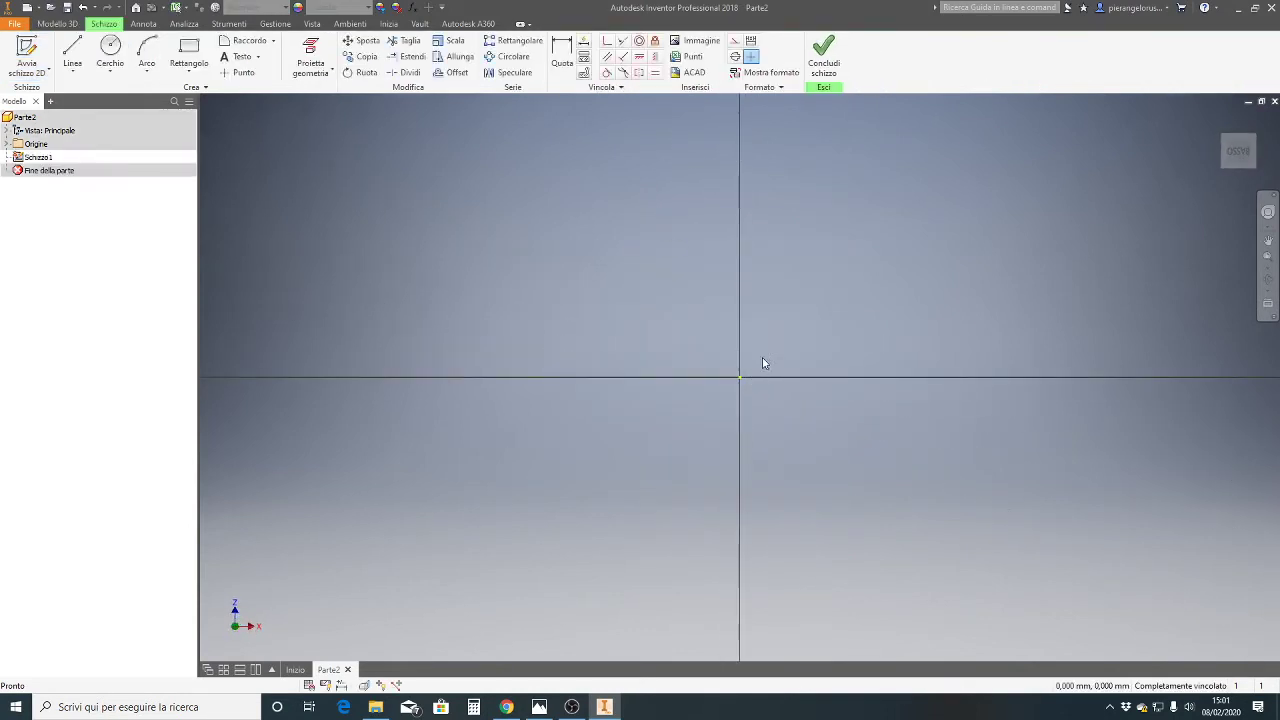
Bring the Supporto reference drawing back up in Photos
click(540, 707)
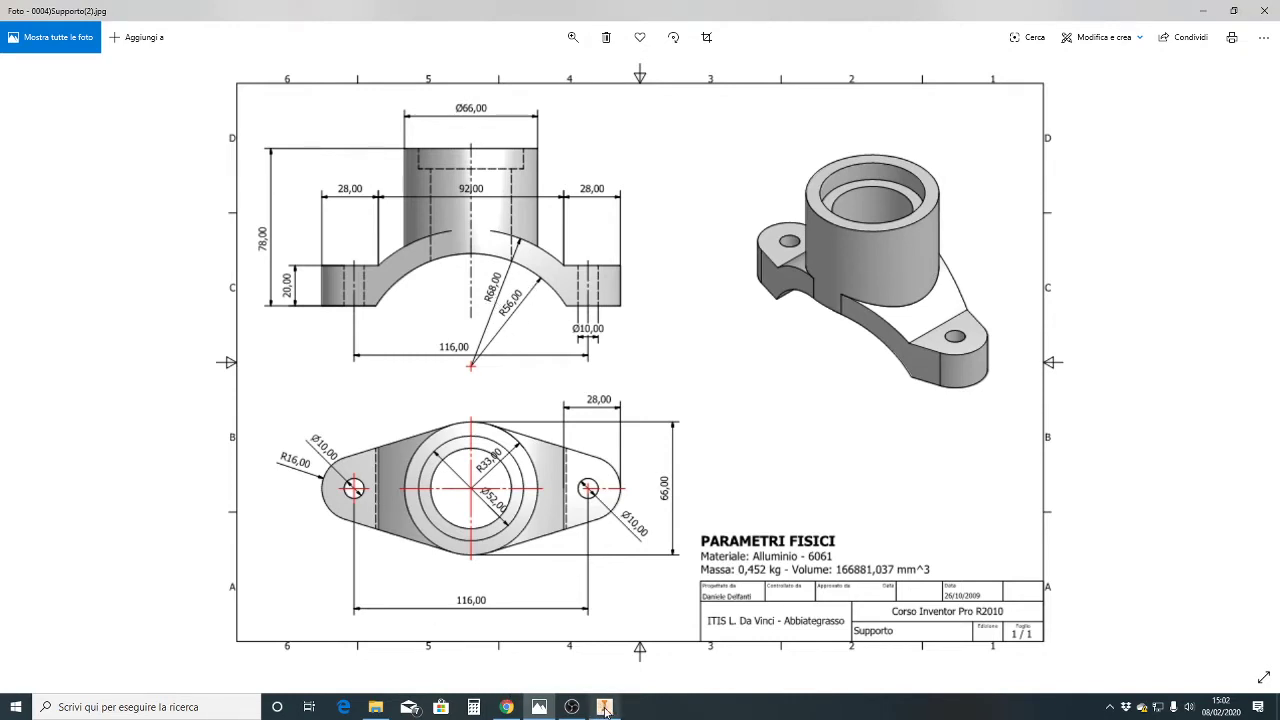
mouse_move(604, 707)
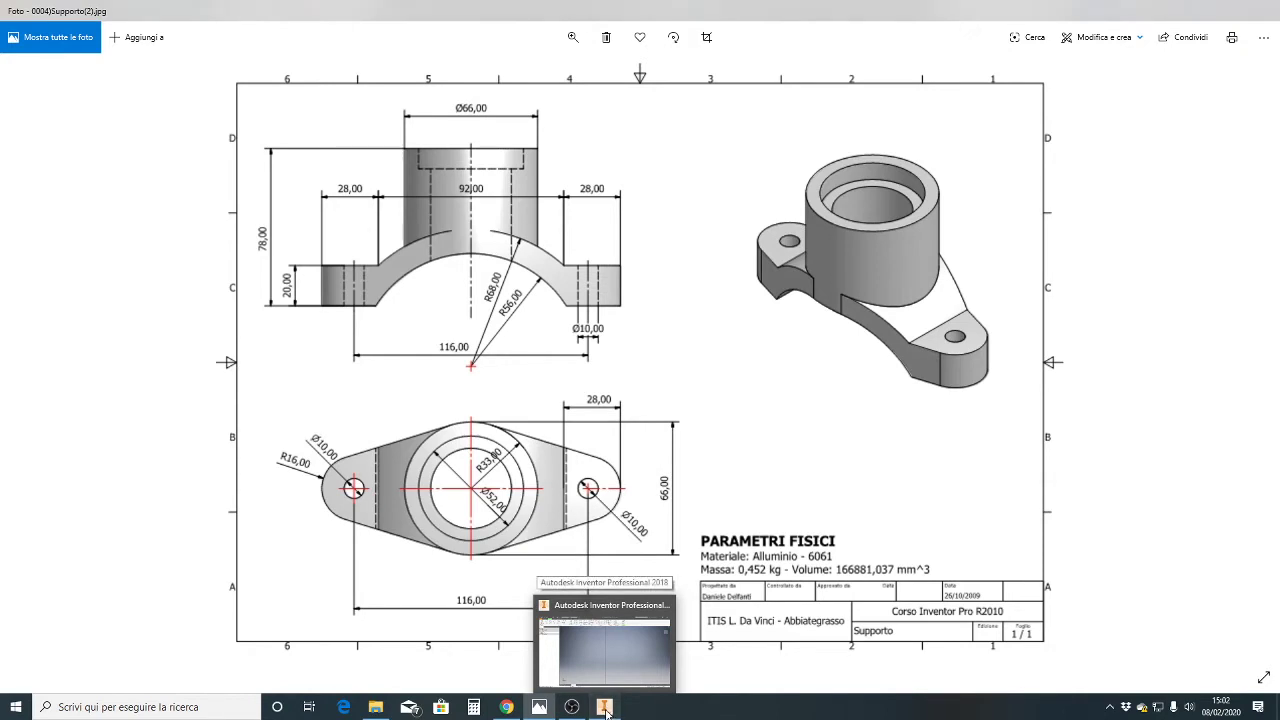
Draw a 136 mm diameter circle centred on the sketch origin
click(605, 708)
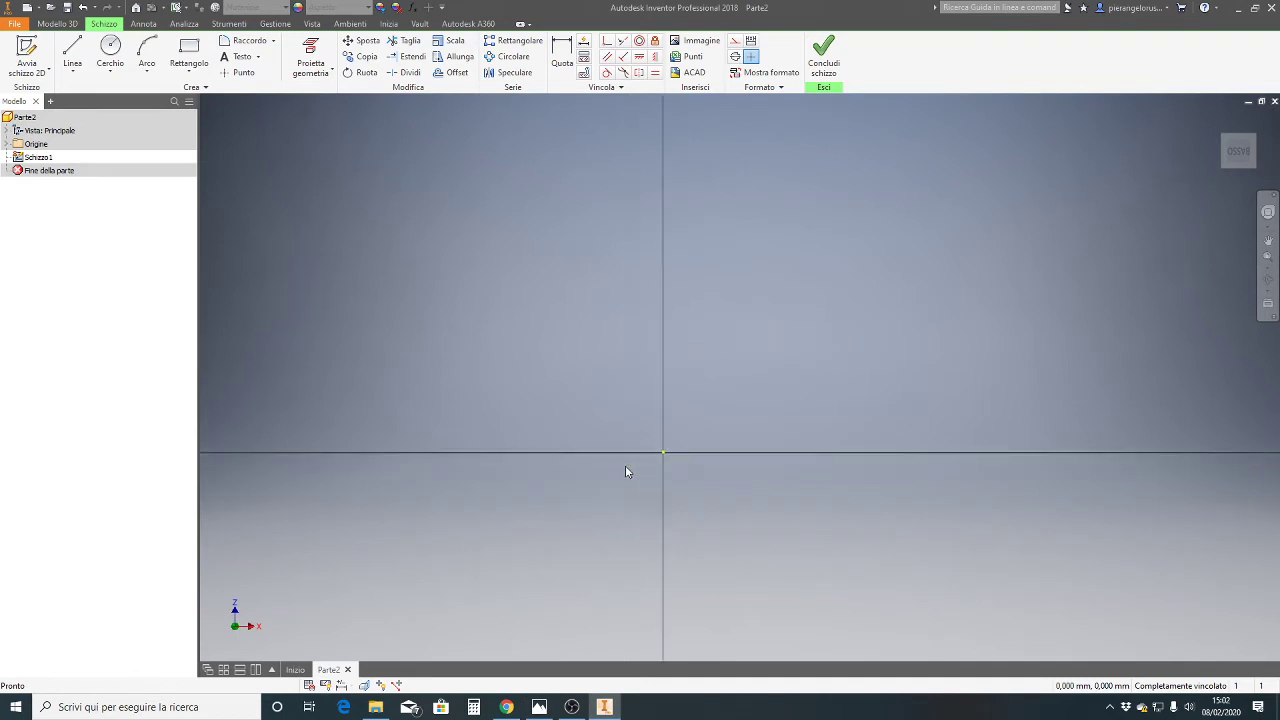
click(110, 50)
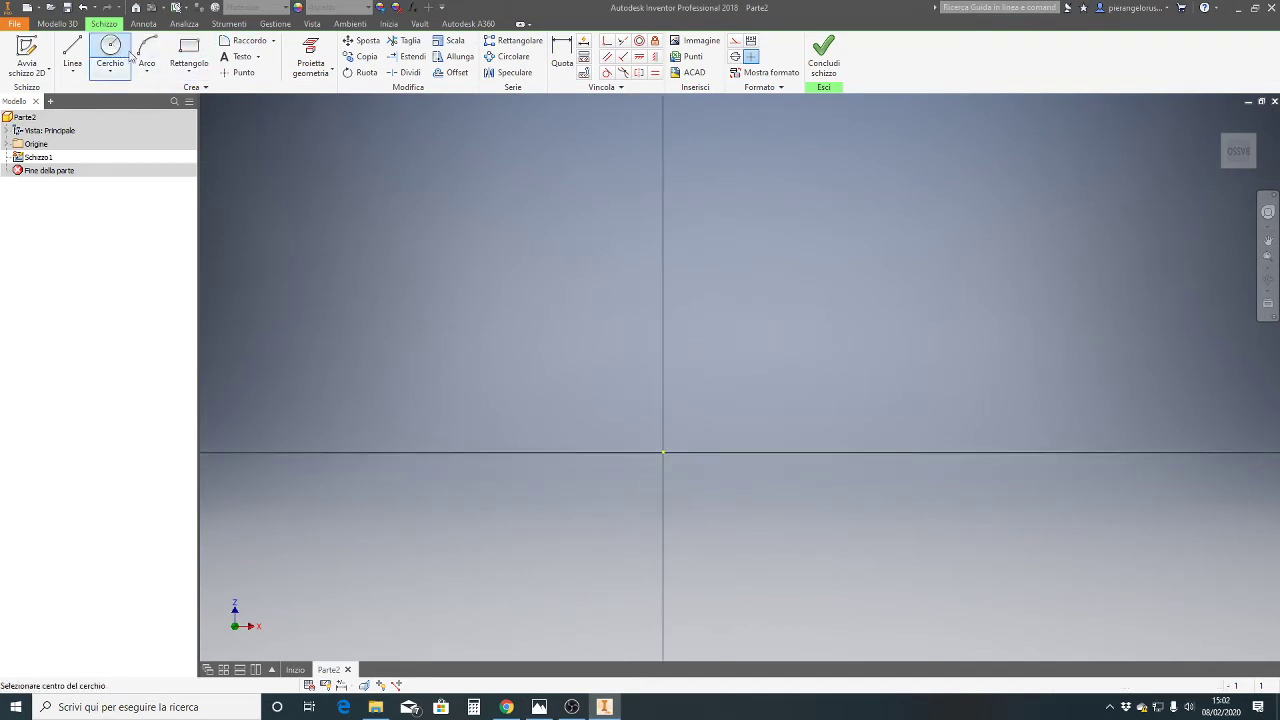
click(663, 452)
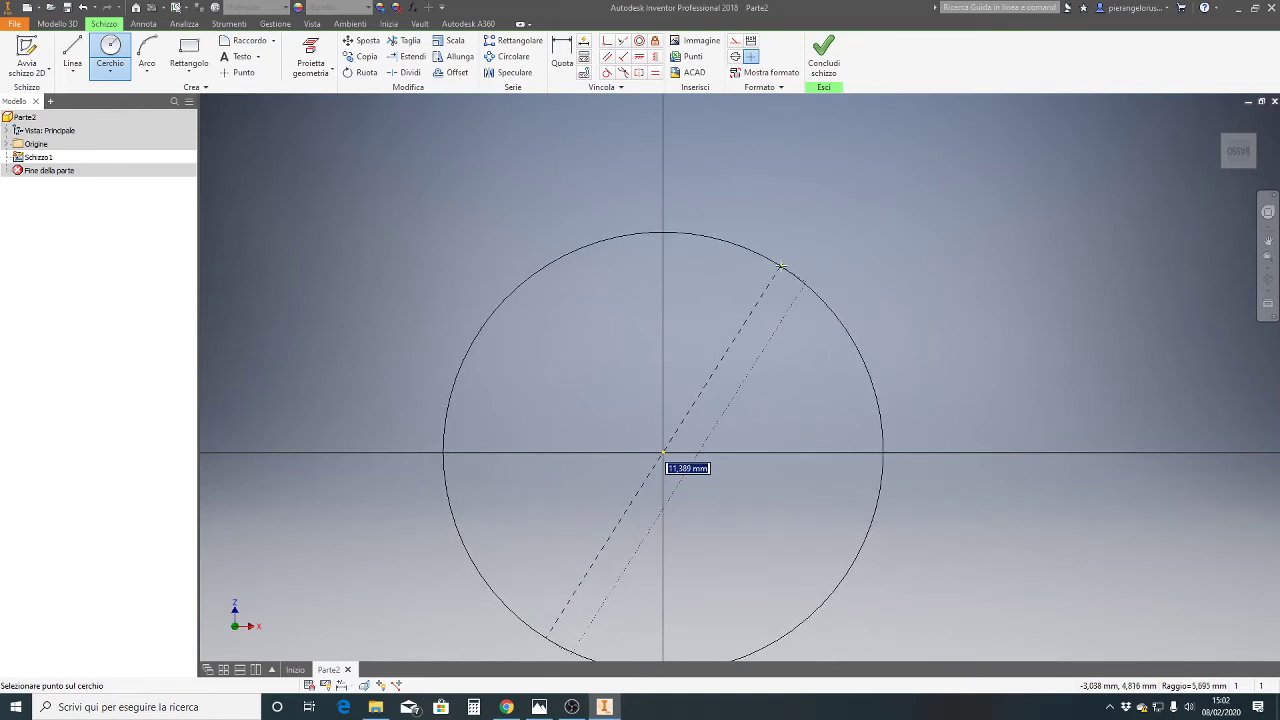
text(6)
click(781, 267)
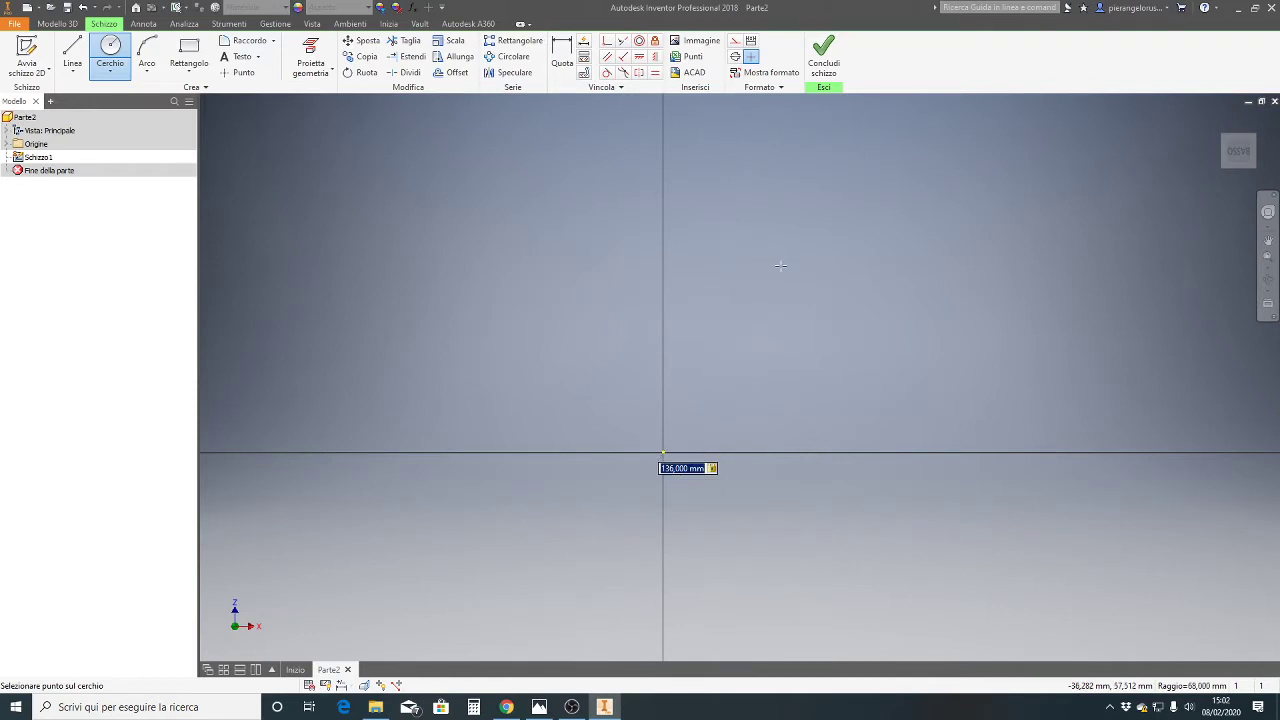
Zoom out and recentre the view on the circle, then recheck the reference drawing
scroll(806, 282, down, 2)
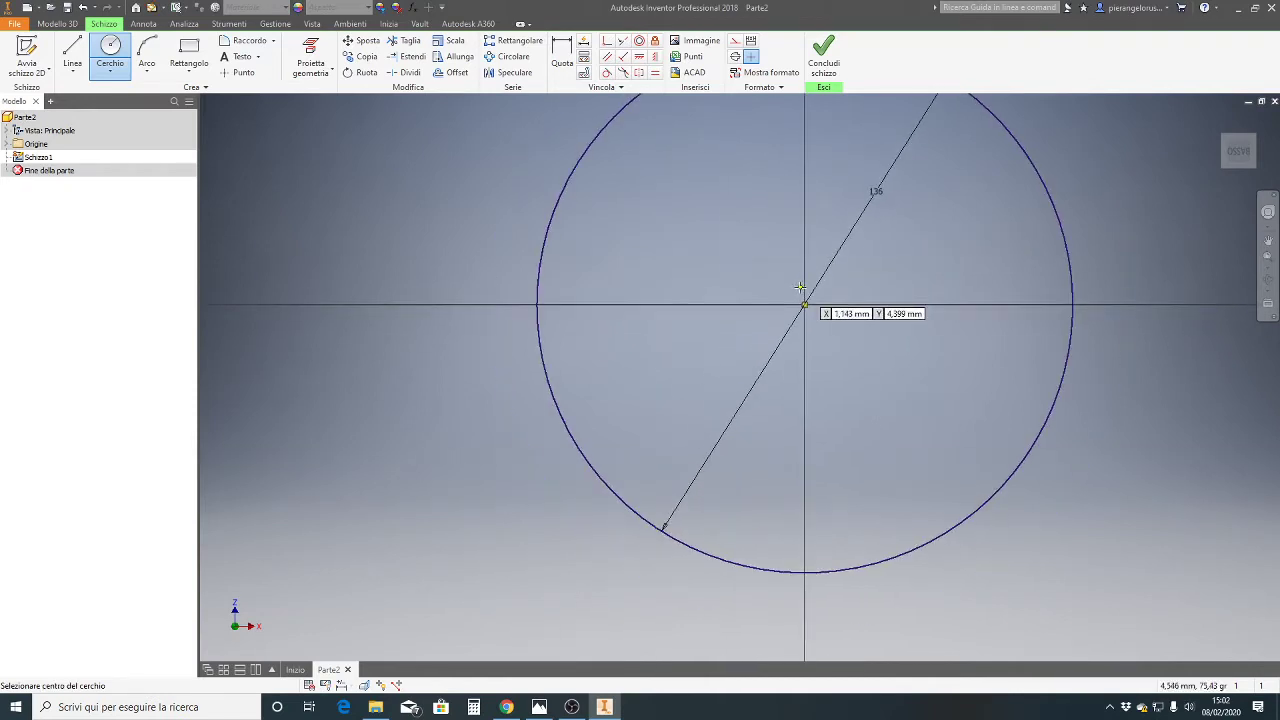
middle_drag(806, 284, 631, 413)
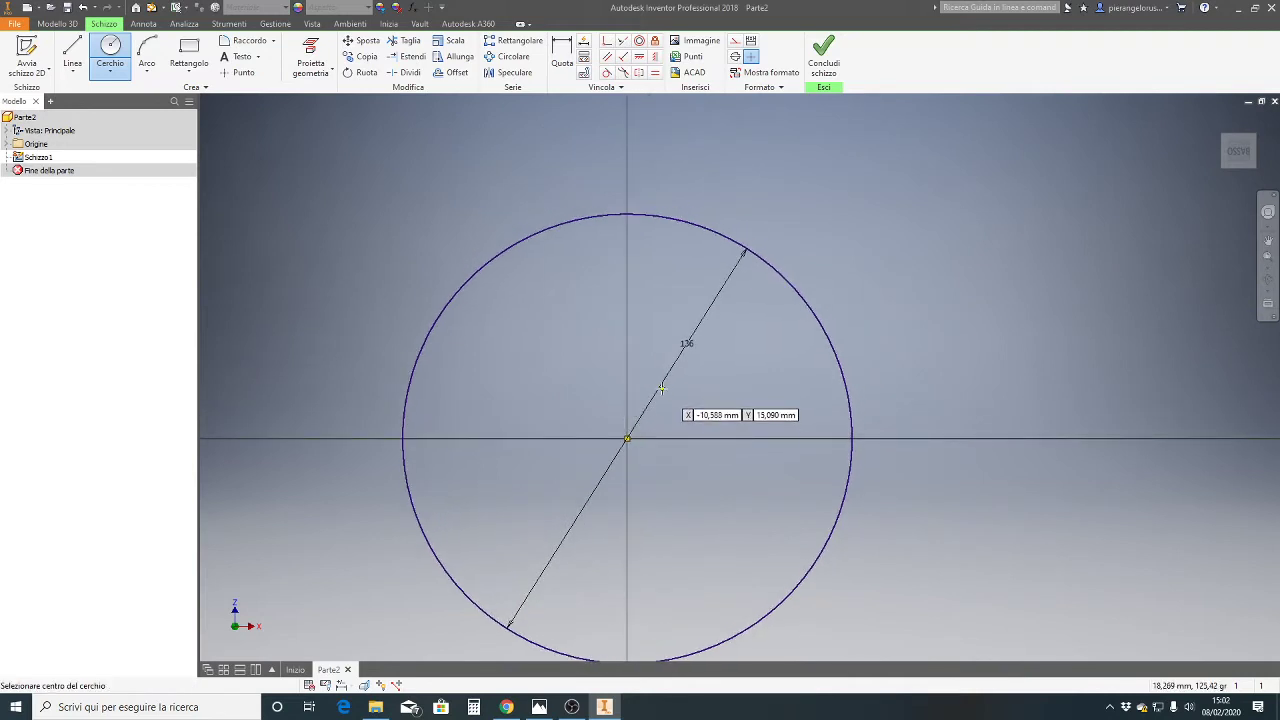
middle_drag(663, 357, 665, 347)
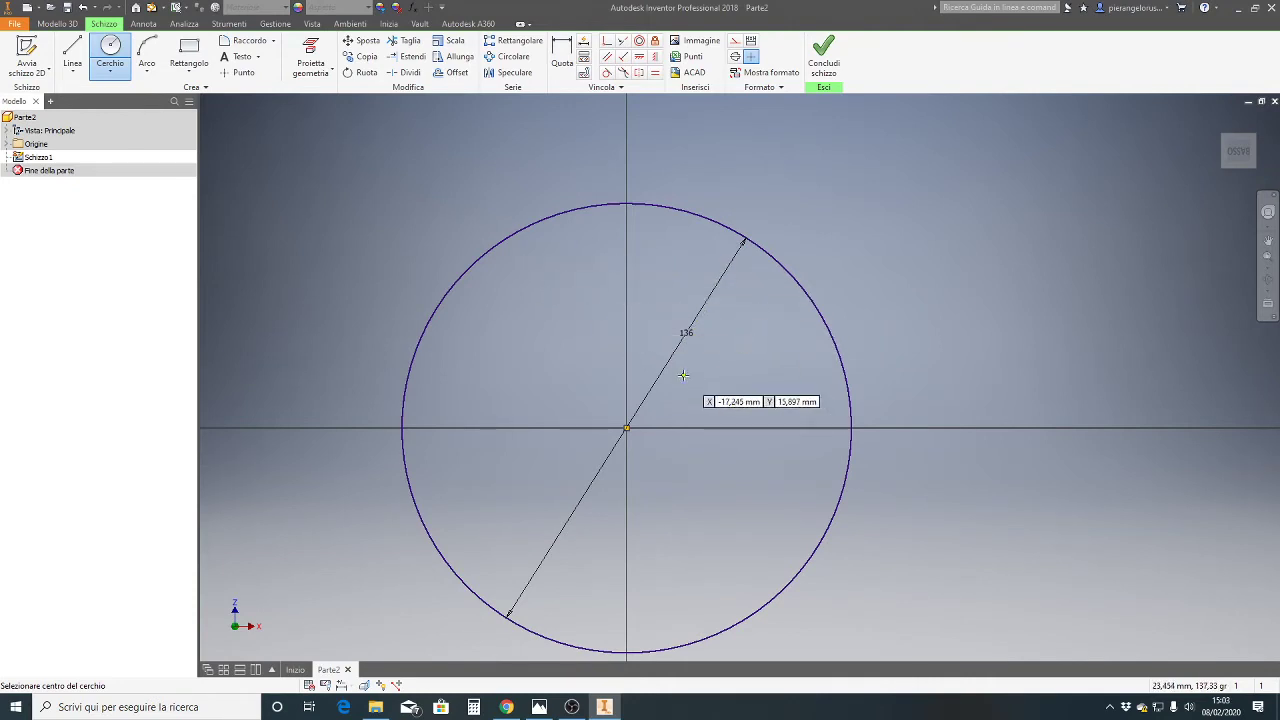
middle_drag(509, 352, 528, 360)
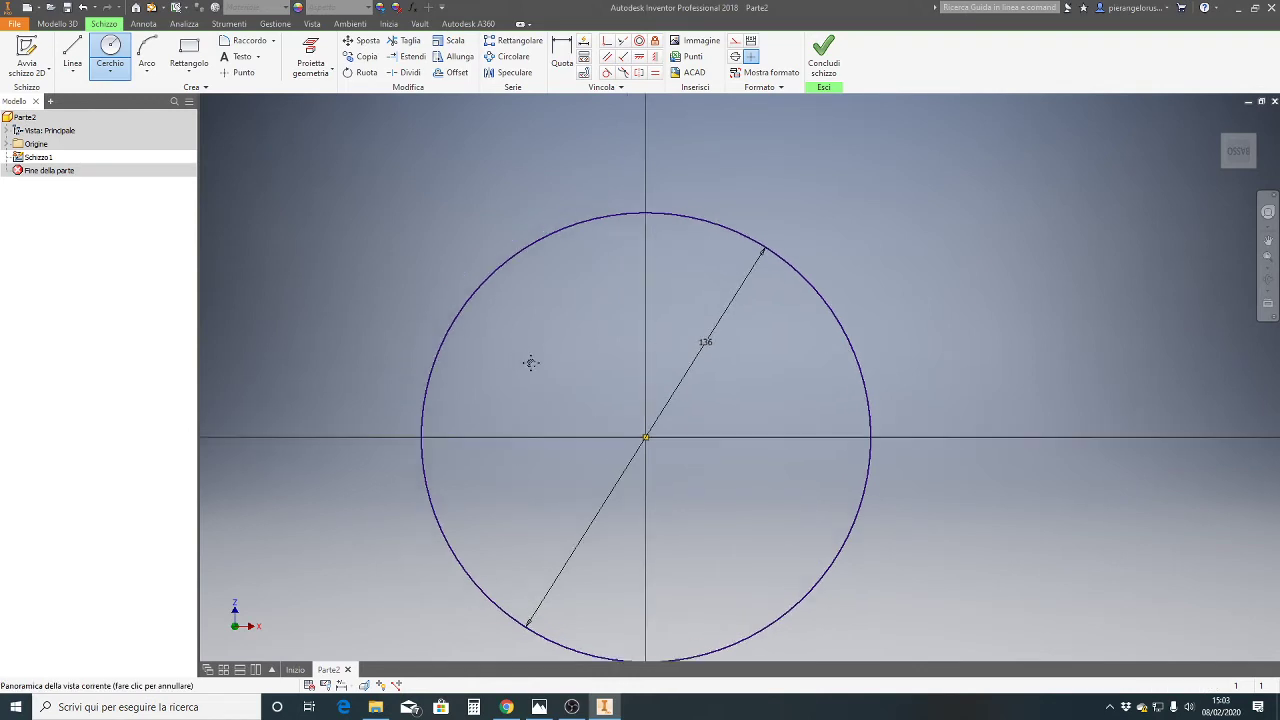
mouse_move(603, 707)
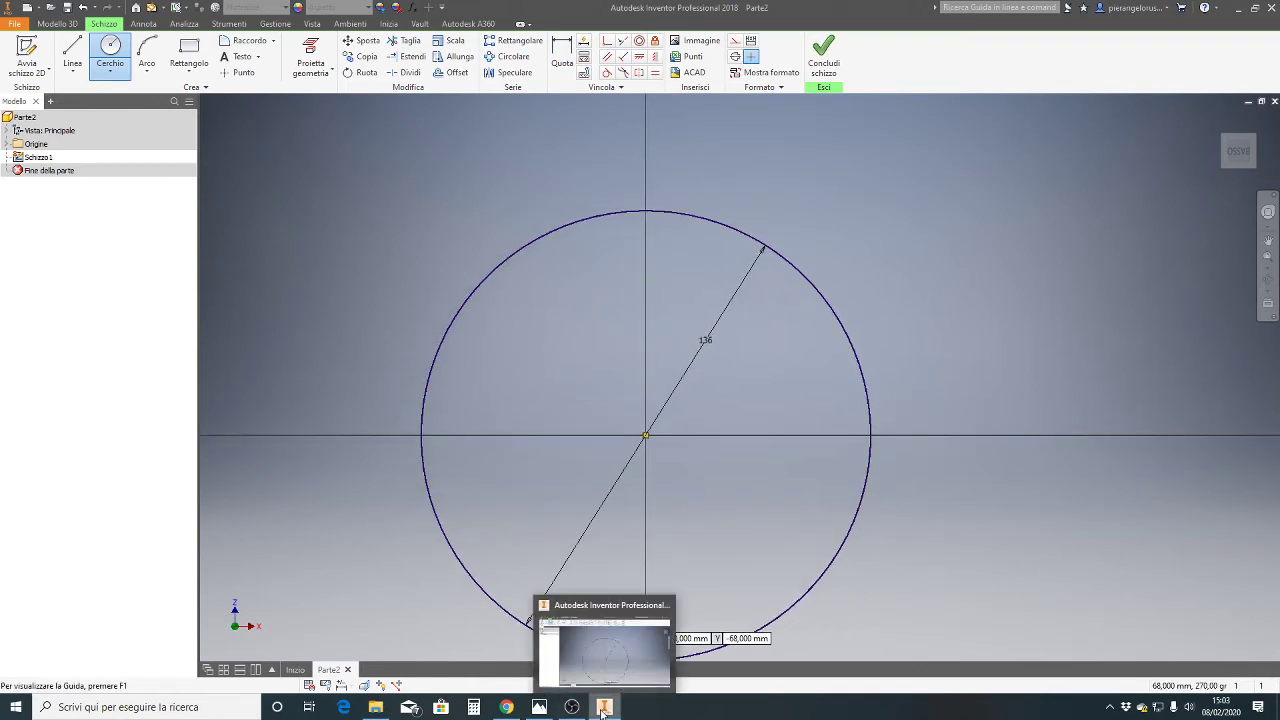
click(538, 708)
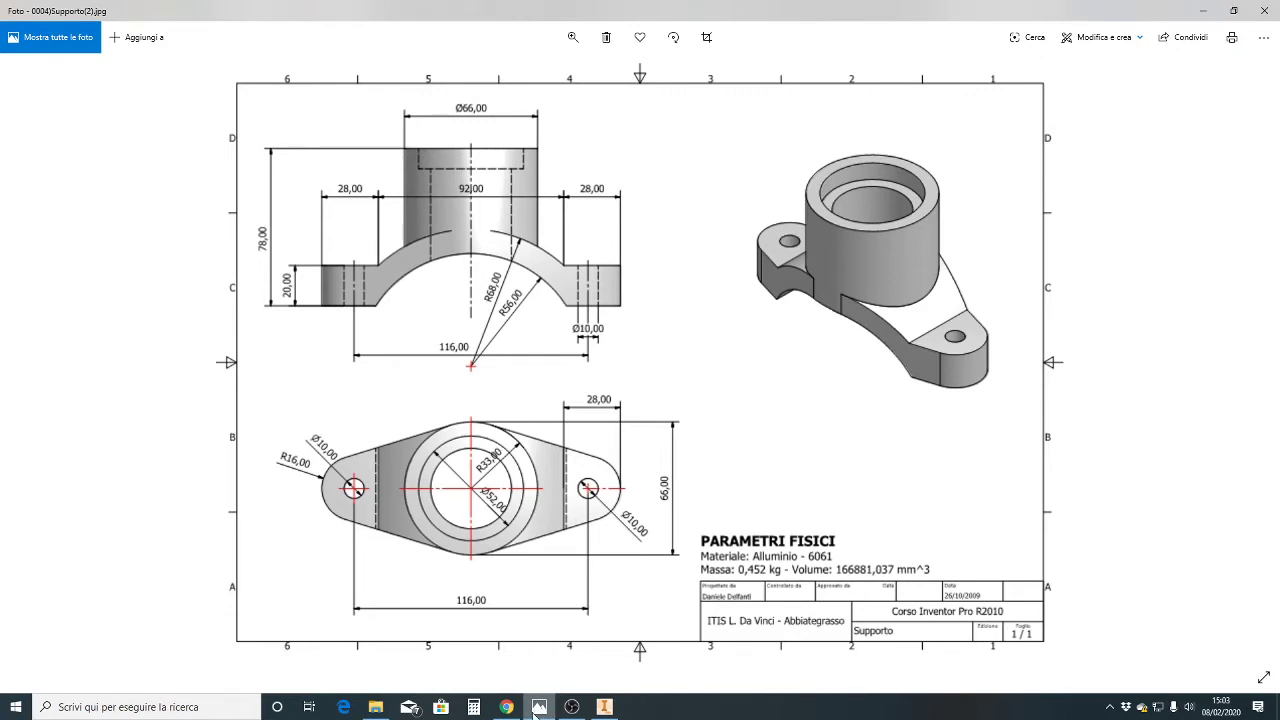
Add a concentric 112 mm circle at the origin
click(604, 707)
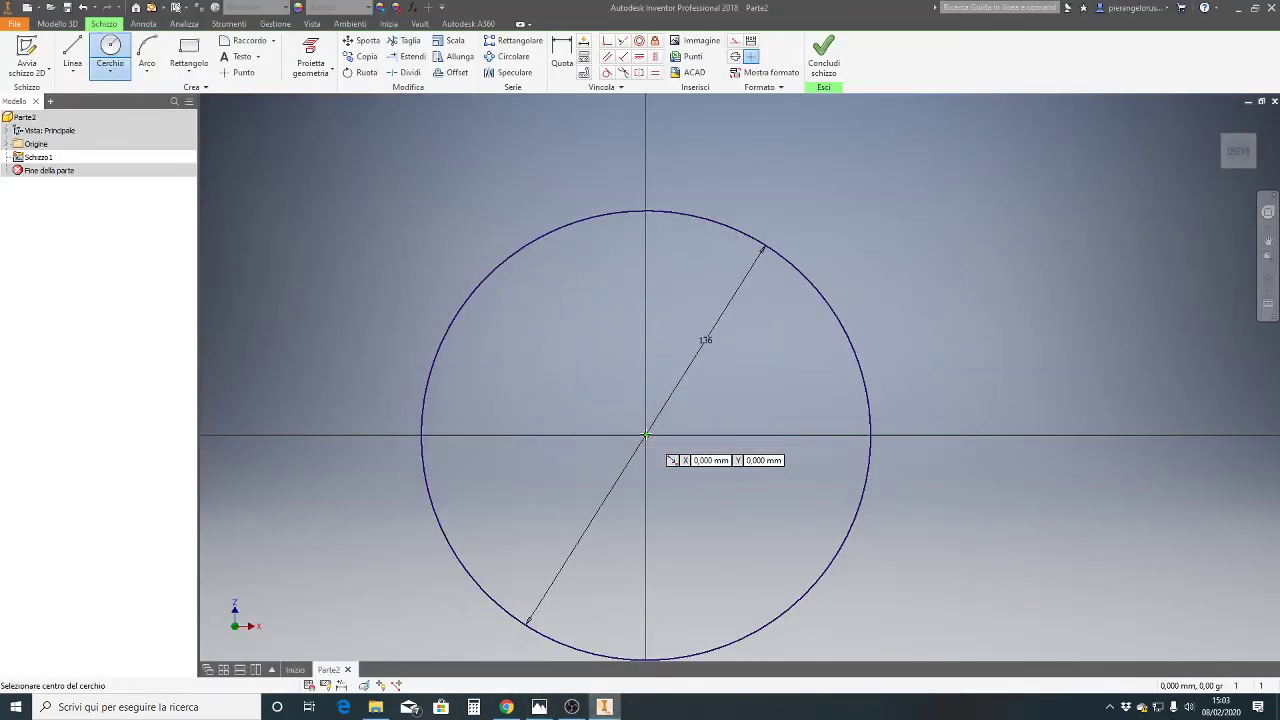
click(645, 435)
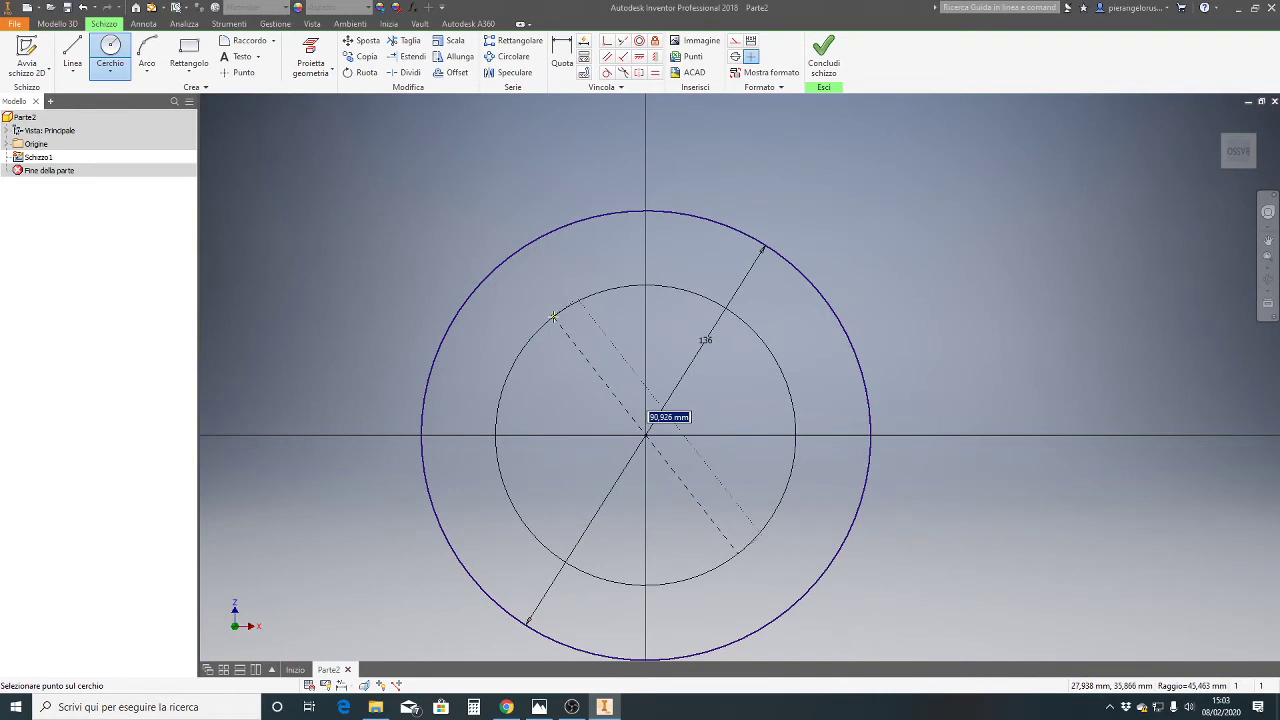
text(56*2)
key(Return)
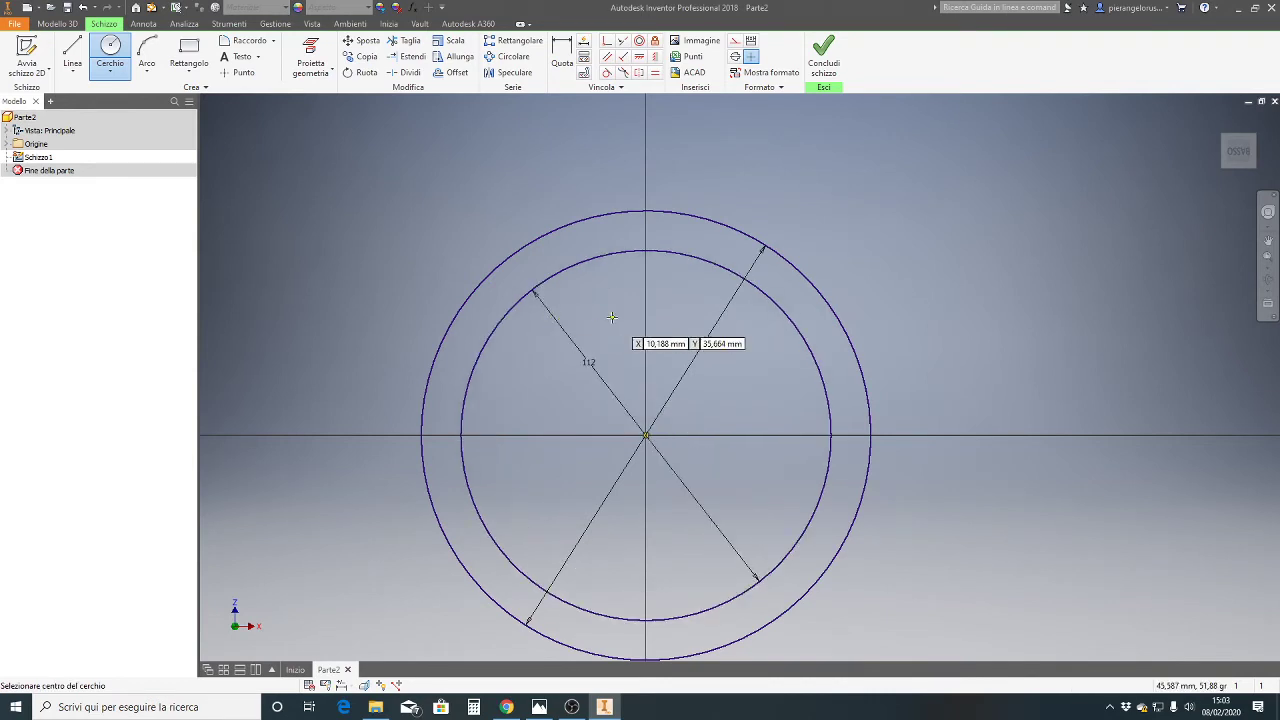
Draw a long rectangle spanning across the circles' upper part
click(188, 54)
click(324, 266)
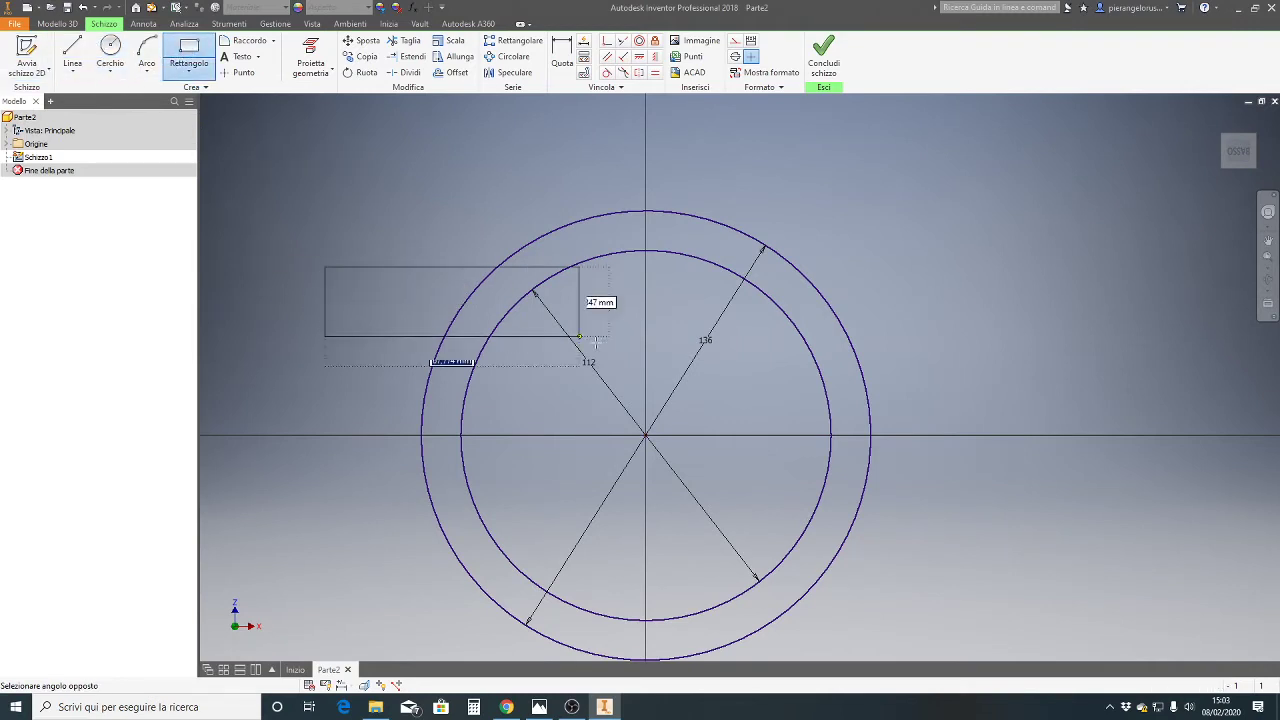
click(937, 339)
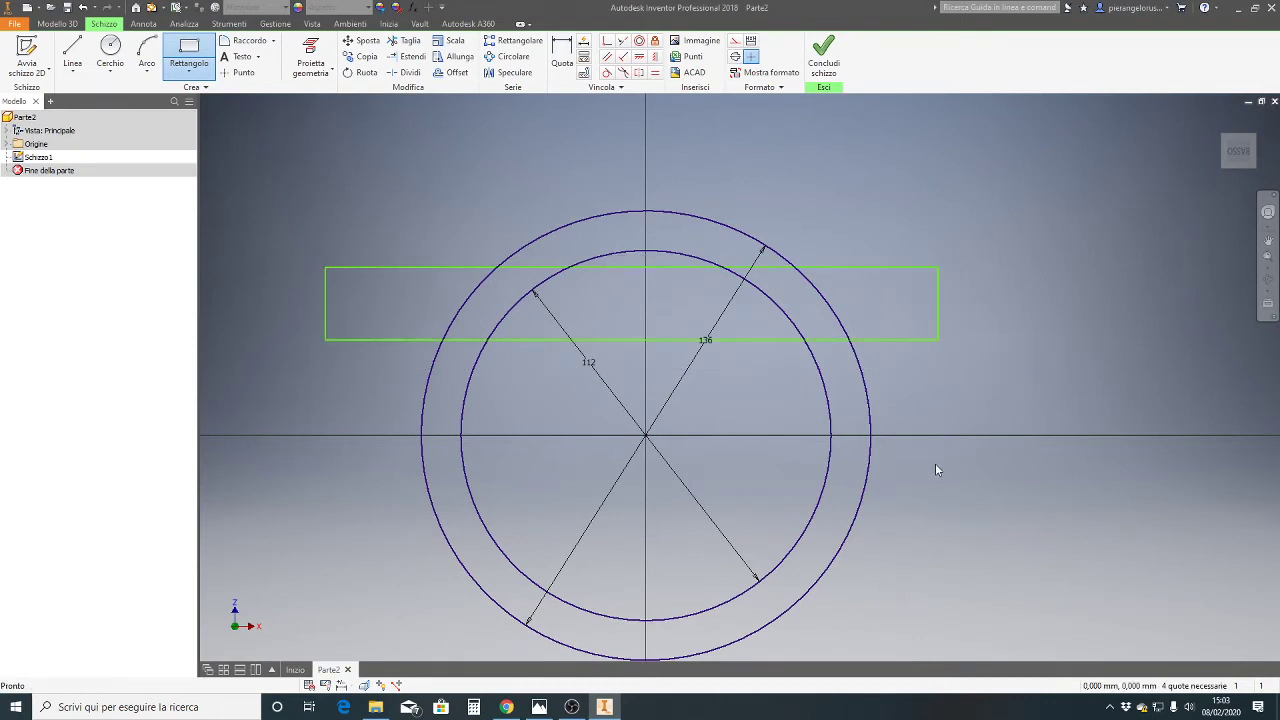
key(Escape)
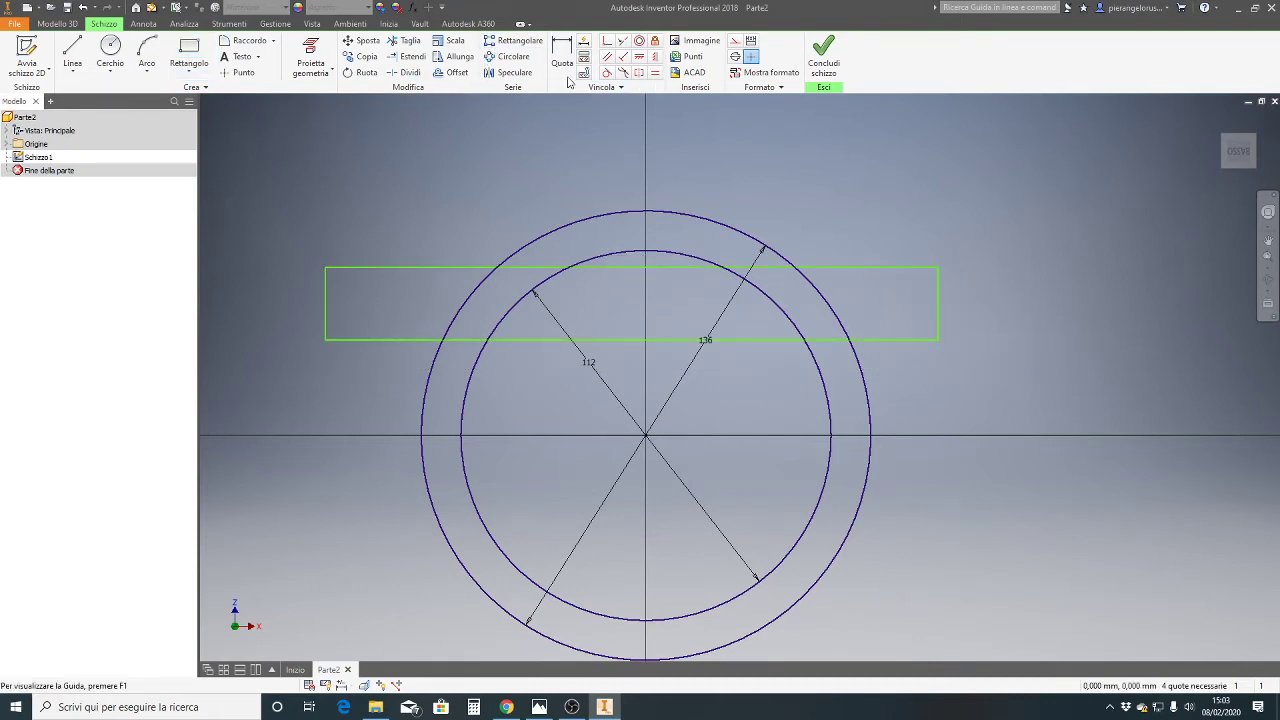
Trim the circles' lower parts and the overlapping rectangle and arc pieces into one outline
click(408, 45)
click(426, 487)
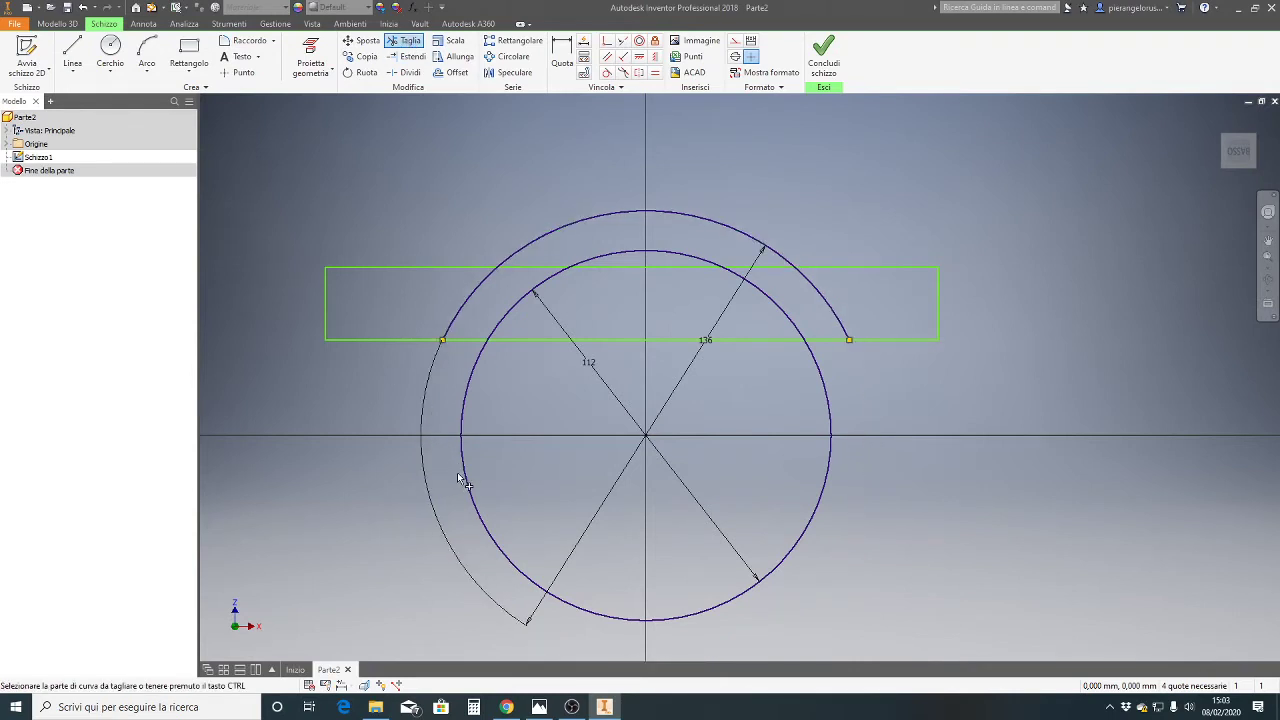
click(465, 480)
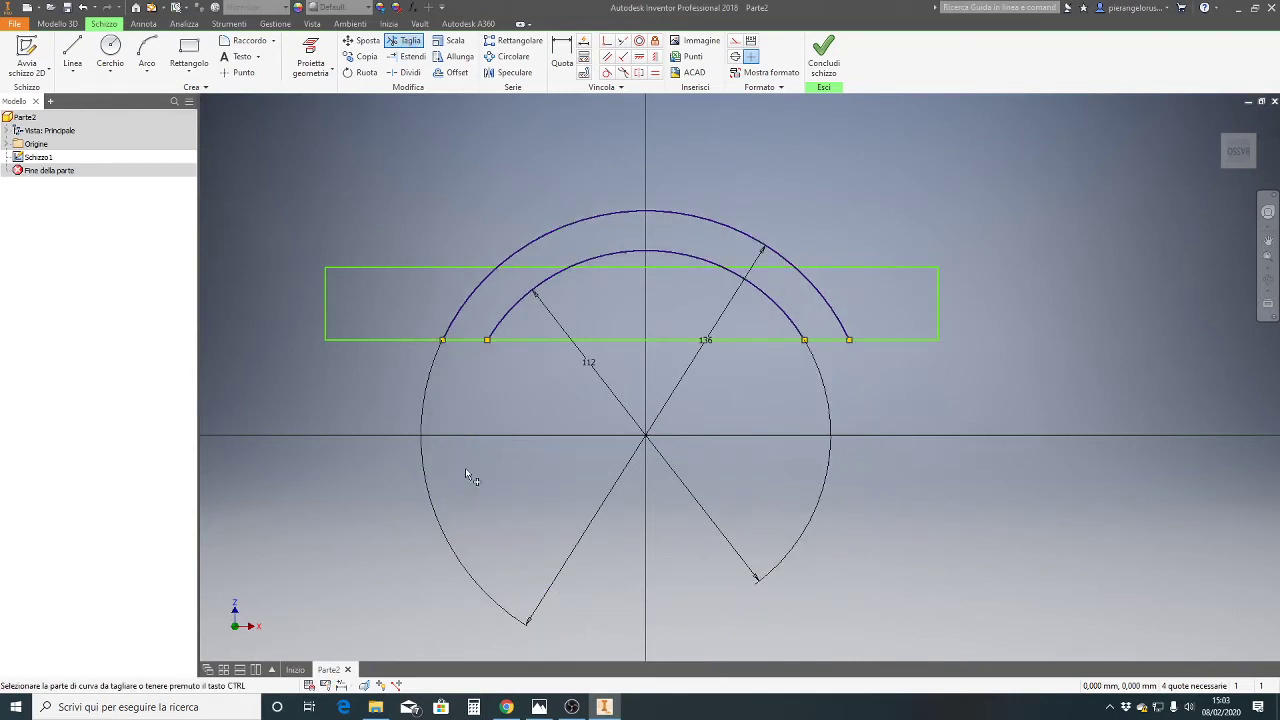
click(540, 270)
click(762, 266)
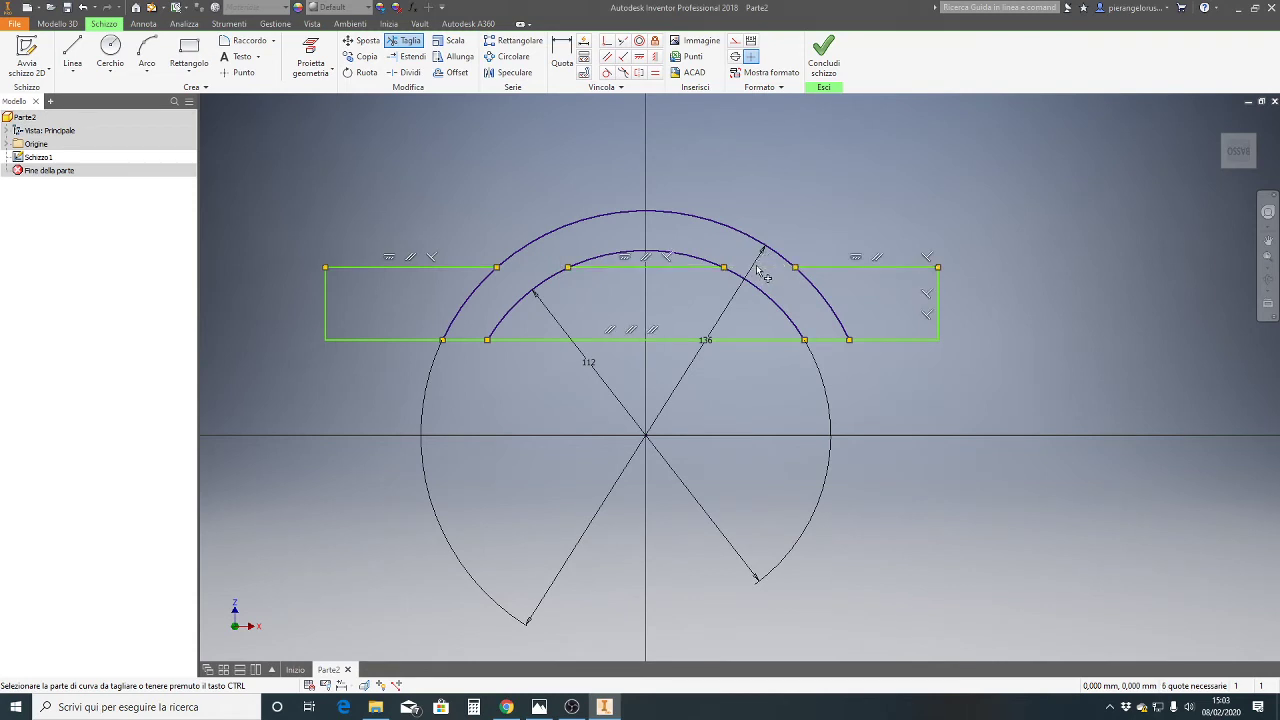
click(657, 254)
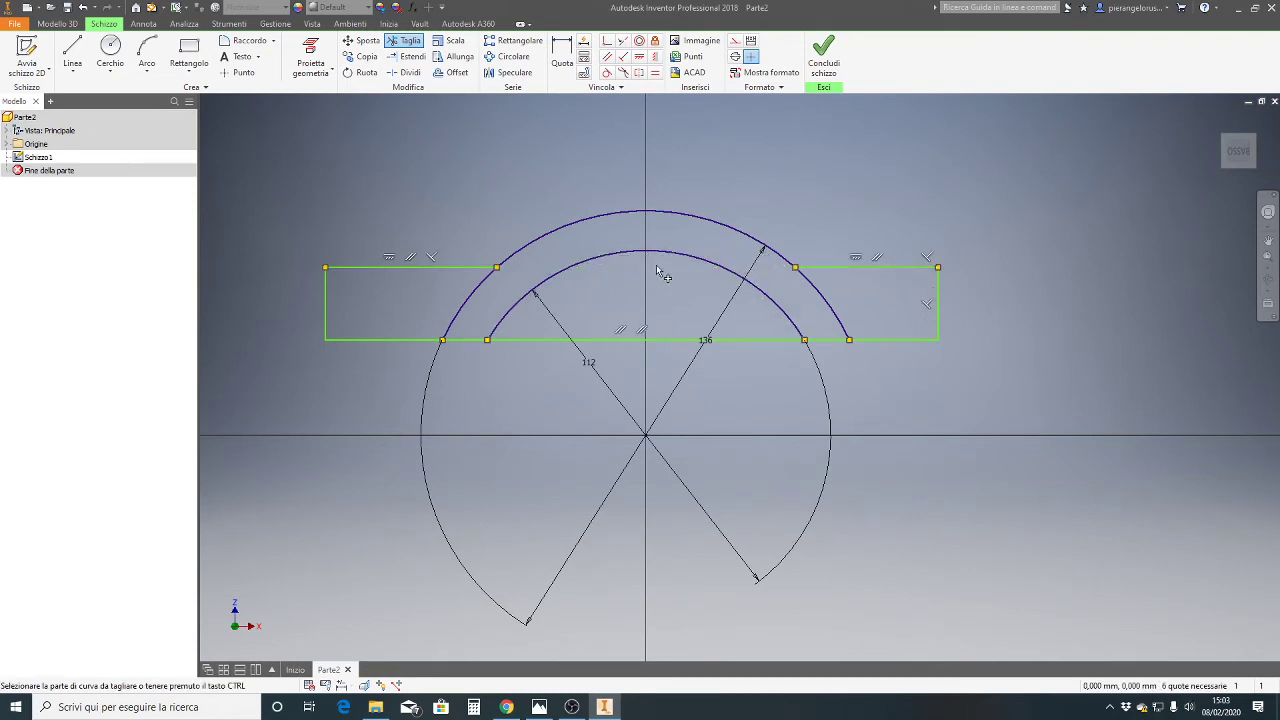
click(548, 341)
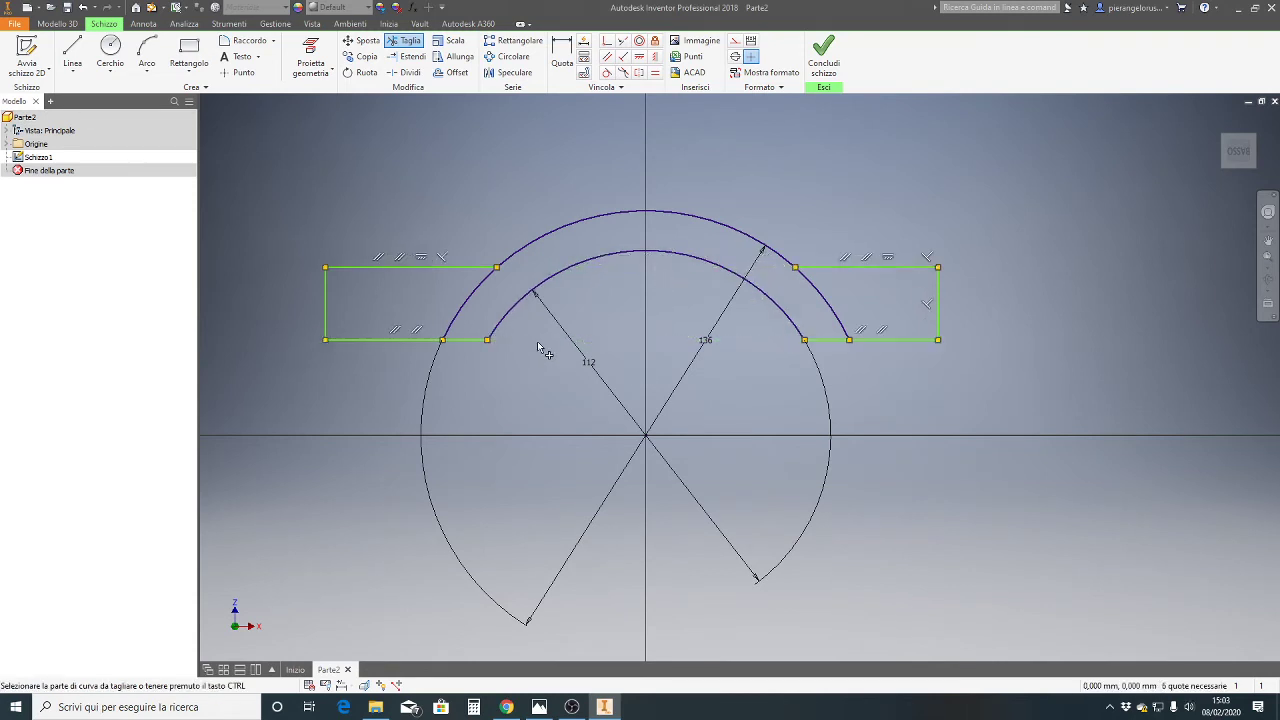
click(461, 305)
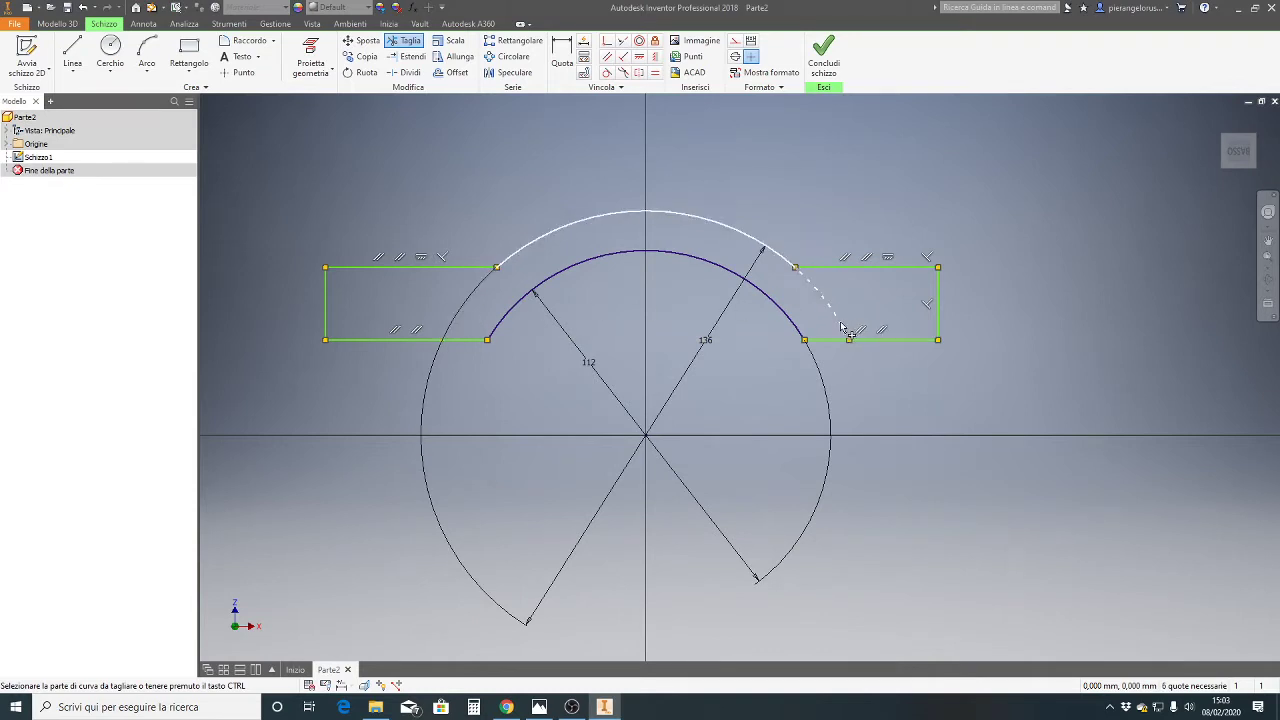
click(841, 327)
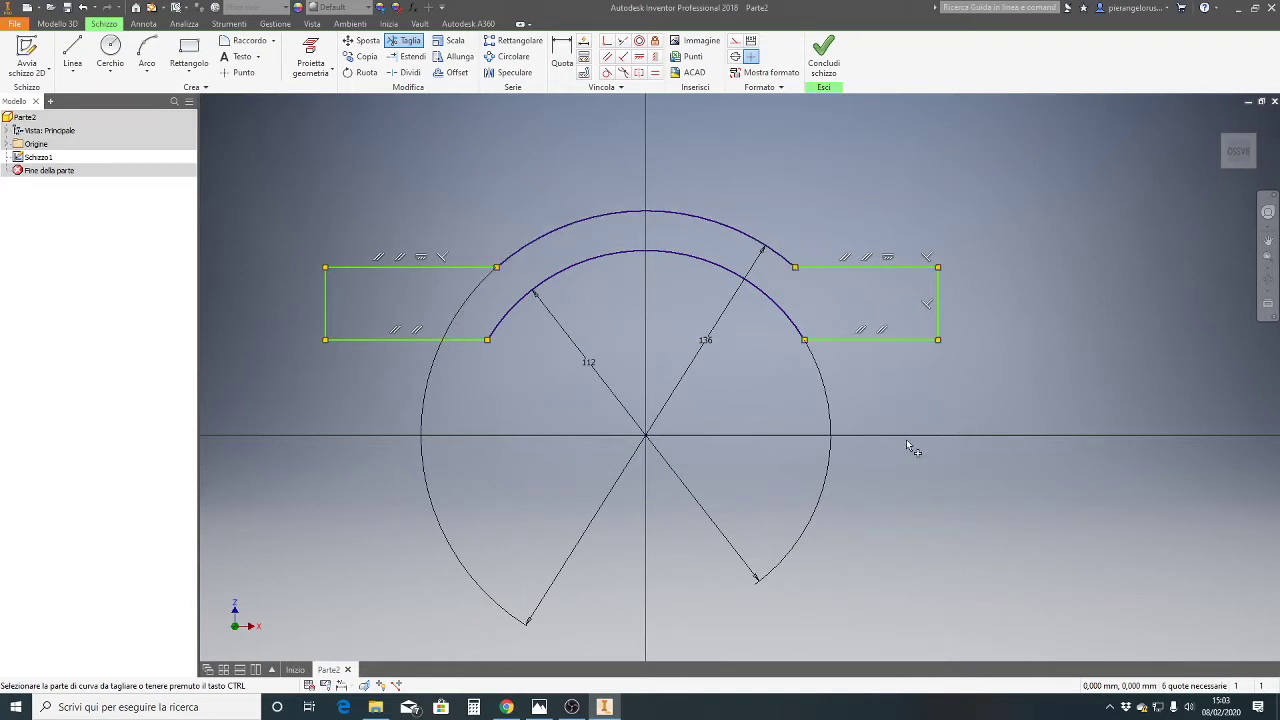
key(Escape)
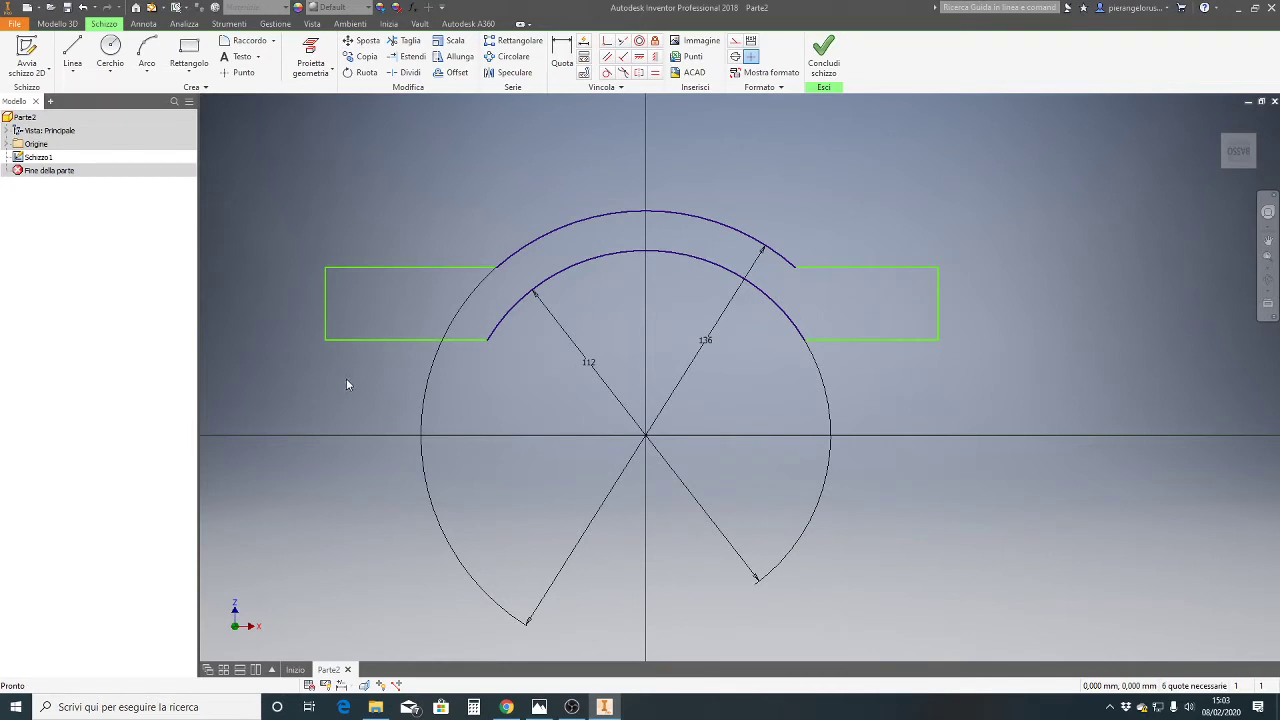
Narrow the left tab by moving its left edge inward and lower the right tab's bottom edge
click(566, 274)
mouse_move(326, 310)
mouse_down()
mouse_move(387, 303)
mouse_move(428, 243)
mouse_move(423, 257)
mouse_up()
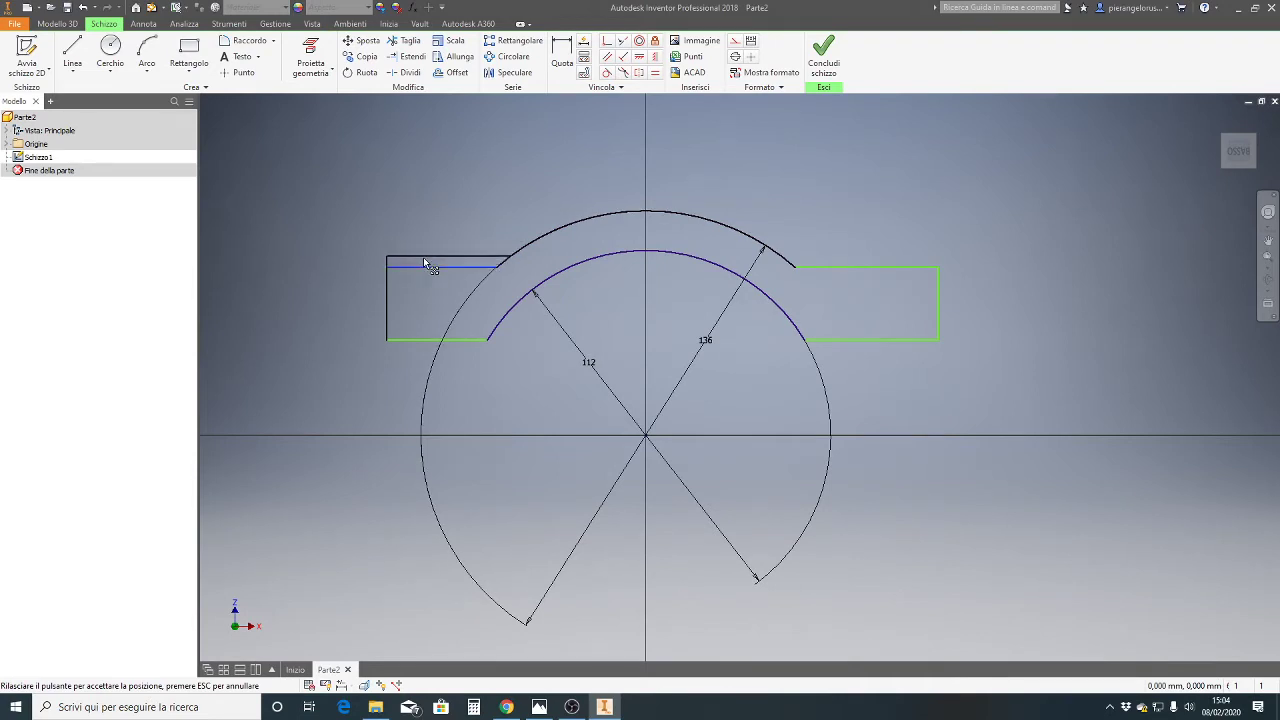
drag(423, 257, 416, 267)
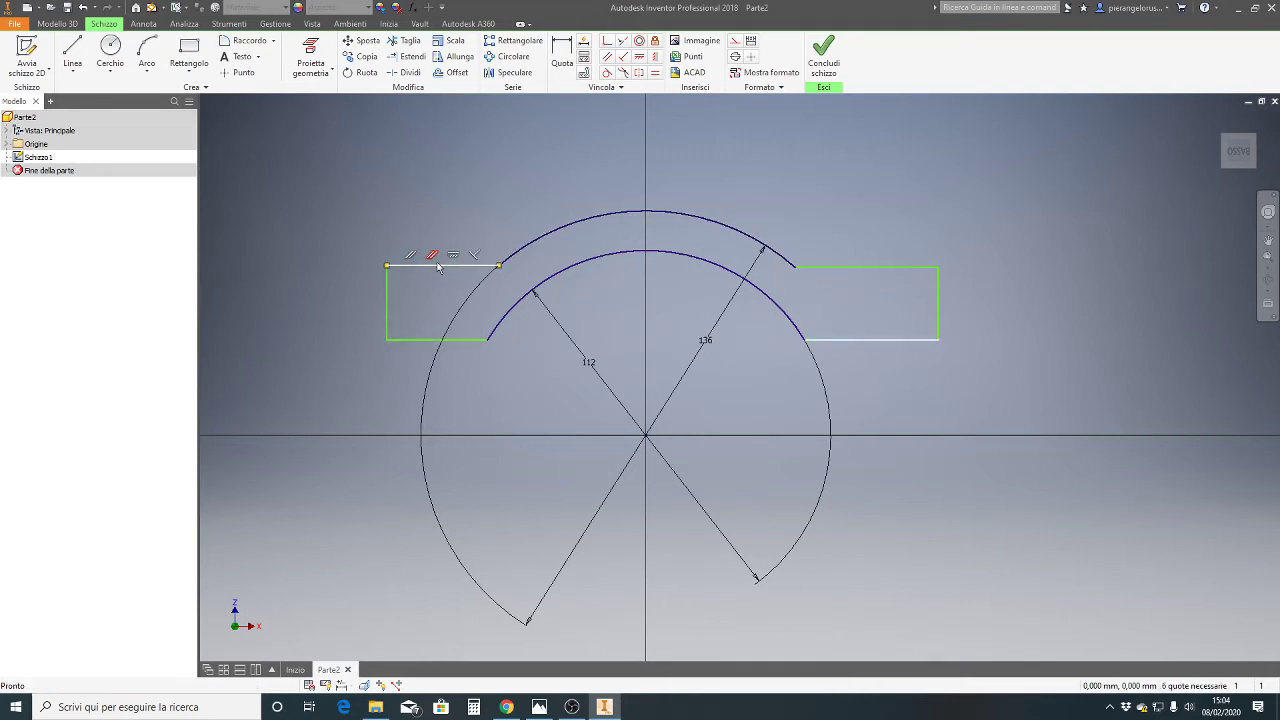
click(425, 267)
drag(904, 342, 884, 342)
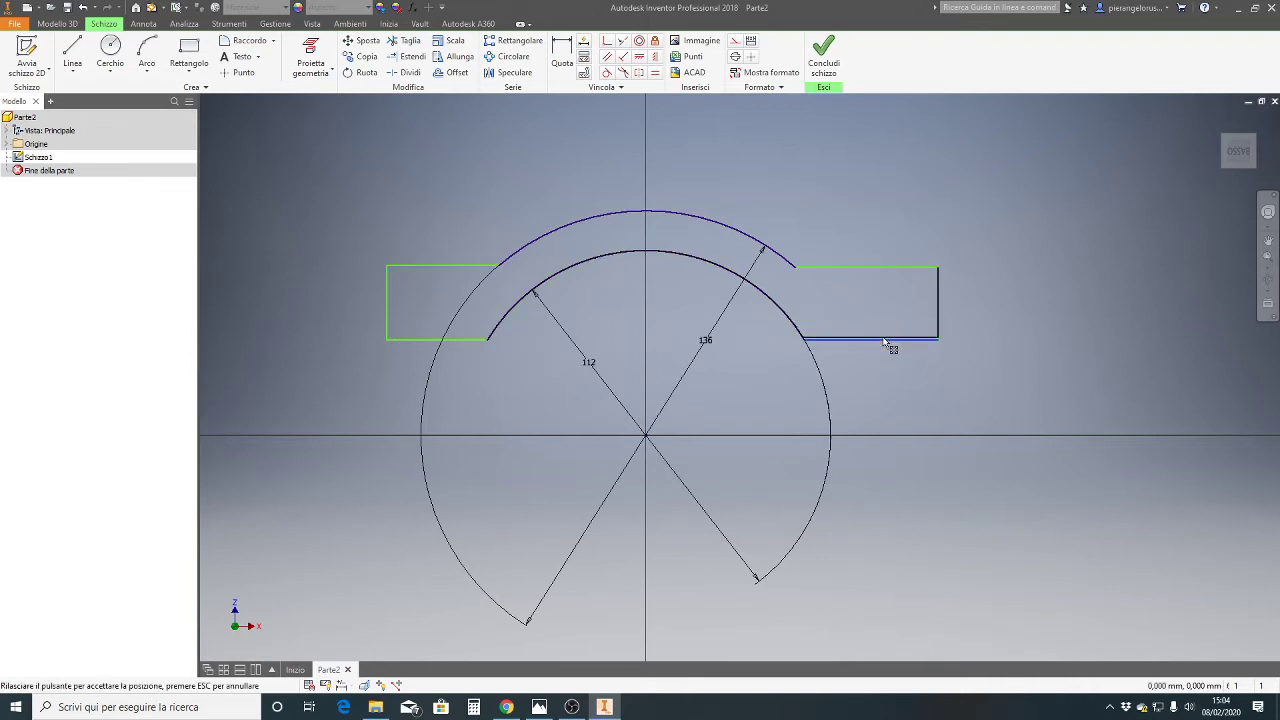
drag(884, 342, 885, 348)
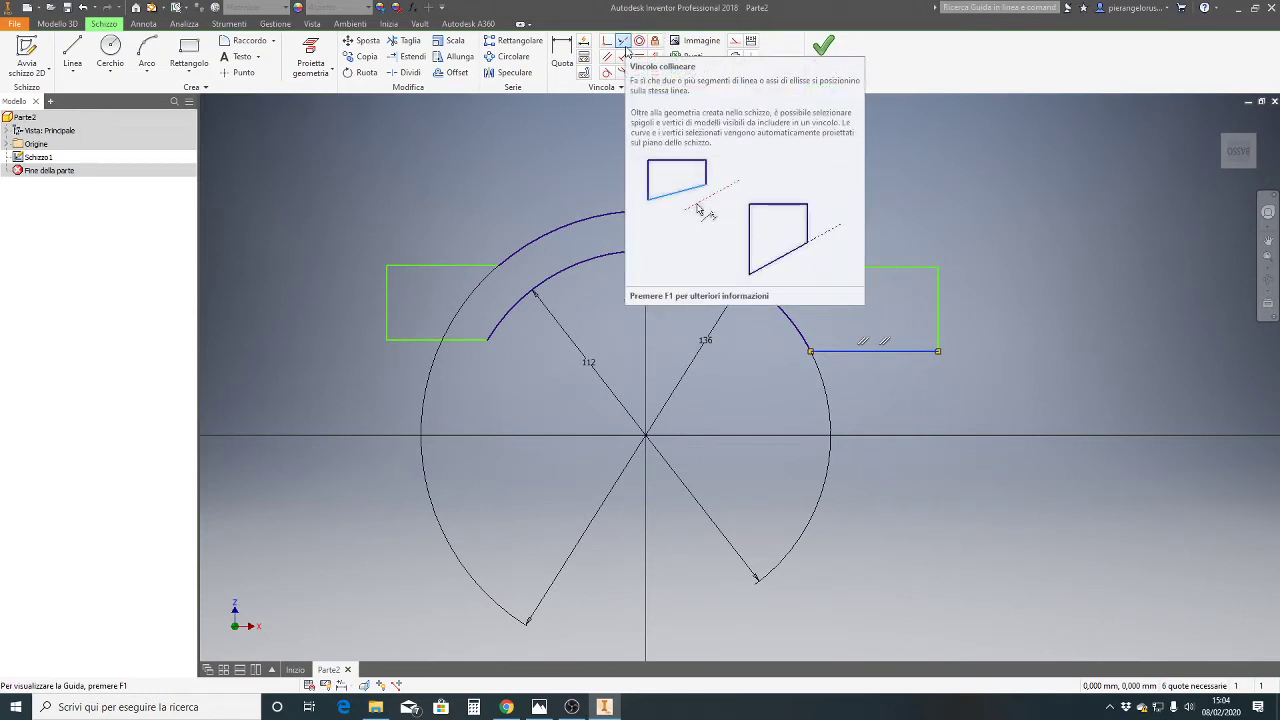
Make the two tabs' bottom lines collinear and their top lines collinear
click(624, 45)
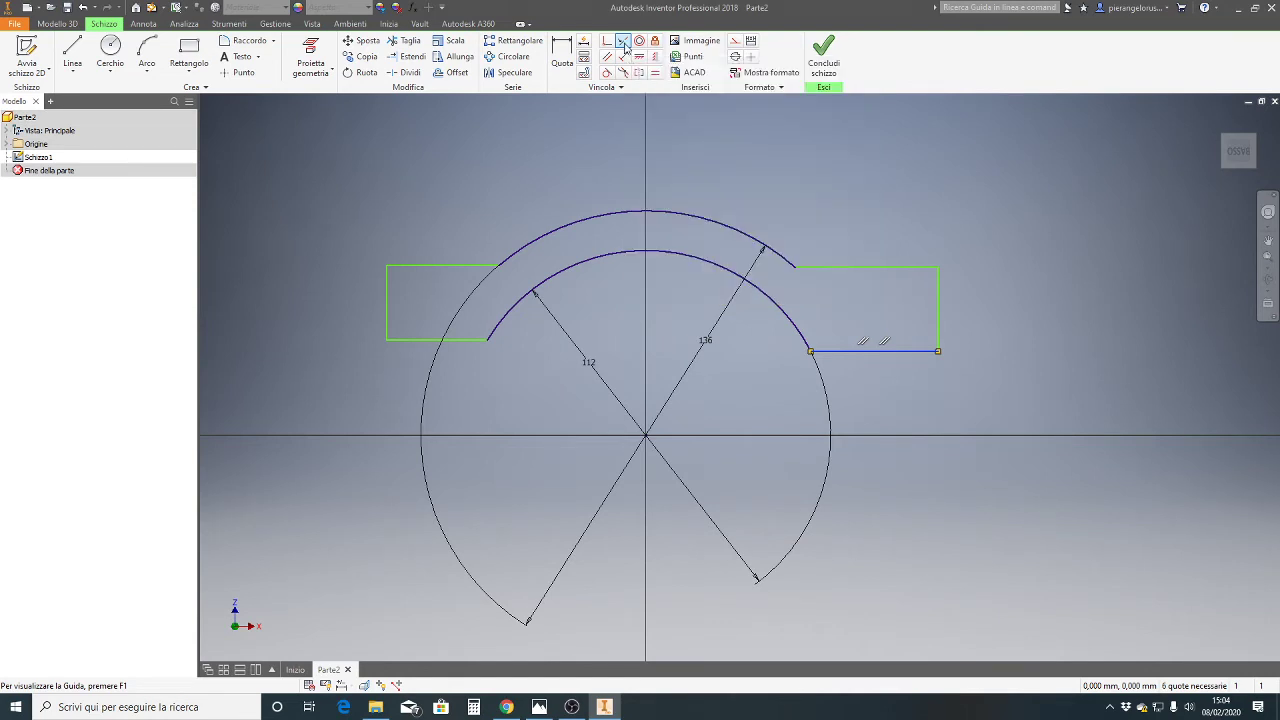
click(863, 352)
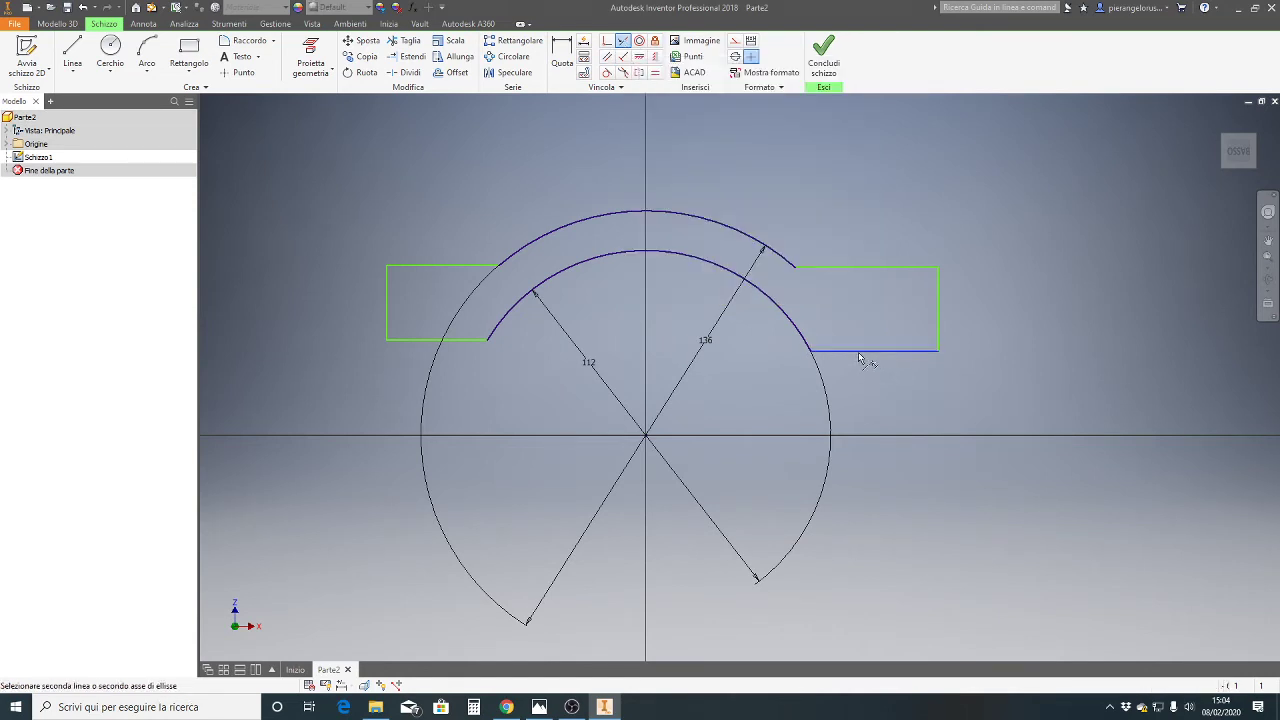
click(426, 340)
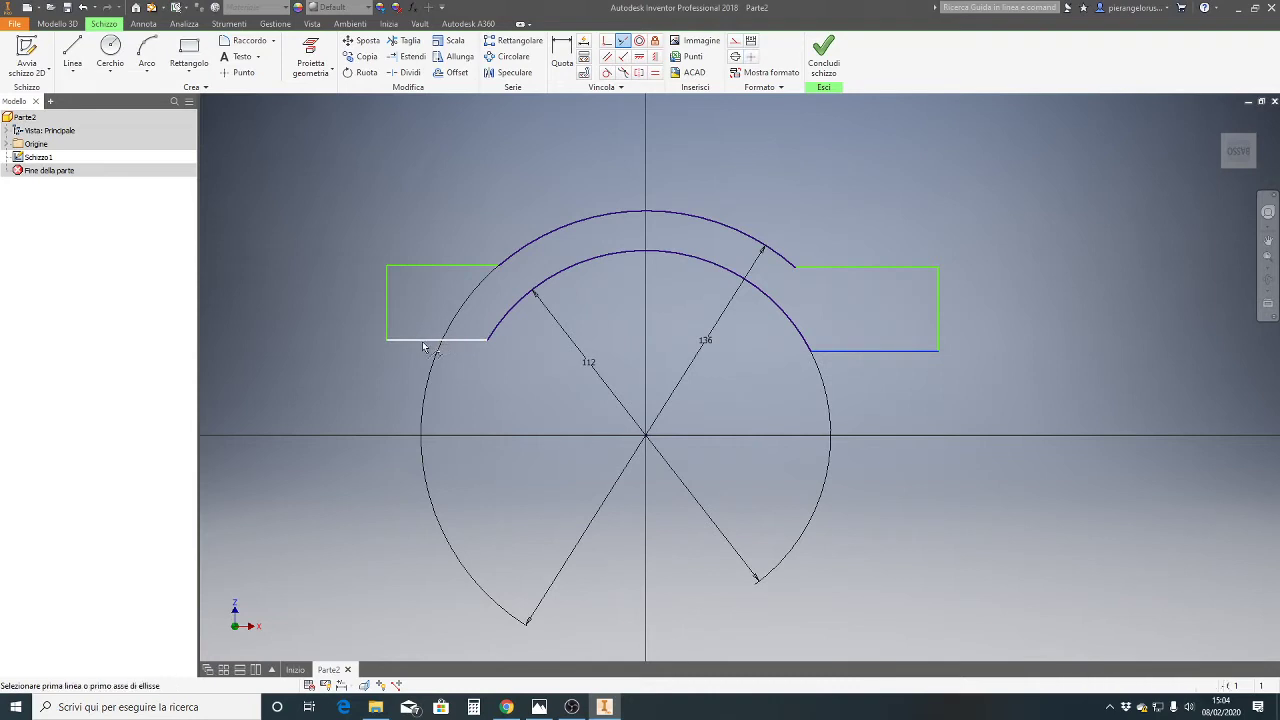
click(440, 268)
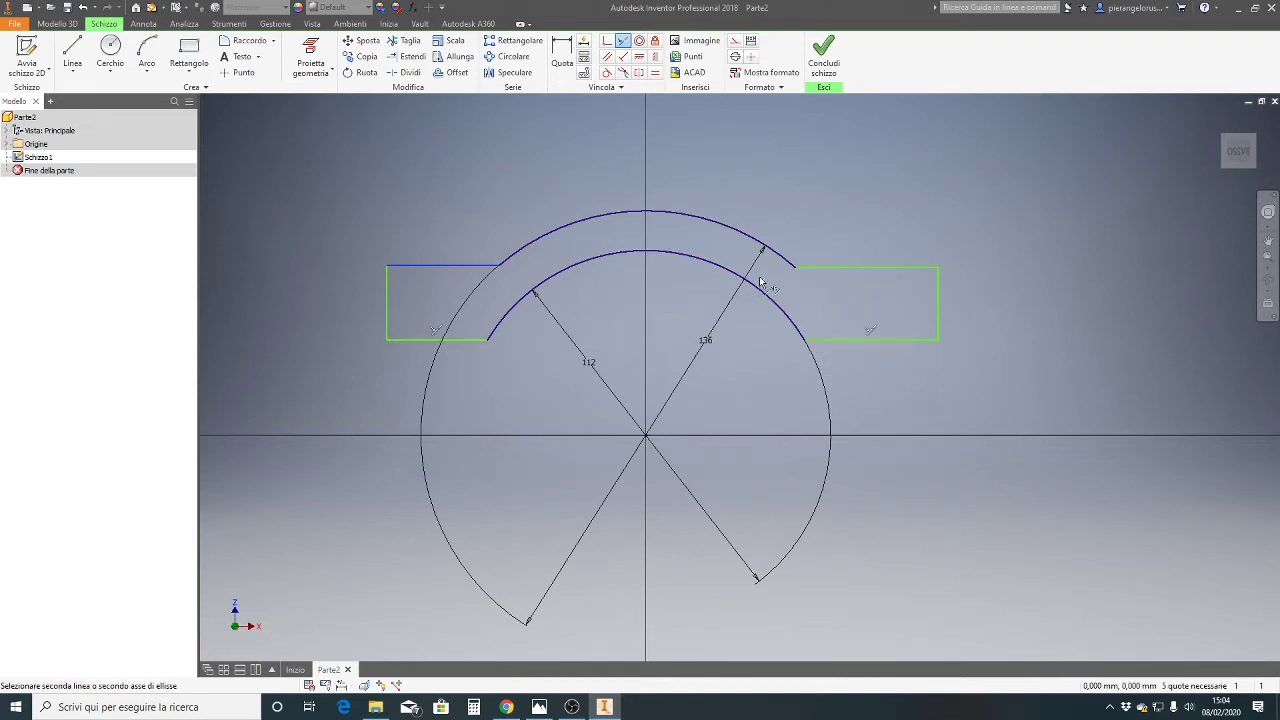
click(815, 268)
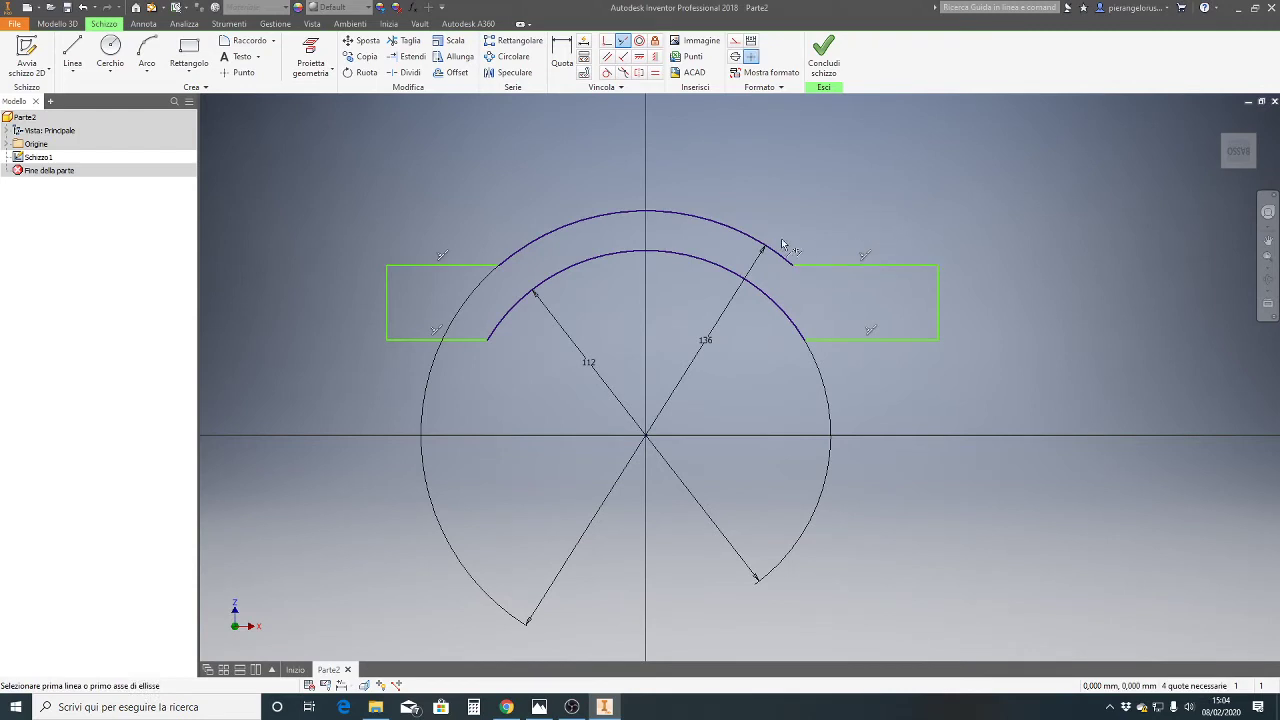
key(Escape)
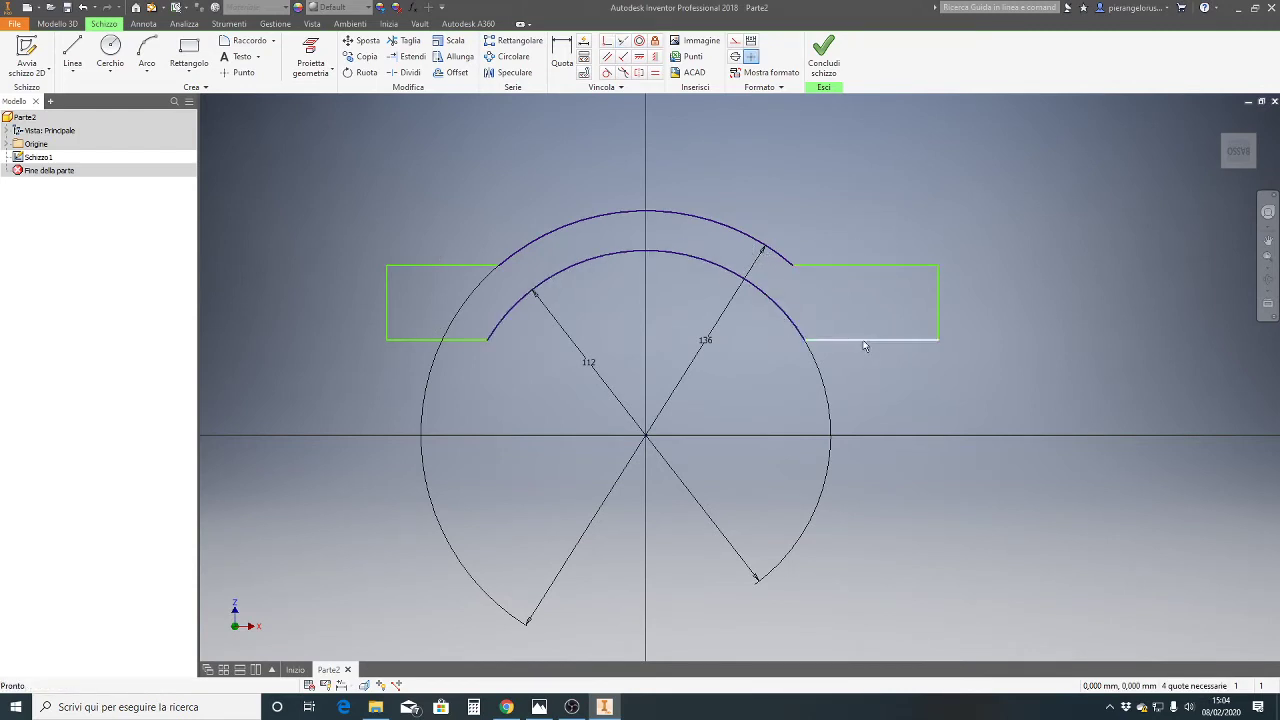
Drag the tab lines and arc ends to lower and reshape the level side tabs
drag(864, 340, 852, 346)
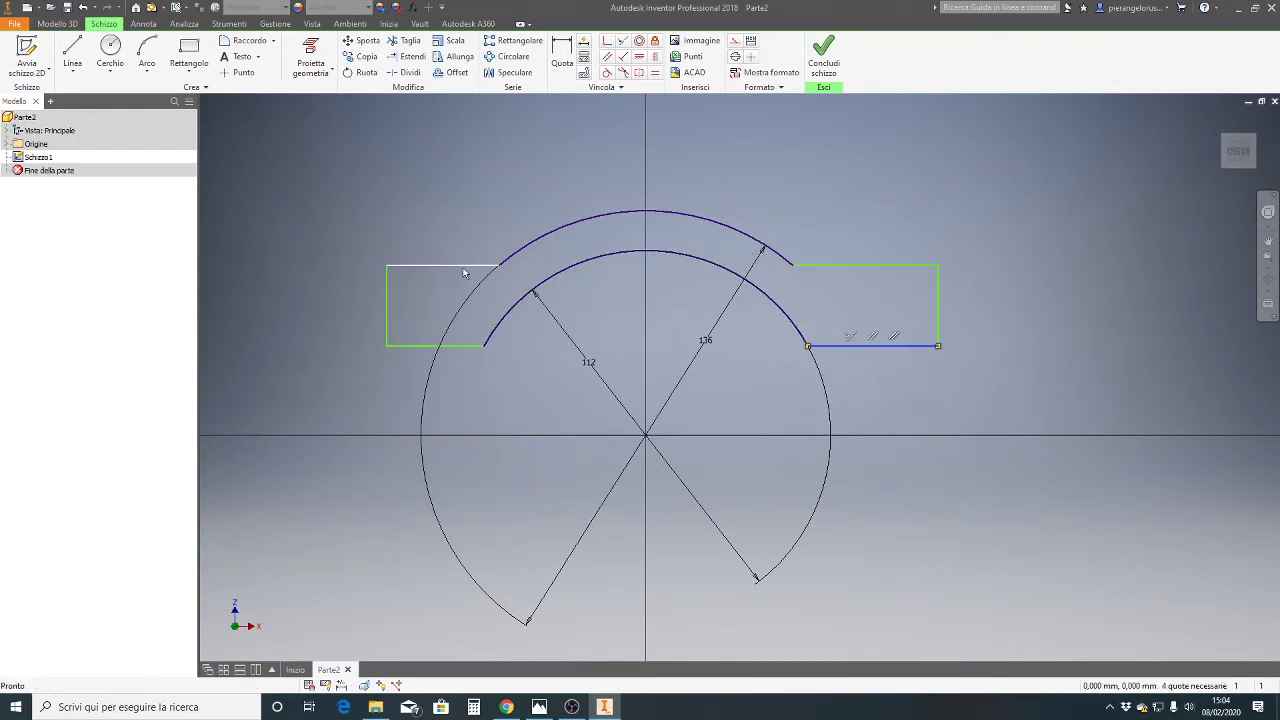
drag(450, 267, 450, 287)
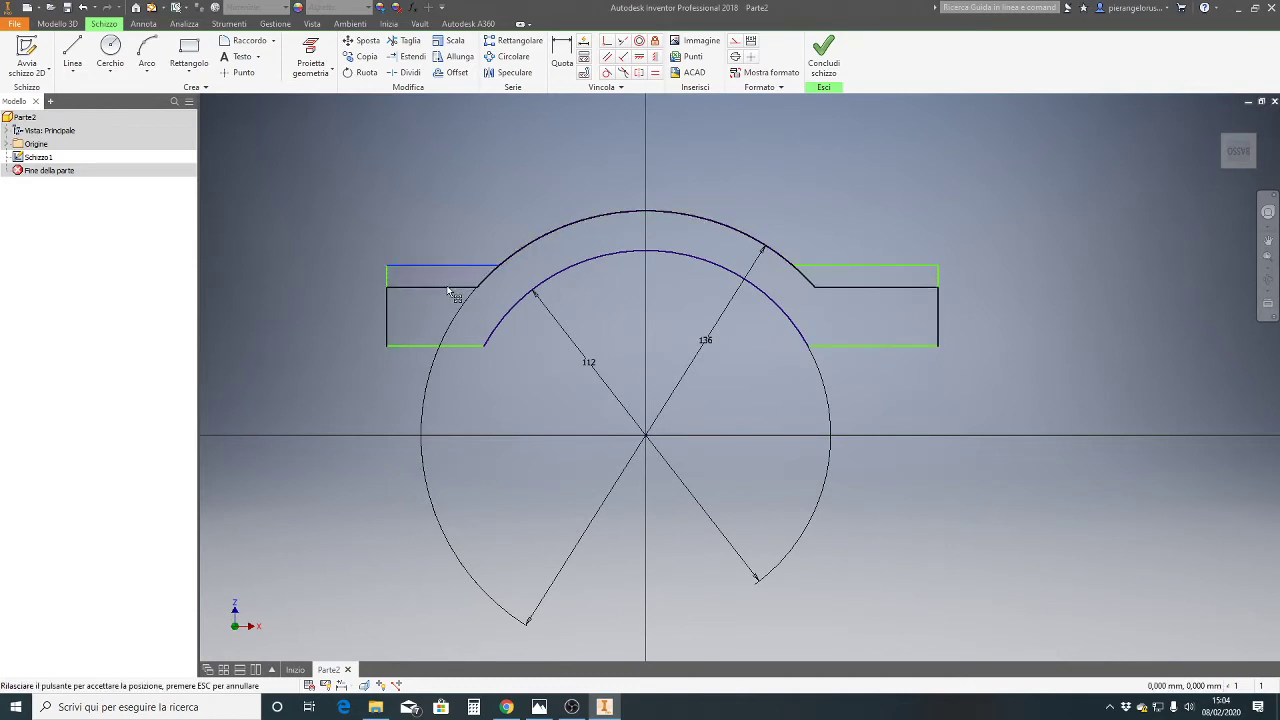
click(449, 246)
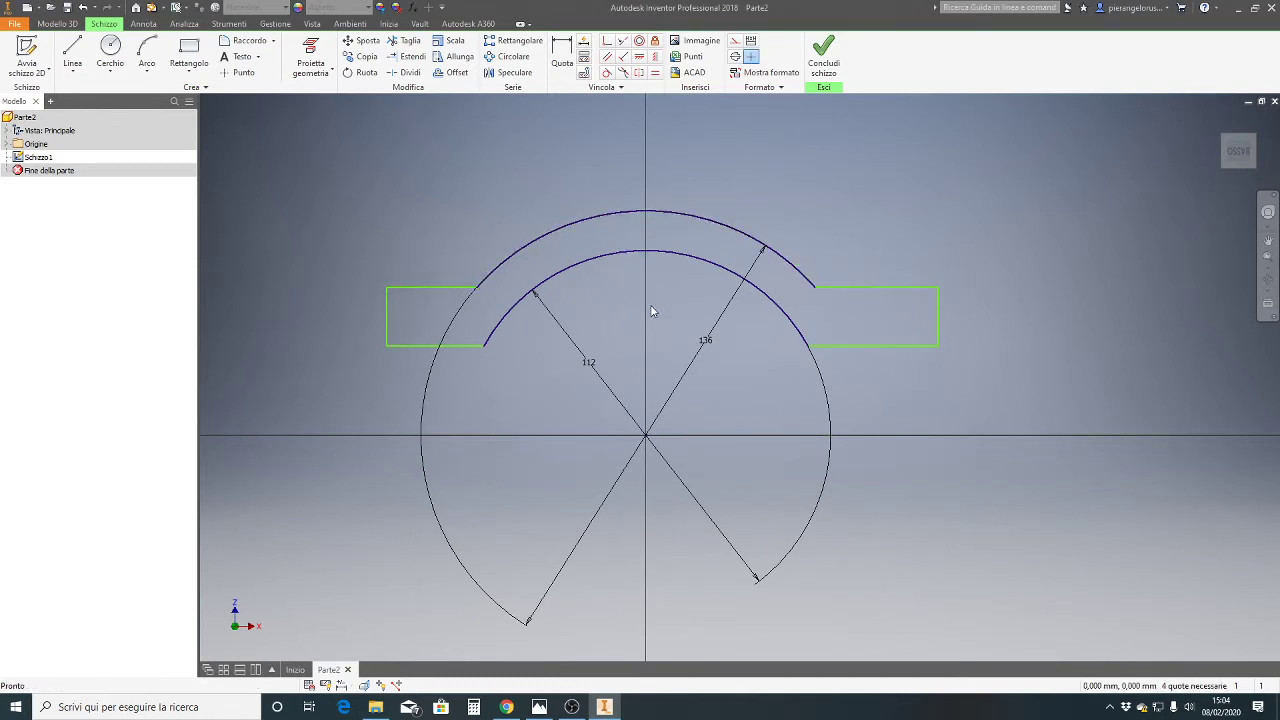
drag(655, 251, 651, 387)
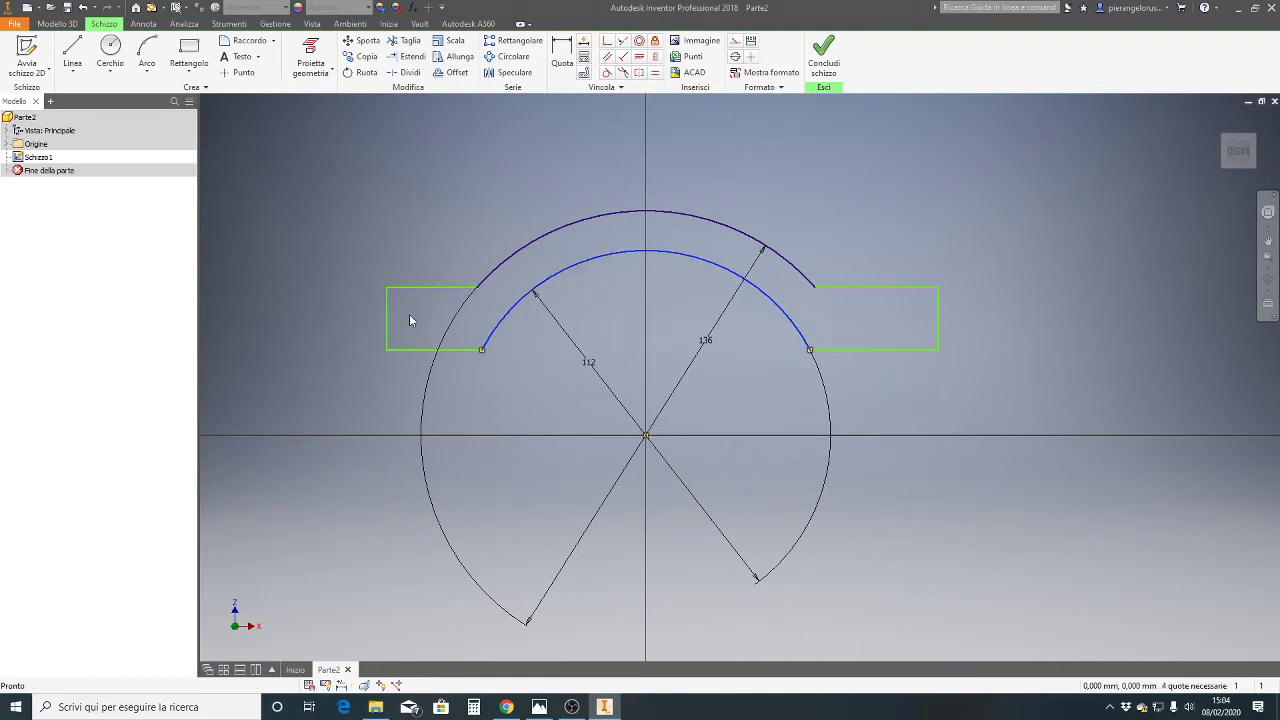
drag(389, 322, 374, 320)
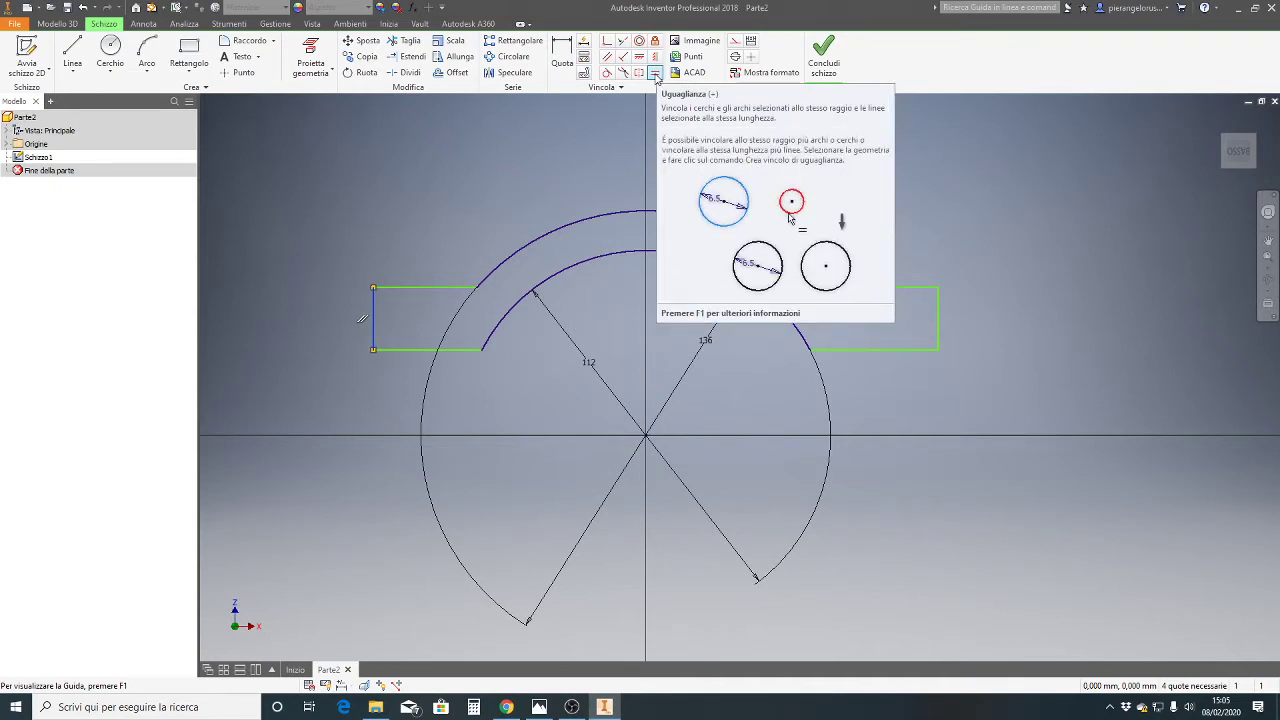
Make the two tabs' top edges equal, drop the over-constraining bottom-edge equality, and pull the right edge inward
click(656, 74)
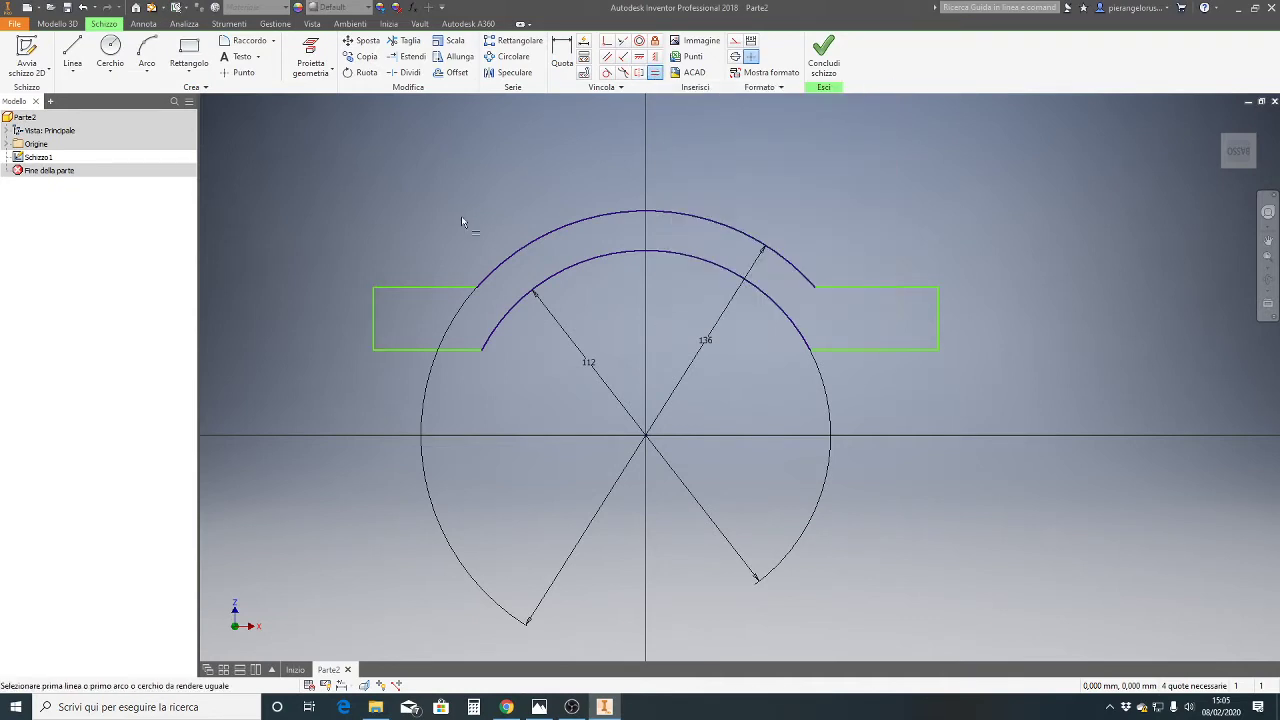
click(434, 289)
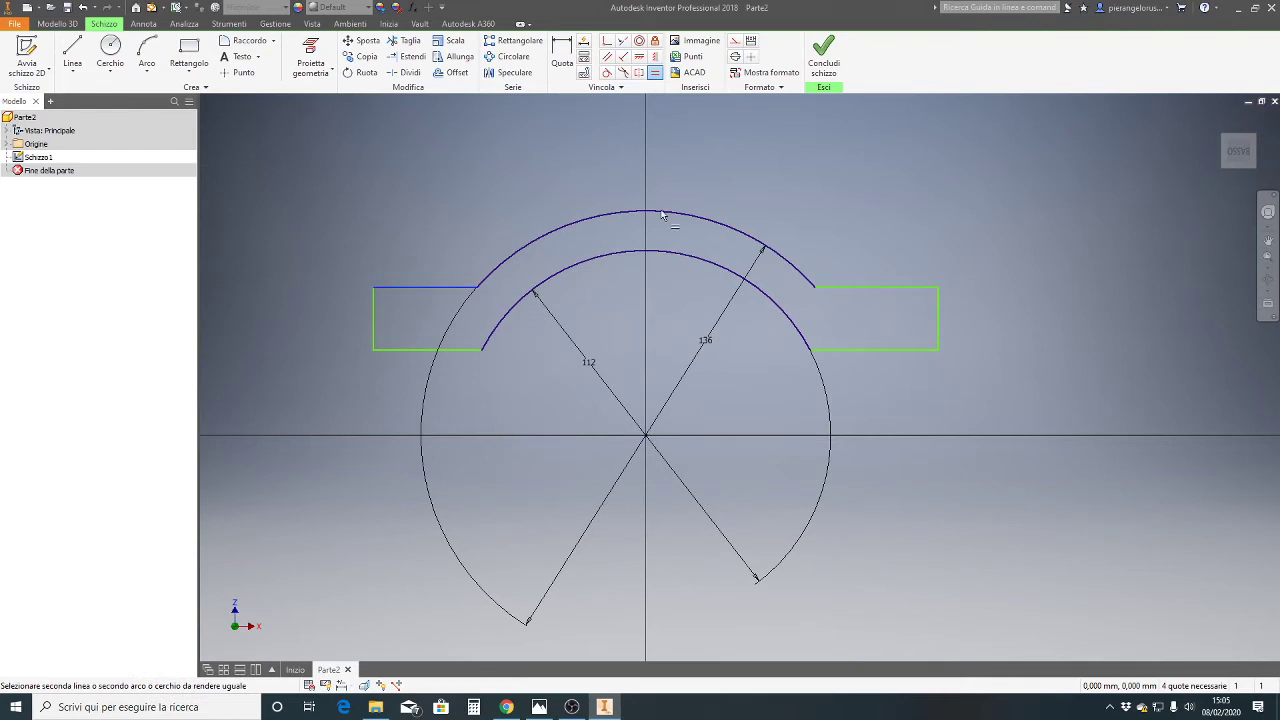
click(870, 289)
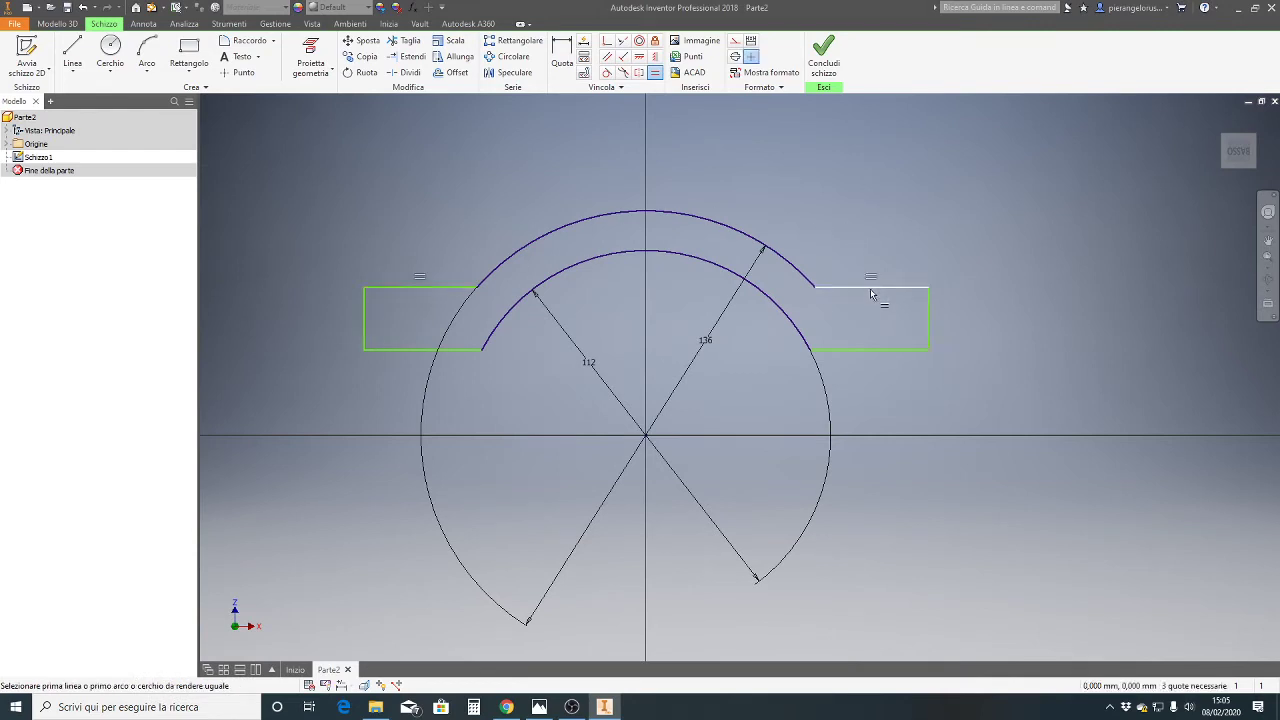
click(428, 349)
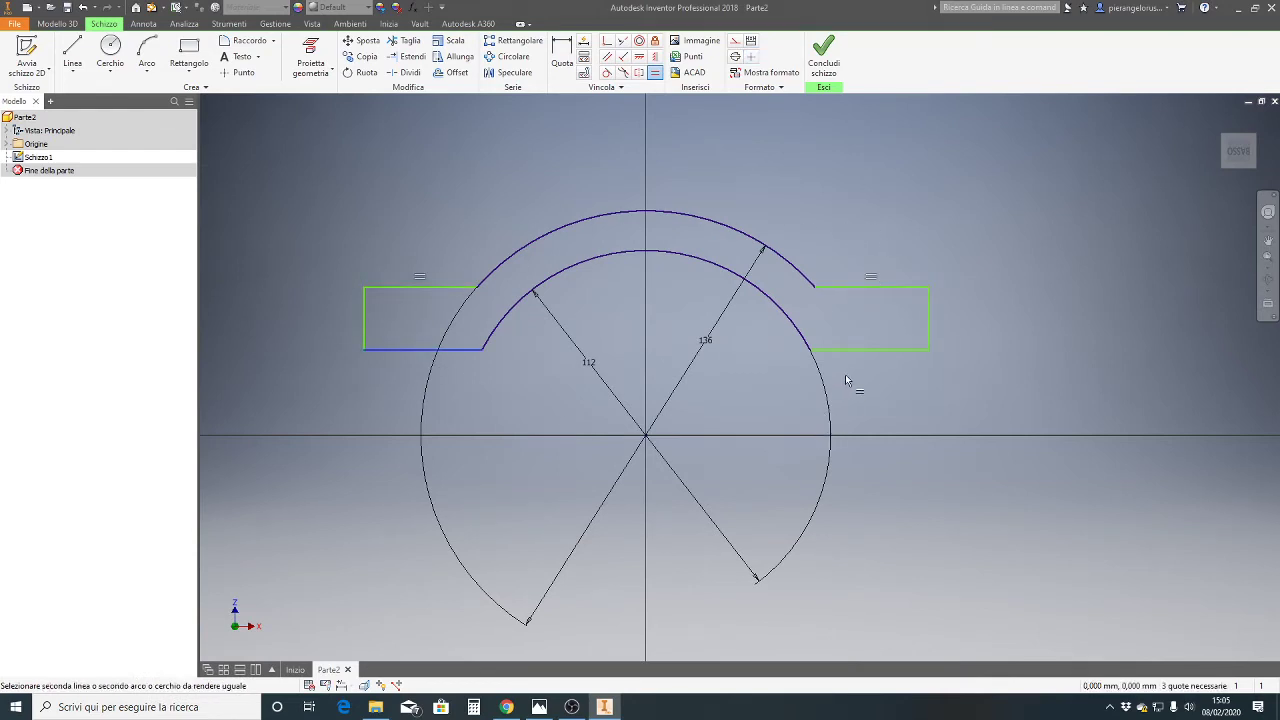
click(865, 350)
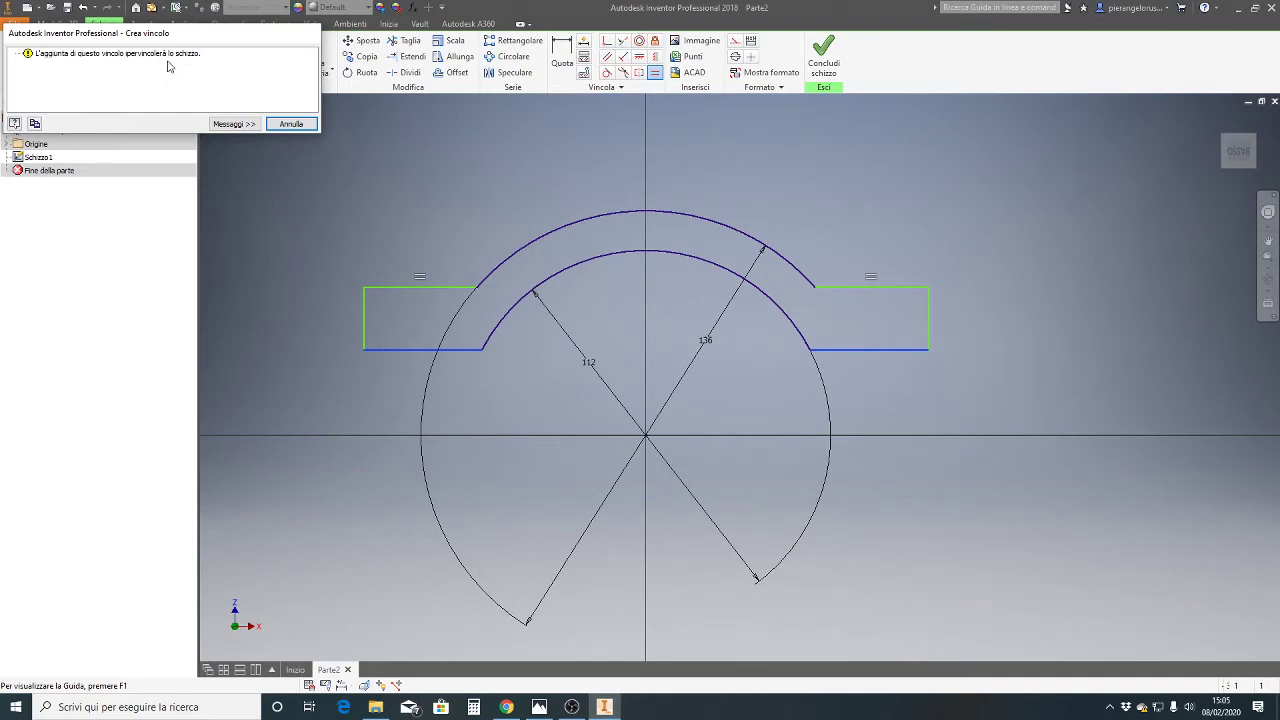
click(291, 124)
key(Escape)
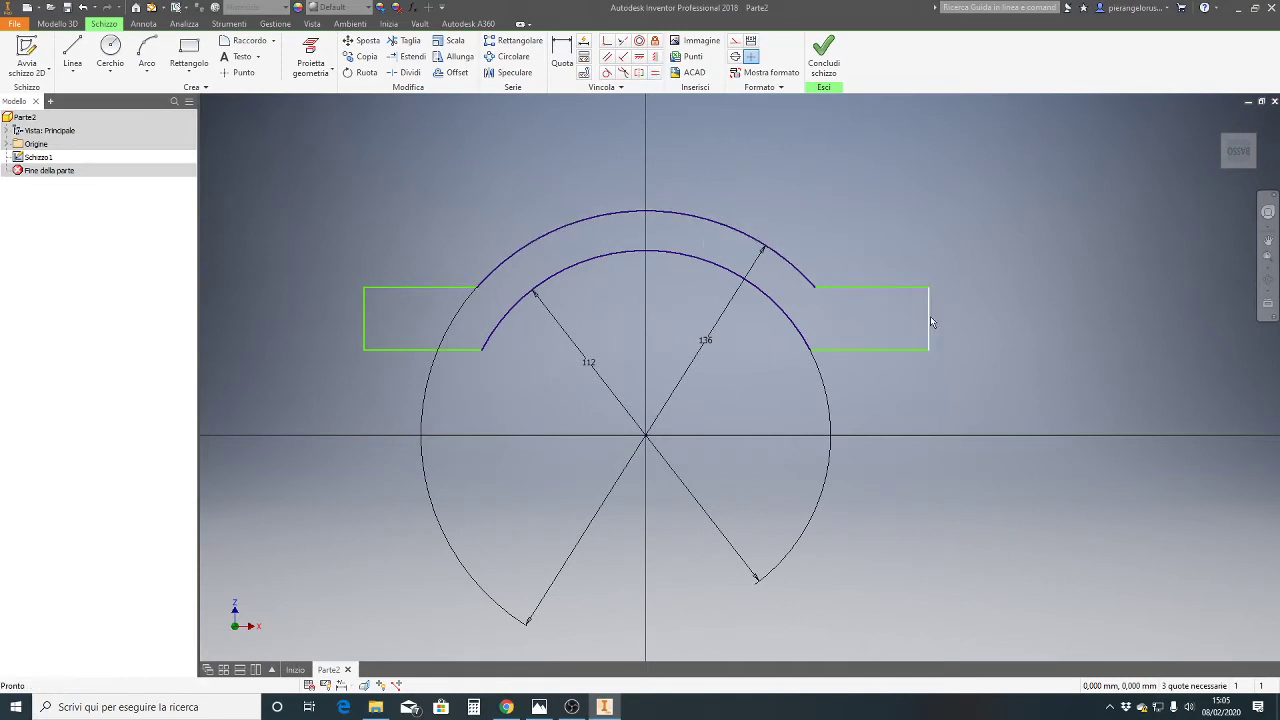
mouse_move(930, 316)
mouse_down()
mouse_move(909, 321)
mouse_move(937, 320)
mouse_up()
Look over the Supporto reference drawing in Photos, then return to the Inventor sketch and start dimensioning
click(541, 706)
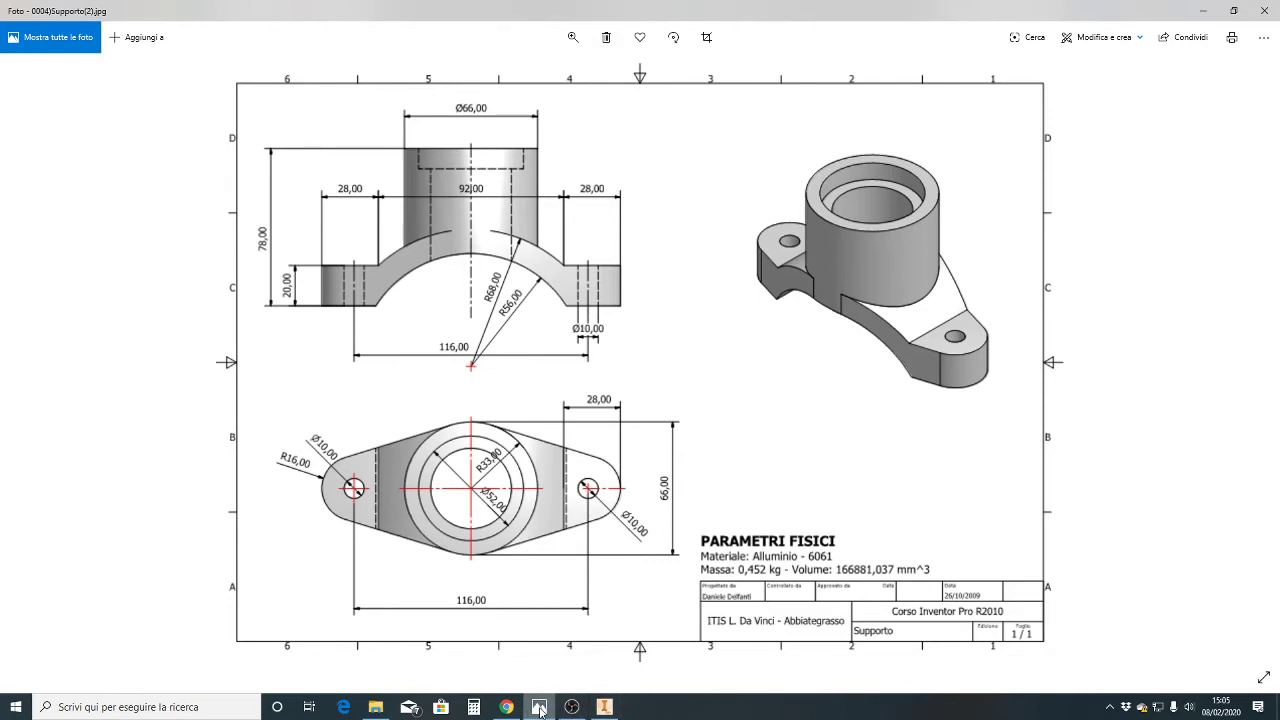
click(540, 708)
key(d)
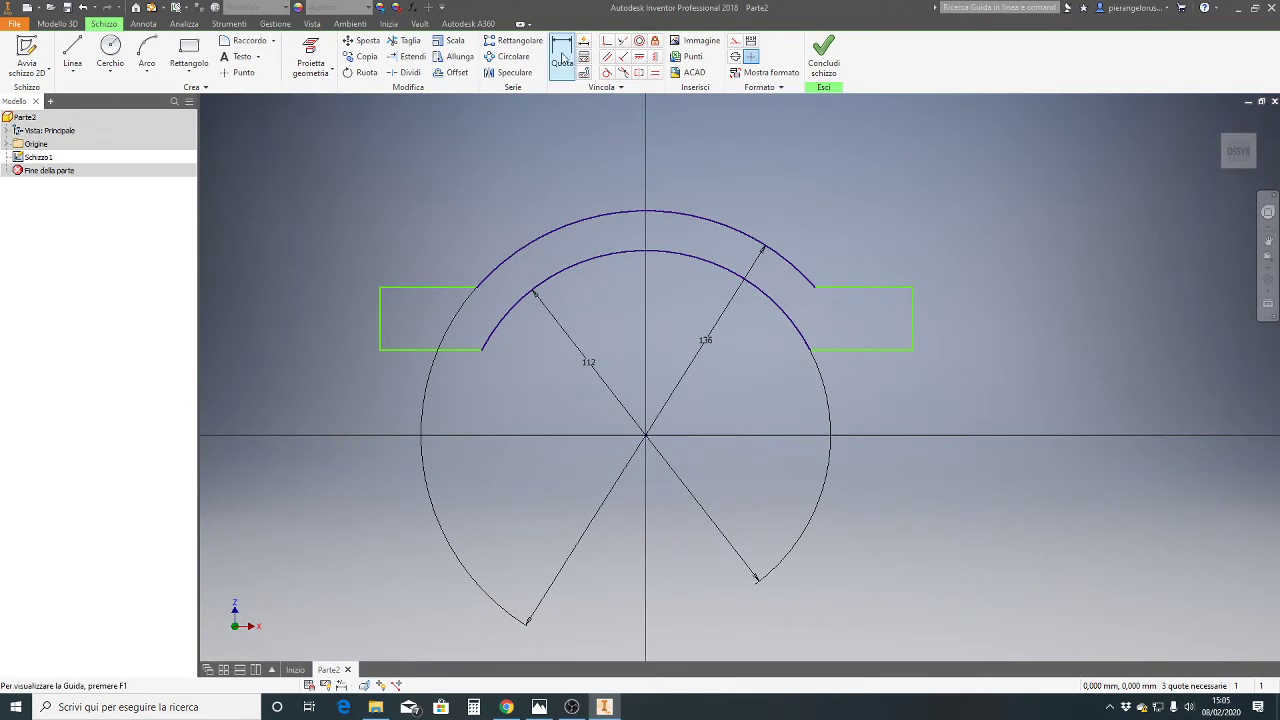
Dimension the left tab at 20 mm high and 28 mm wide
click(380, 325)
click(298, 322)
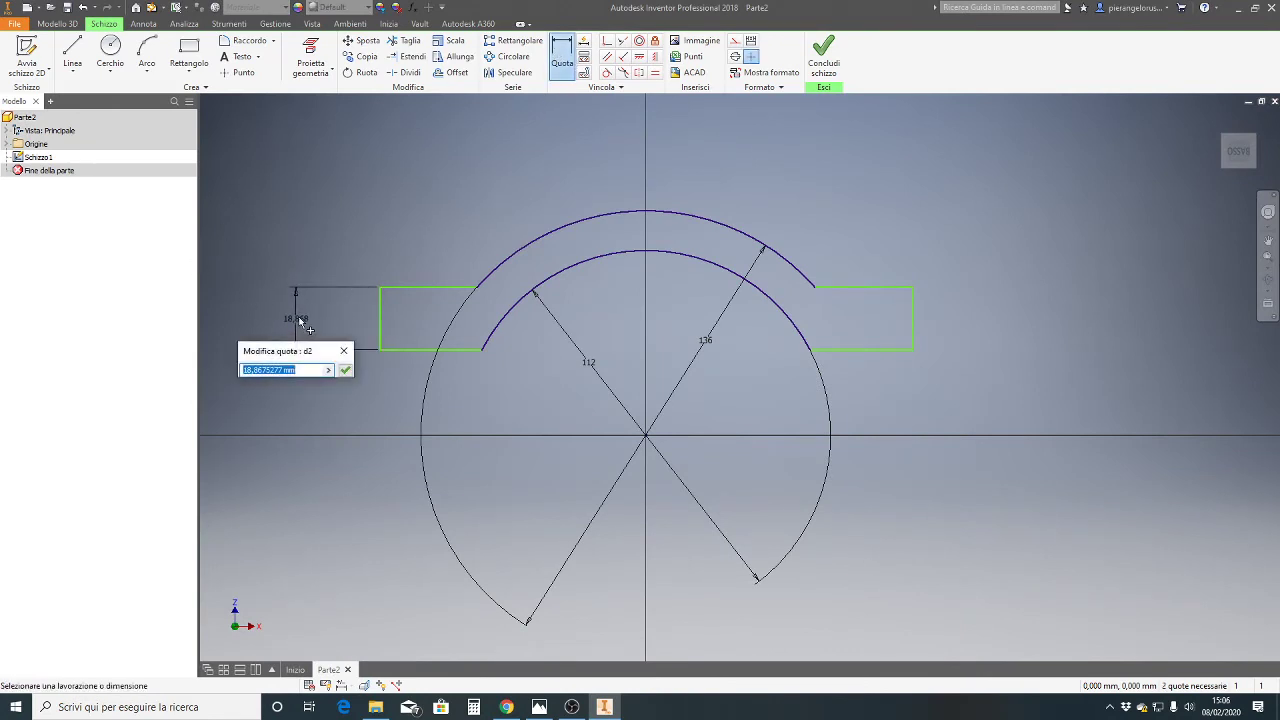
text(20)
key(Return)
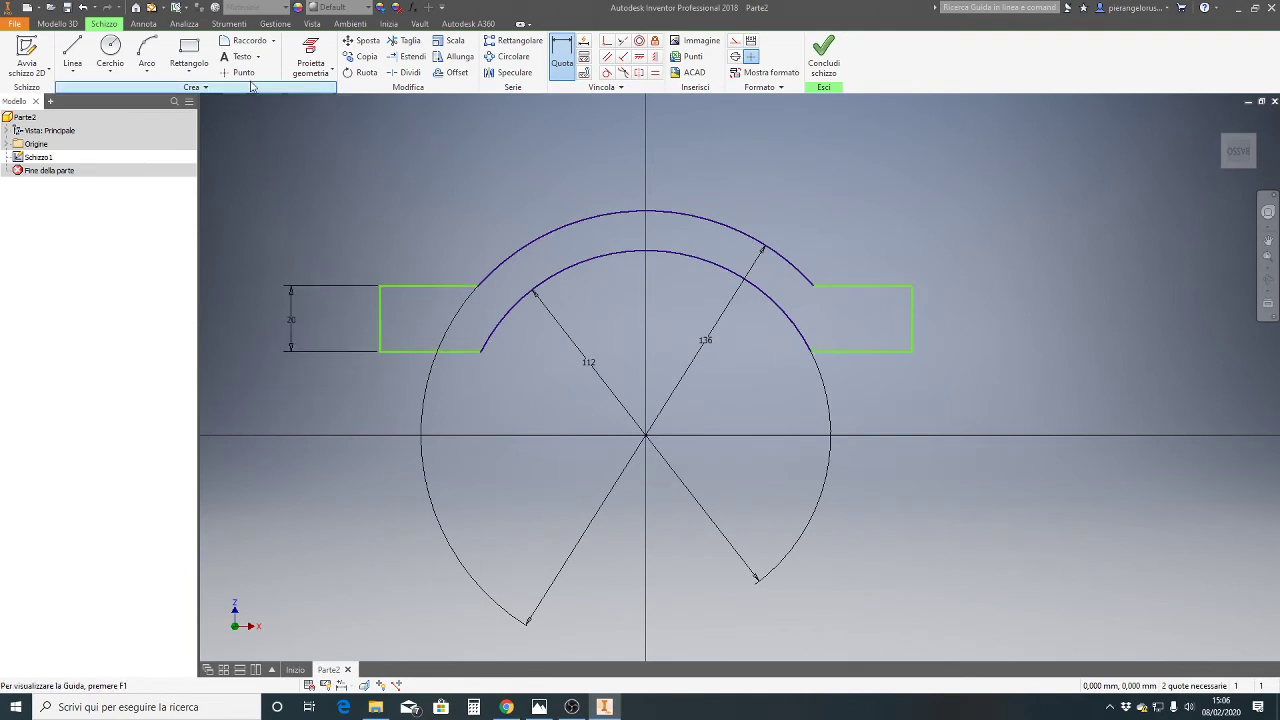
click(424, 287)
click(425, 232)
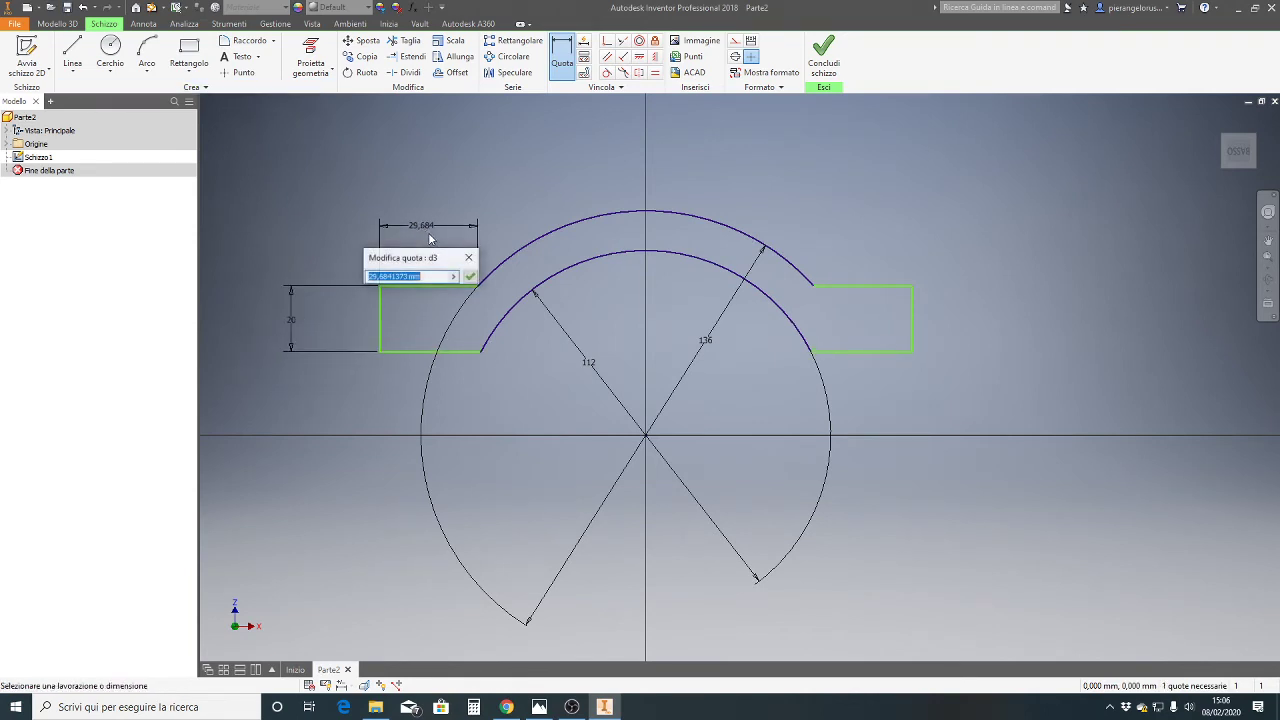
text(28)
key(Return)
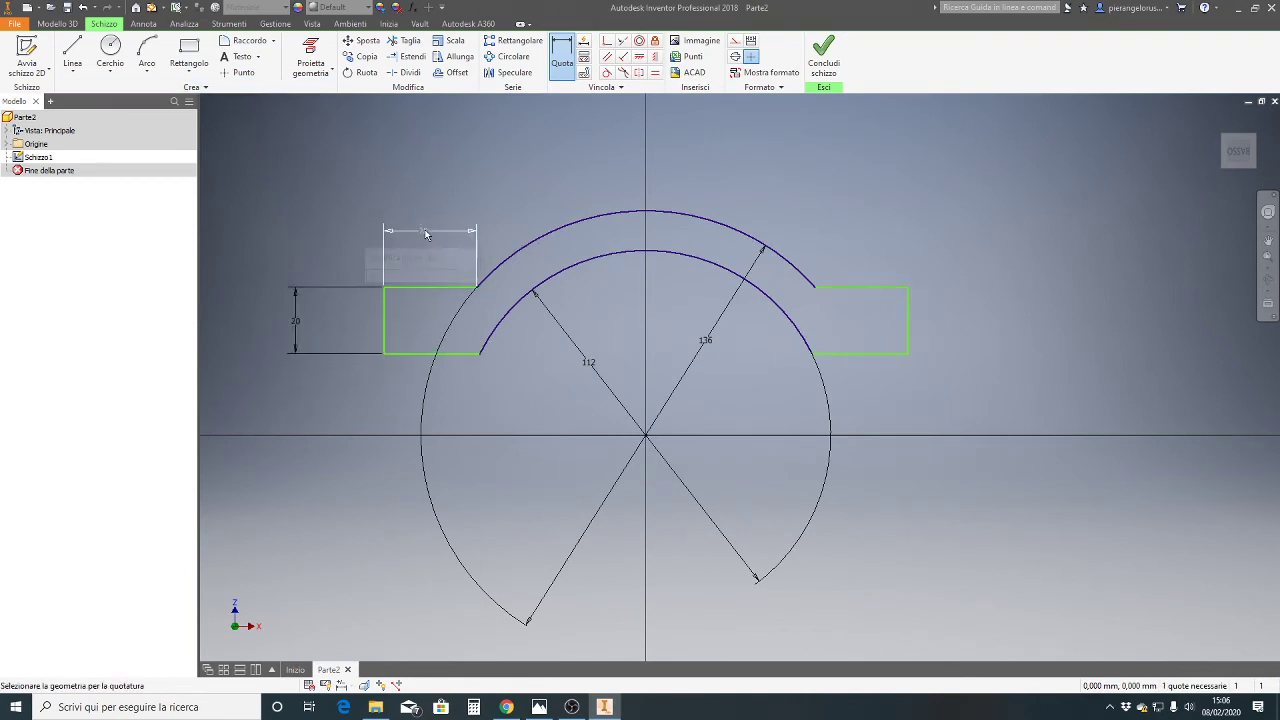
Discard the redundant right-tab width dimension and set the inner span between the tabs to 92 mm
click(852, 291)
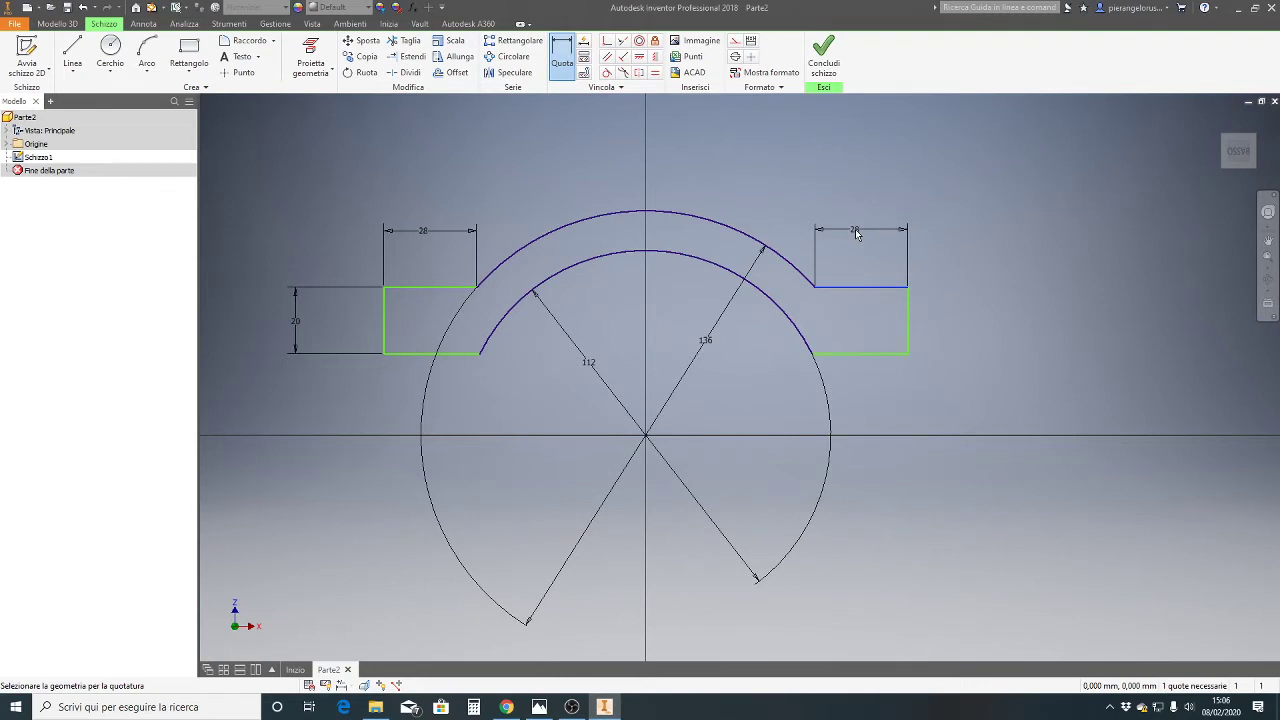
click(856, 233)
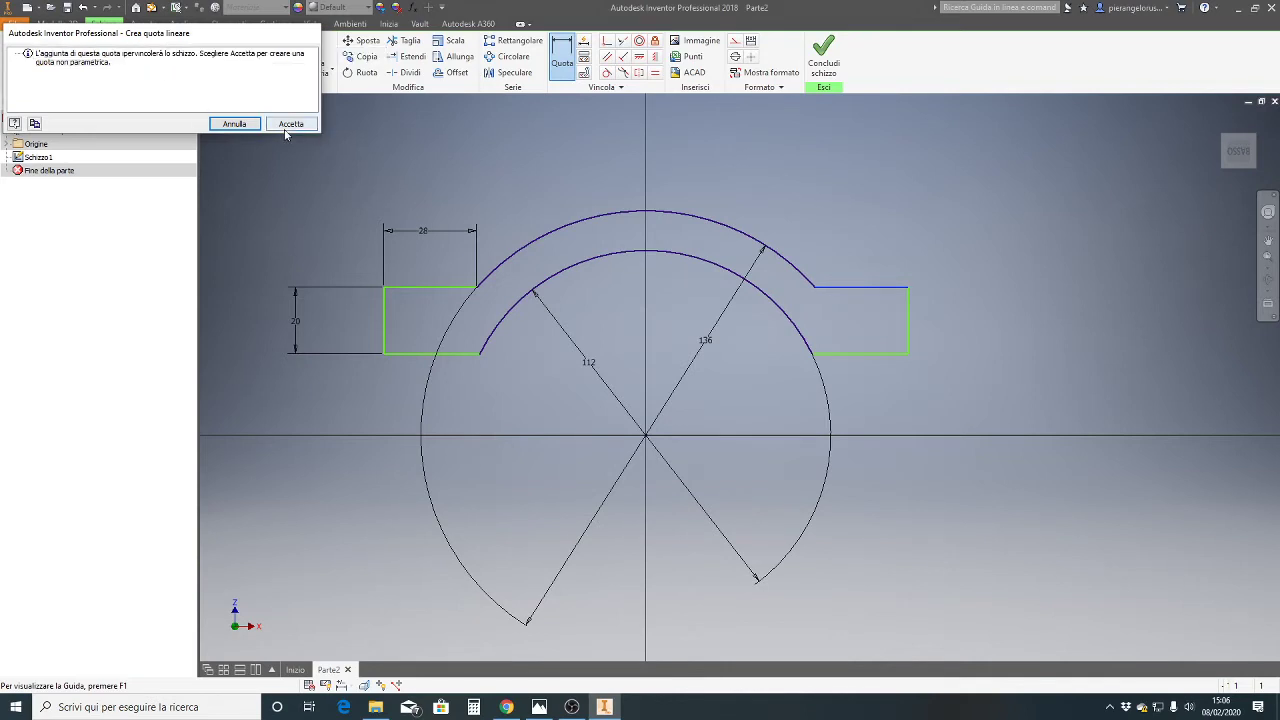
click(236, 124)
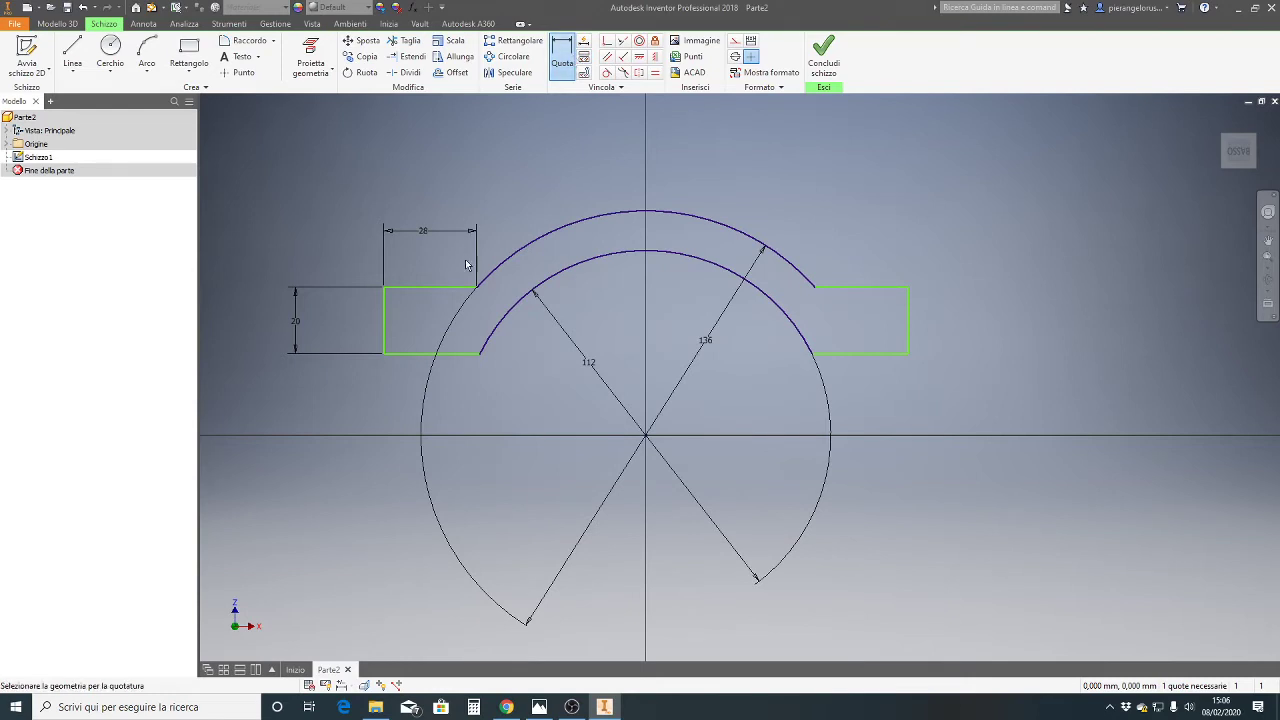
click(814, 285)
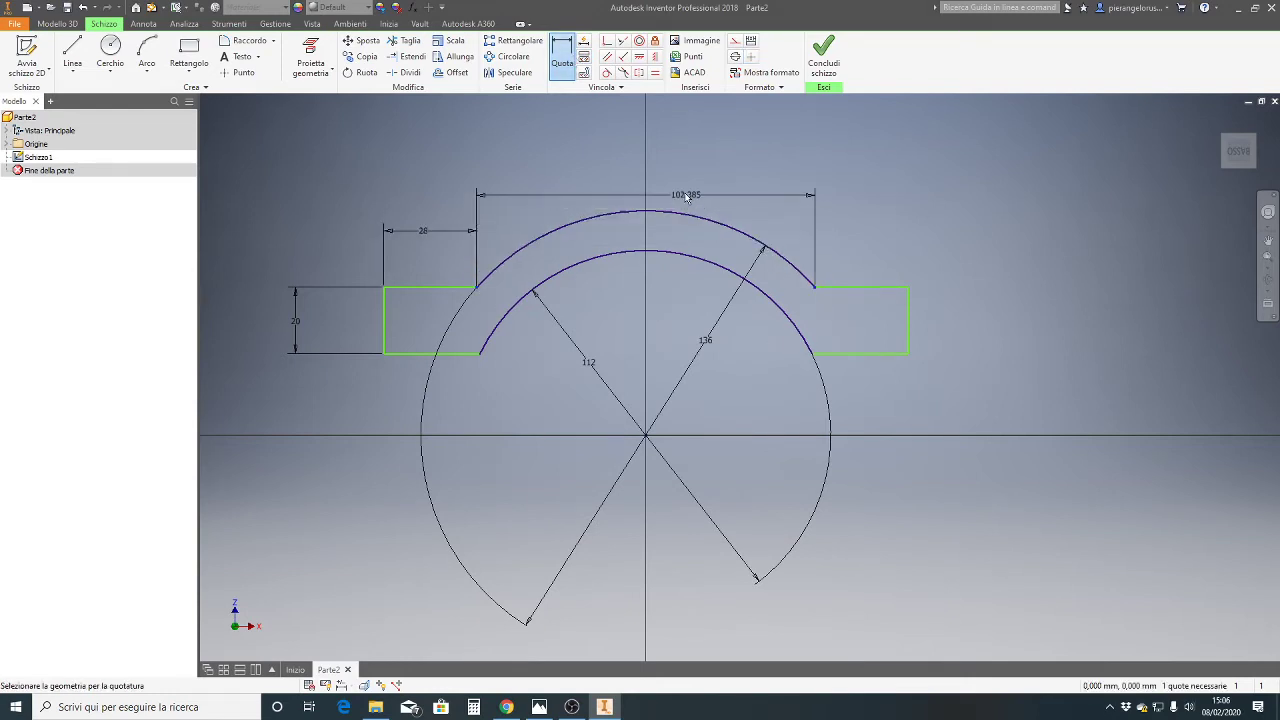
click(609, 152)
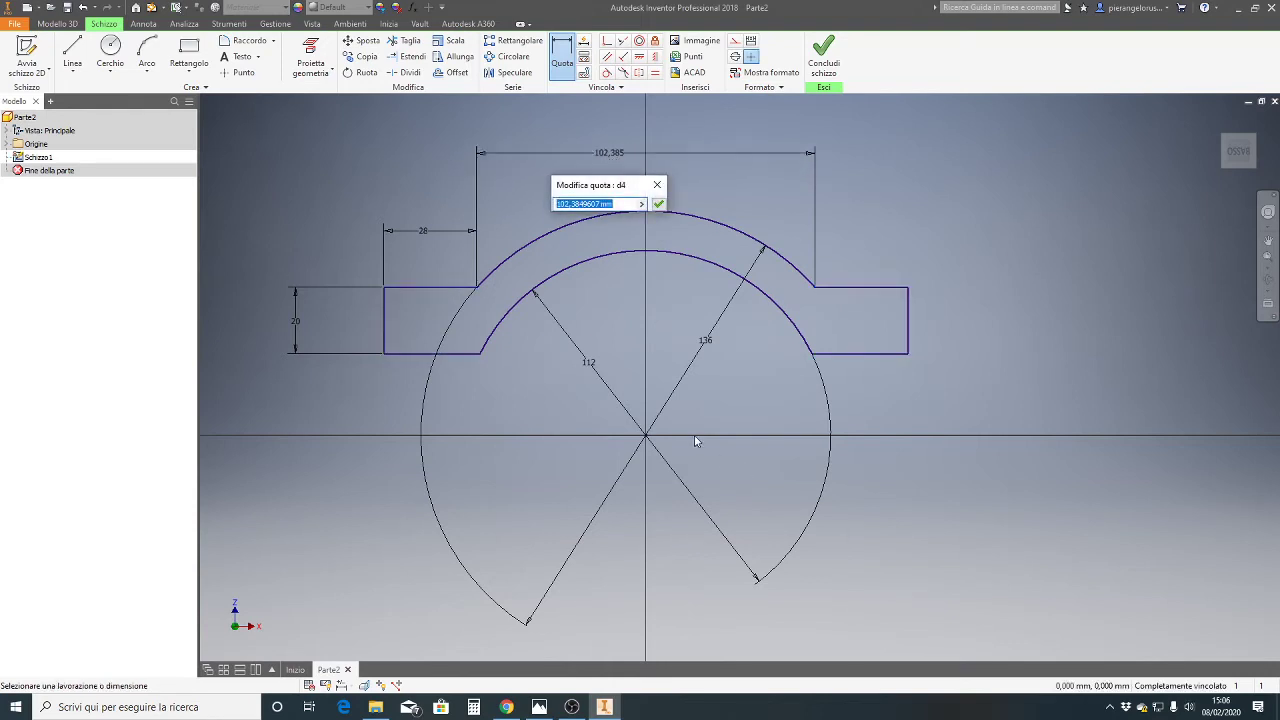
text(92)
key(Return)
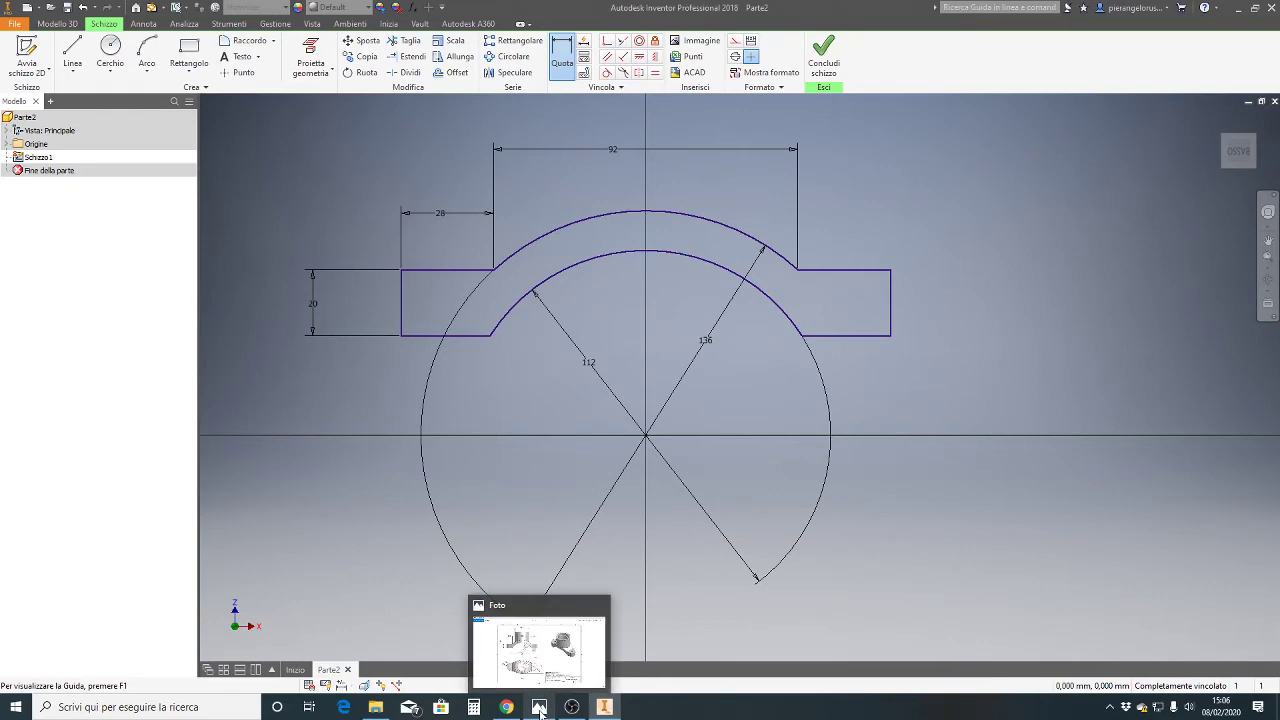
click(539, 708)
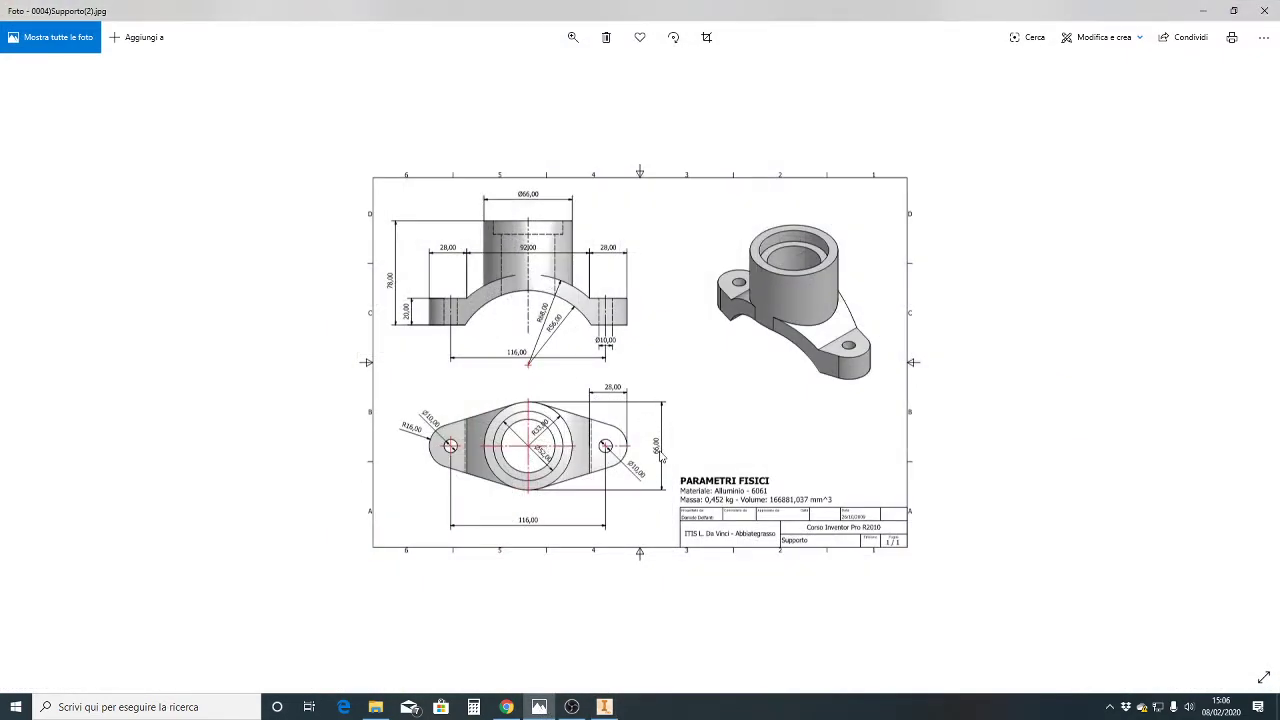
scroll(660, 456, down, 1)
scroll(657, 447, up, 1)
click(573, 37)
drag(514, 73, 541, 72)
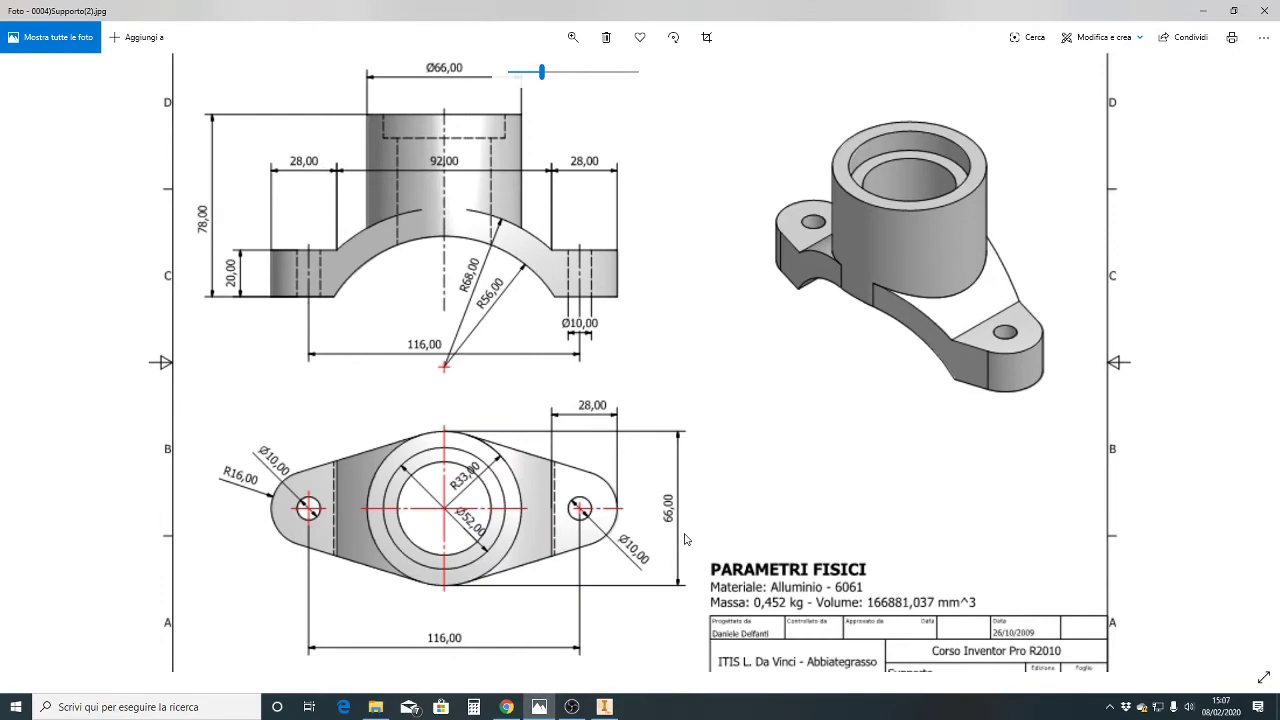
click(1203, 10)
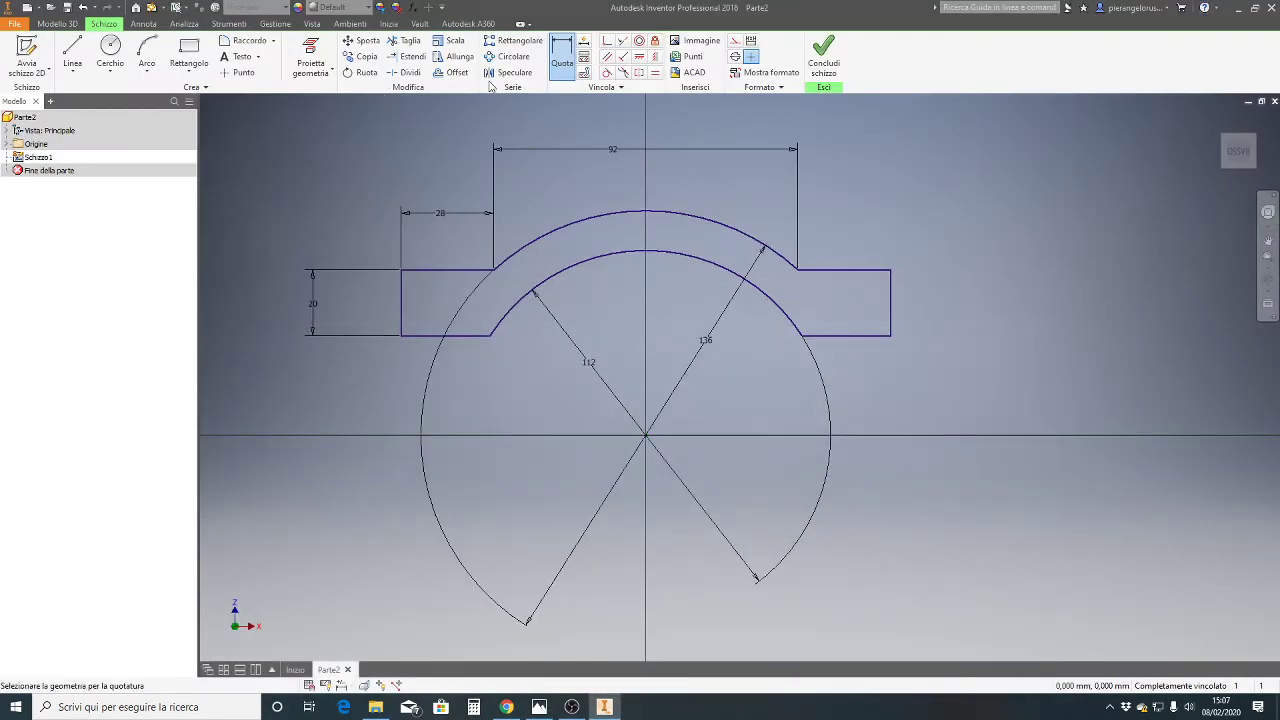
Finish the sketch and bring the arched profile into view
click(823, 58)
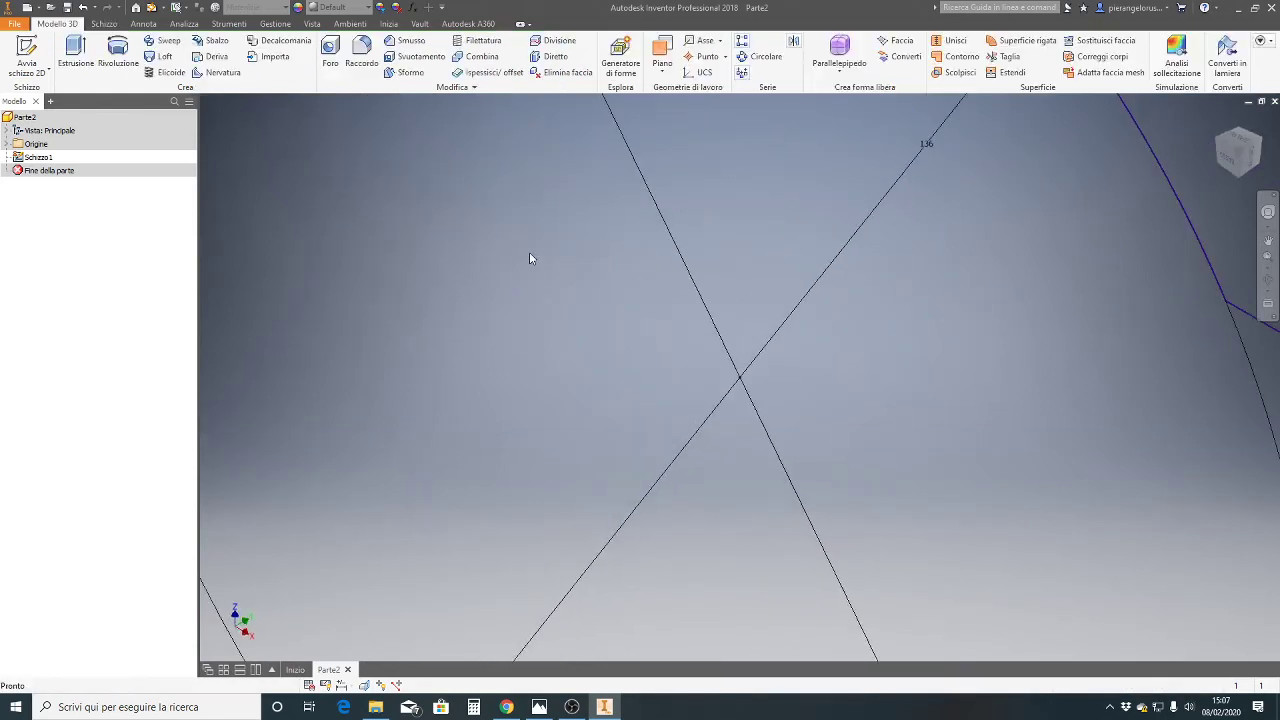
scroll(510, 285, down, 5)
middle_drag(505, 296, 487, 541)
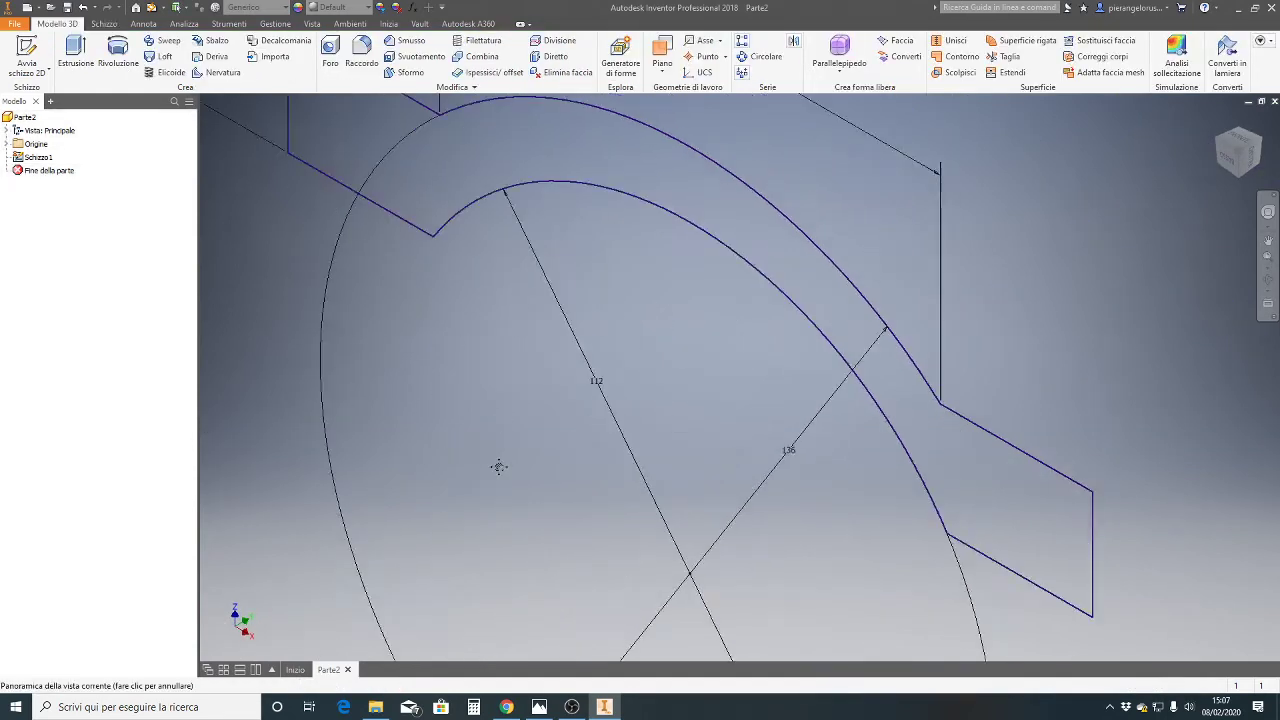
scroll(487, 545, up, 2)
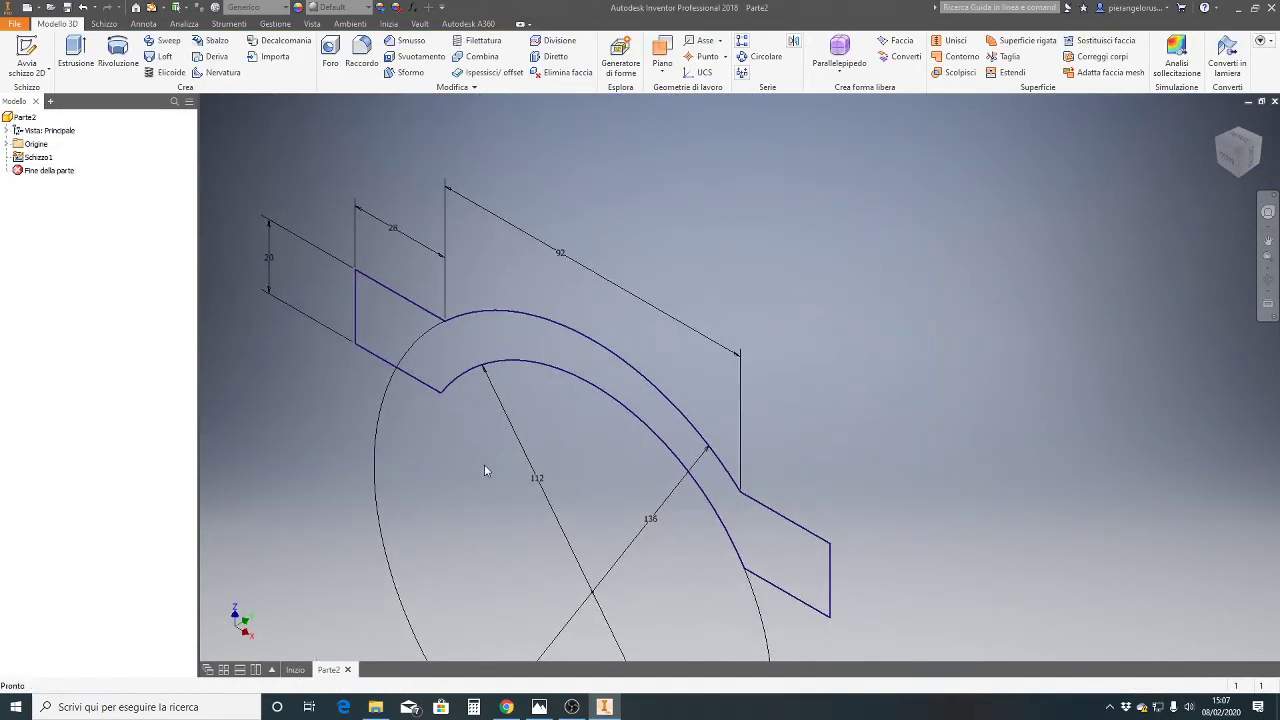
Extrude the arched profile symmetrically by 66 mm, then check it from the front and isometric views
click(78, 47)
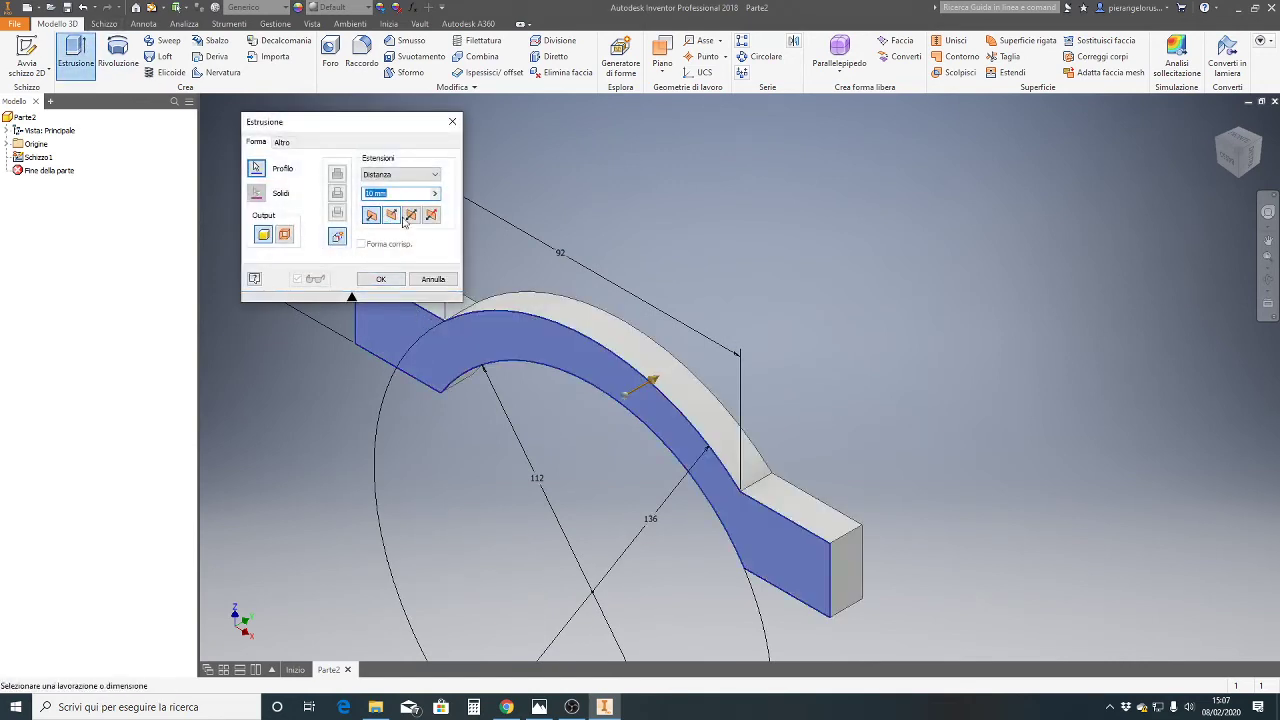
click(410, 213)
click(398, 193)
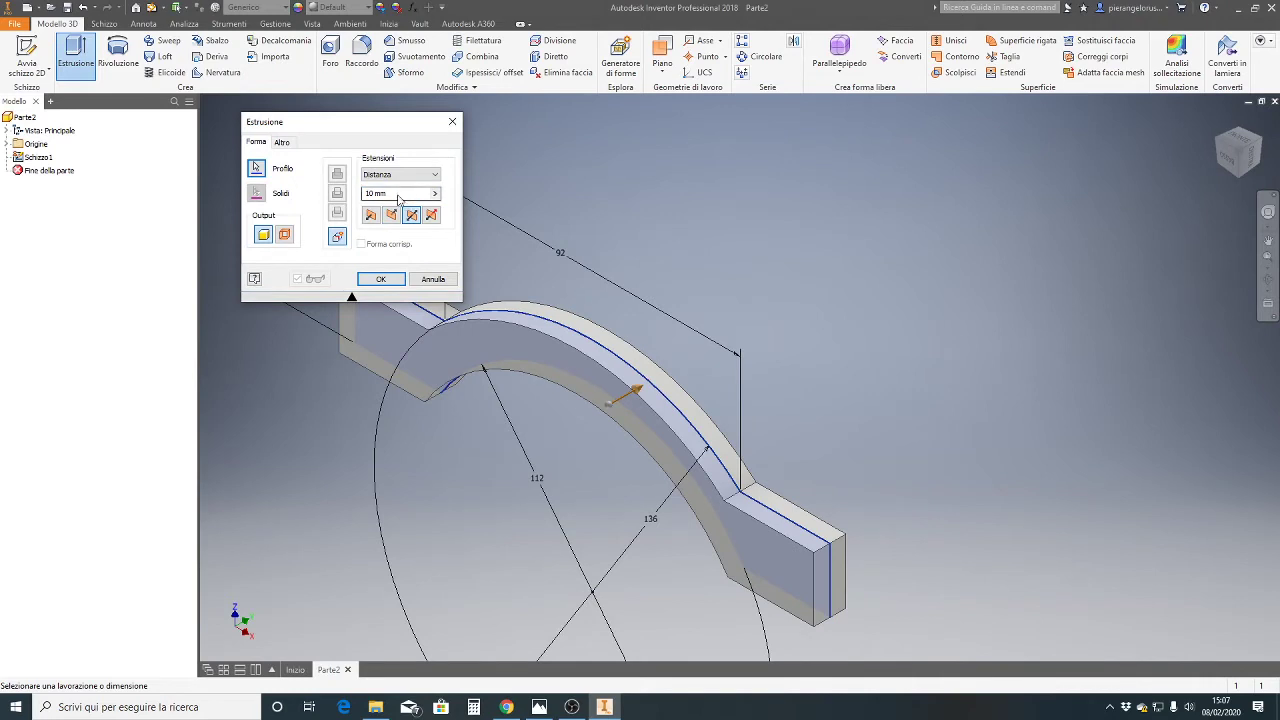
text(6)
text(6)
click(381, 279)
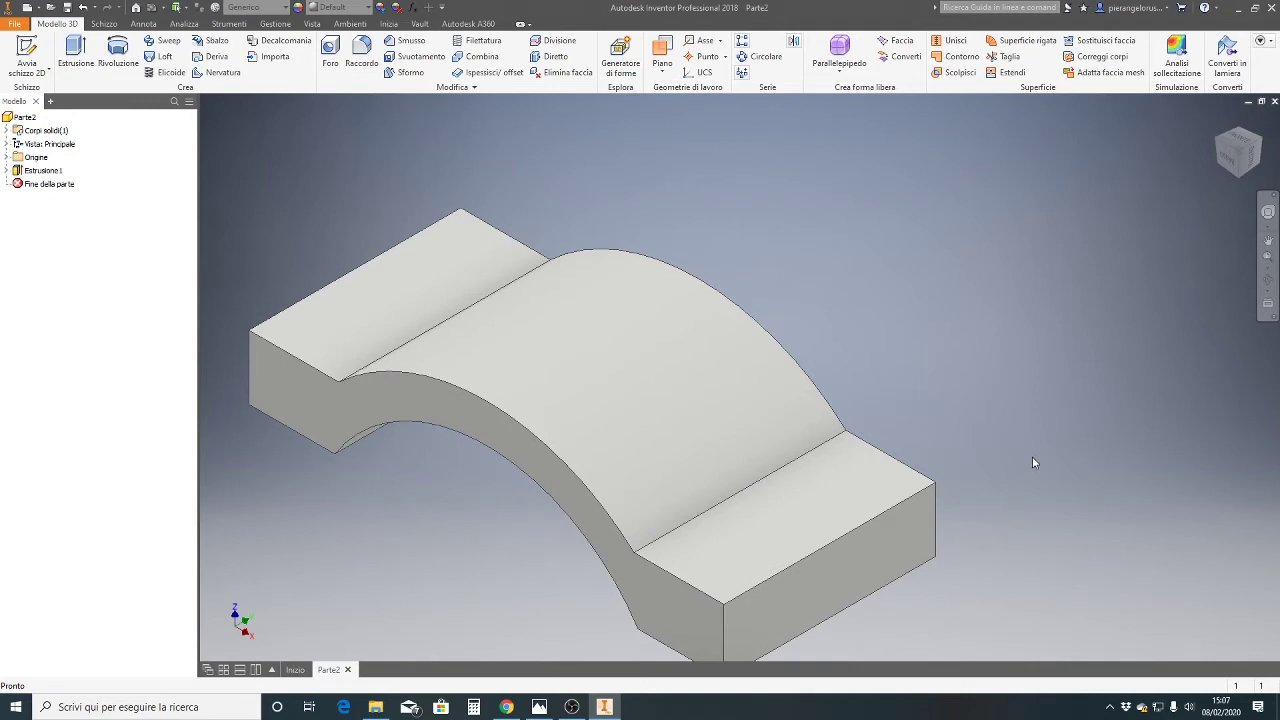
click(1229, 163)
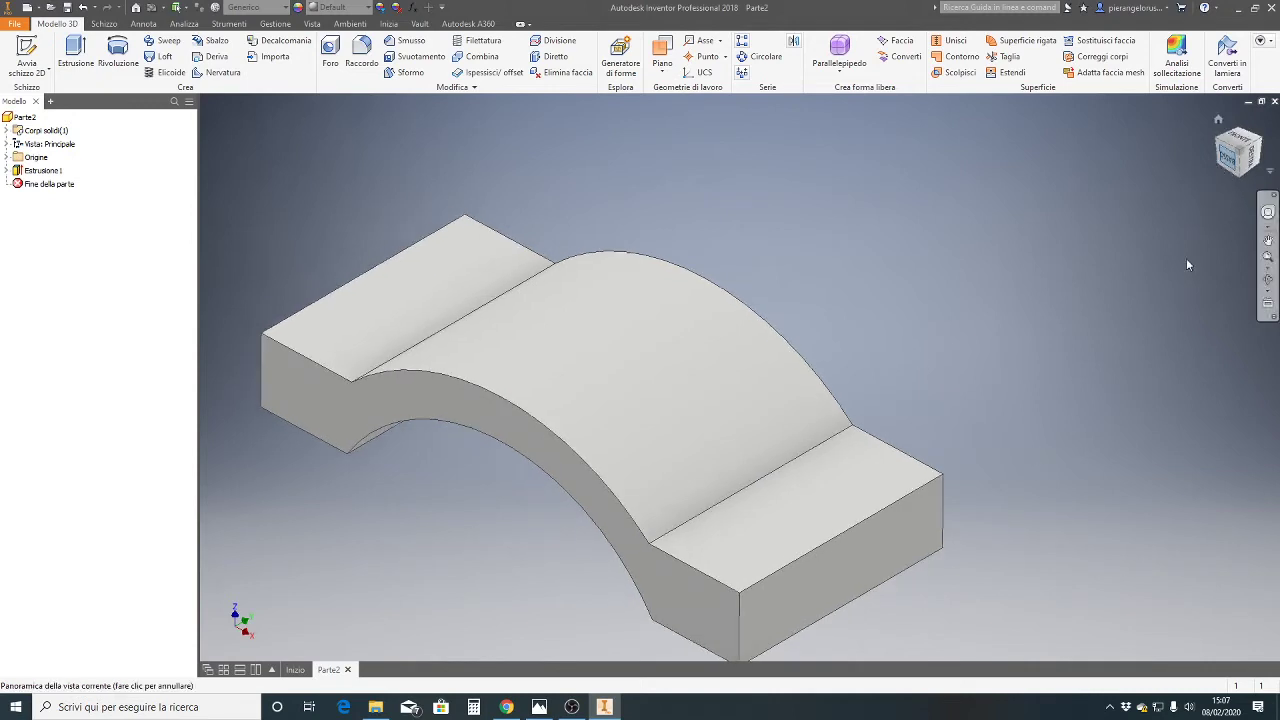
mouse_move(1238, 150)
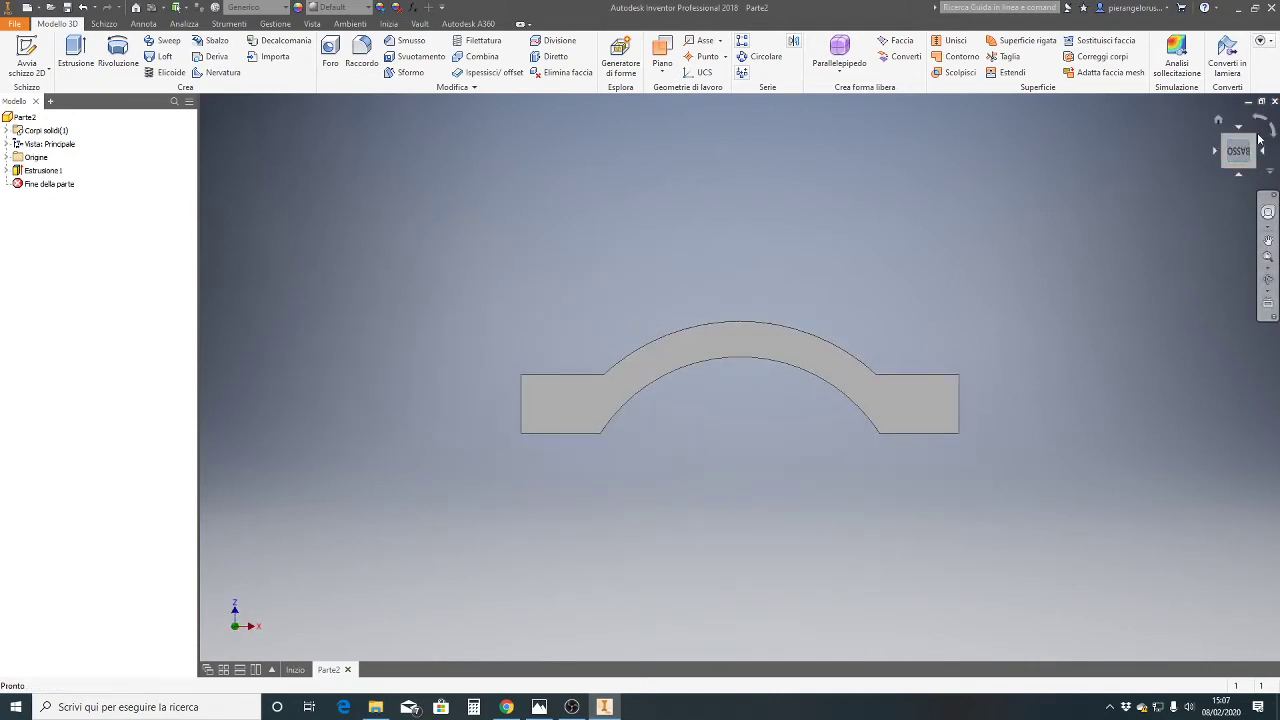
click(1257, 141)
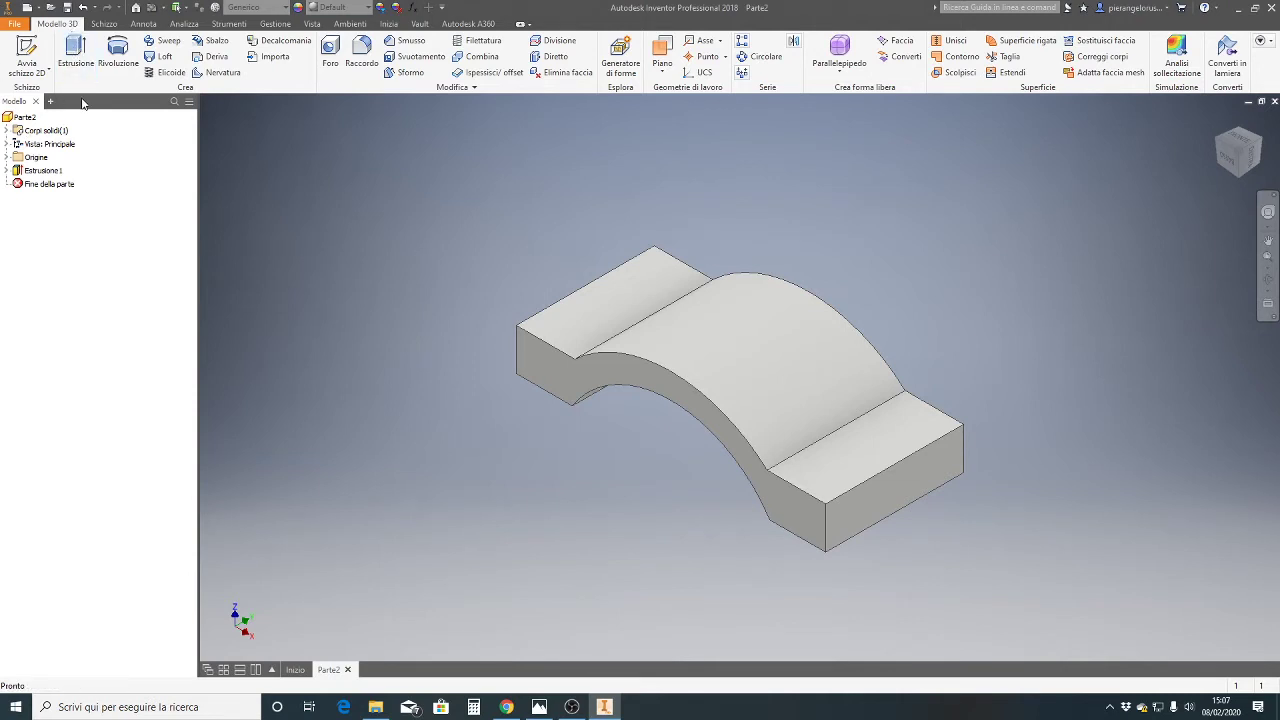
Start a new 2D sketch on the XZ origin plane and slice the graphics with F7
click(41, 75)
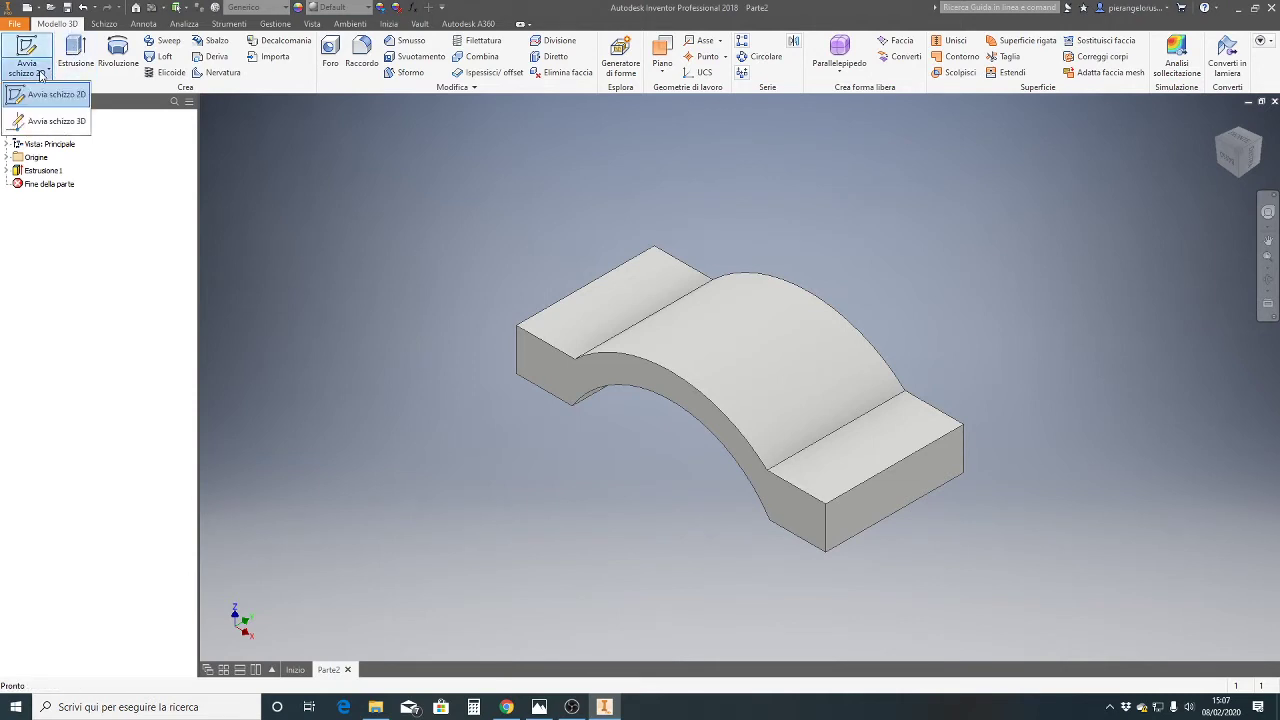
click(48, 95)
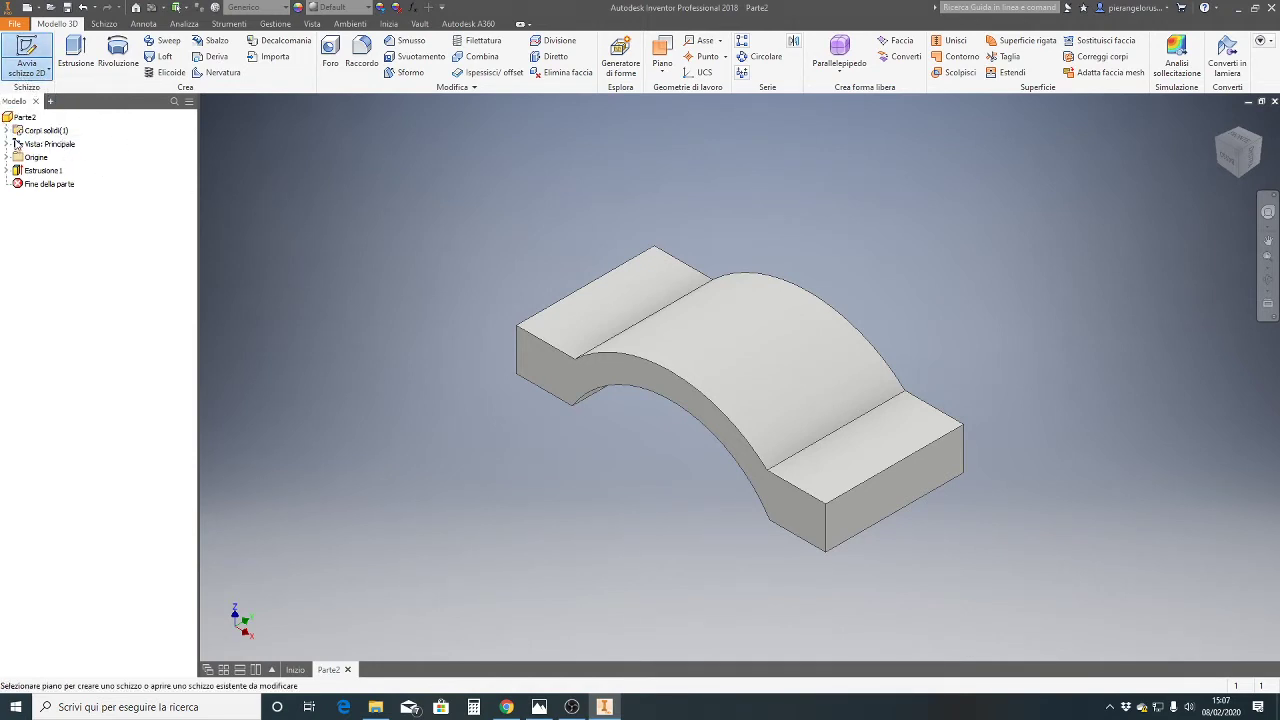
click(7, 157)
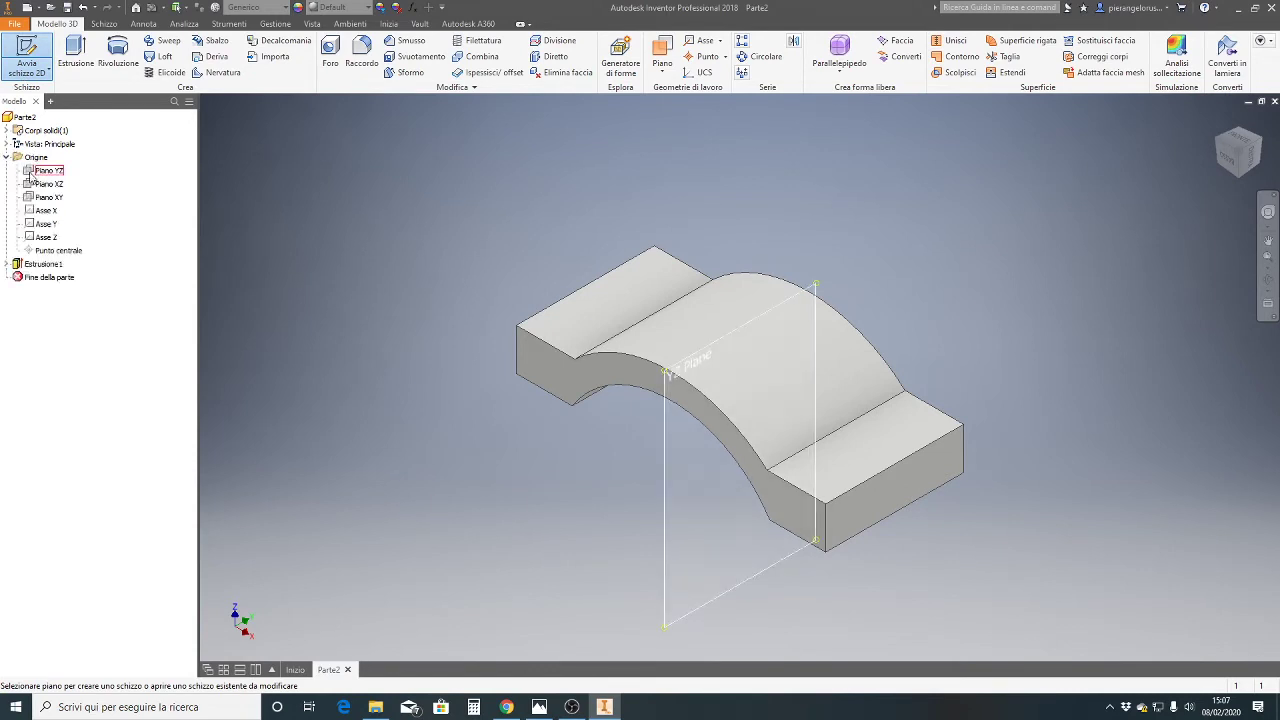
click(31, 187)
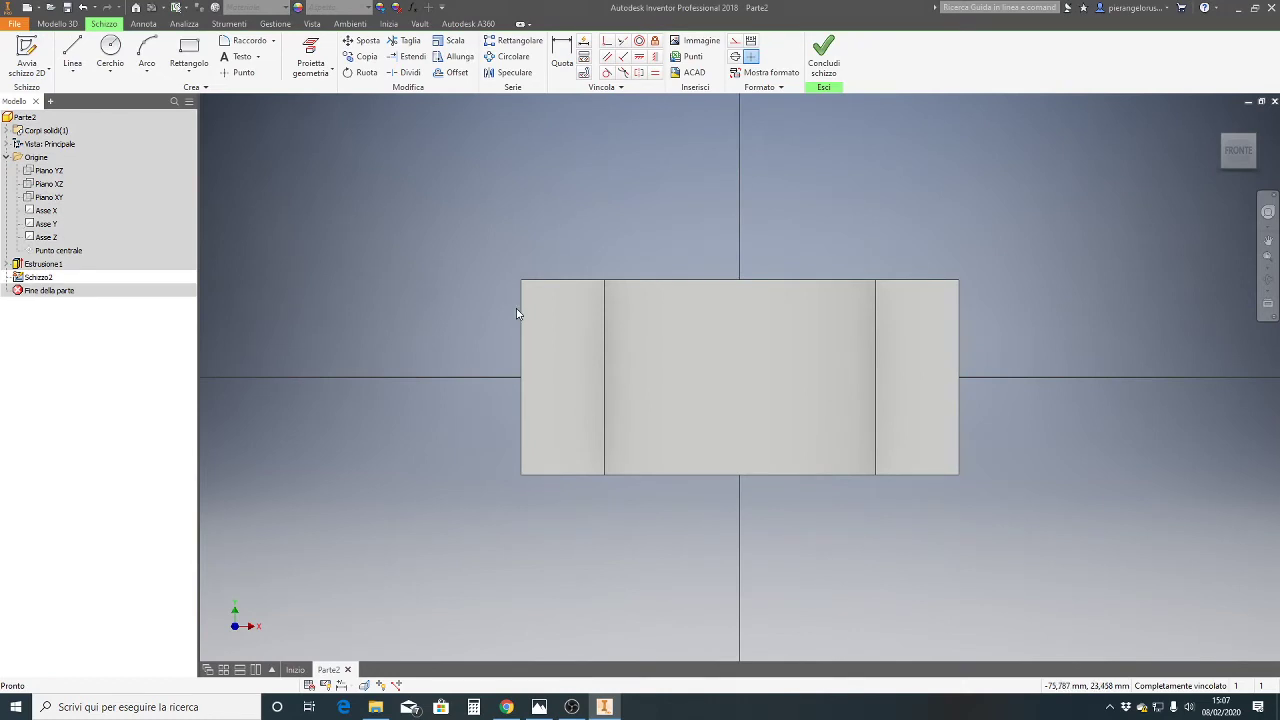
key(F7)
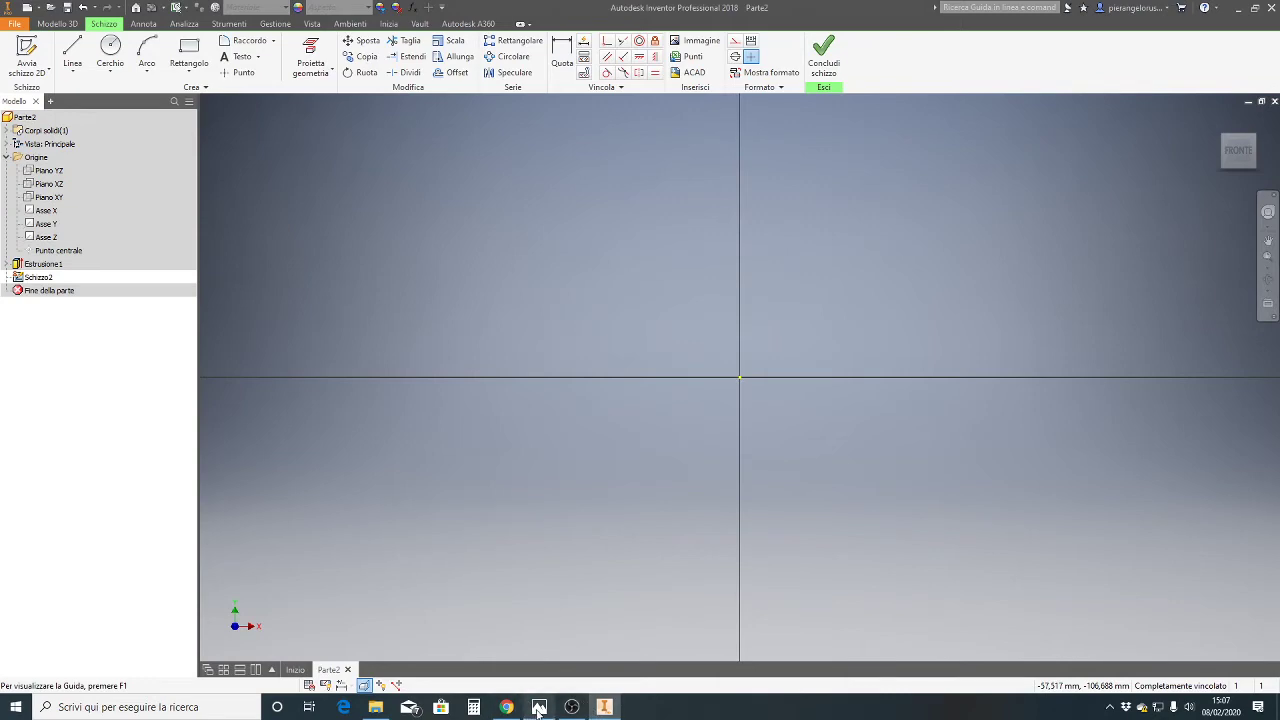
mouse_move(539, 707)
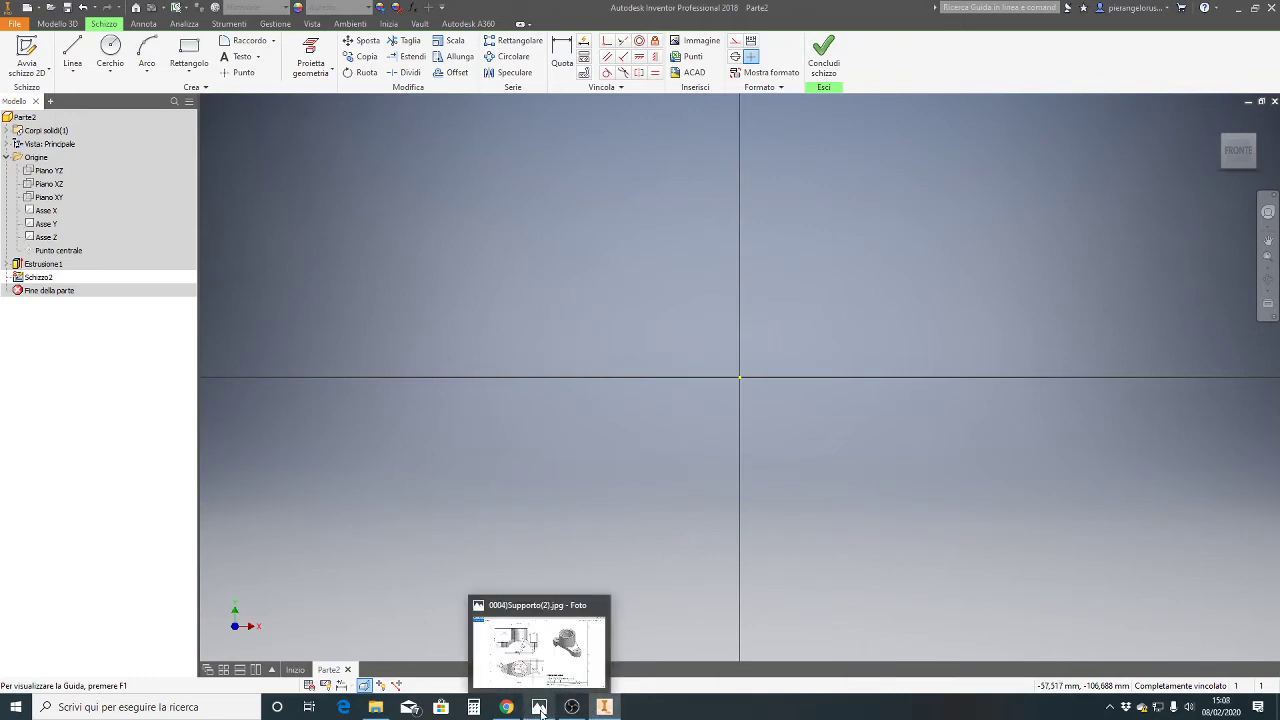
click(540, 710)
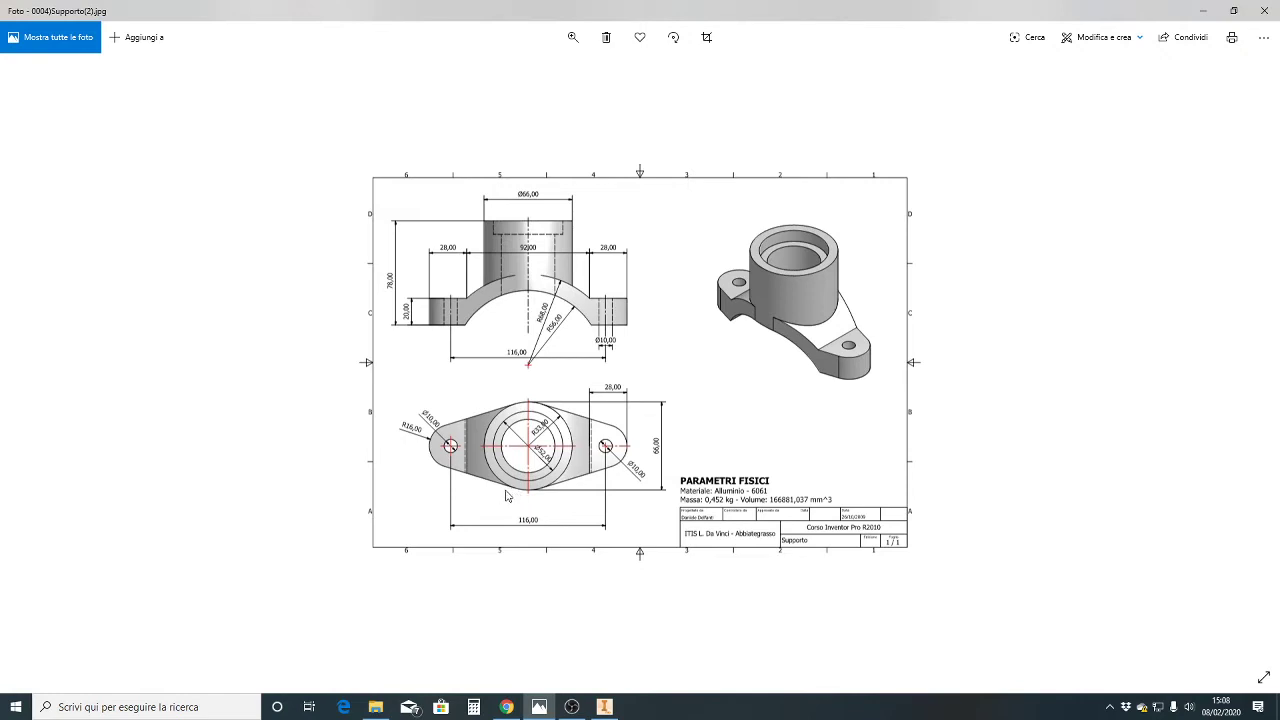
Draw a 66 mm diameter circle centred on the sketch origin
click(604, 707)
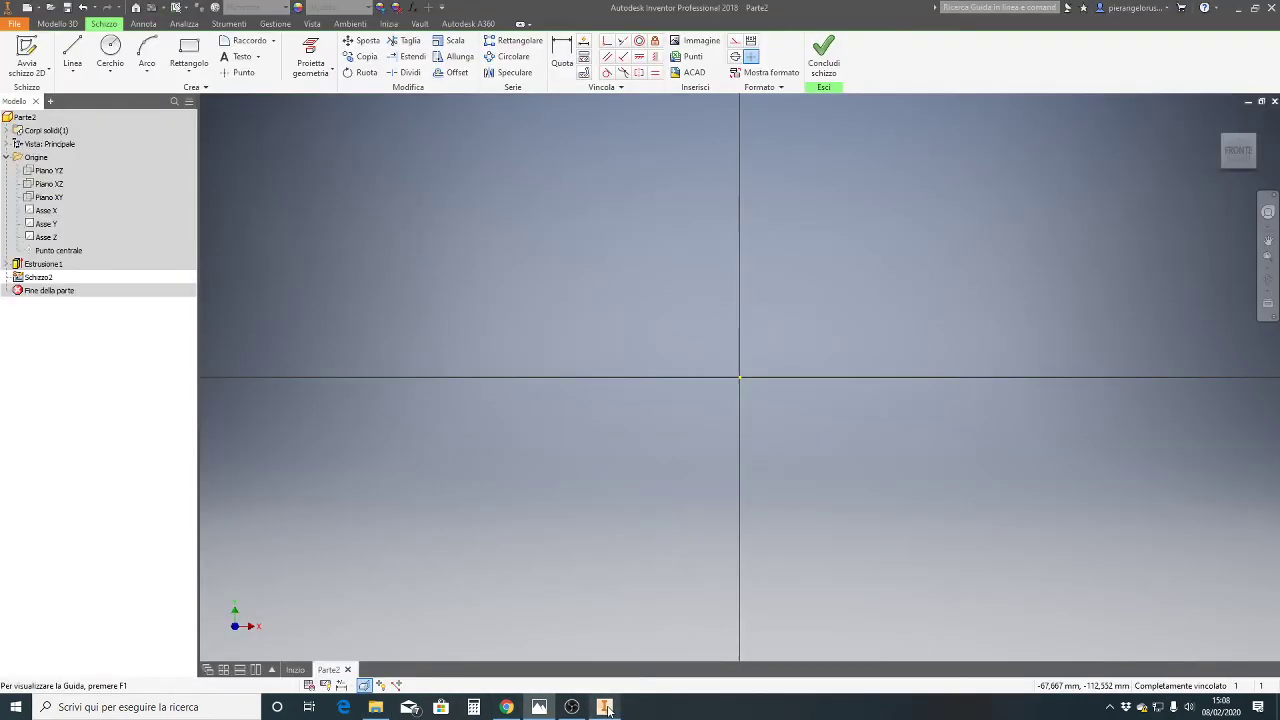
click(110, 50)
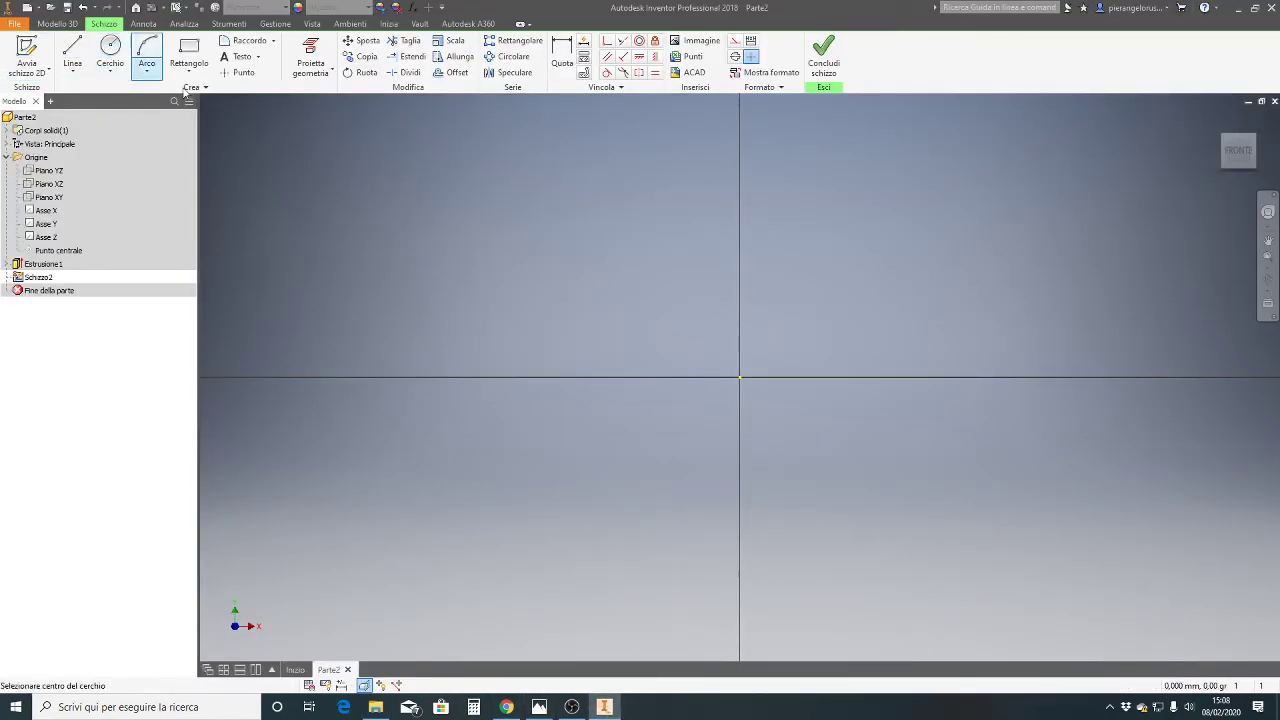
click(740, 378)
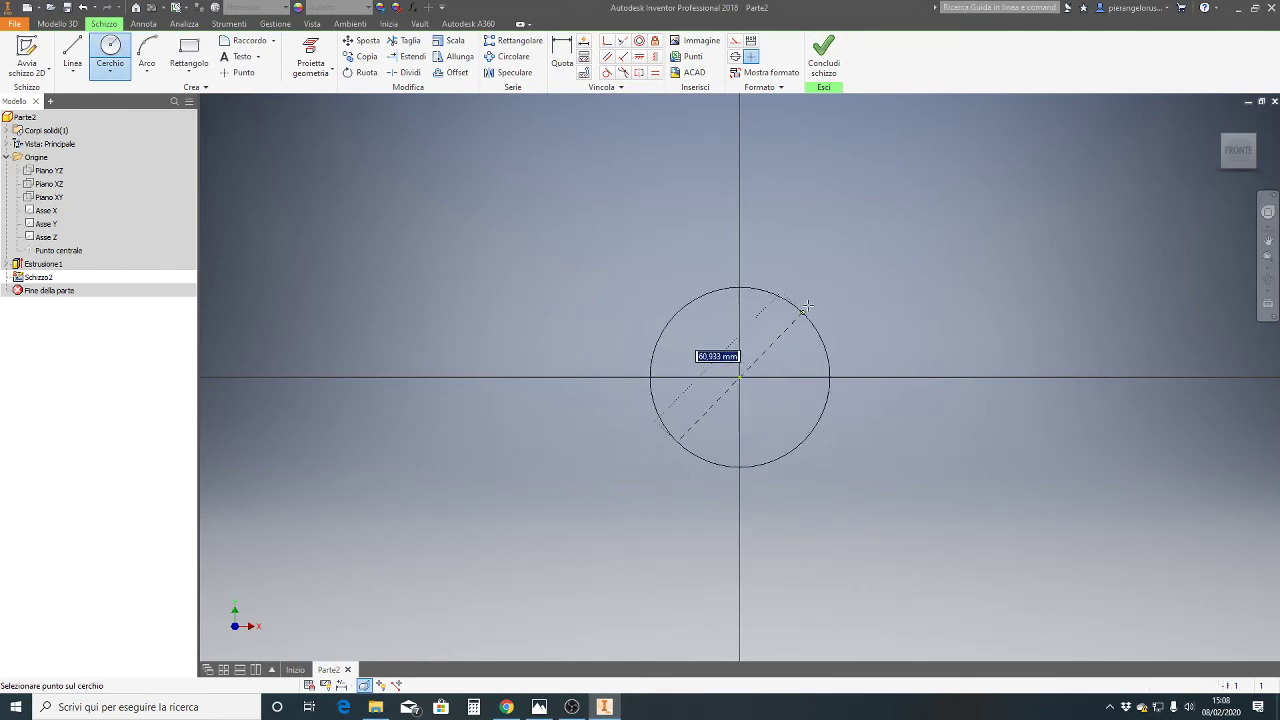
text(66)
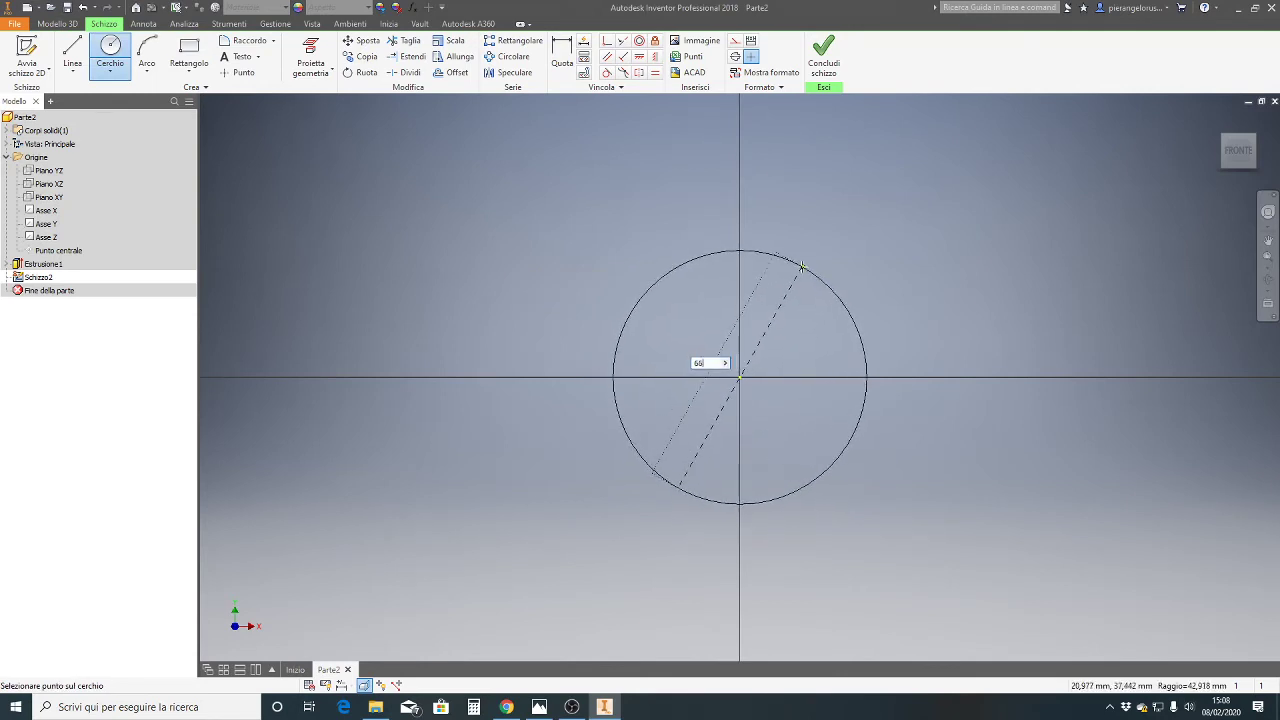
key(Return)
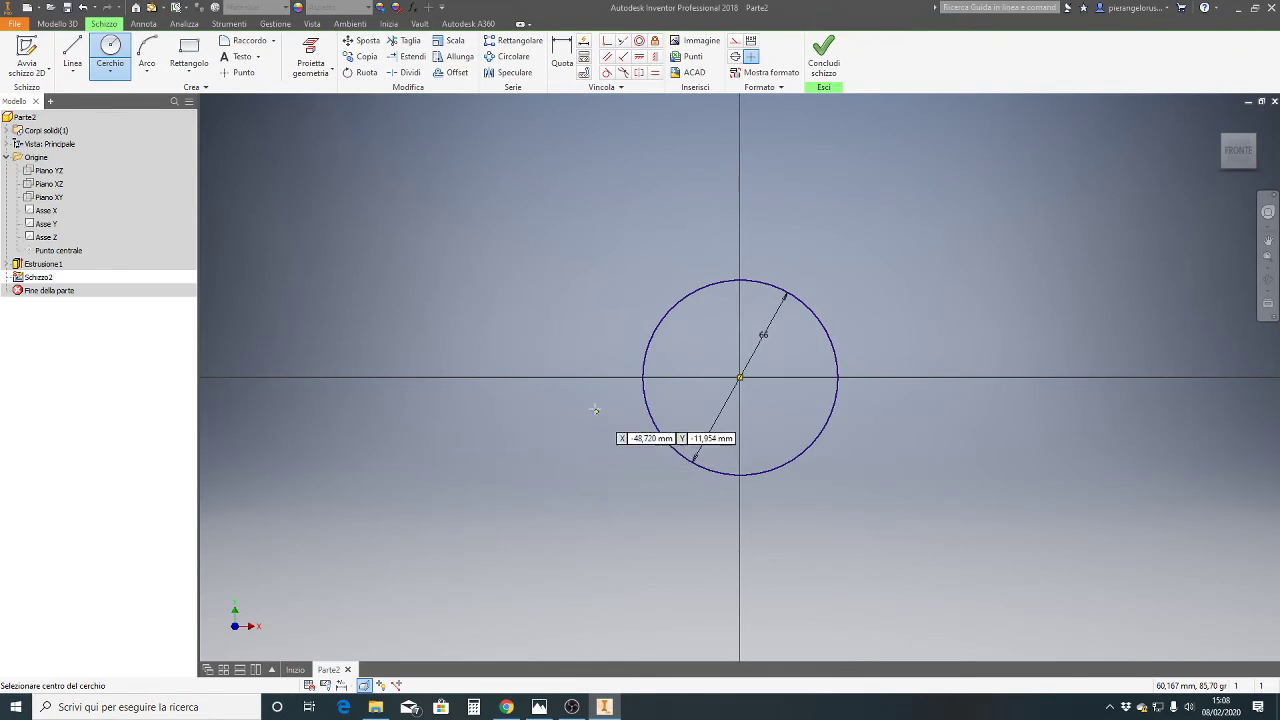
Sketch two smaller circles, one to the left and one to the right of the large circle
click(540, 363)
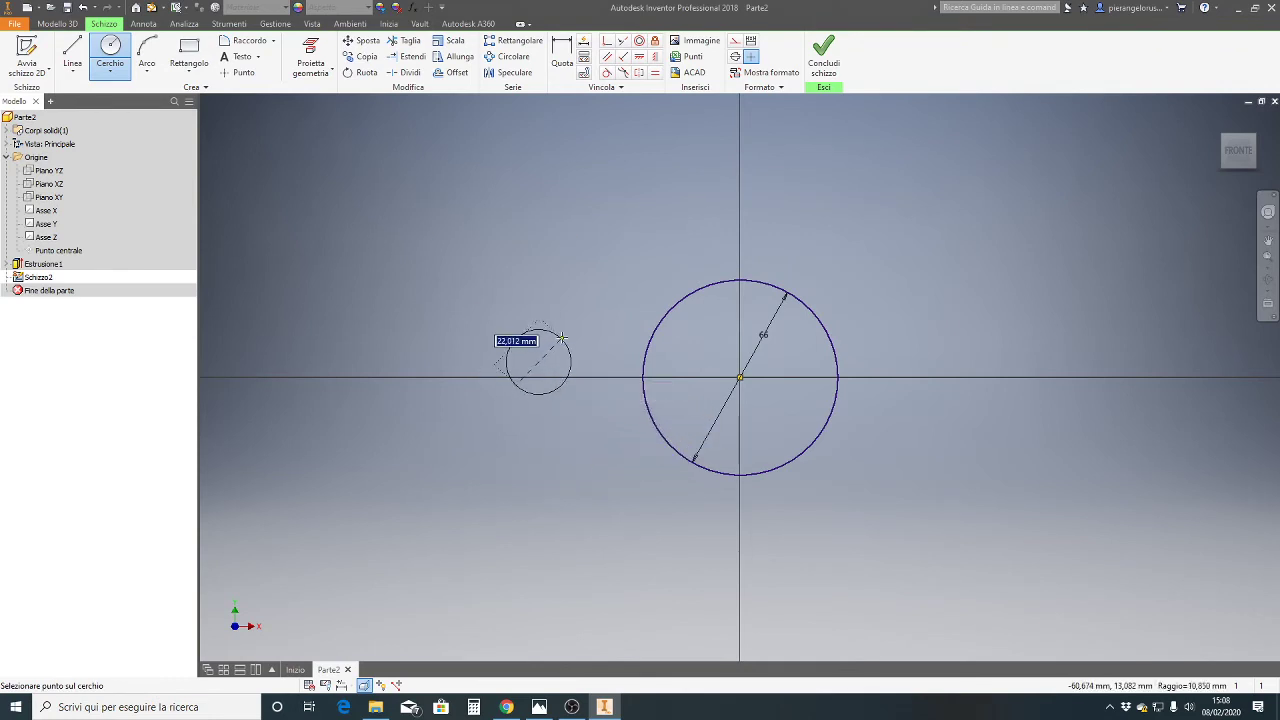
click(568, 352)
click(898, 396)
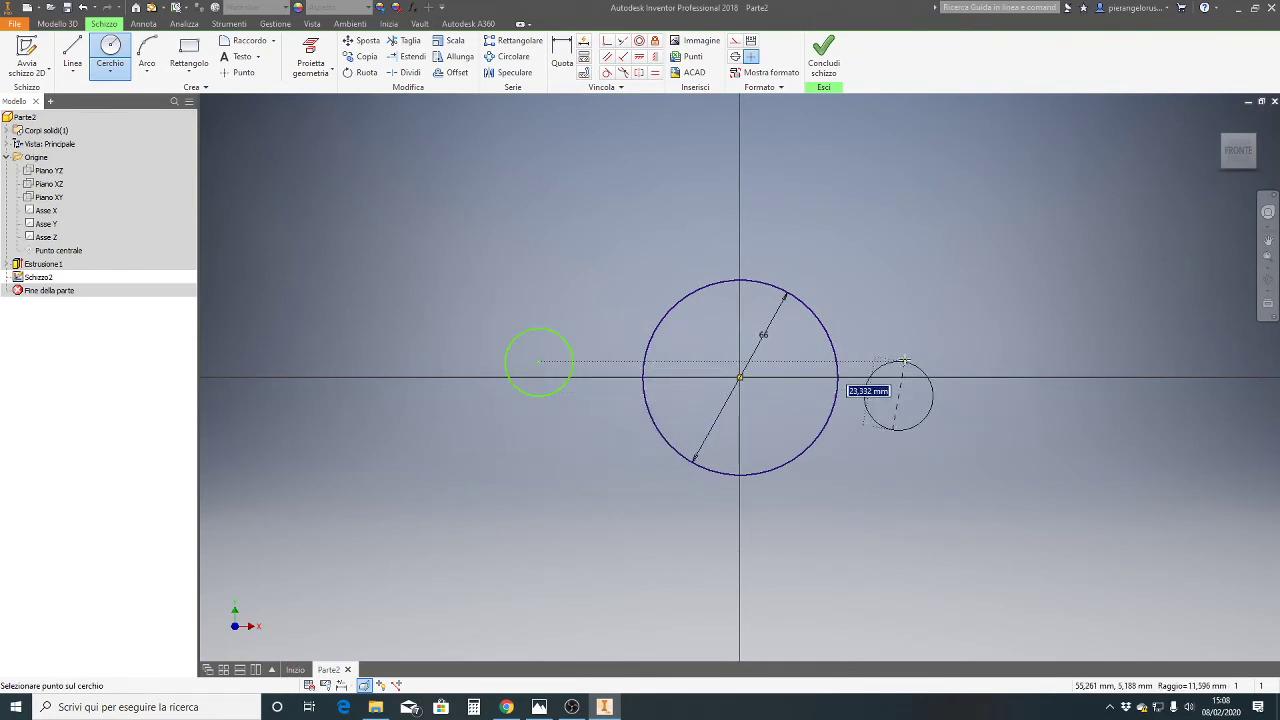
click(931, 377)
key(Escape)
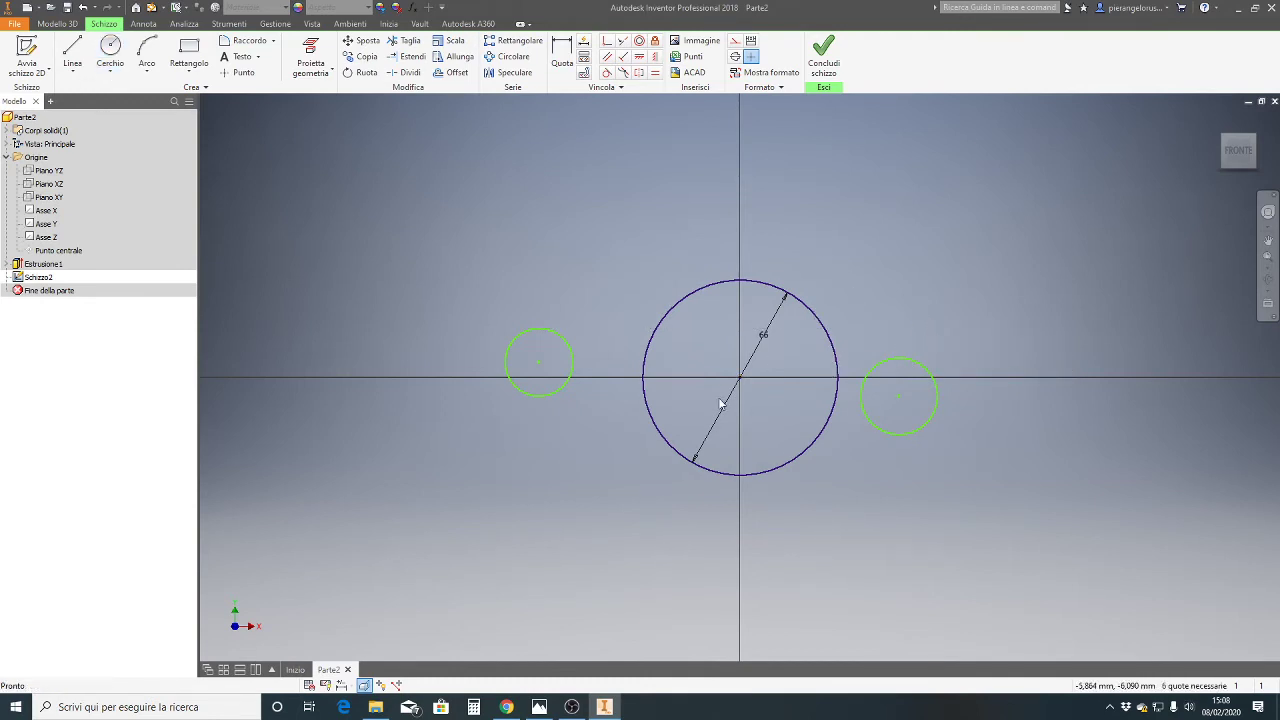
Constrain both small circles' centres horizontal with the big circle's centre, then glance at the reference drawing
click(640, 58)
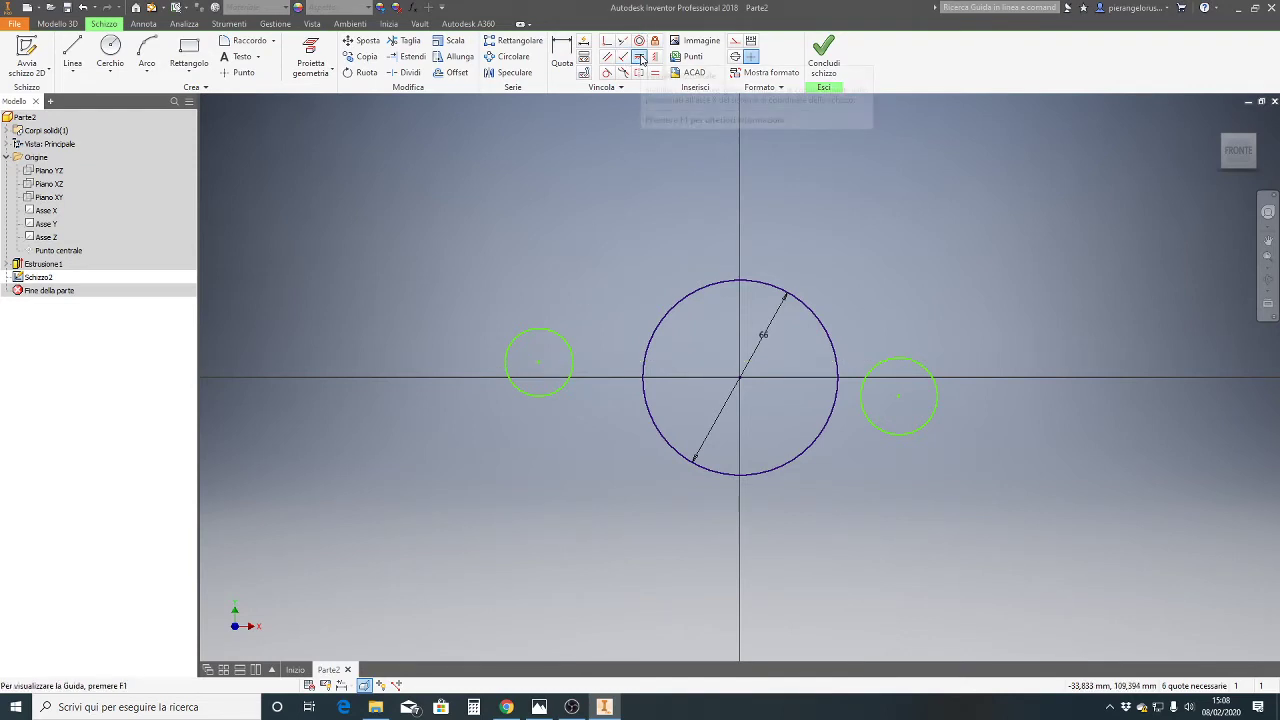
click(539, 366)
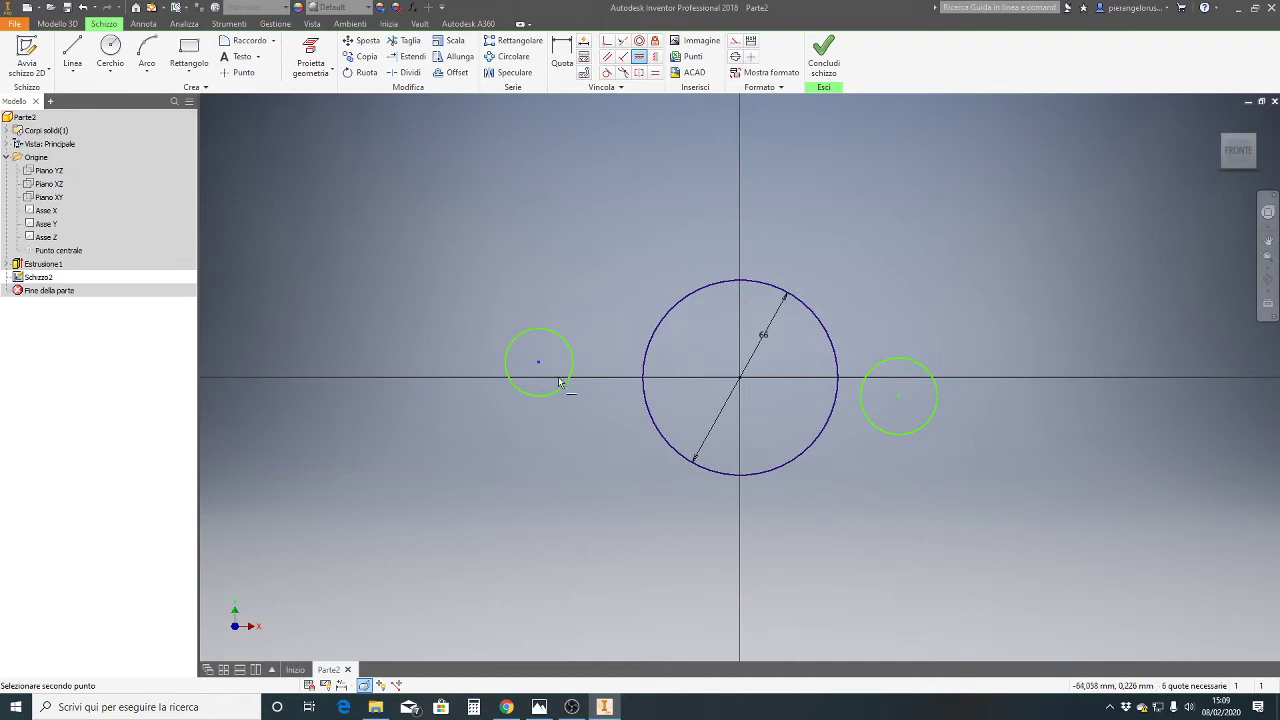
click(741, 383)
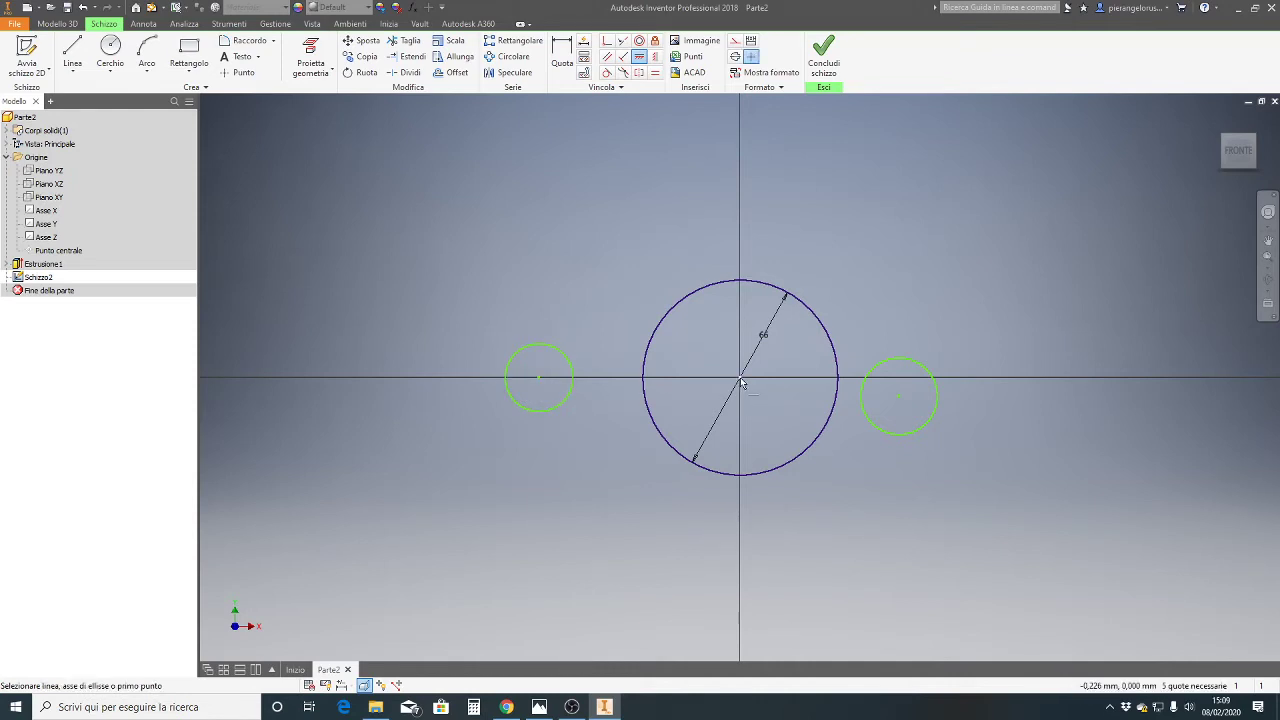
click(899, 399)
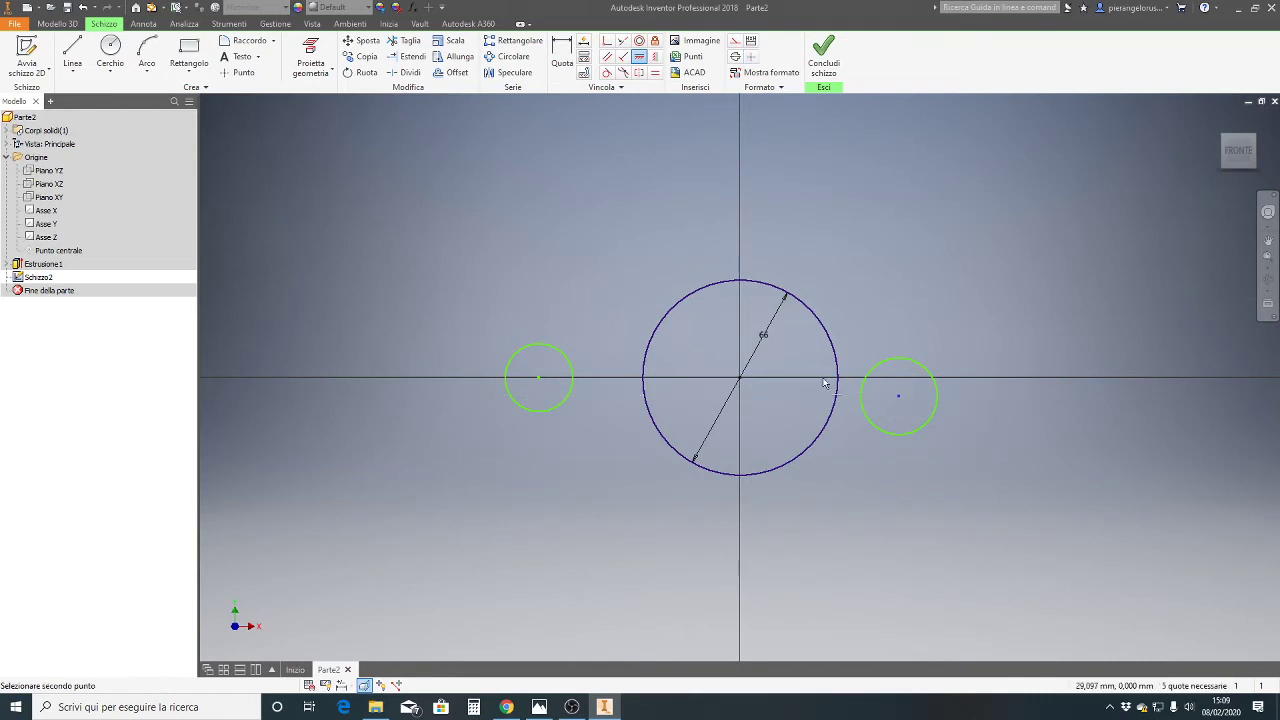
click(741, 382)
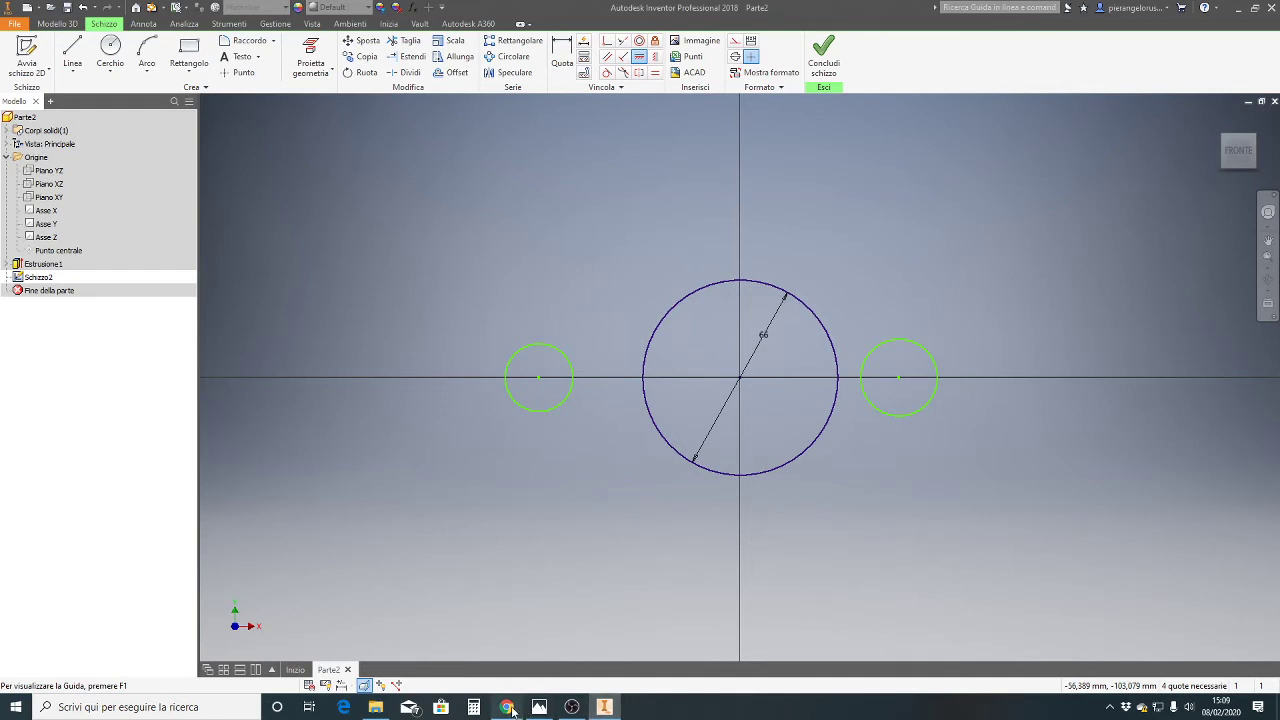
mouse_move(506, 707)
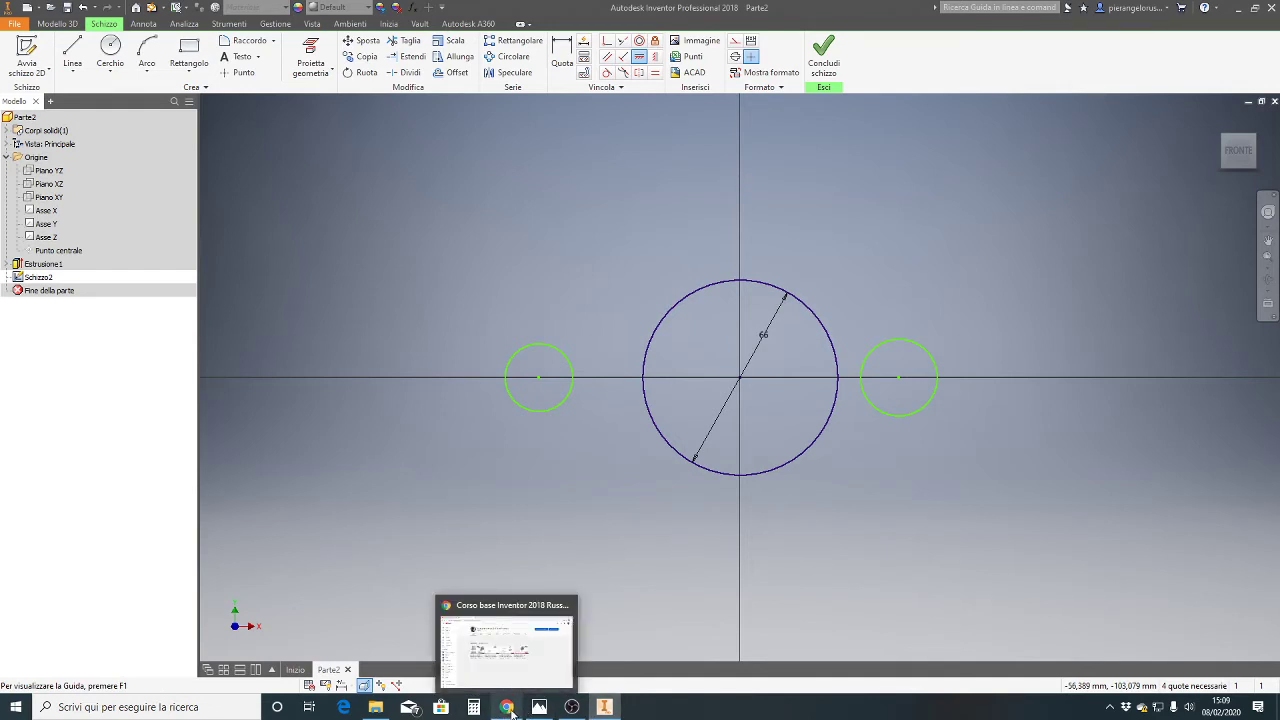
click(539, 707)
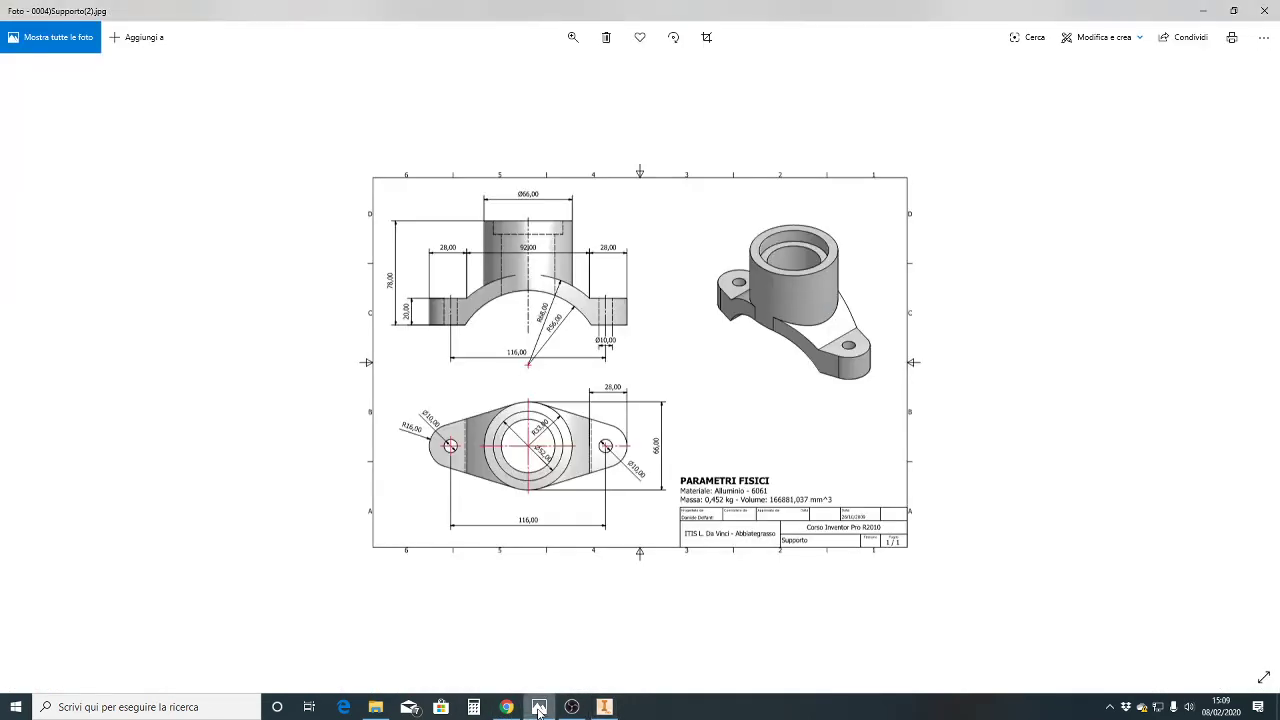
click(539, 707)
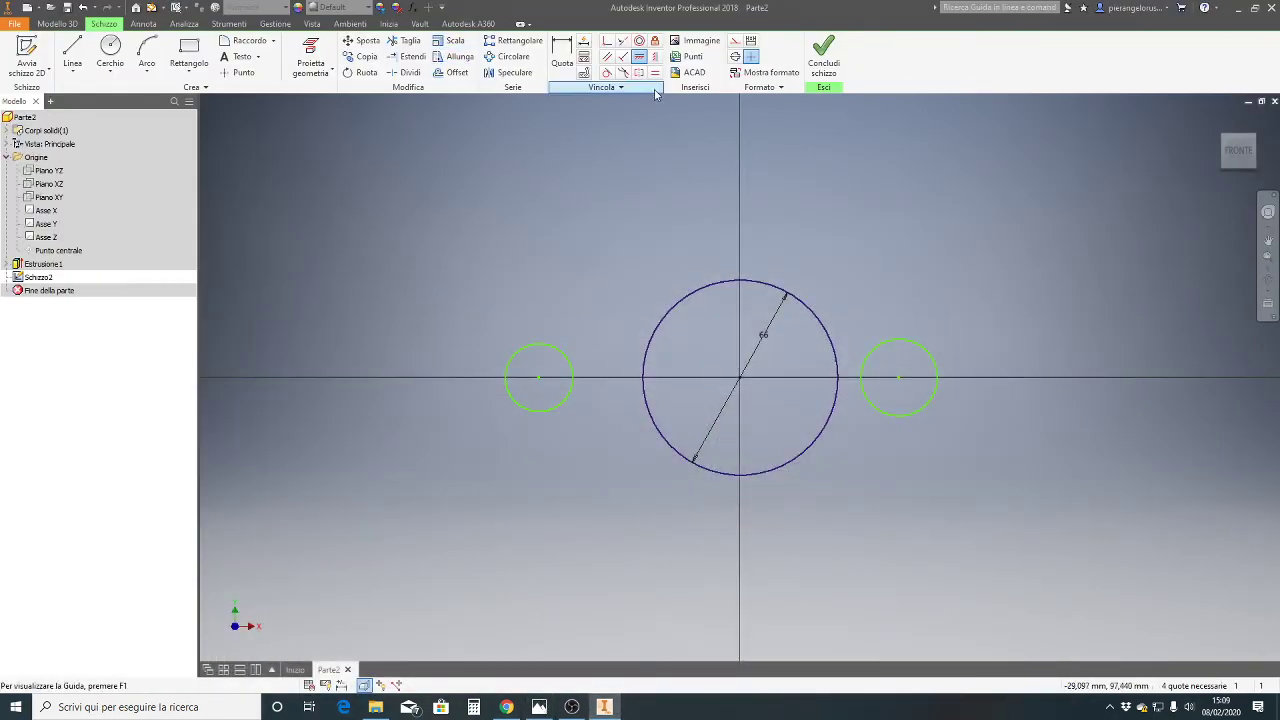
Dimension the left small circle at 32 mm diameter
click(562, 56)
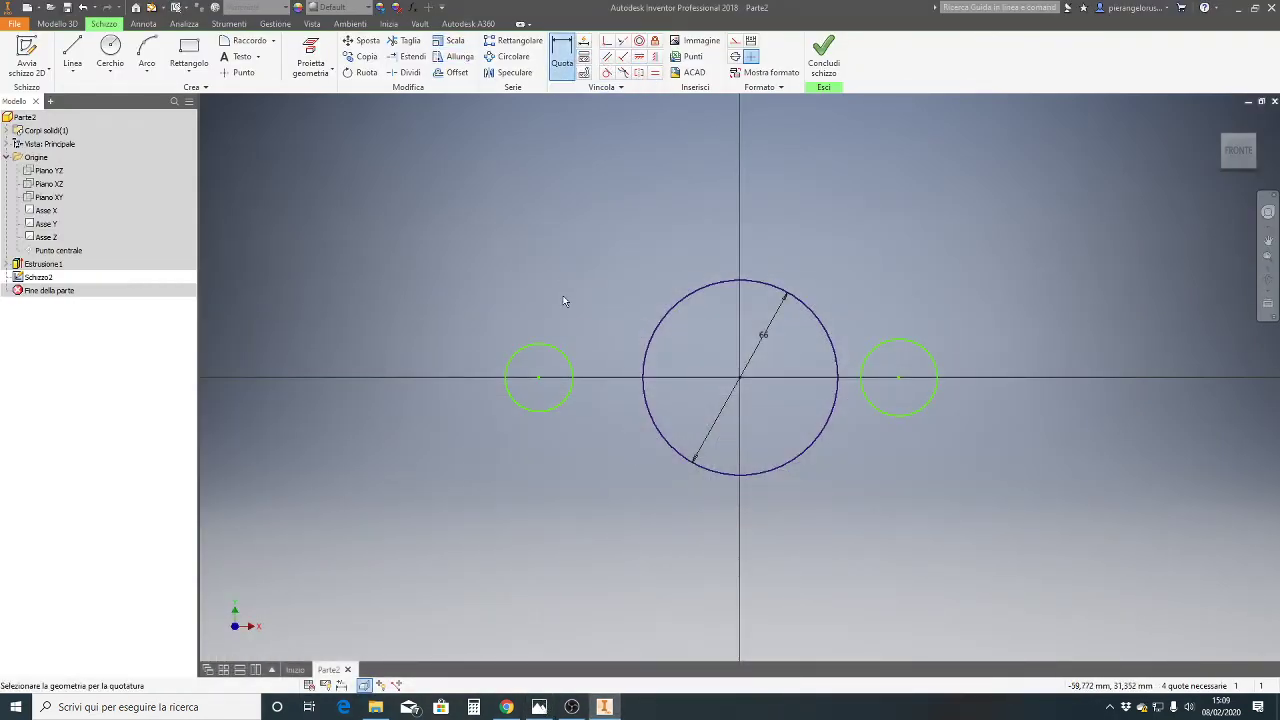
click(558, 350)
click(556, 315)
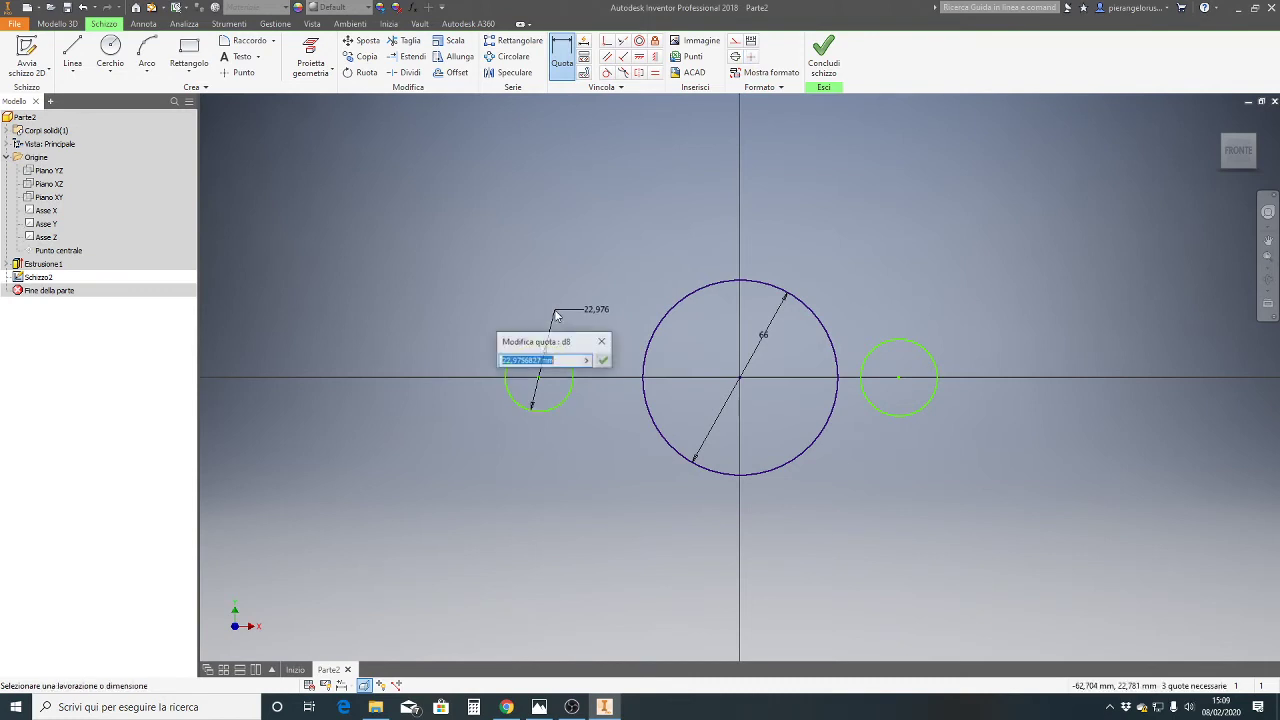
text(3)
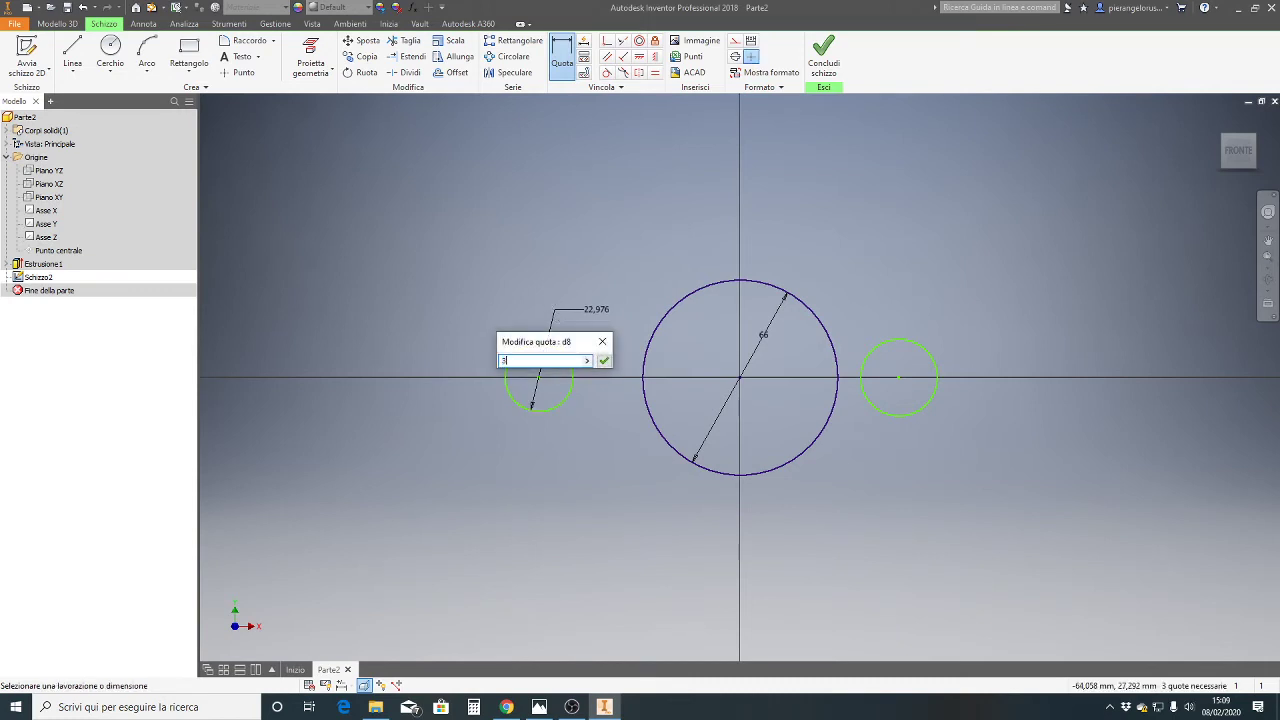
text(2)
key(Return)
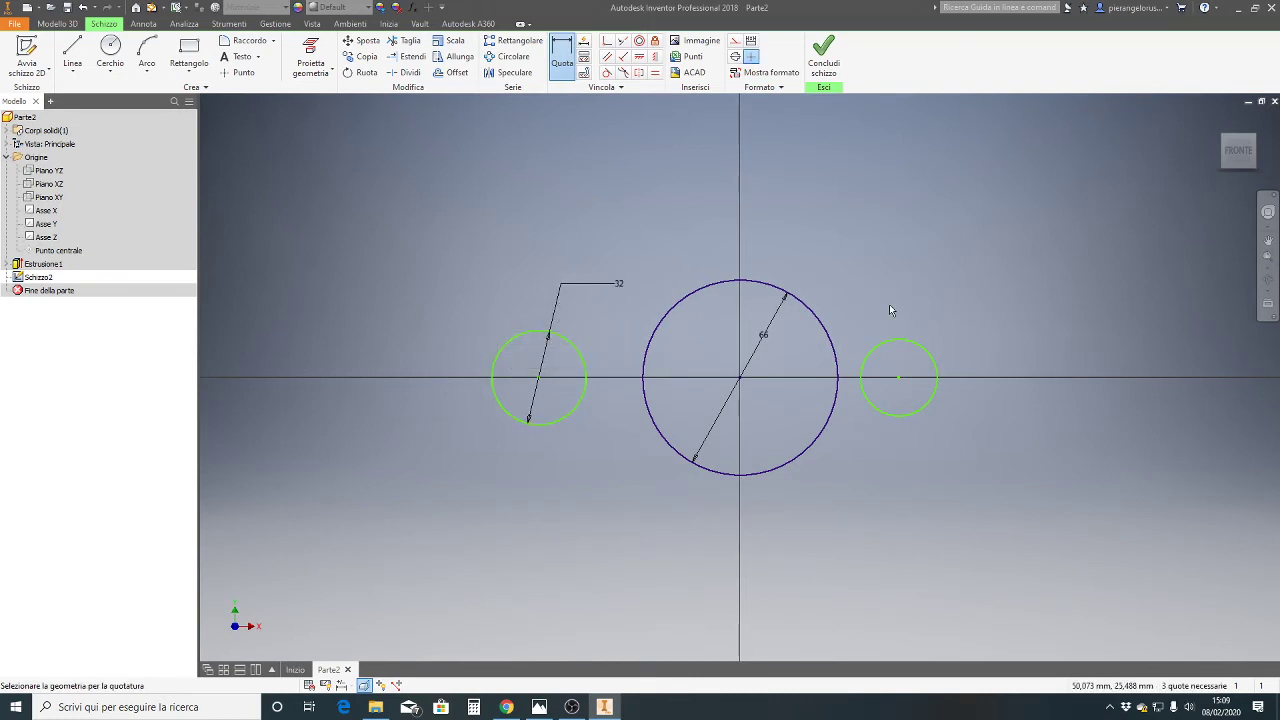
Make the right circle equal to the left one and move it farther right
click(655, 72)
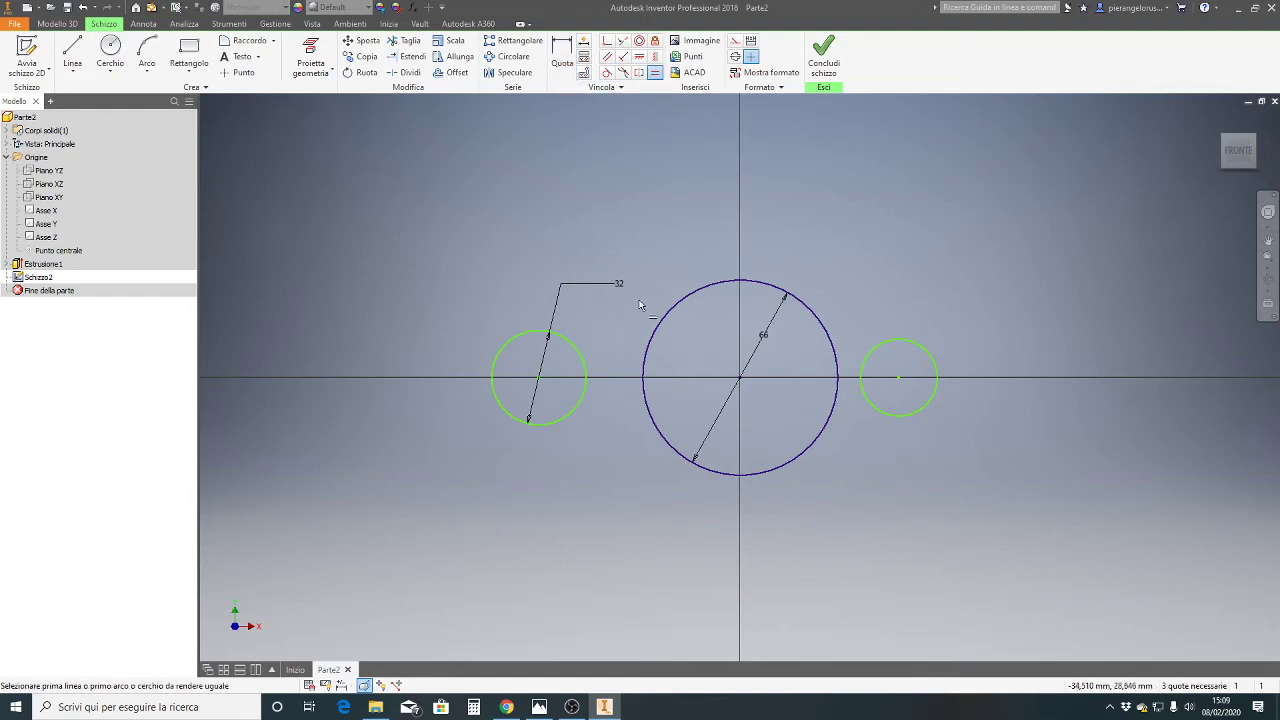
click(584, 362)
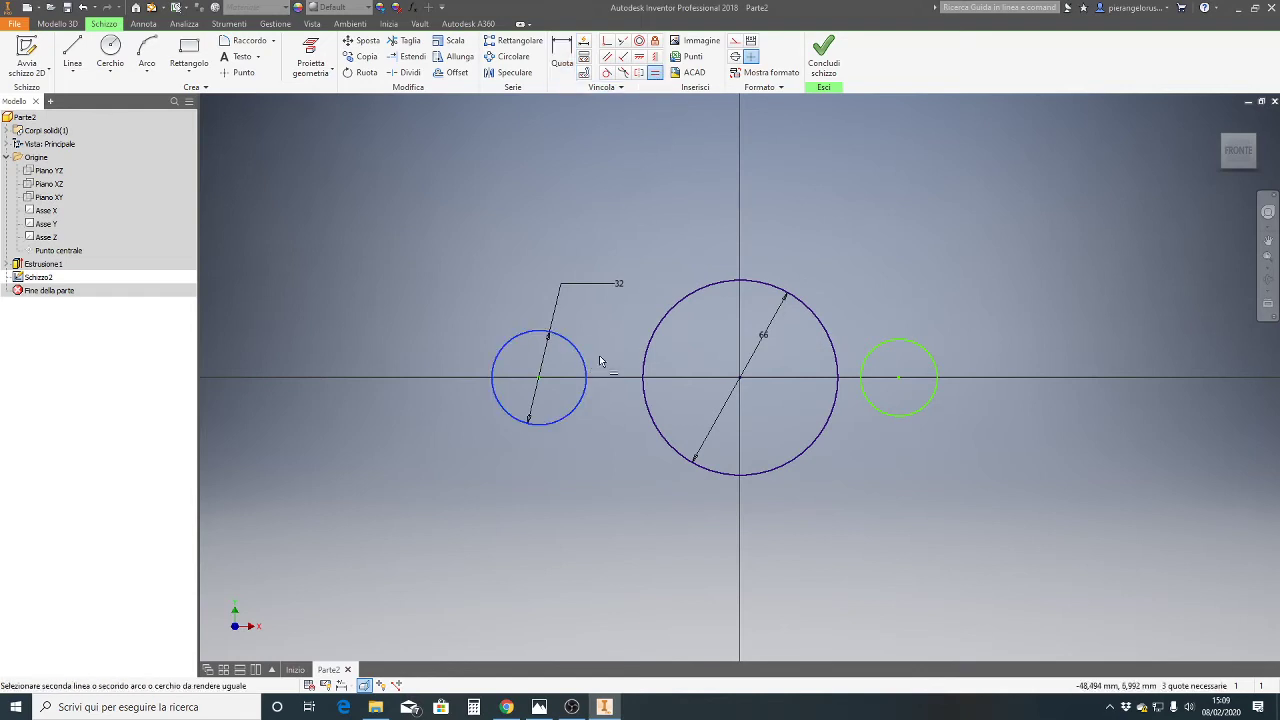
click(869, 352)
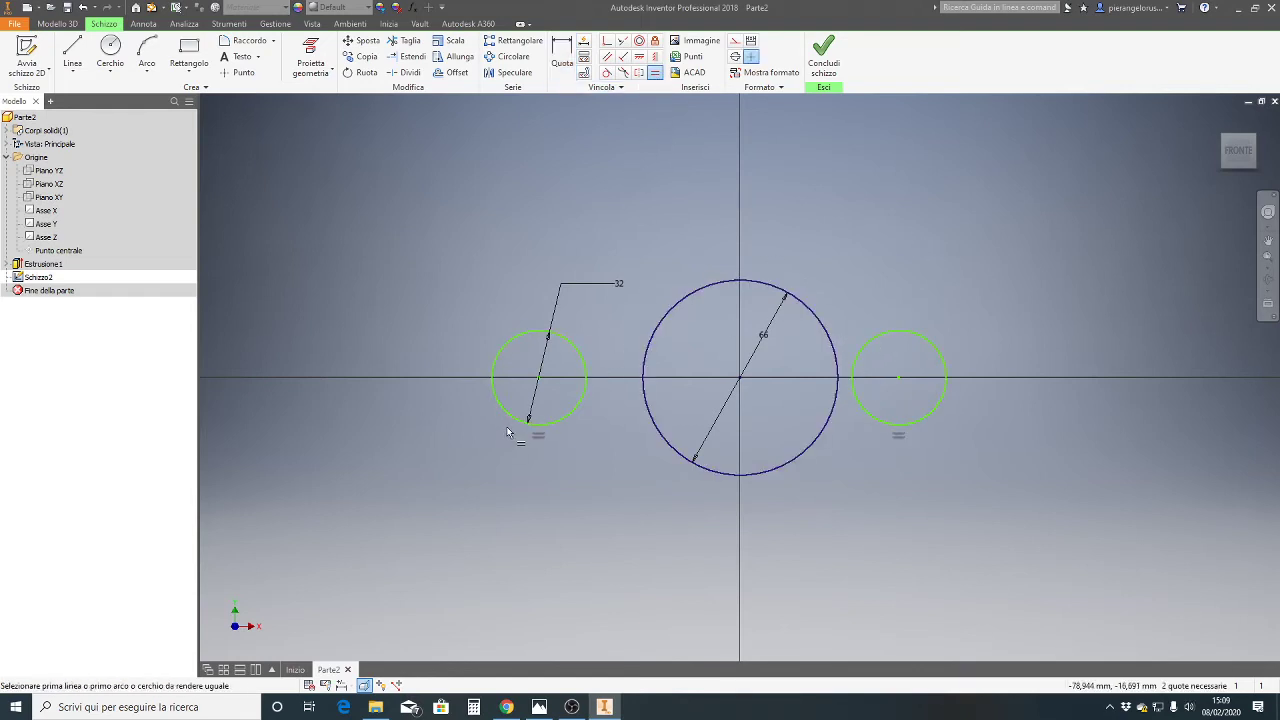
key(Escape)
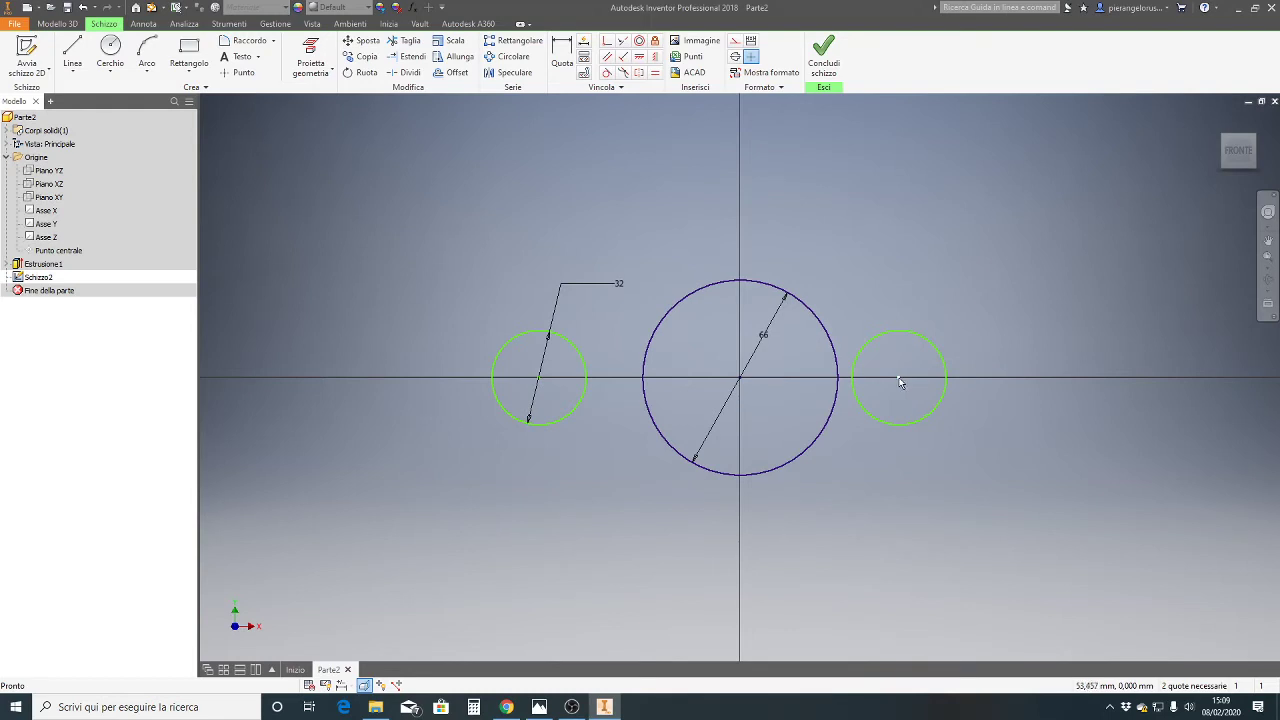
drag(899, 382, 928, 376)
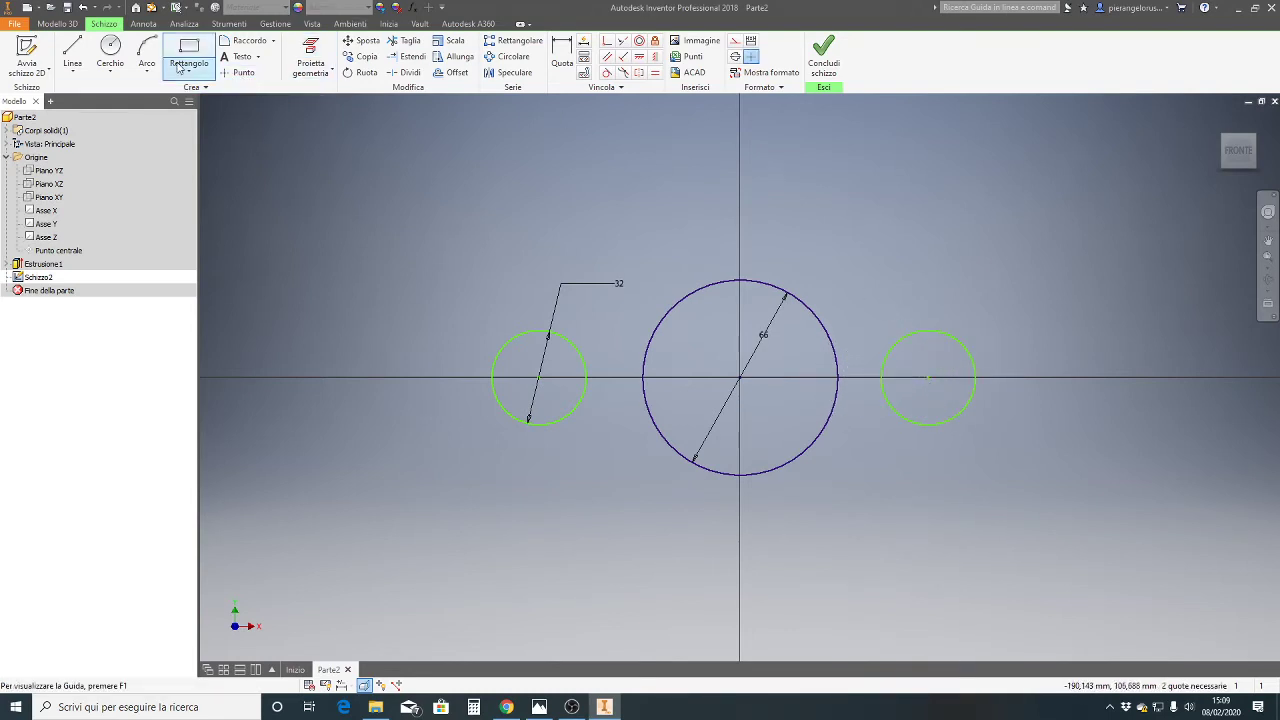
Draw four lines forming a diamond outline around the three circles, two meeting above and two below
click(72, 52)
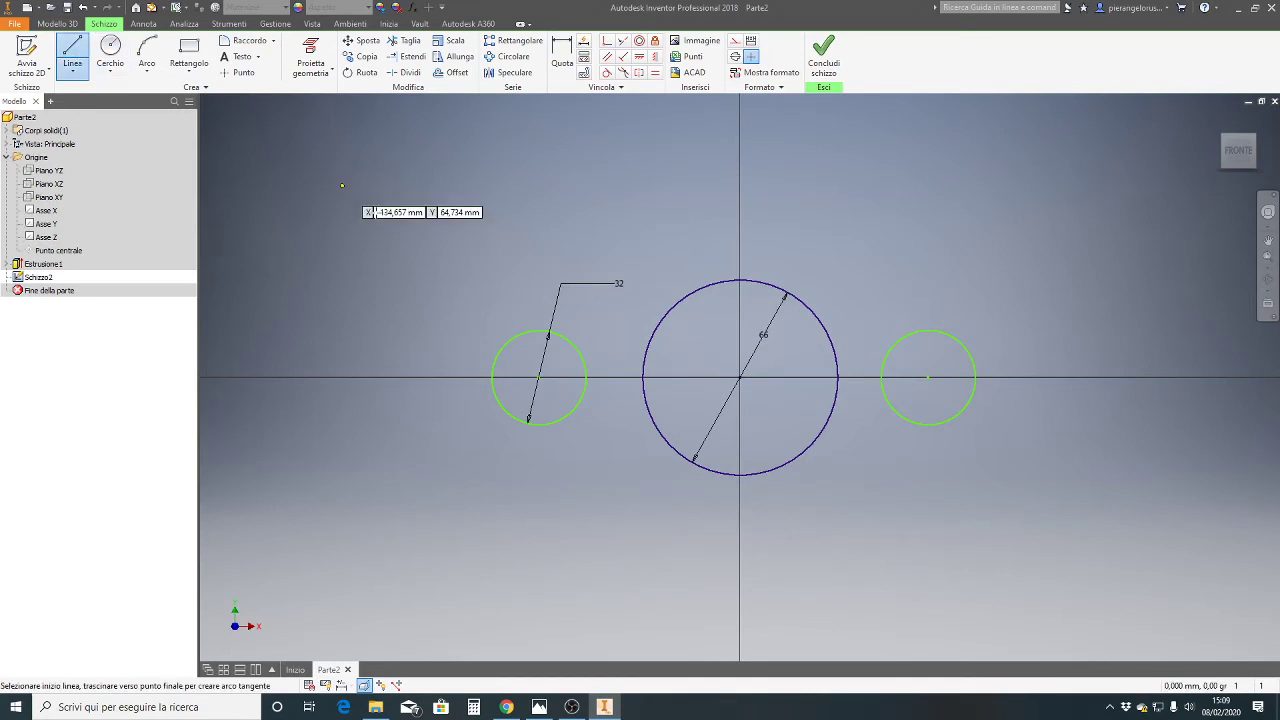
click(452, 341)
click(727, 240)
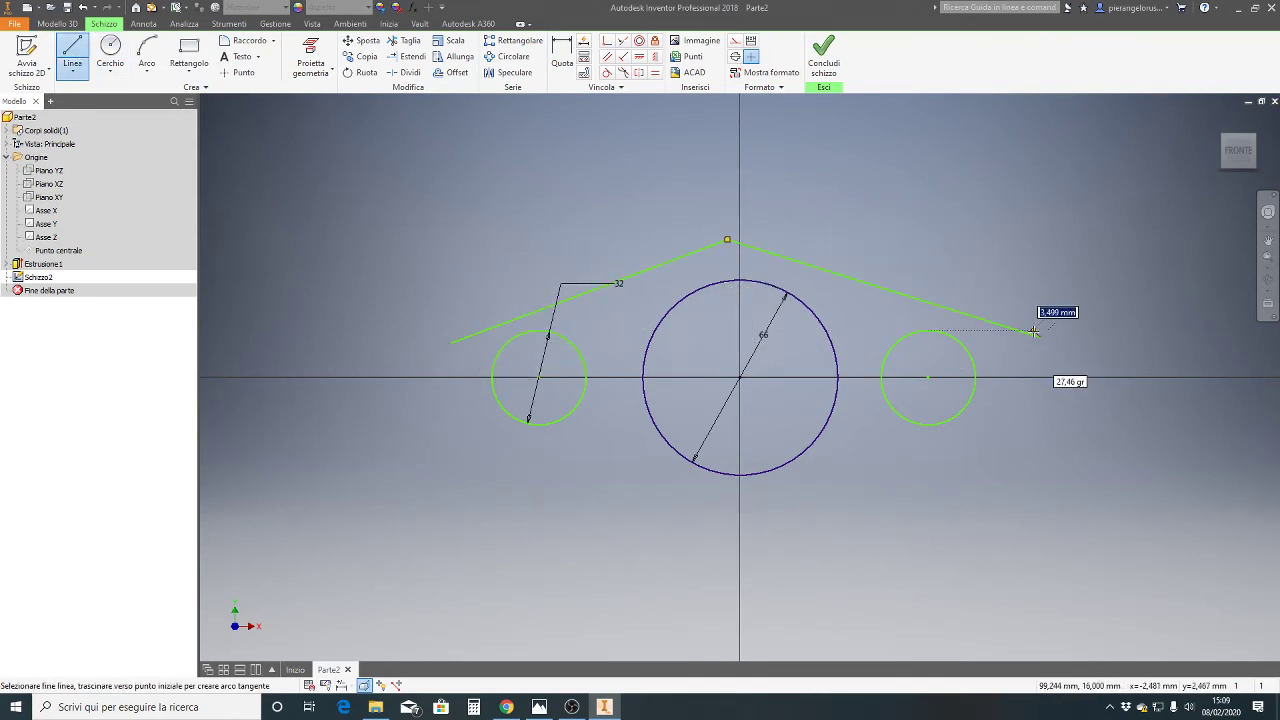
double_click(1040, 338)
click(433, 421)
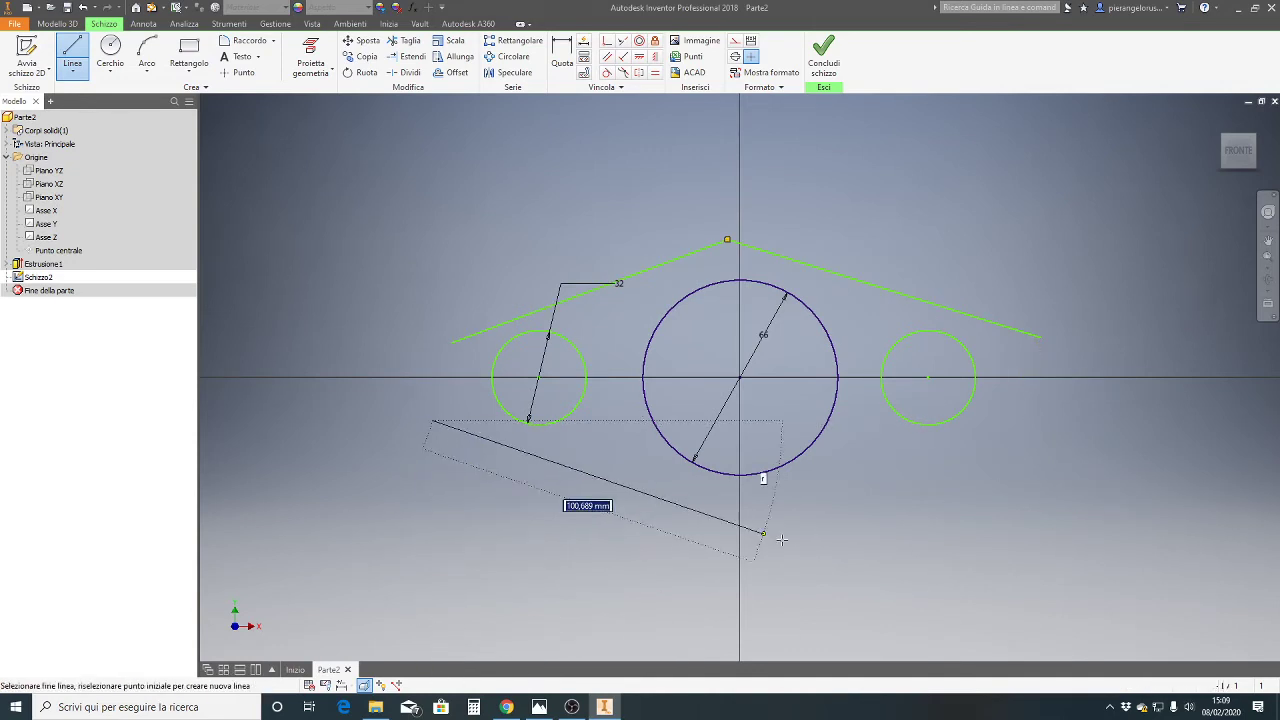
click(722, 528)
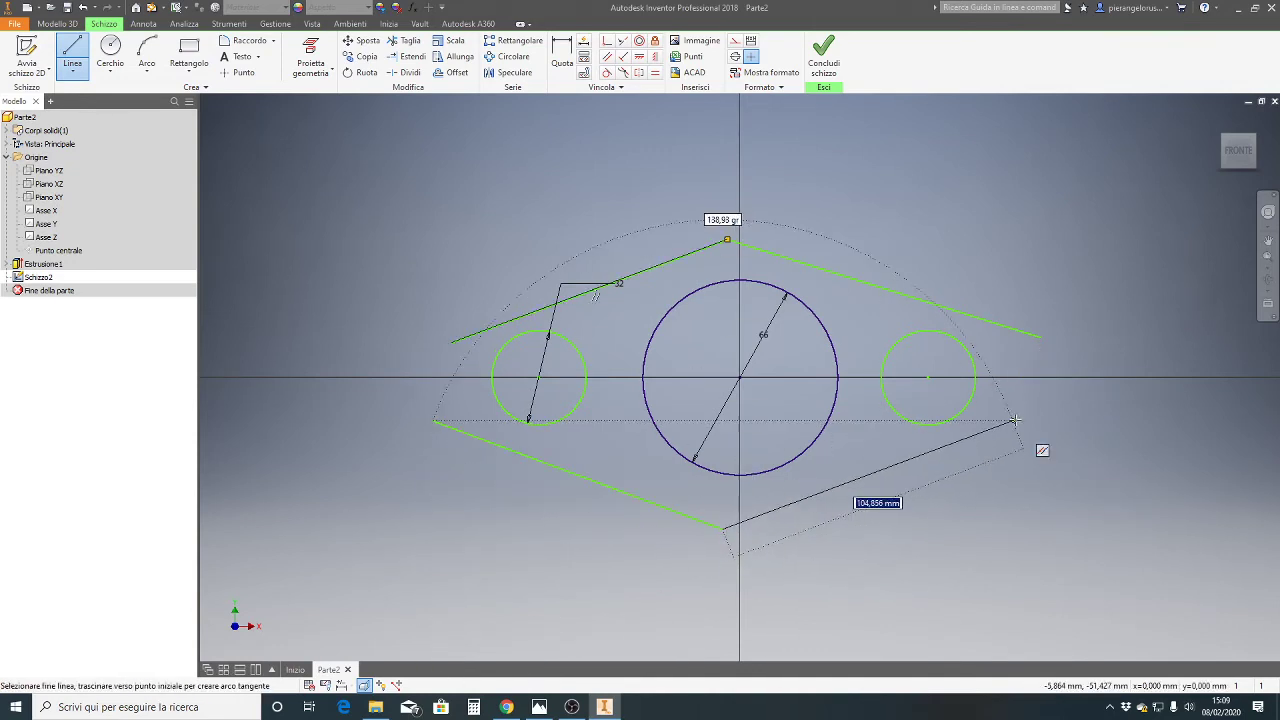
click(1013, 455)
key(Escape)
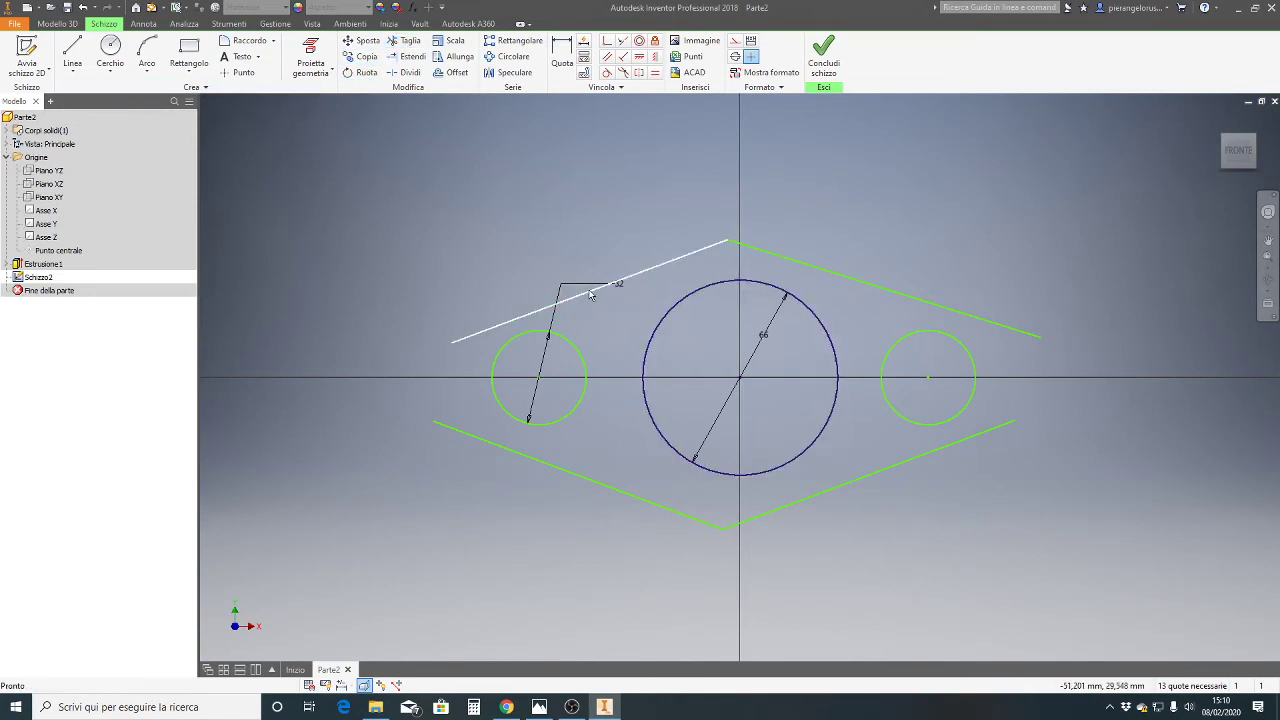
Make each of the four outline lines tangent to its adjacent 32 mm circle
click(605, 74)
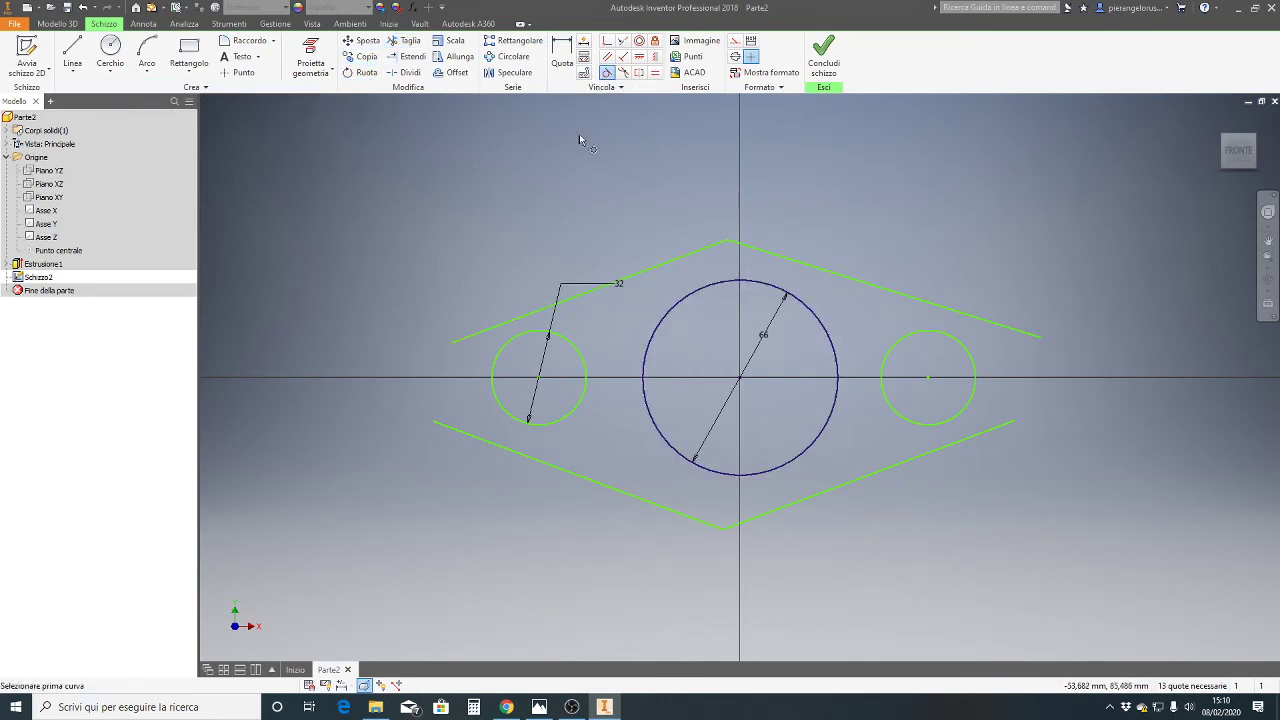
click(541, 333)
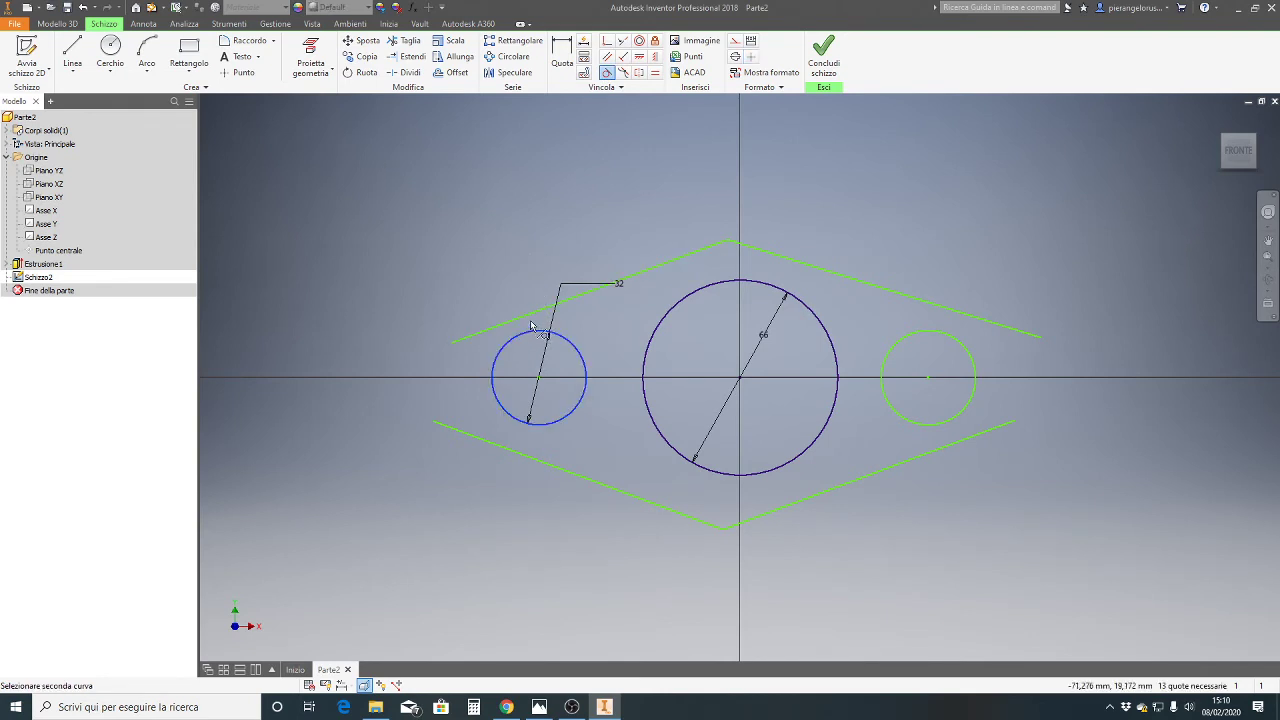
click(531, 320)
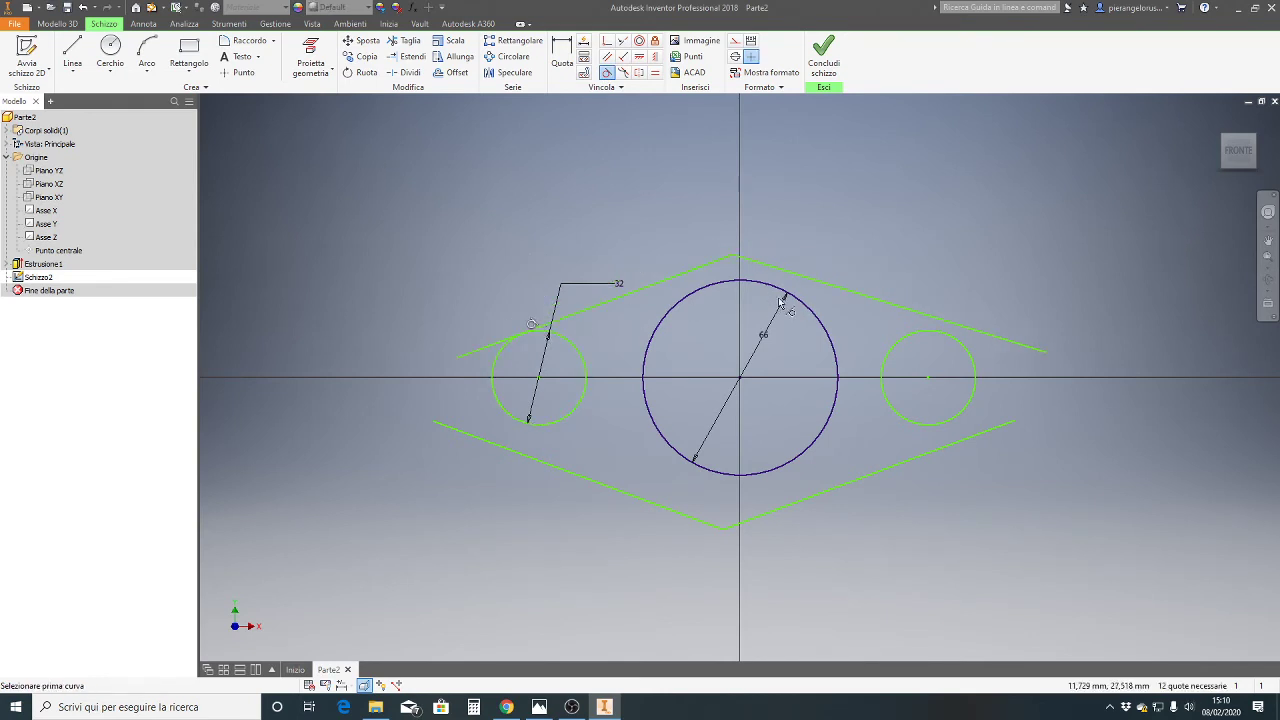
click(897, 311)
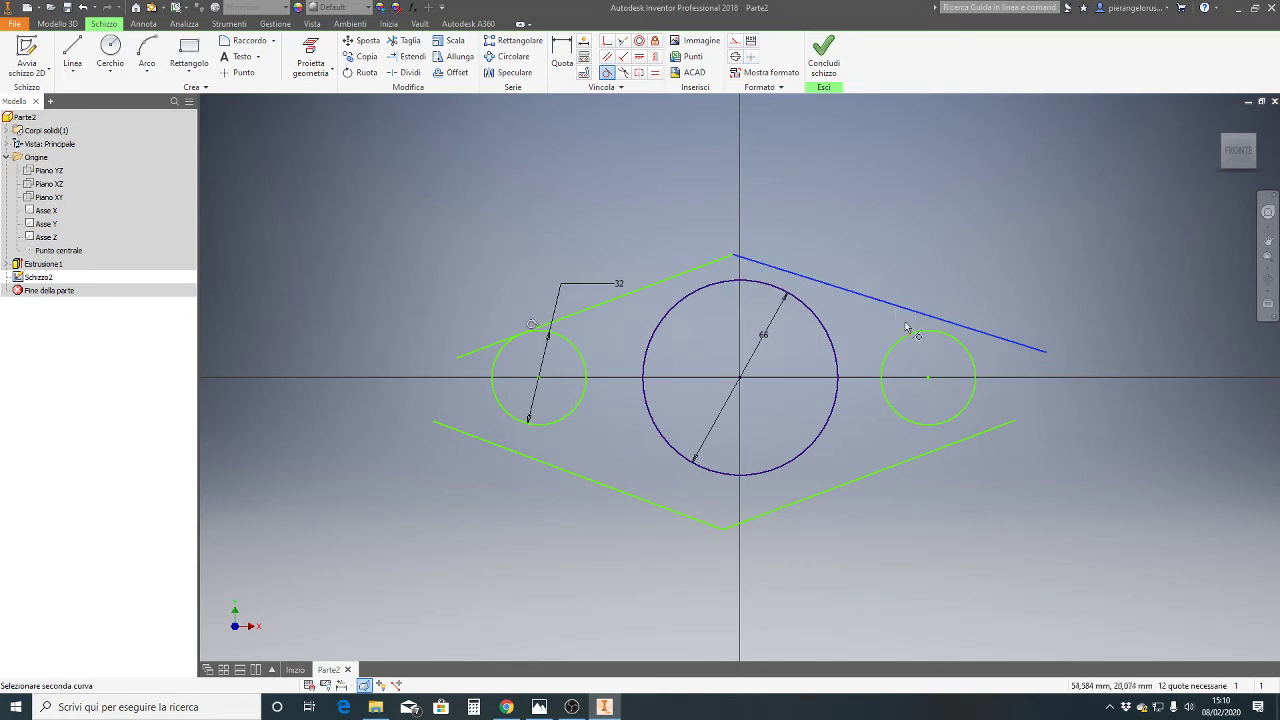
click(908, 336)
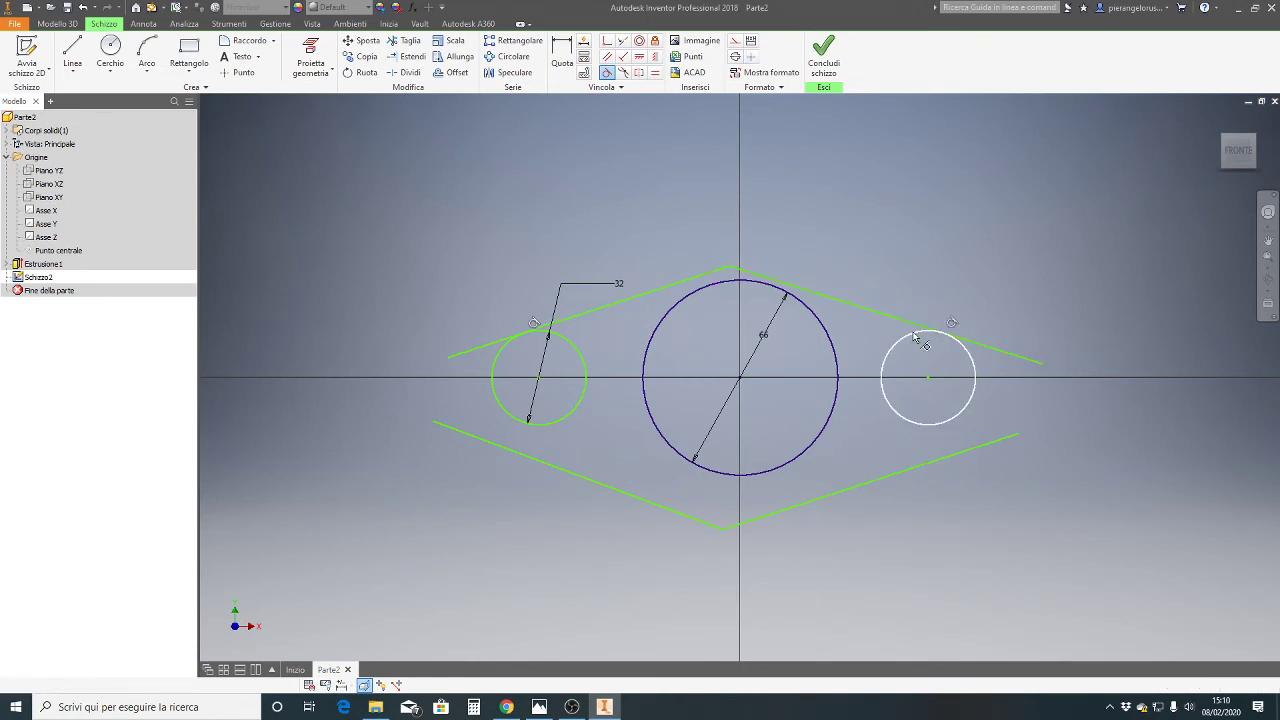
click(946, 456)
click(948, 425)
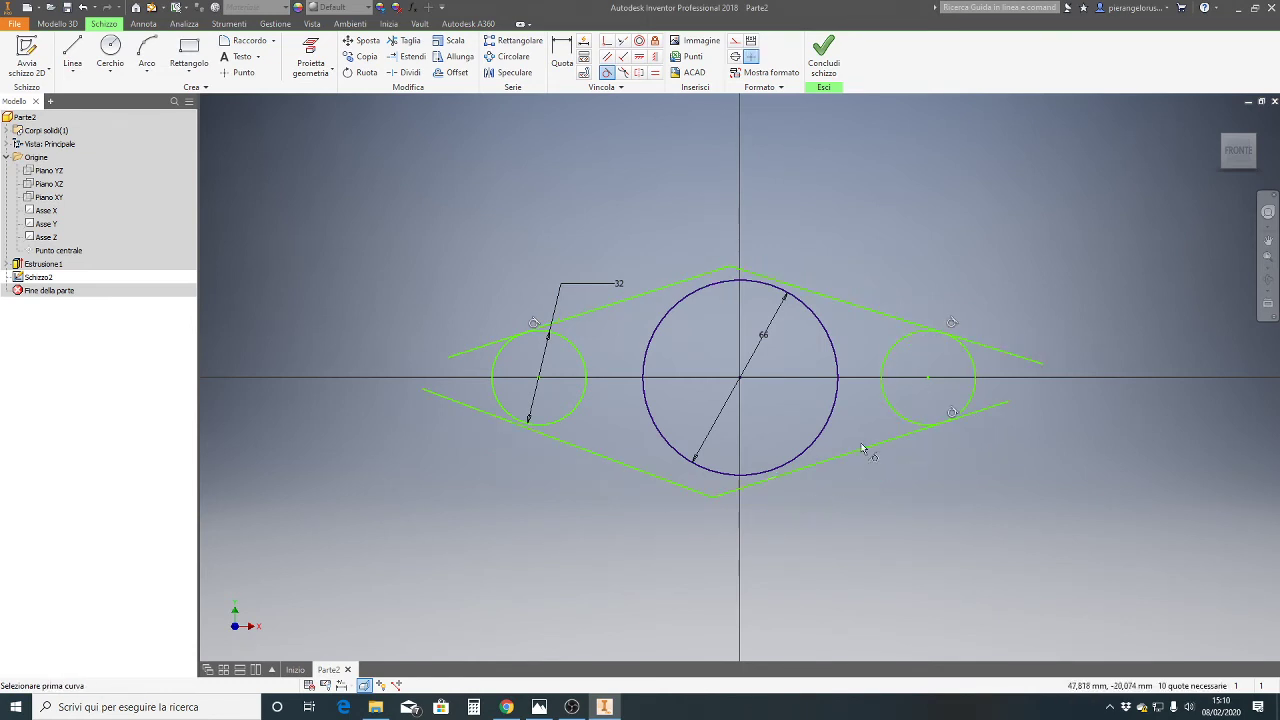
click(549, 437)
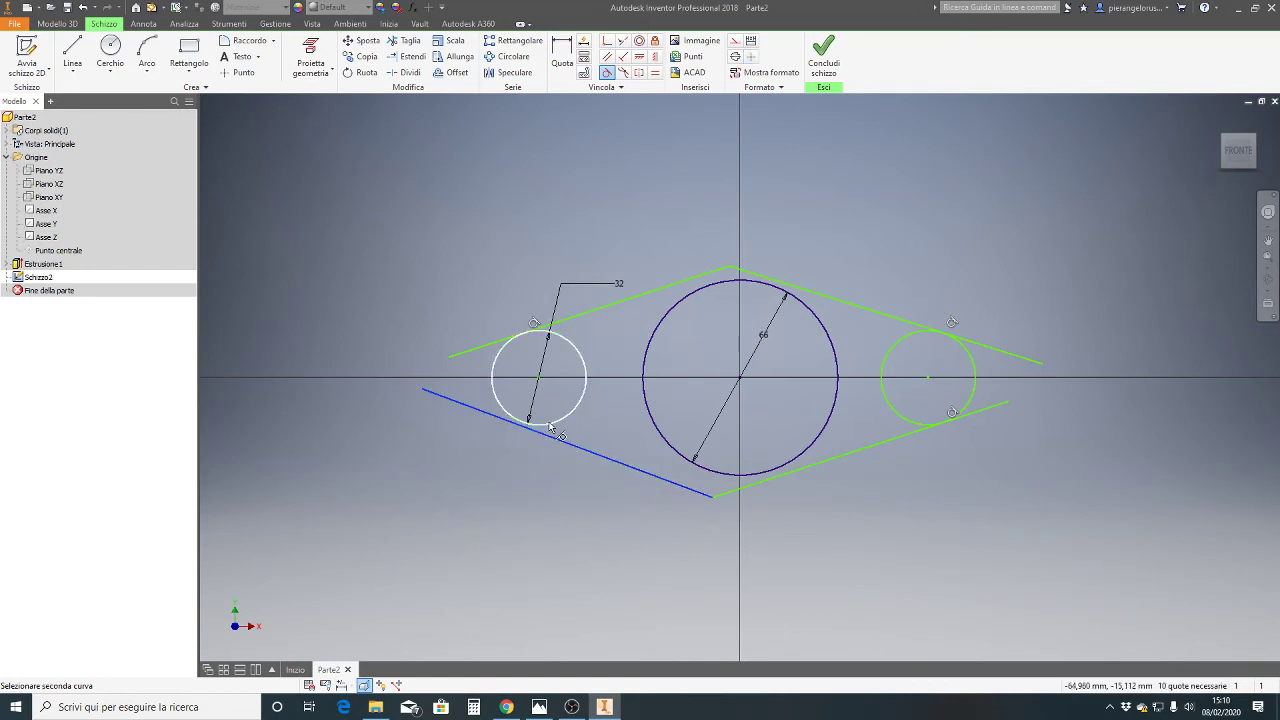
click(549, 425)
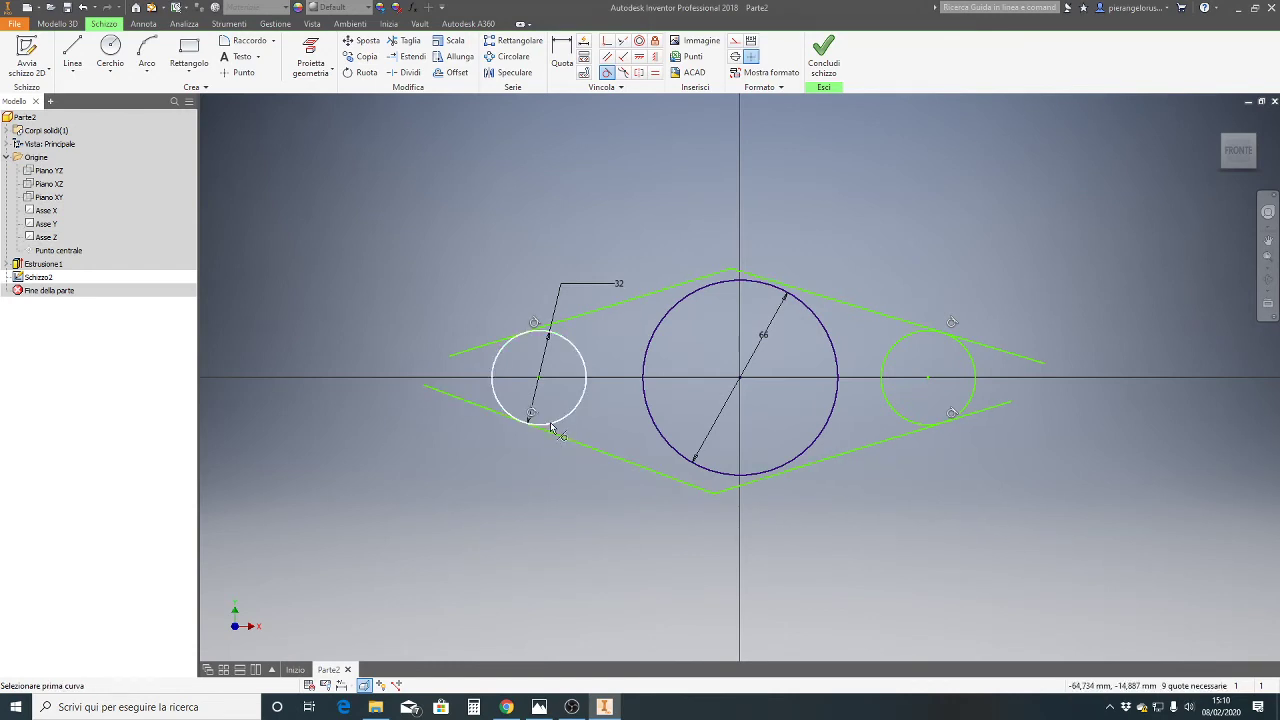
Make all four outline lines tangent to the central 66 mm circle
click(685, 485)
click(705, 468)
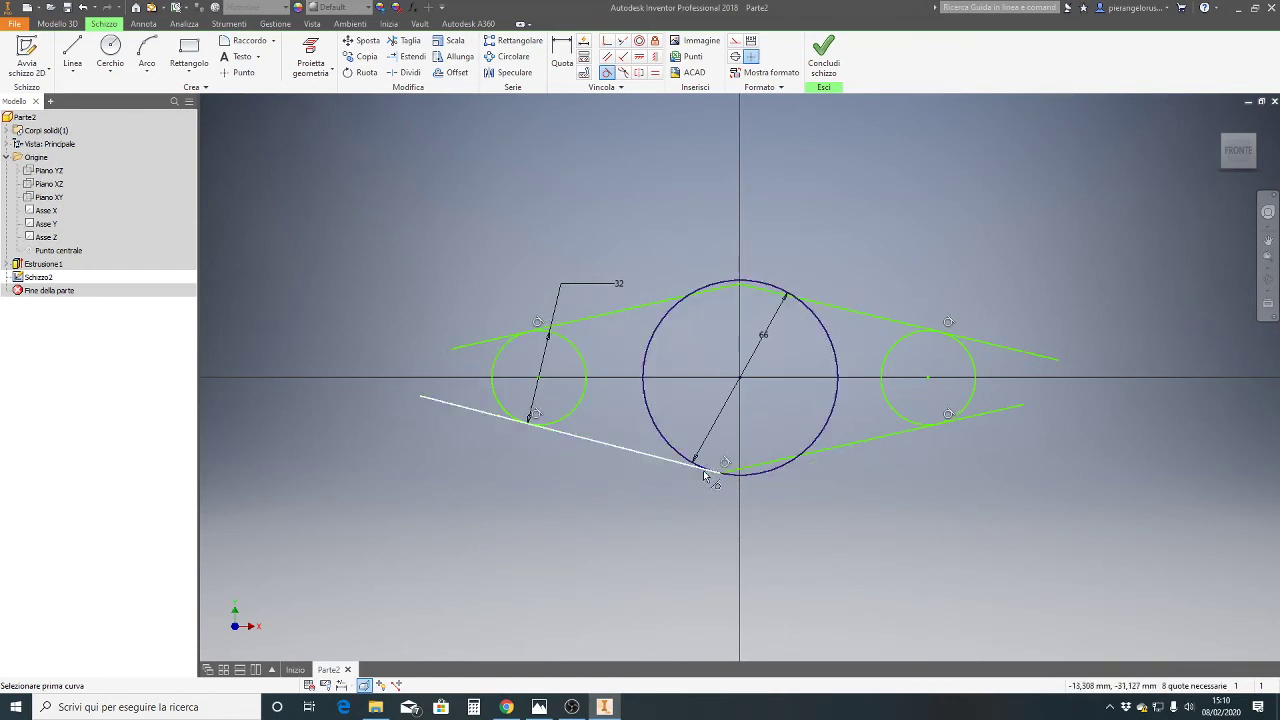
click(806, 458)
click(781, 472)
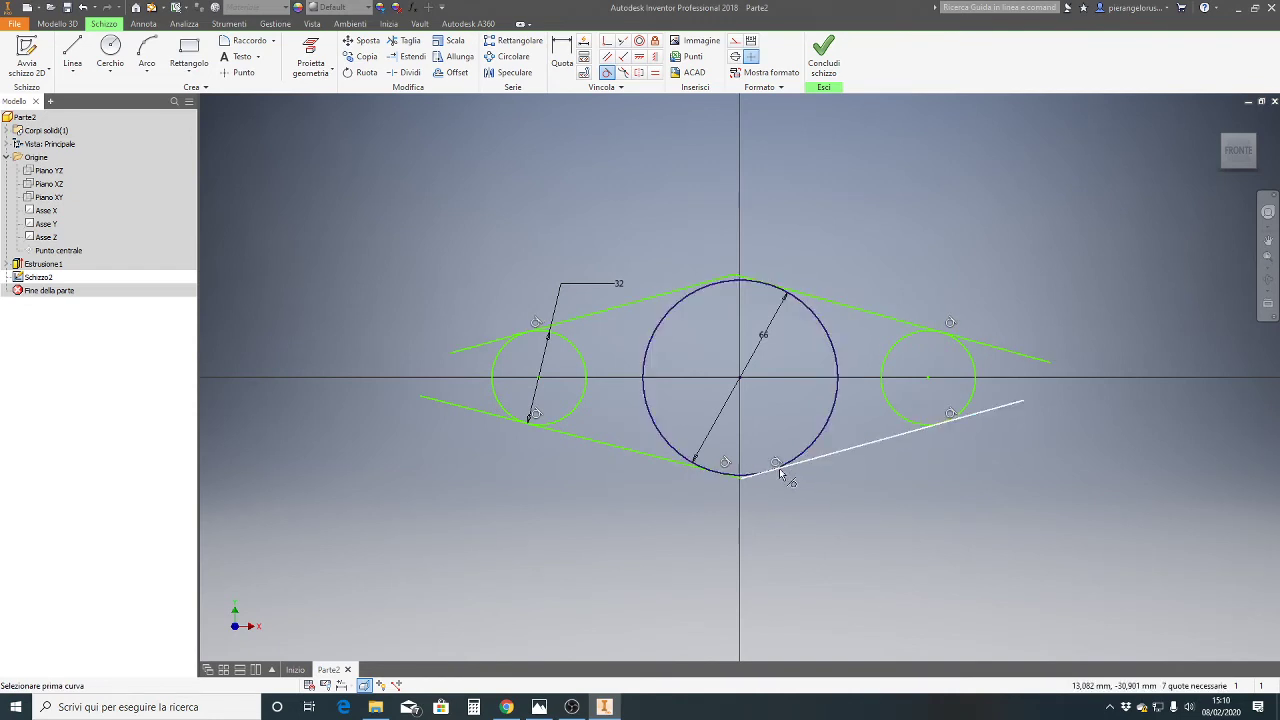
click(806, 312)
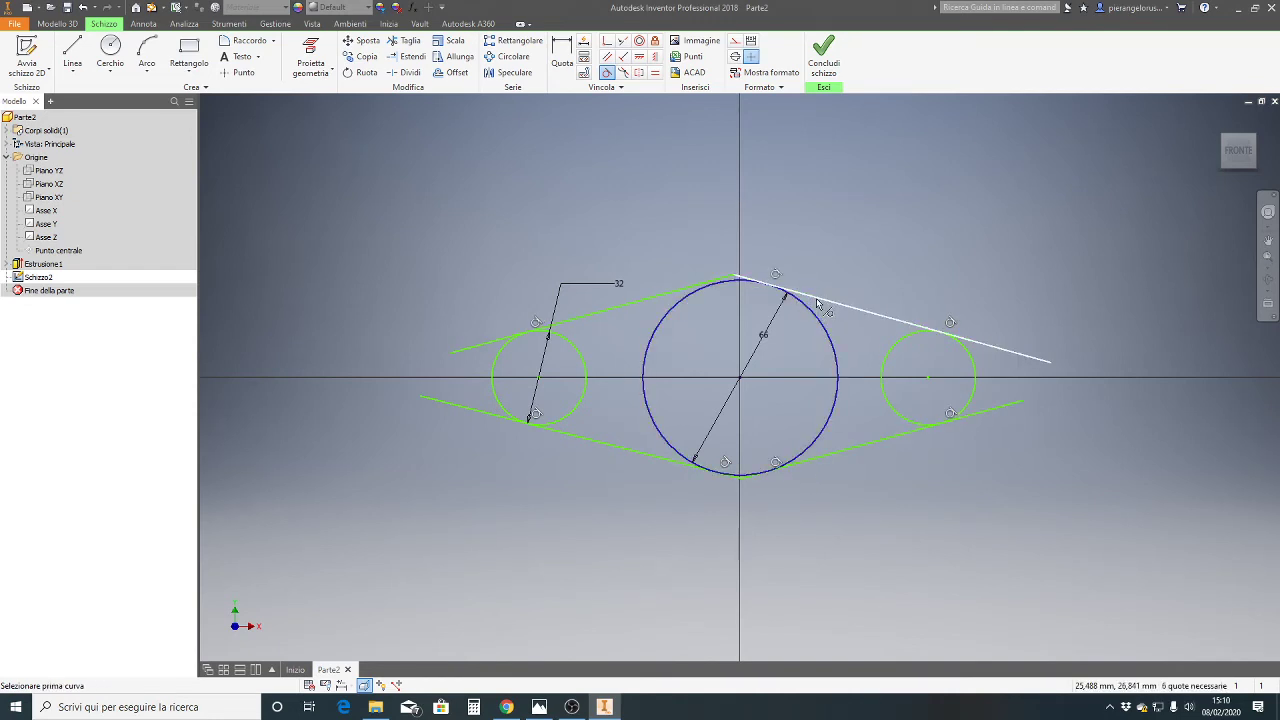
click(797, 303)
click(670, 309)
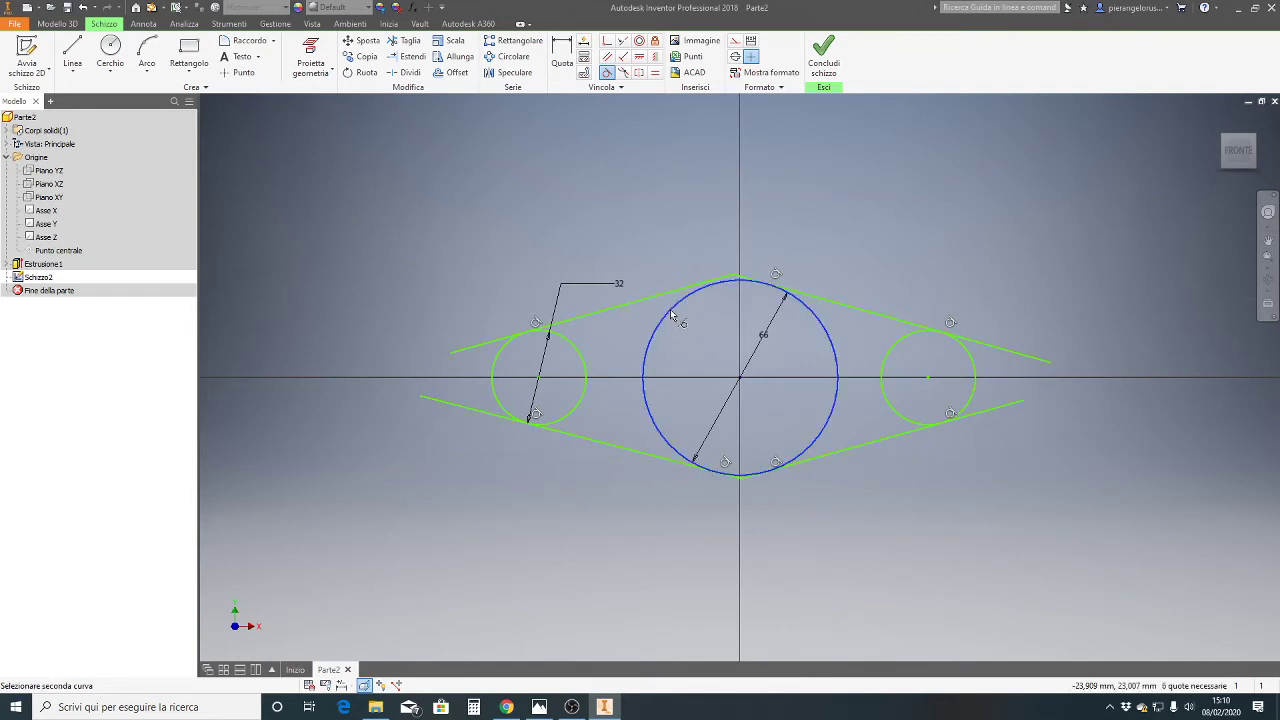
click(673, 298)
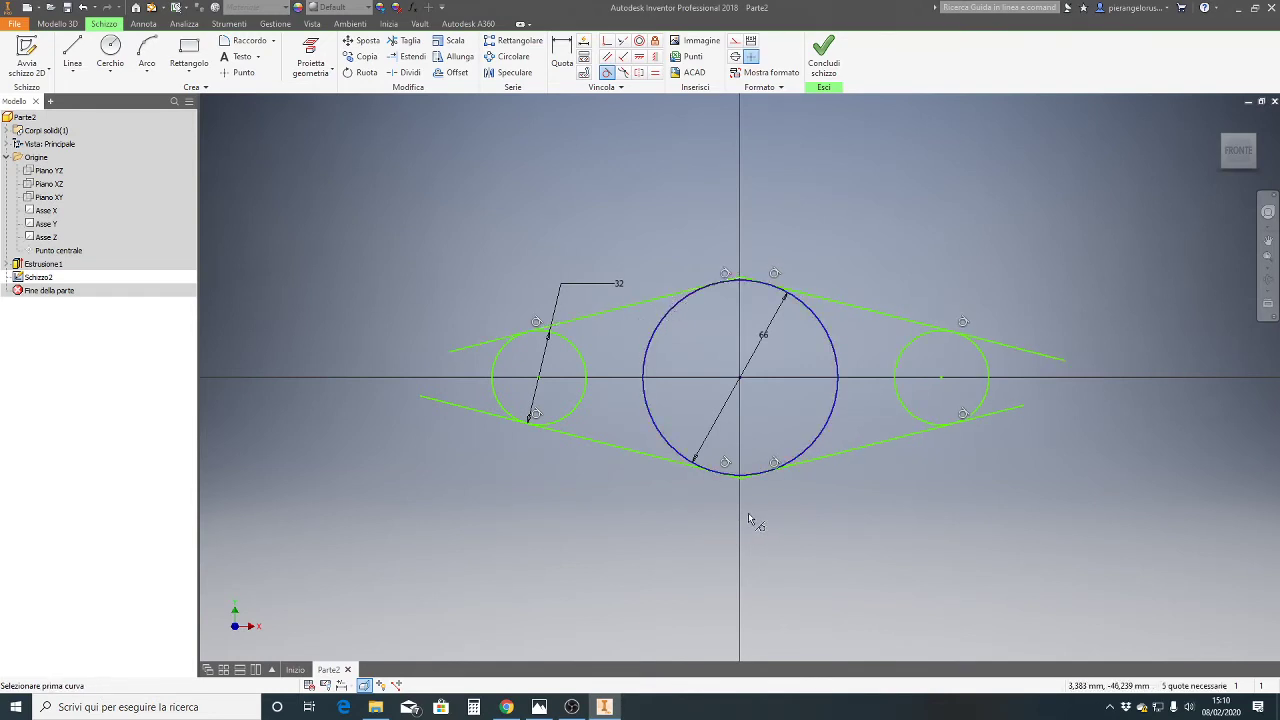
key(Escape)
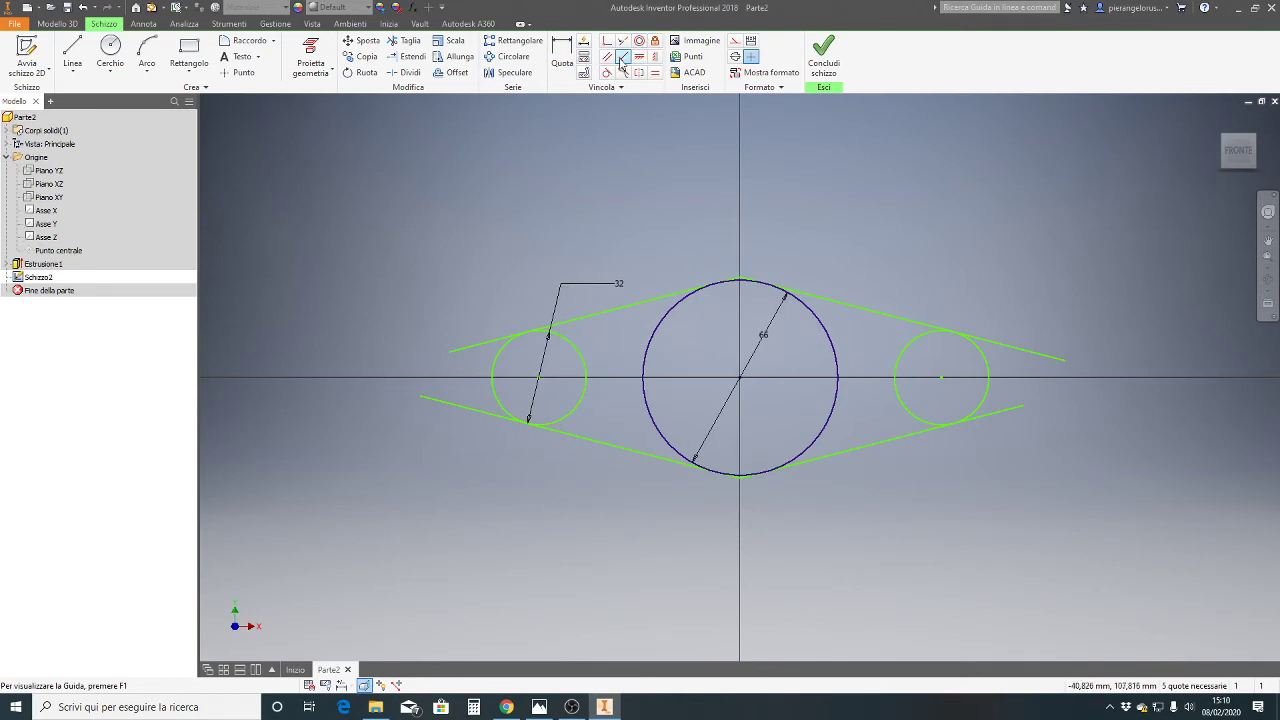
Trim the line overhangs past the left, right and big circles at top and bottom
click(405, 41)
click(477, 343)
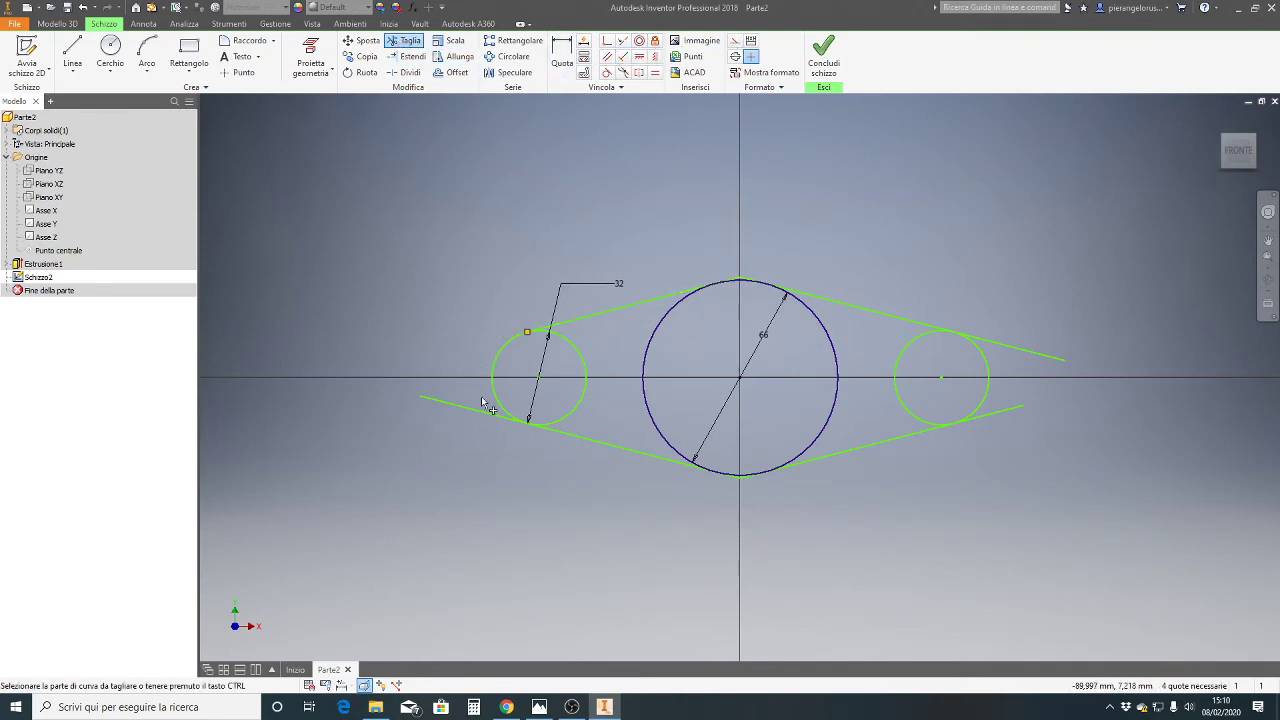
click(489, 418)
scroll(745, 490, up, 5)
click(727, 457)
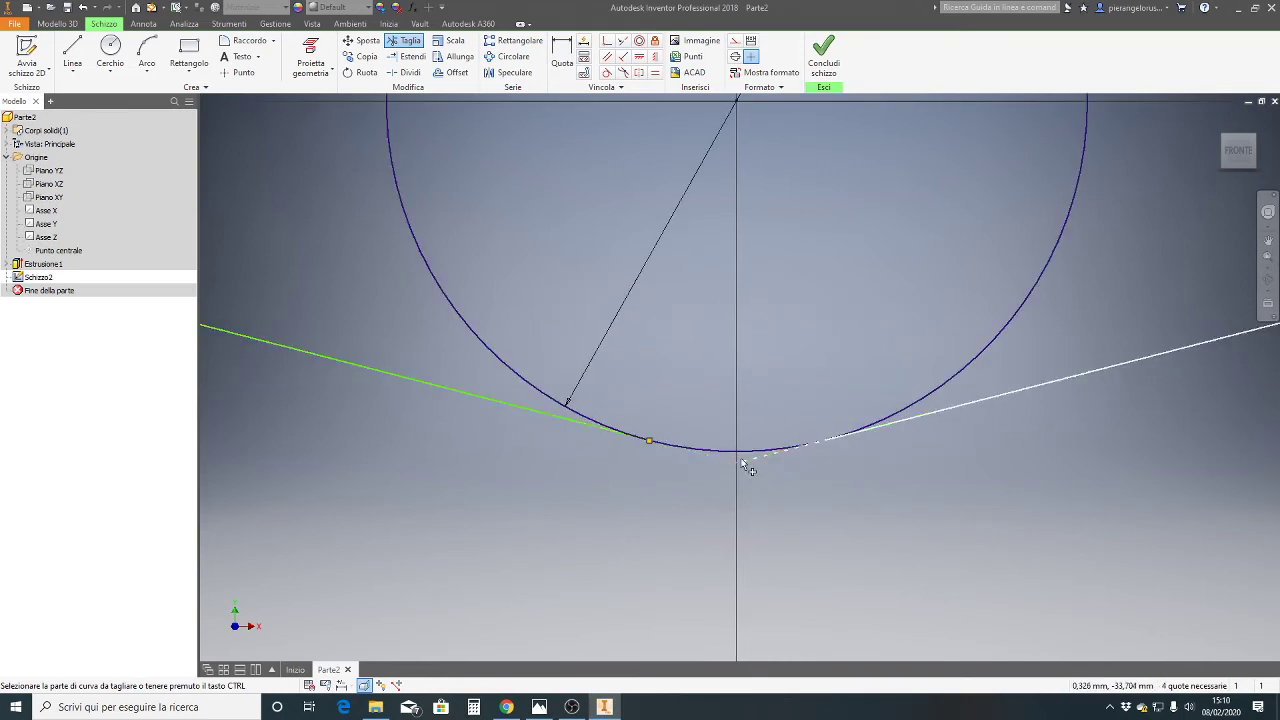
click(750, 464)
scroll(921, 440, down, 5)
scroll(940, 440, up, 1)
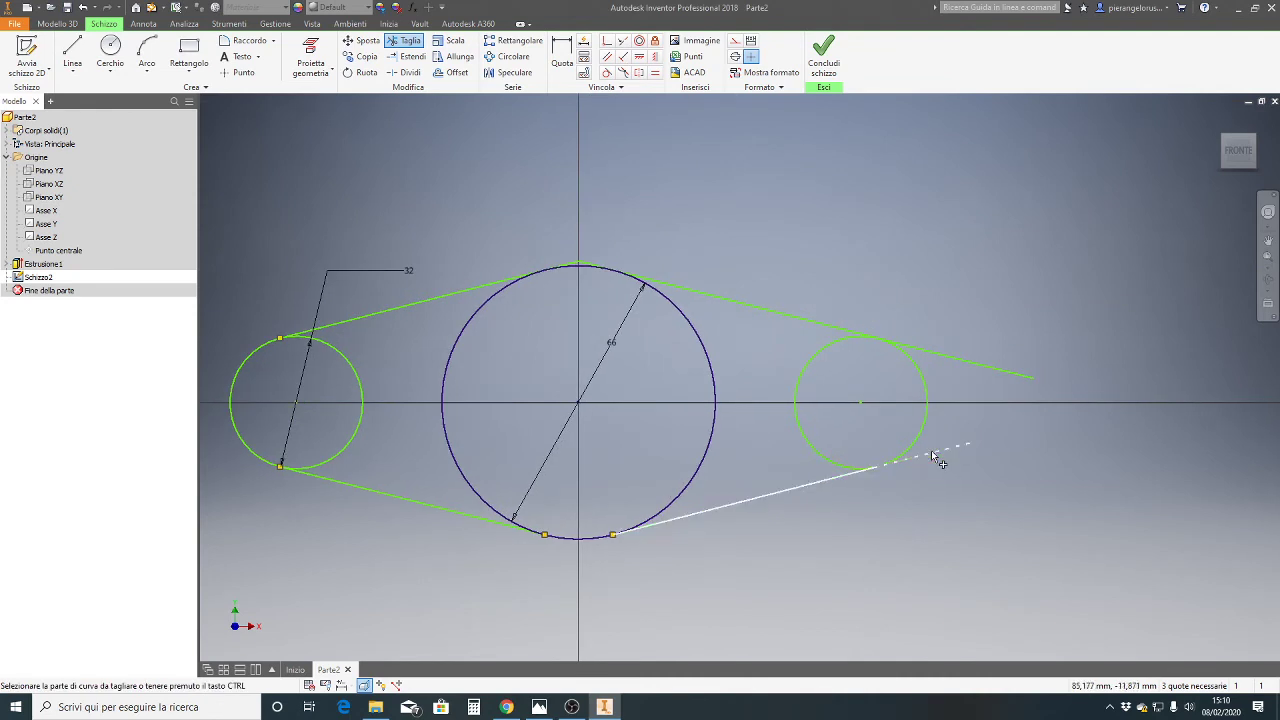
click(970, 364)
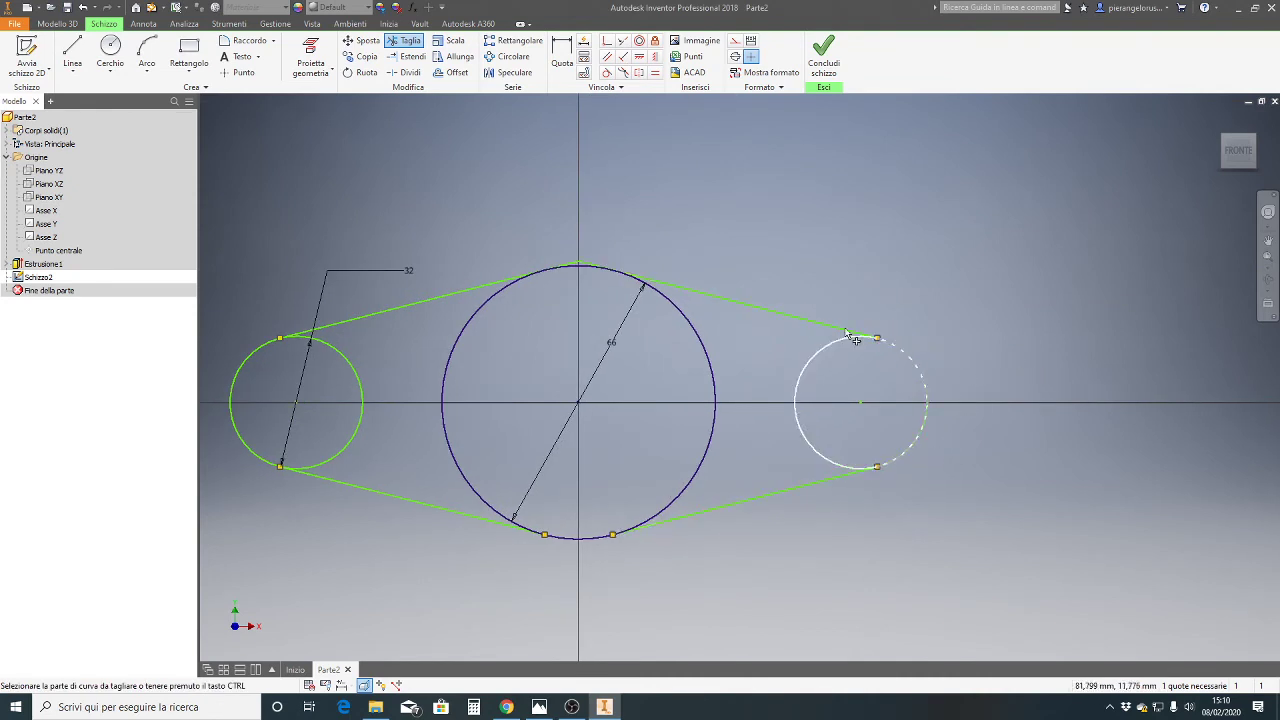
scroll(529, 223, up, 5)
click(650, 347)
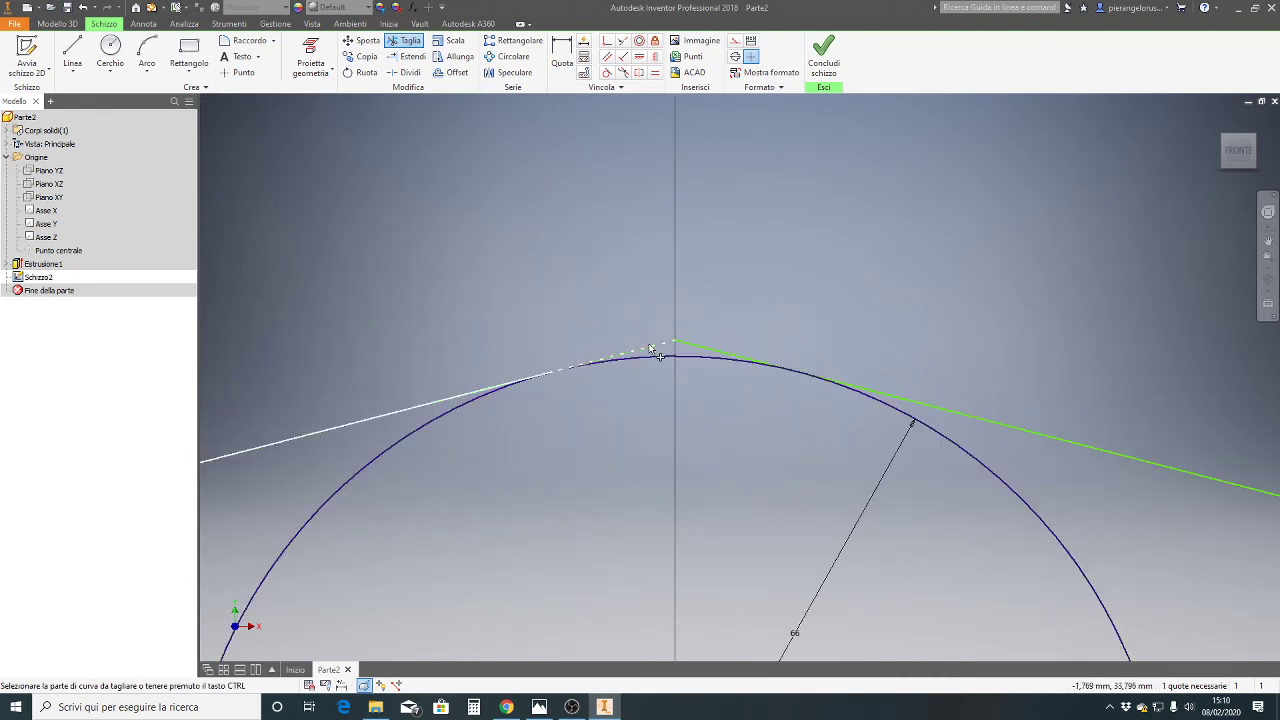
click(683, 345)
scroll(731, 322, down, 4)
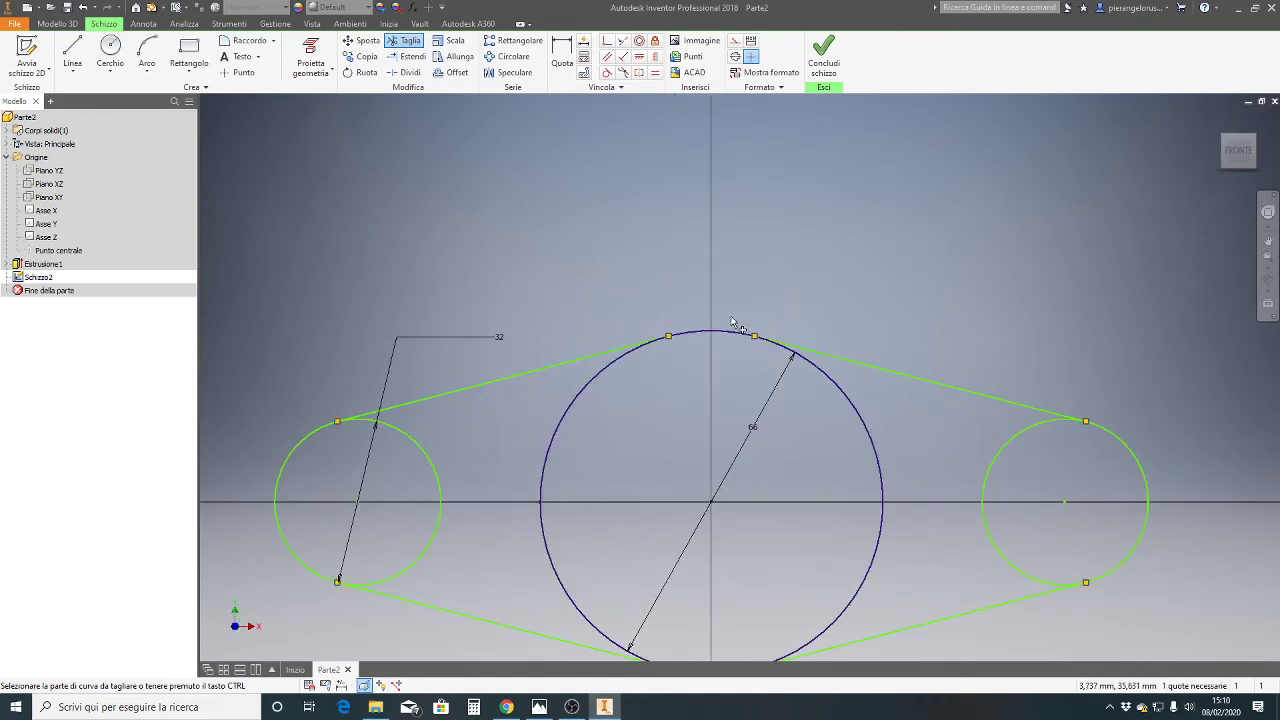
Trim away the big circle's side arcs and the inner arcs of both end circles
middle_drag(697, 447, 677, 400)
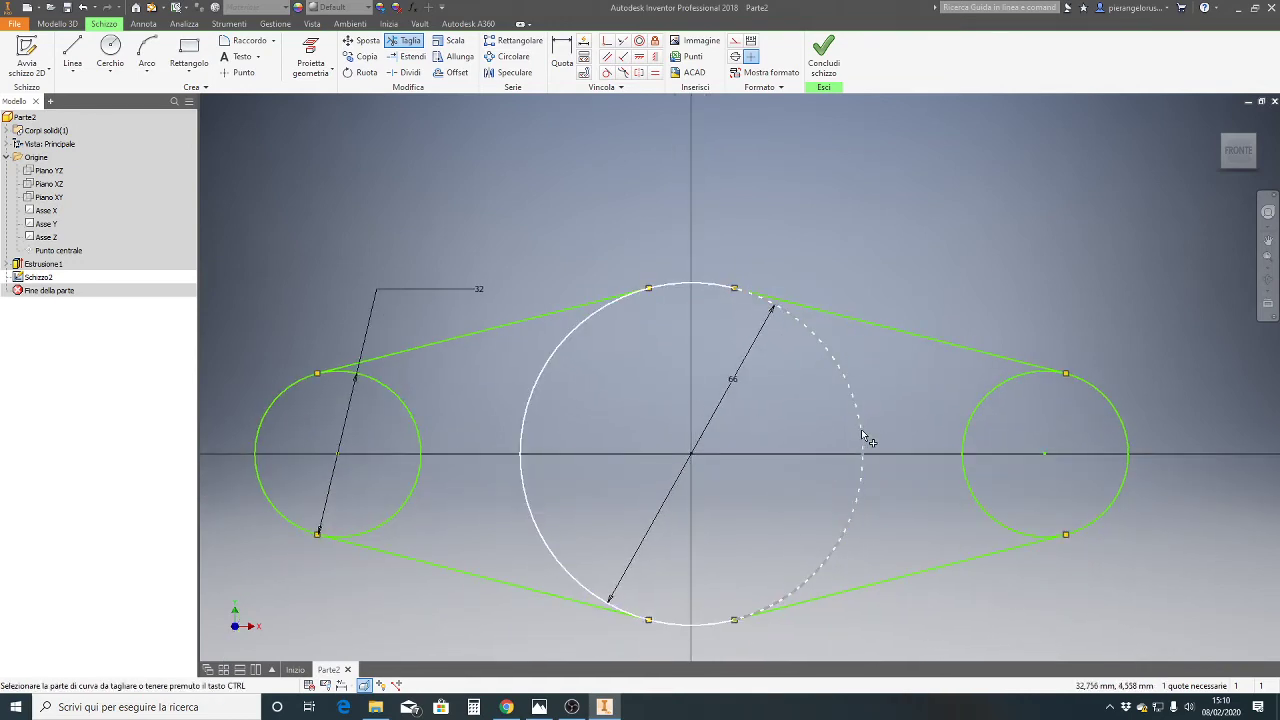
click(521, 428)
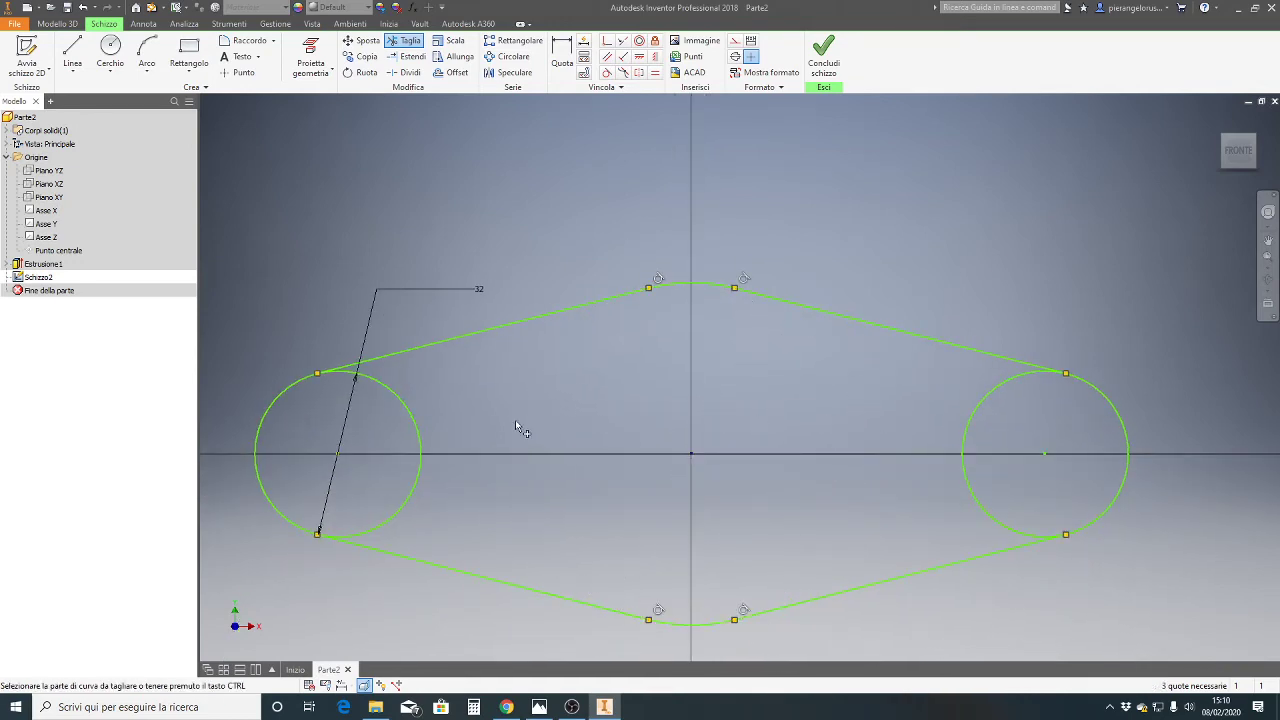
click(421, 442)
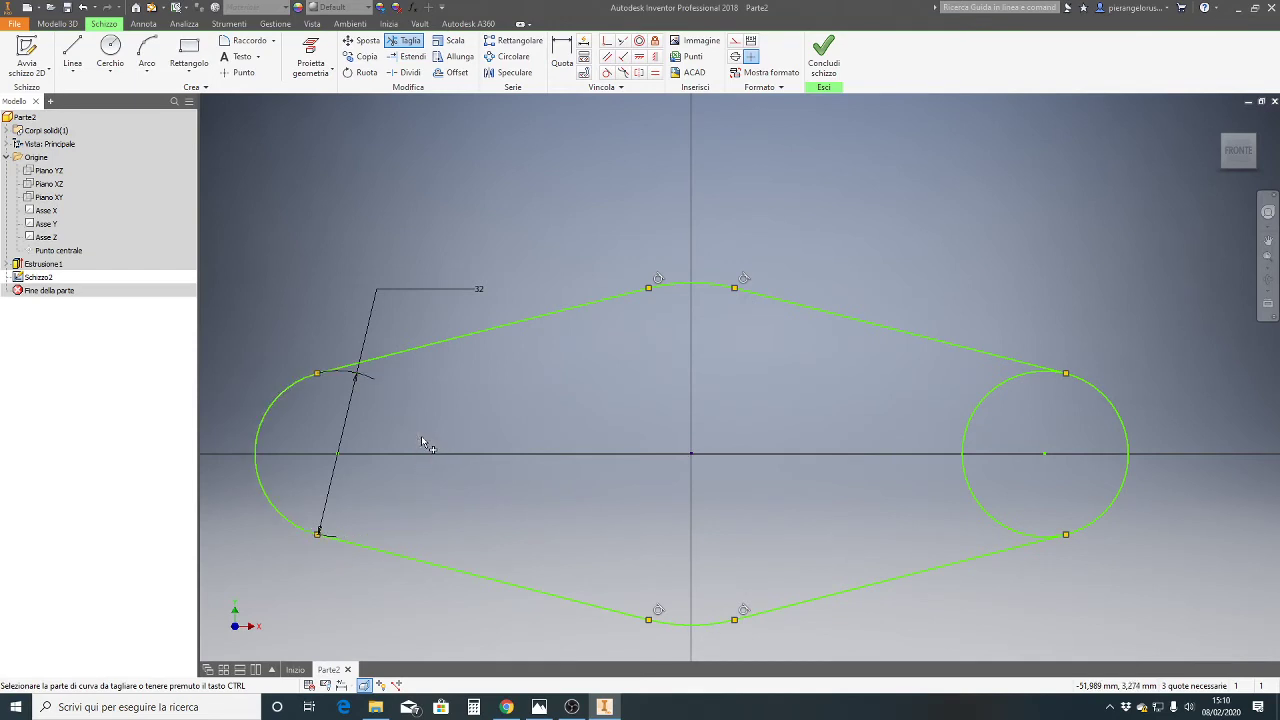
click(965, 429)
key(Escape)
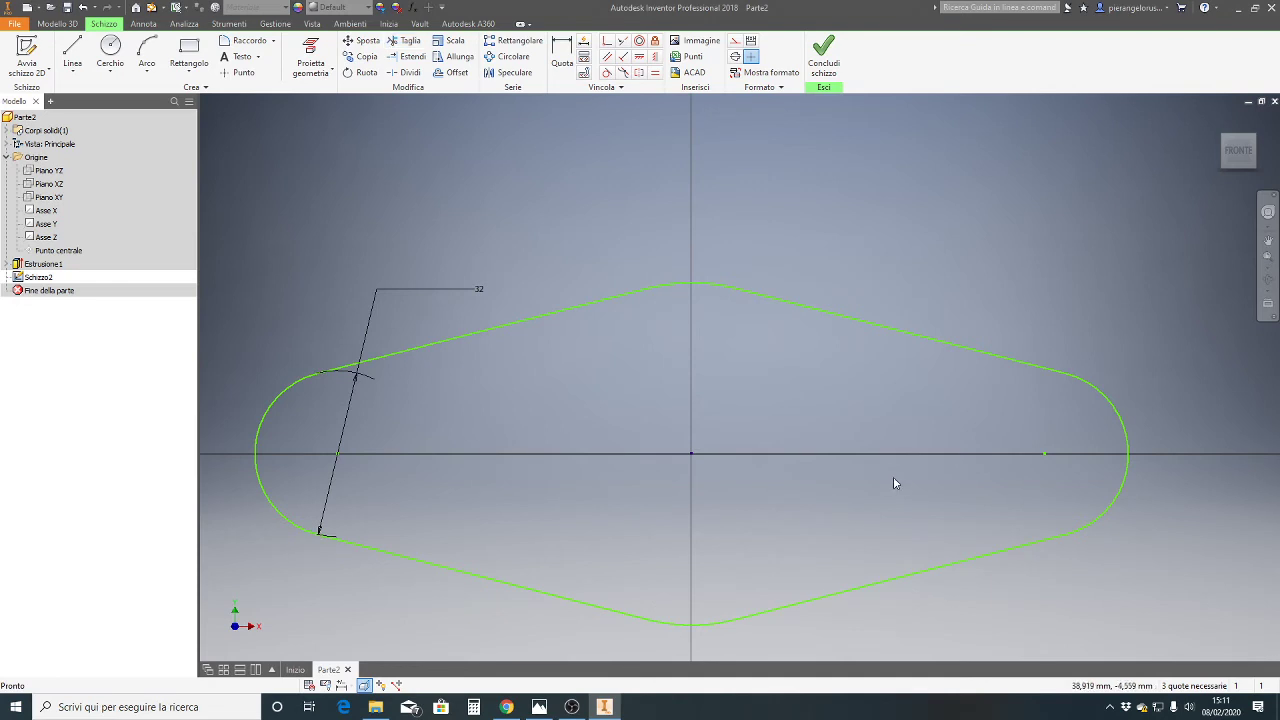
drag(673, 287, 680, 297)
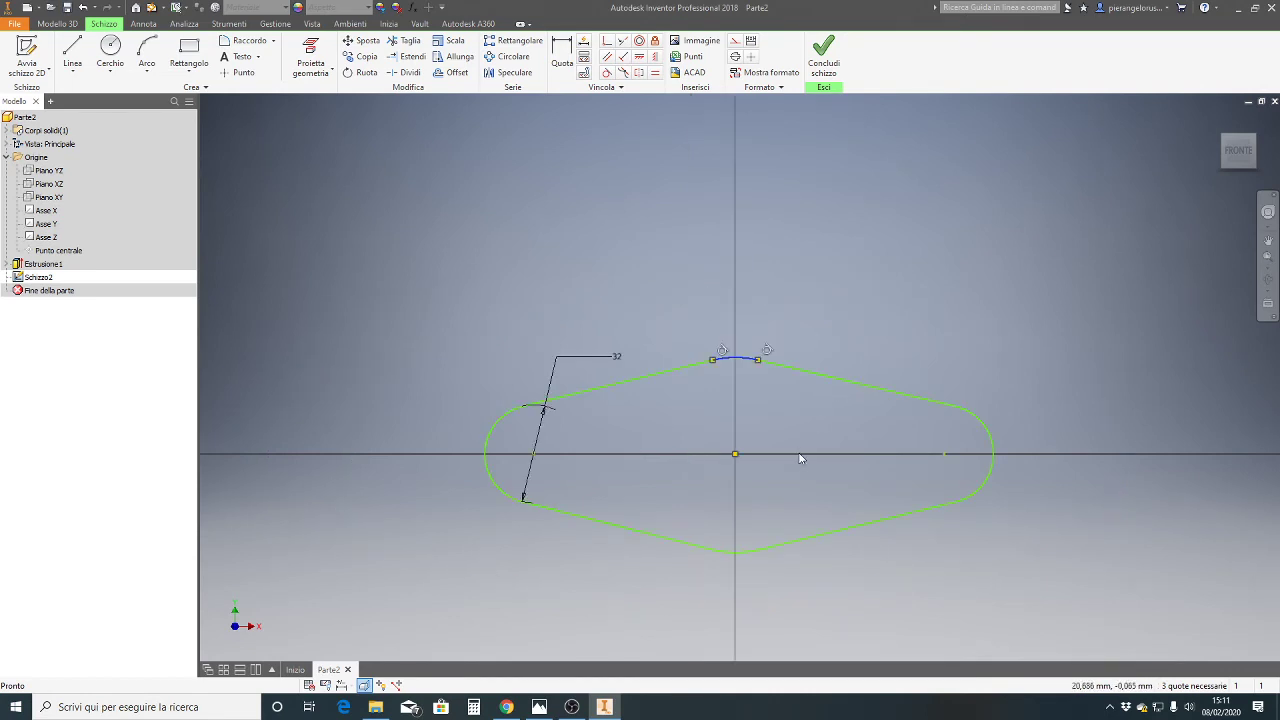
Give the small top arc a radius dimension of 33
scroll(790, 445, up, 3)
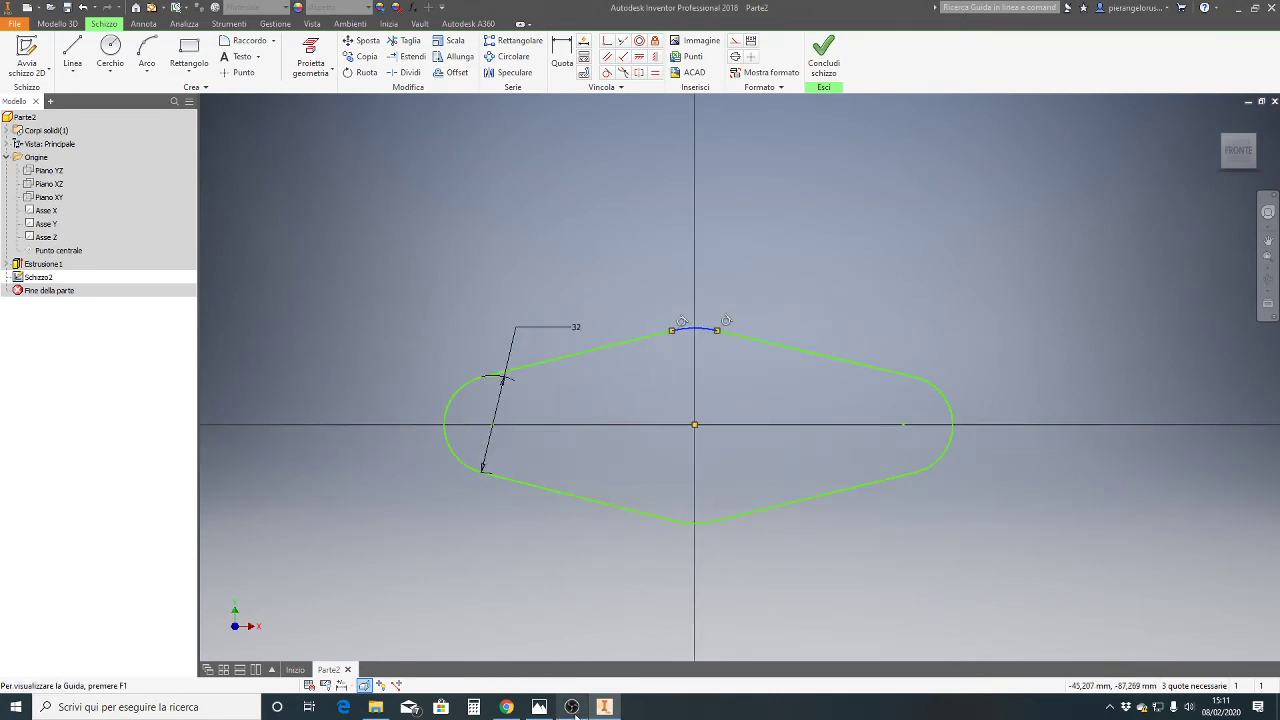
click(562, 52)
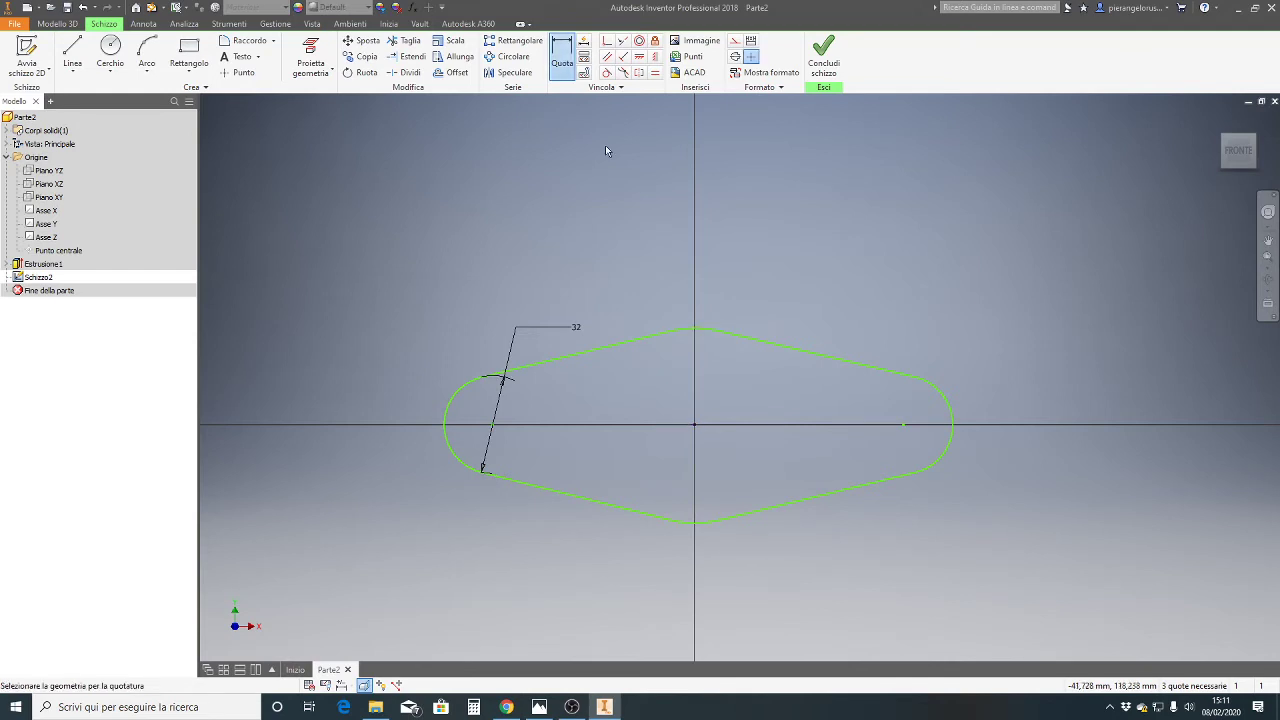
click(690, 329)
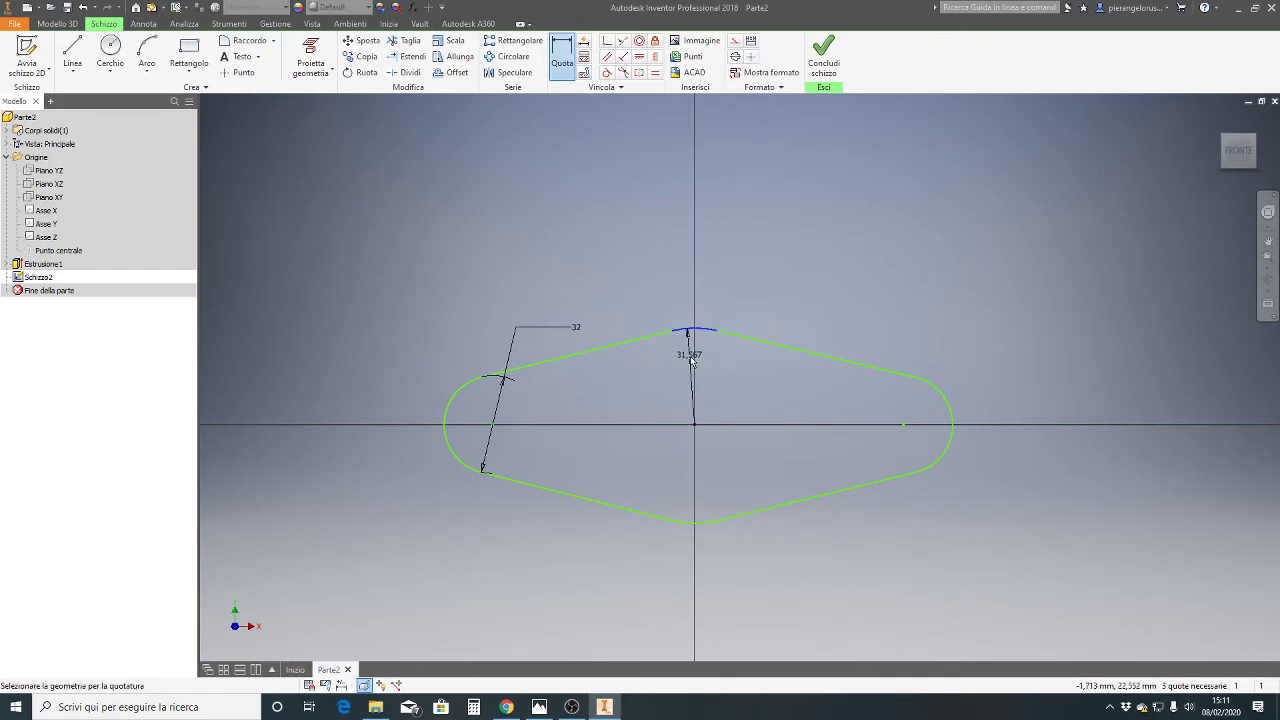
click(666, 388)
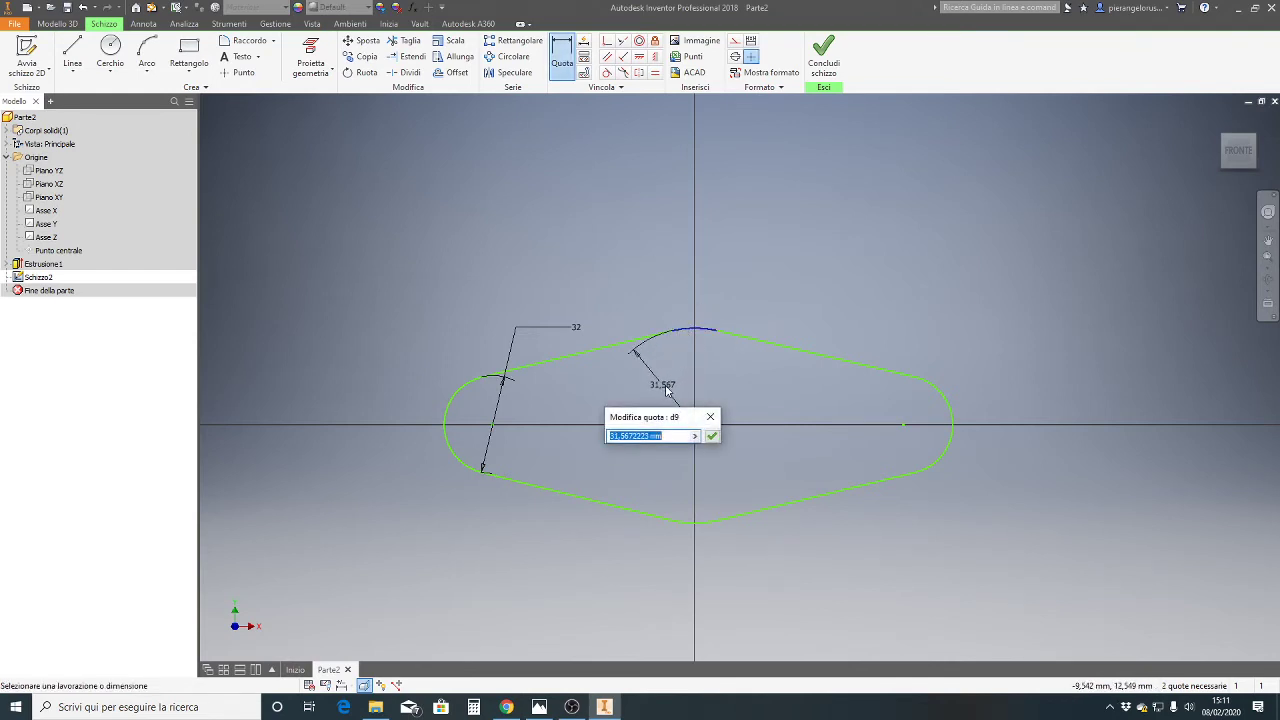
text(33)
key(Return)
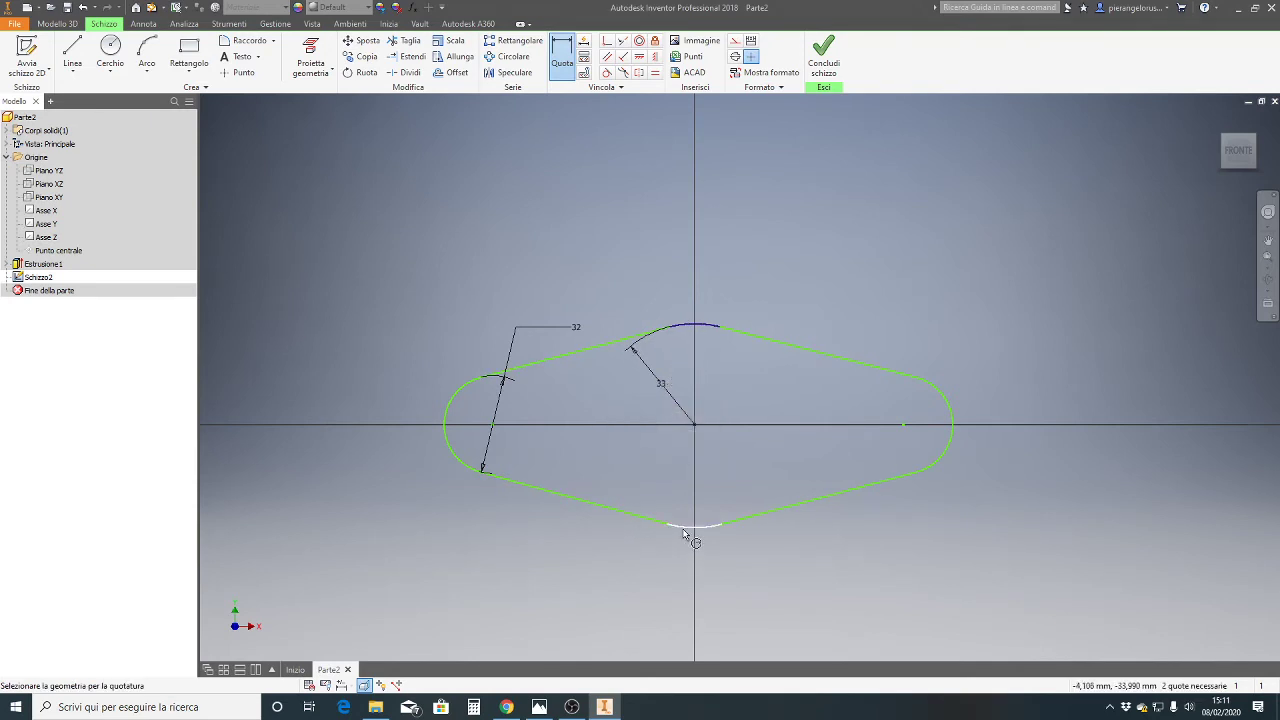
Constrain the bottom arc equal to the top arc, cancelling the redundant equal attempts on other curves
click(656, 74)
click(690, 324)
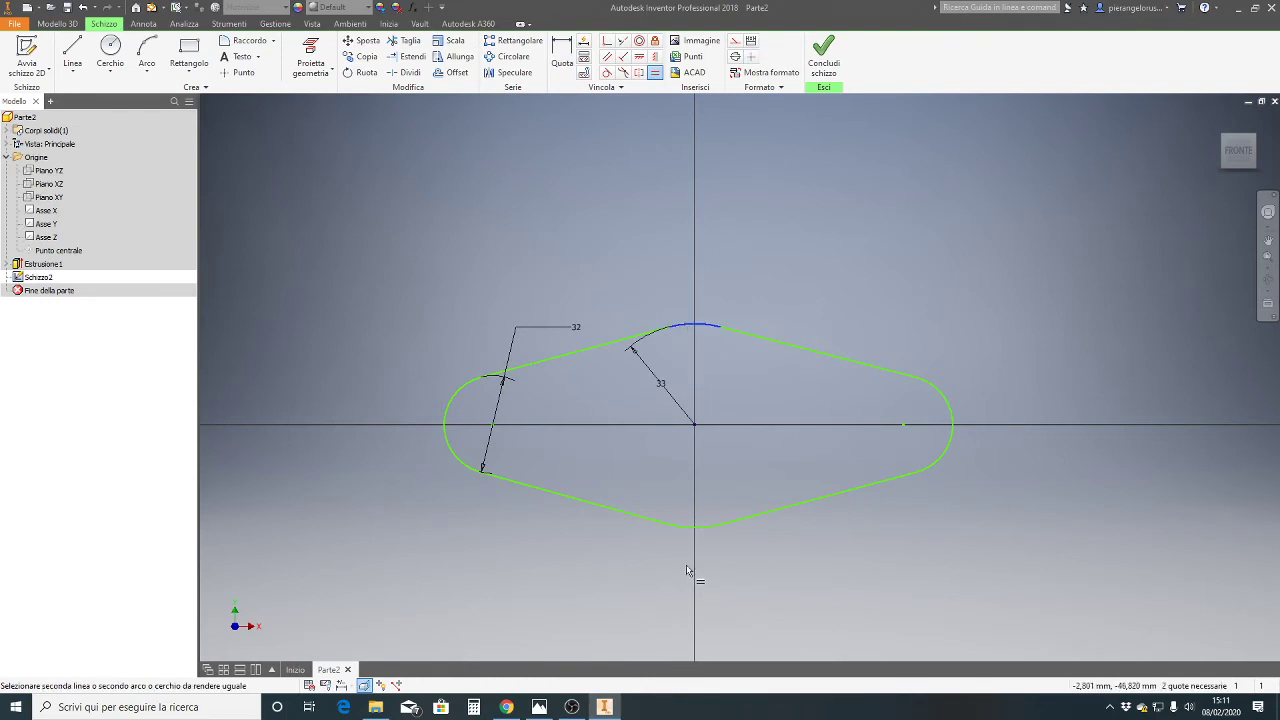
click(686, 536)
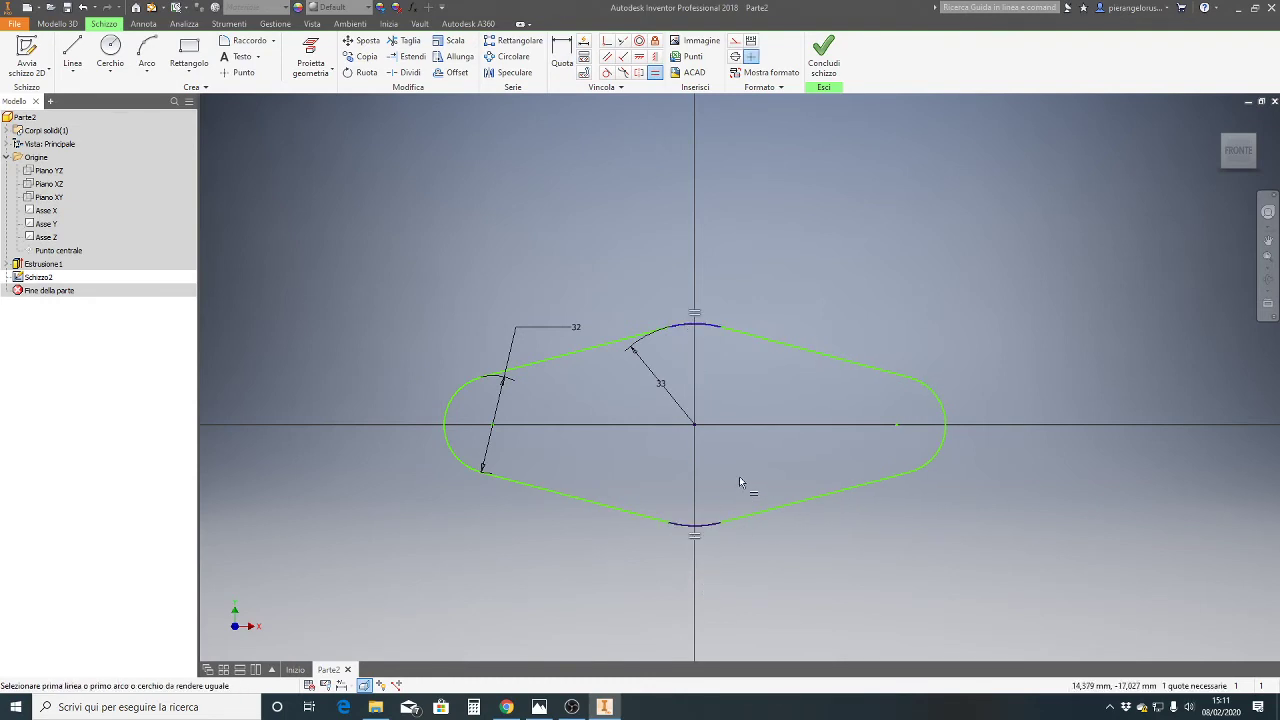
click(934, 461)
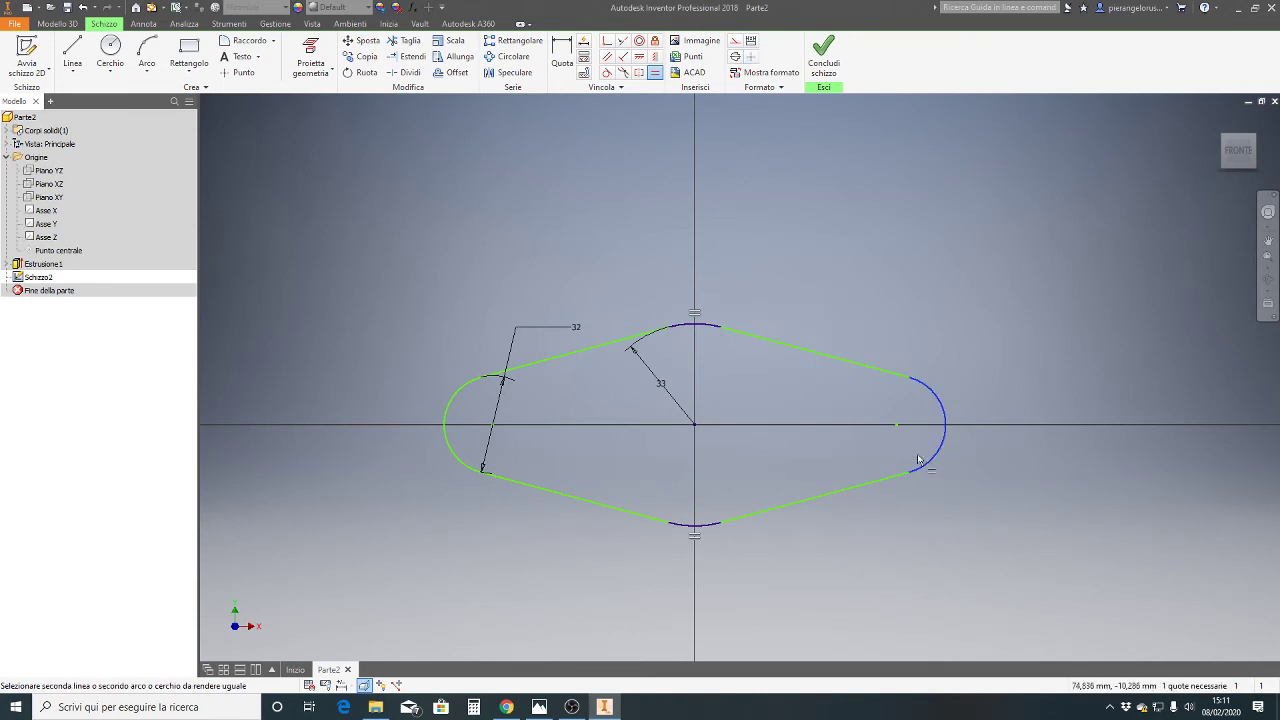
click(454, 461)
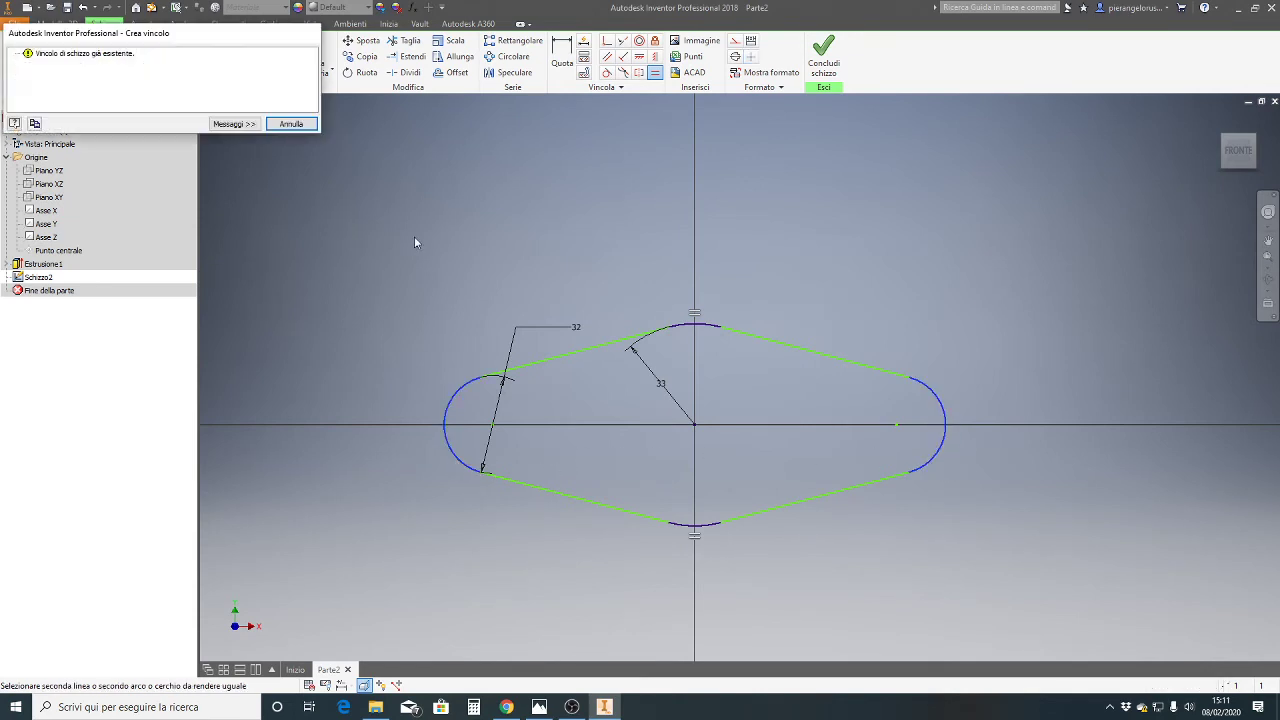
click(556, 357)
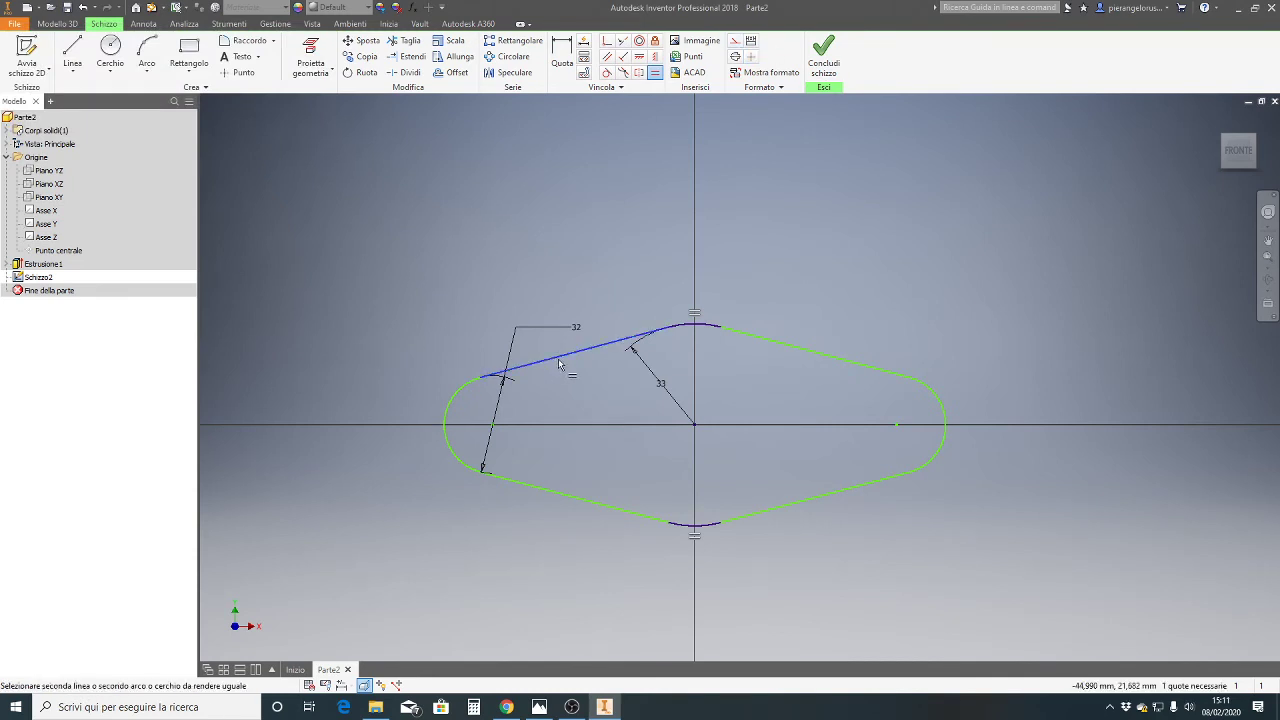
click(826, 497)
click(288, 123)
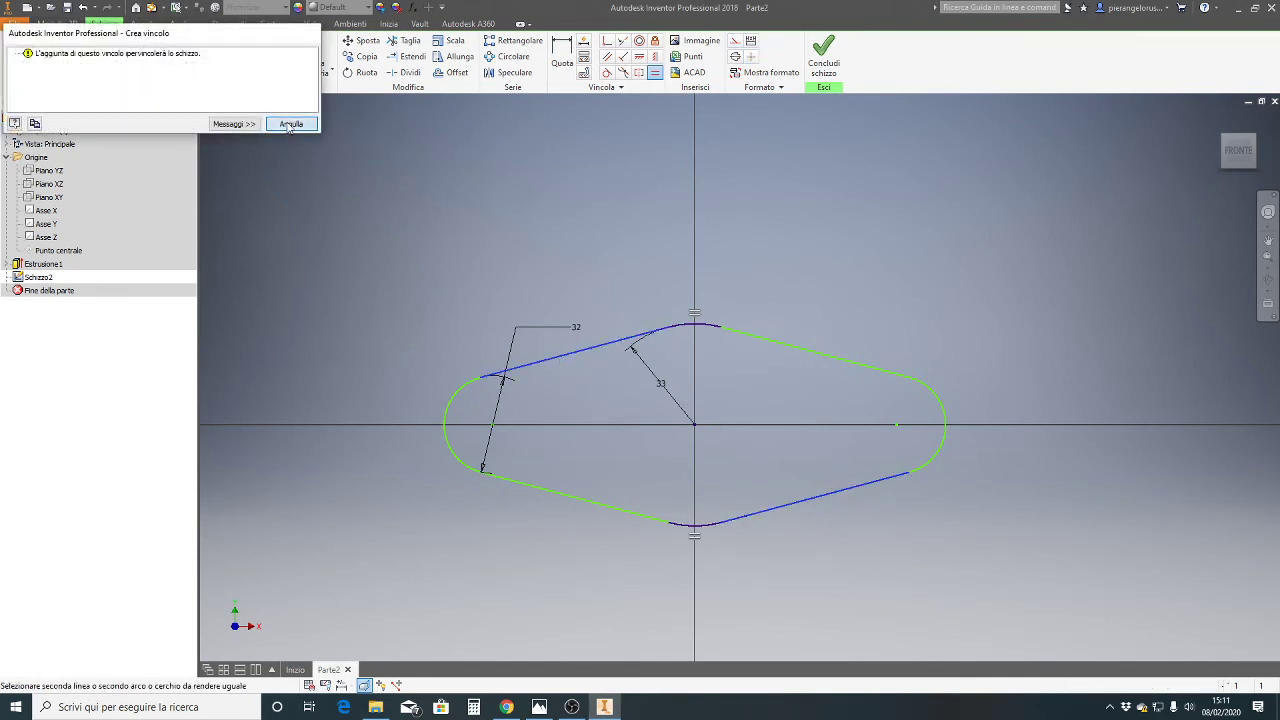
click(588, 500)
click(310, 127)
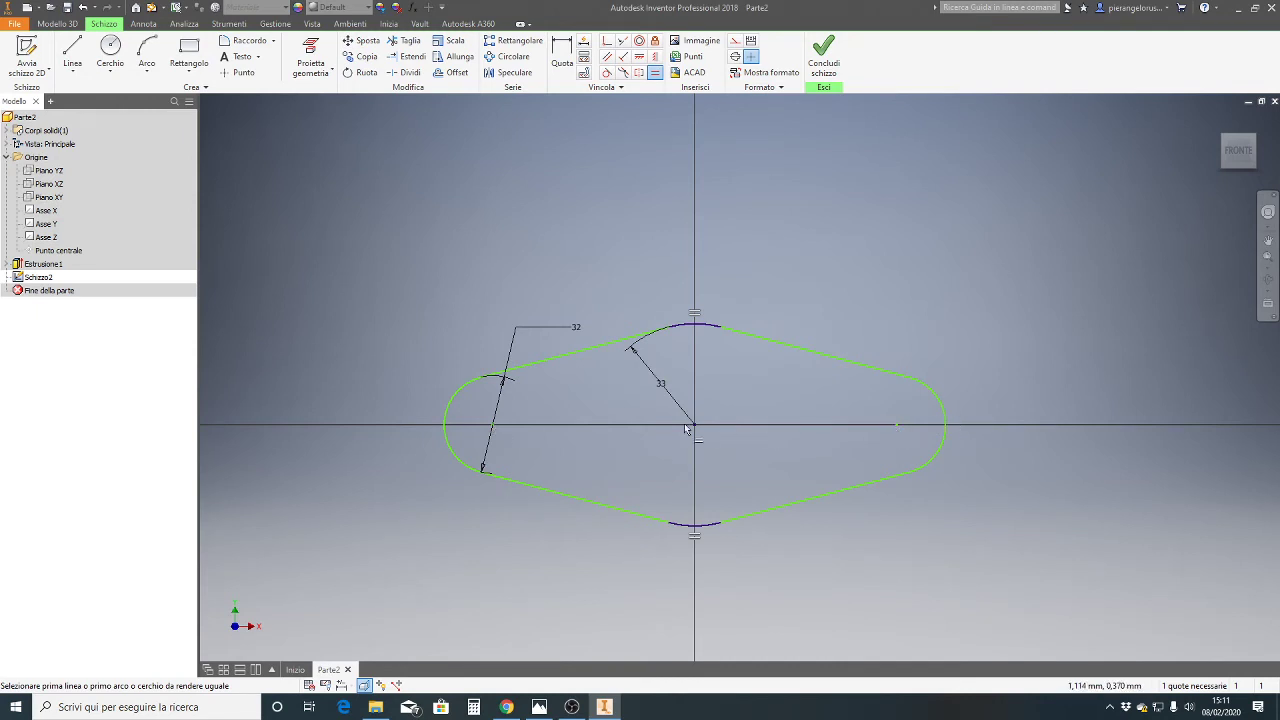
Check the Supporto reference drawing in Photos, then return to the Inventor sketch
click(508, 709)
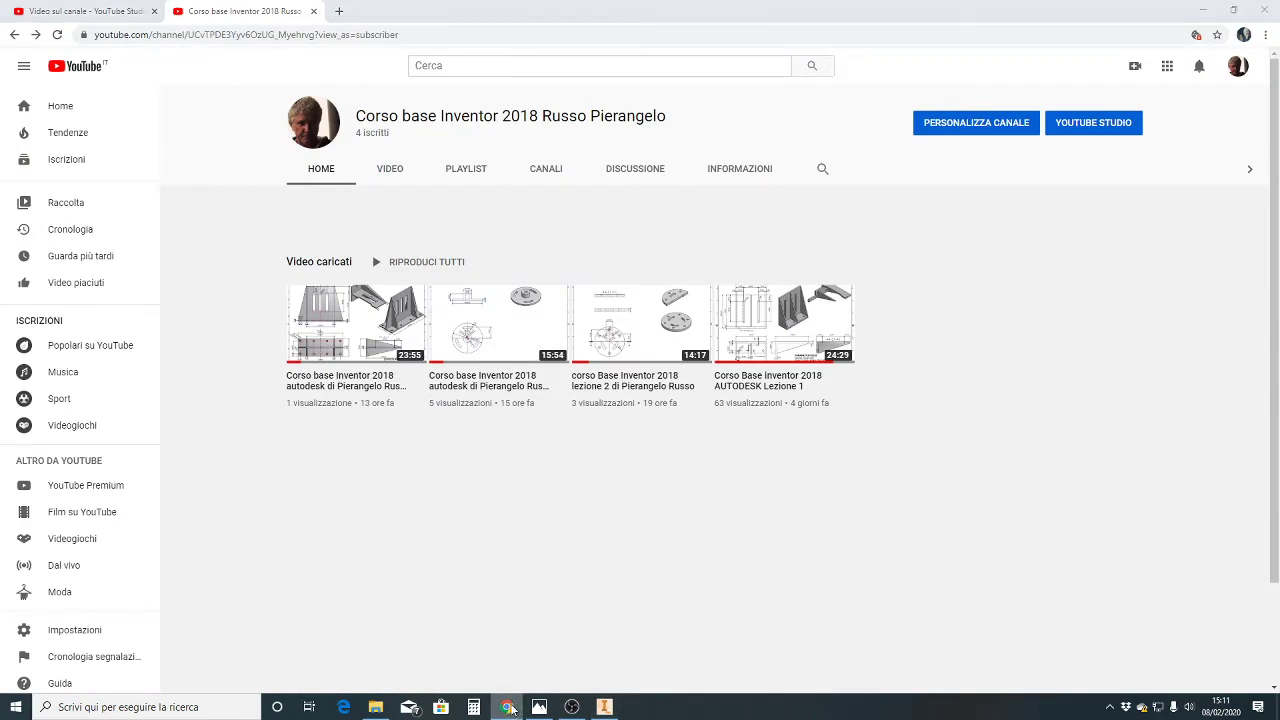
click(508, 709)
mouse_move(603, 707)
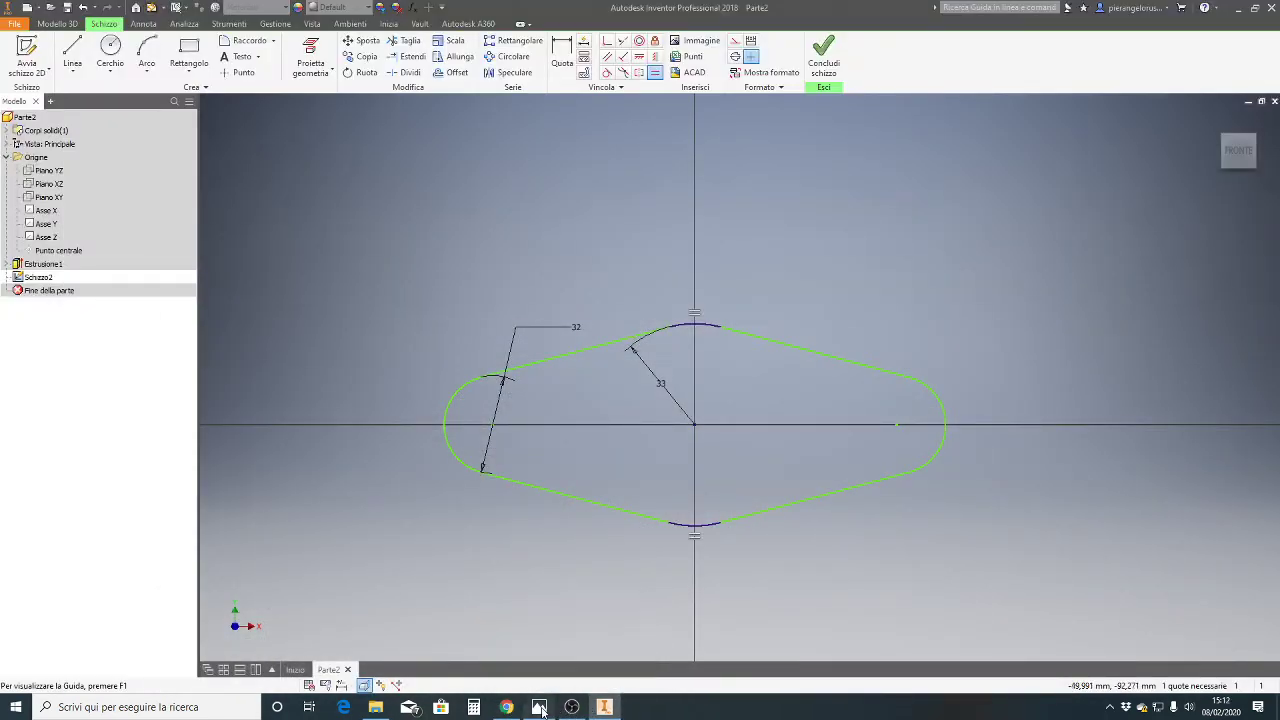
click(539, 707)
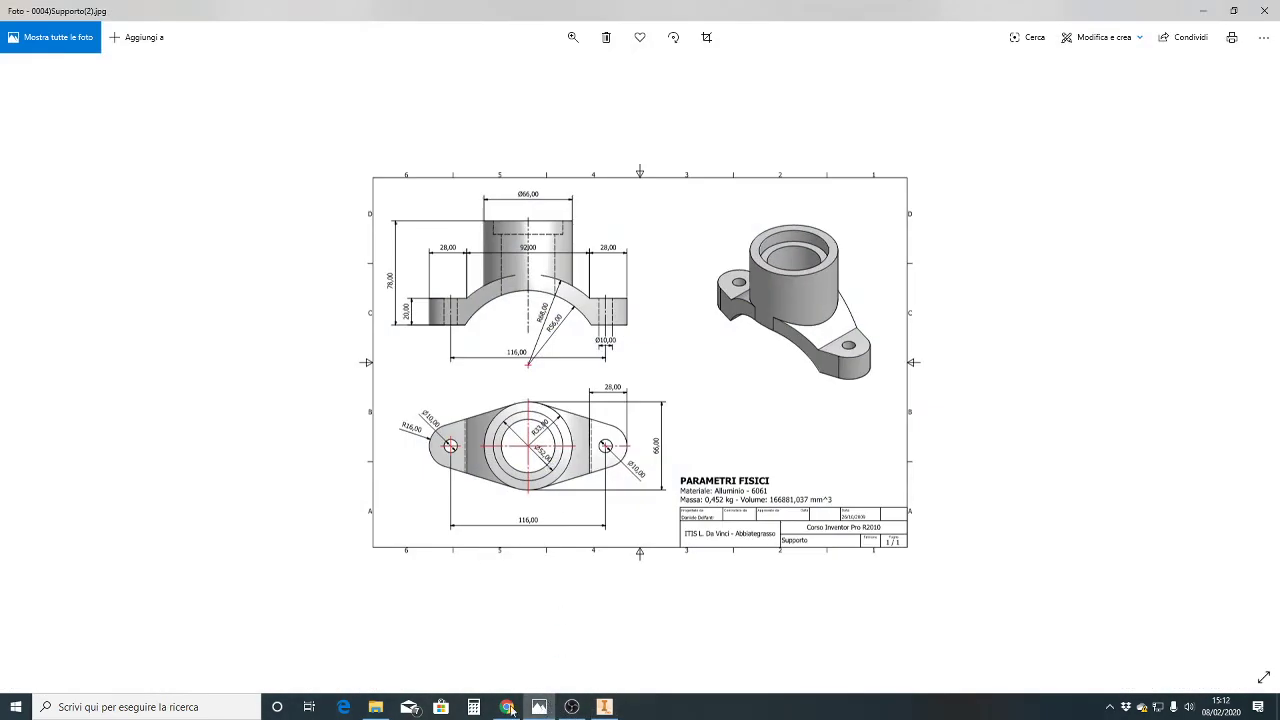
click(603, 707)
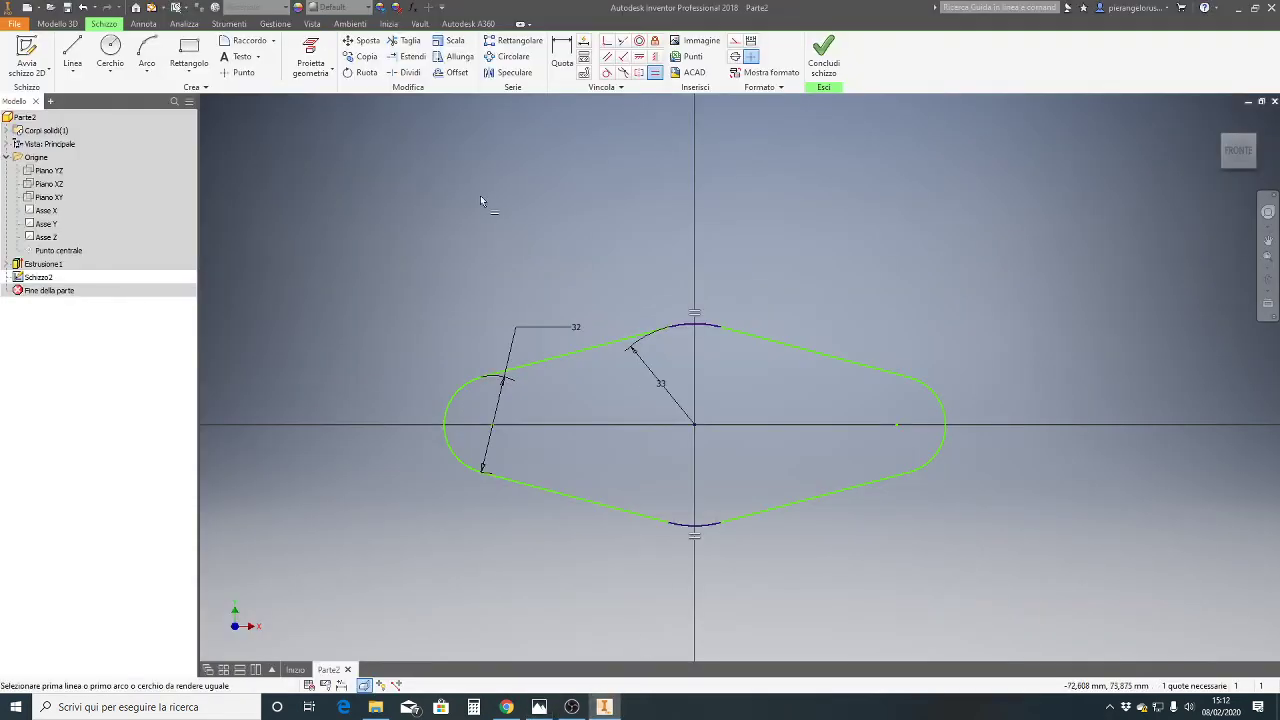
Dimension the rounded ends' centres 116 apart horizontally and finish the sketch
key(d)
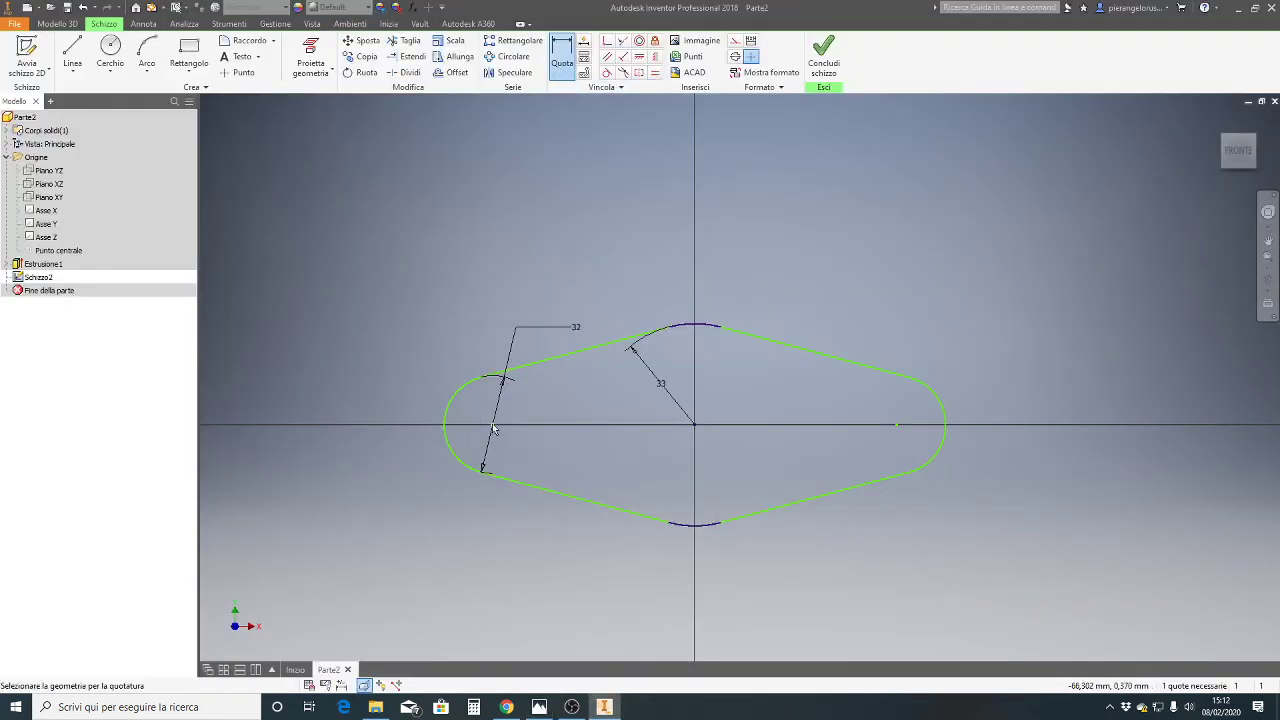
click(896, 427)
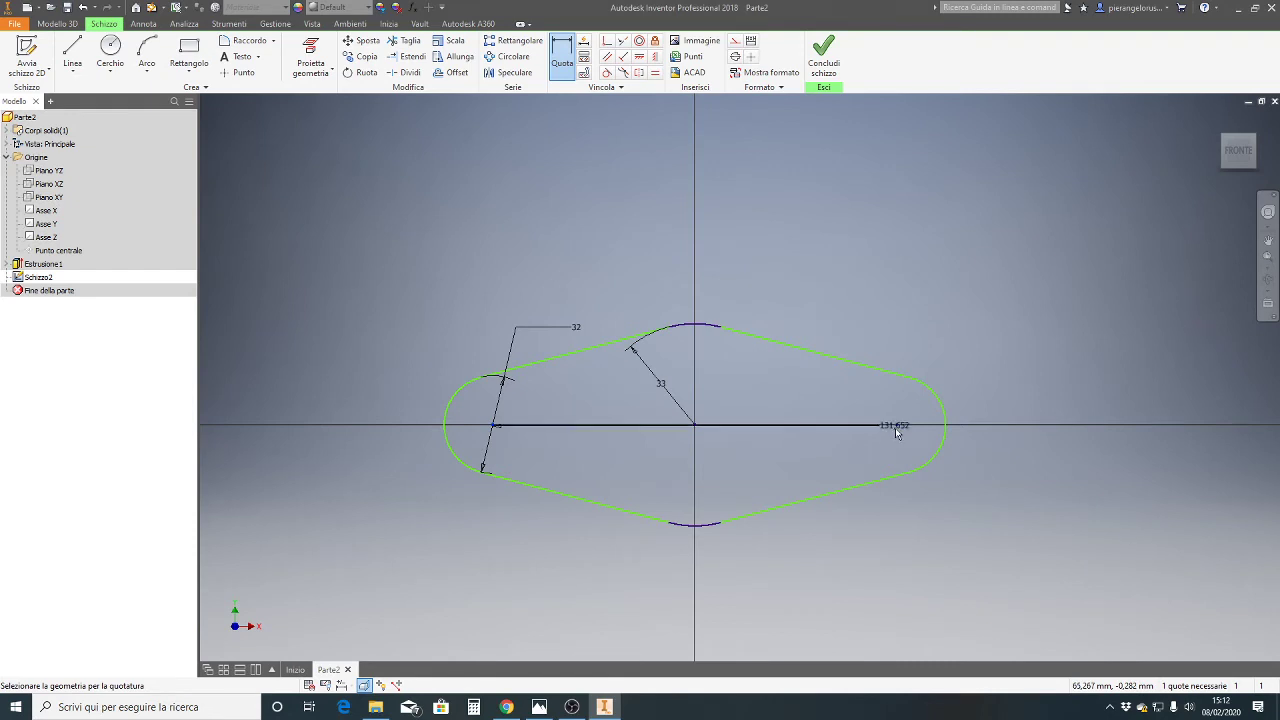
click(803, 616)
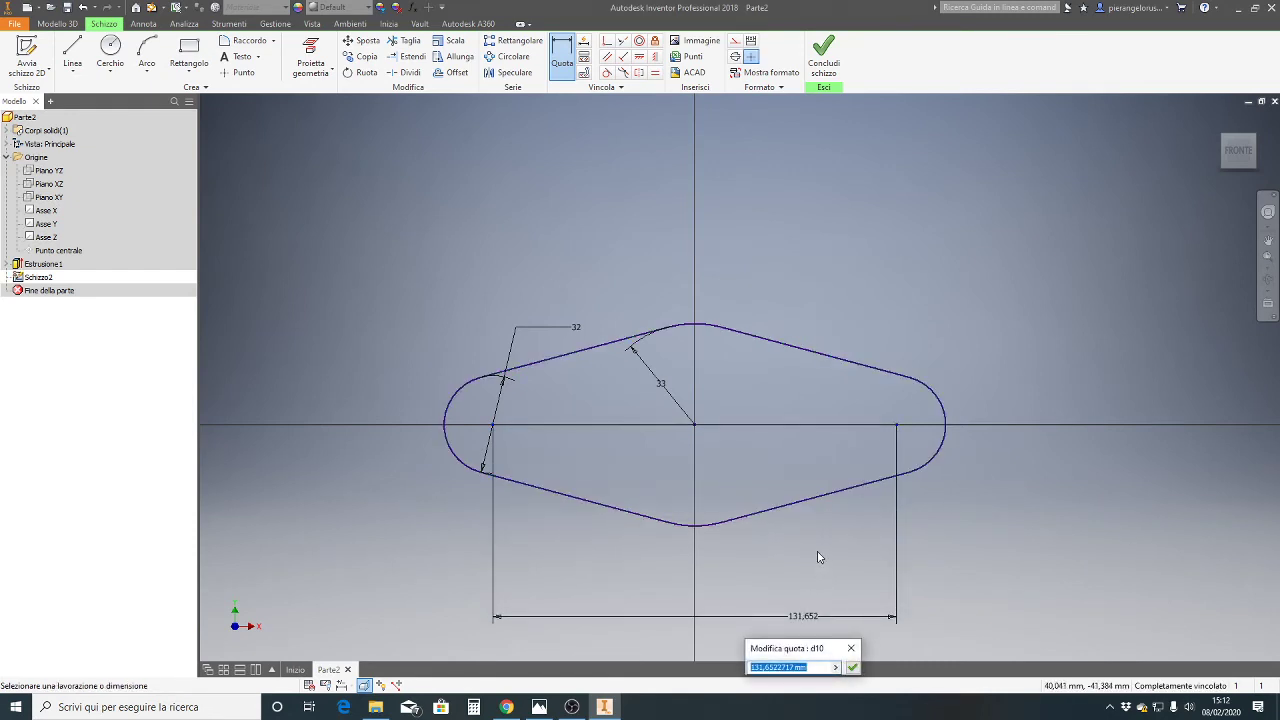
text(116)
key(Return)
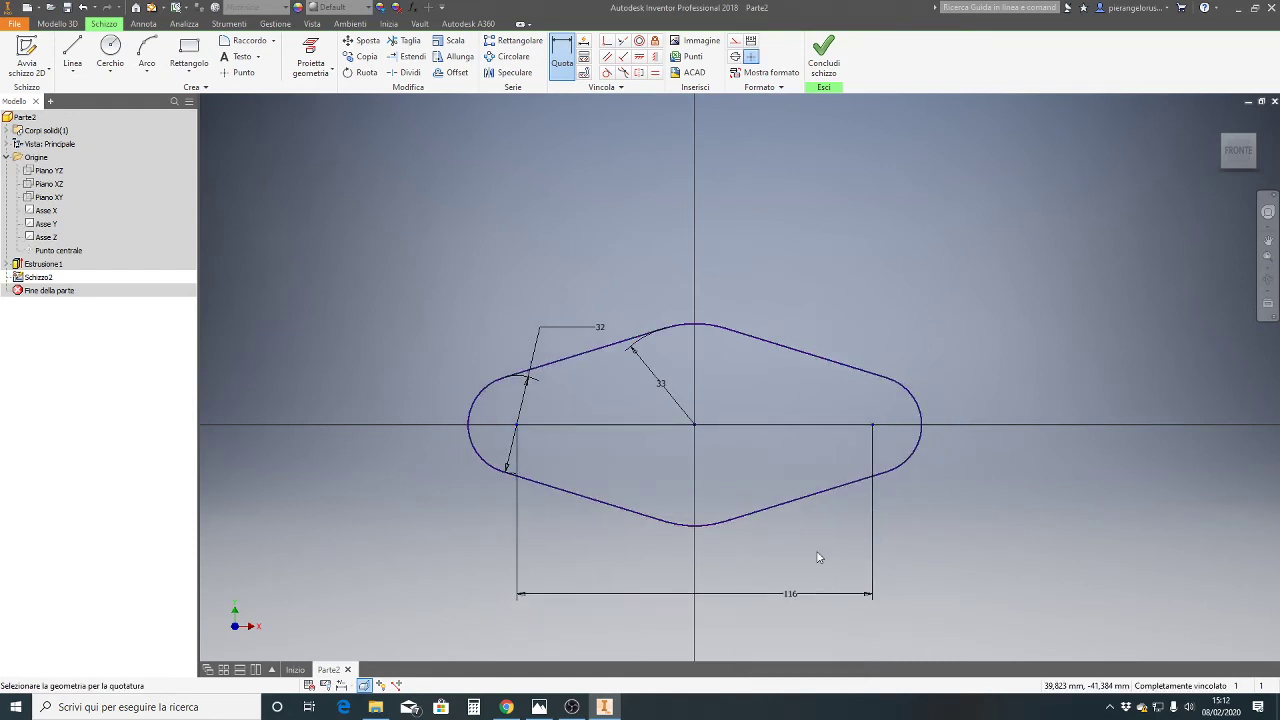
click(824, 55)
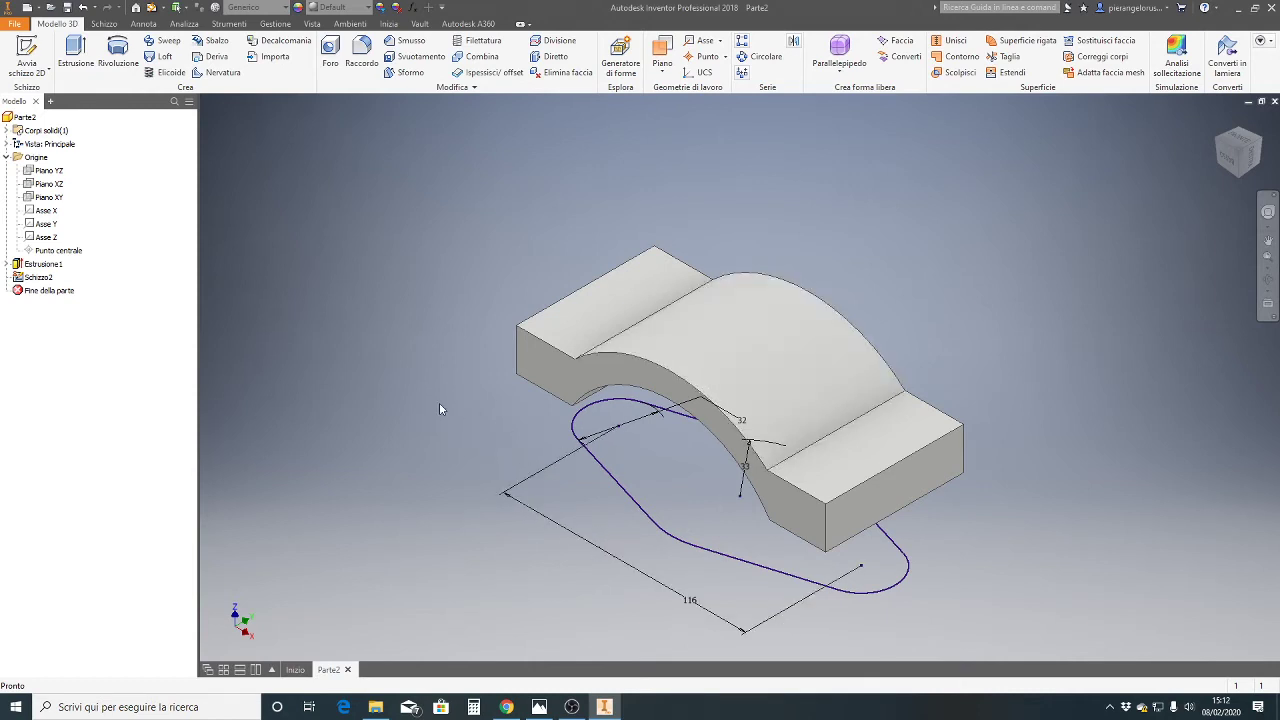
click(76, 52)
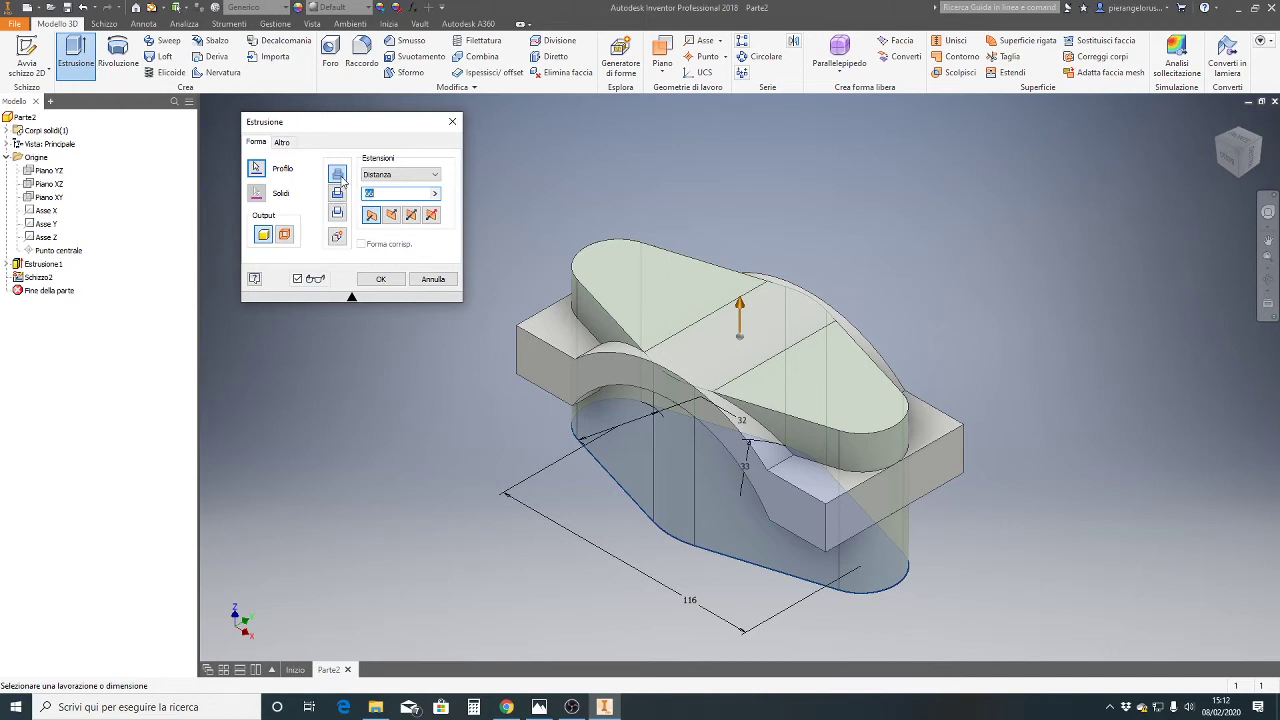
text(66)
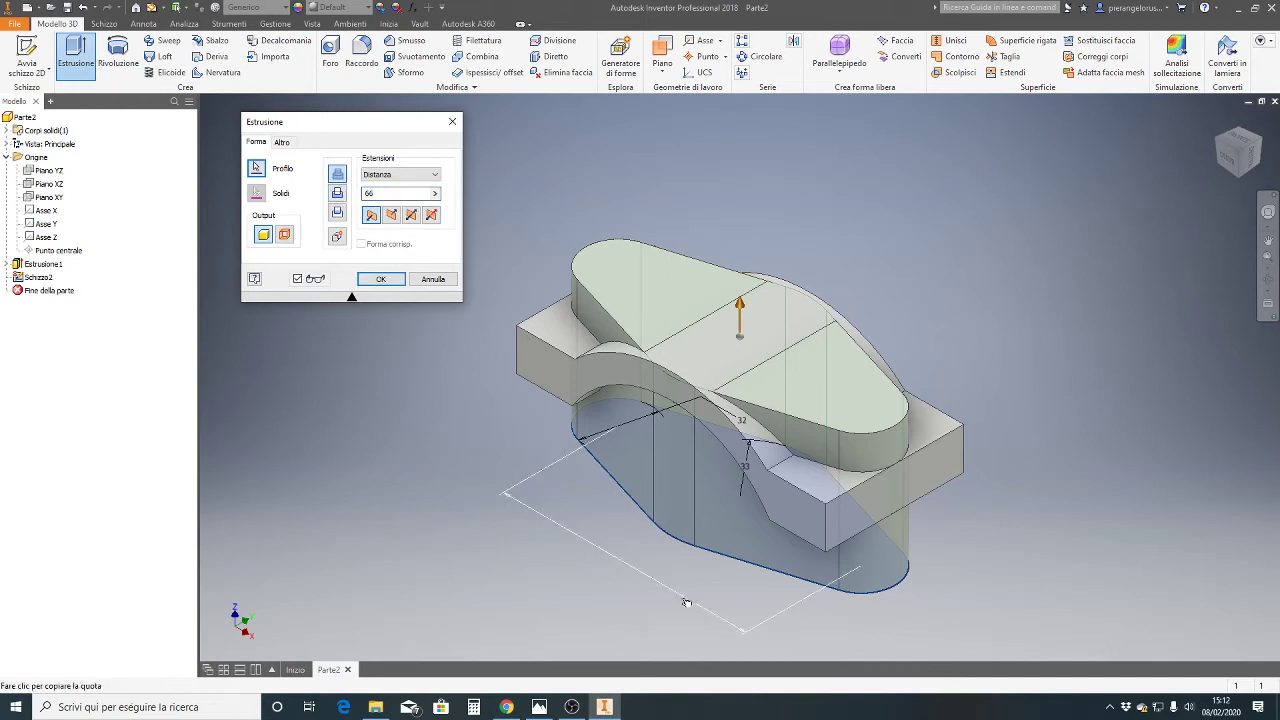
click(338, 197)
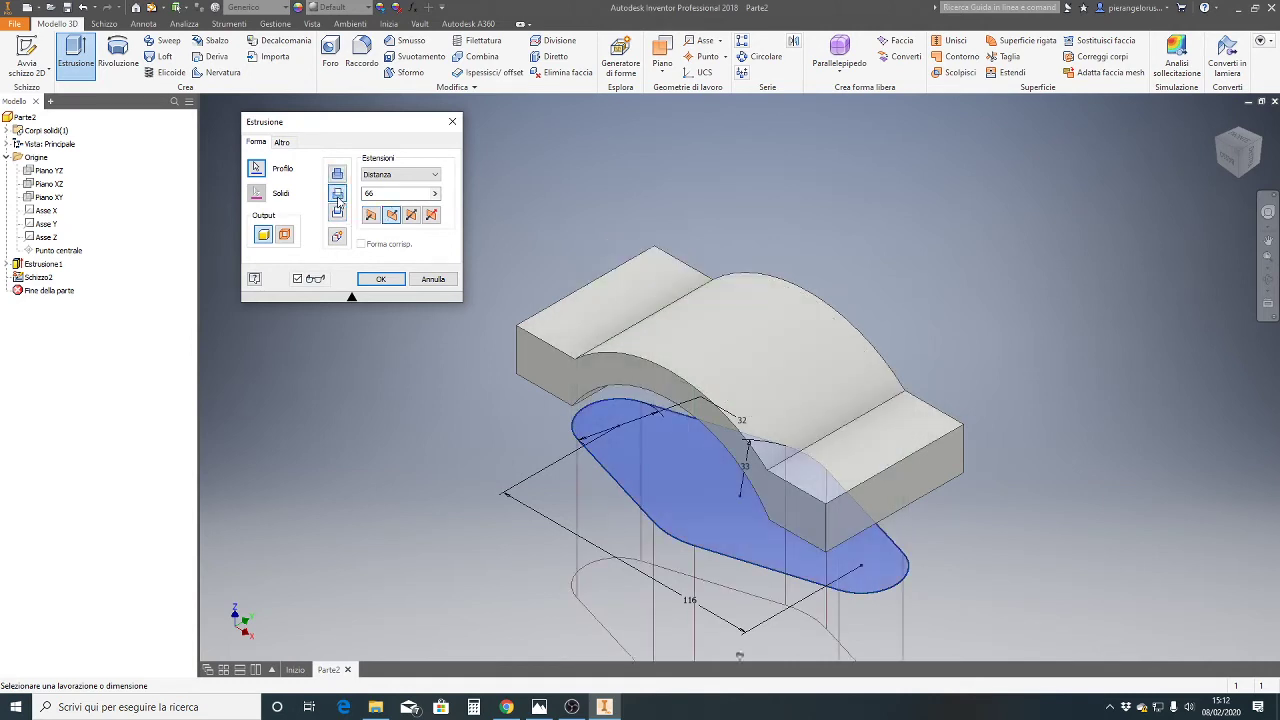
click(338, 214)
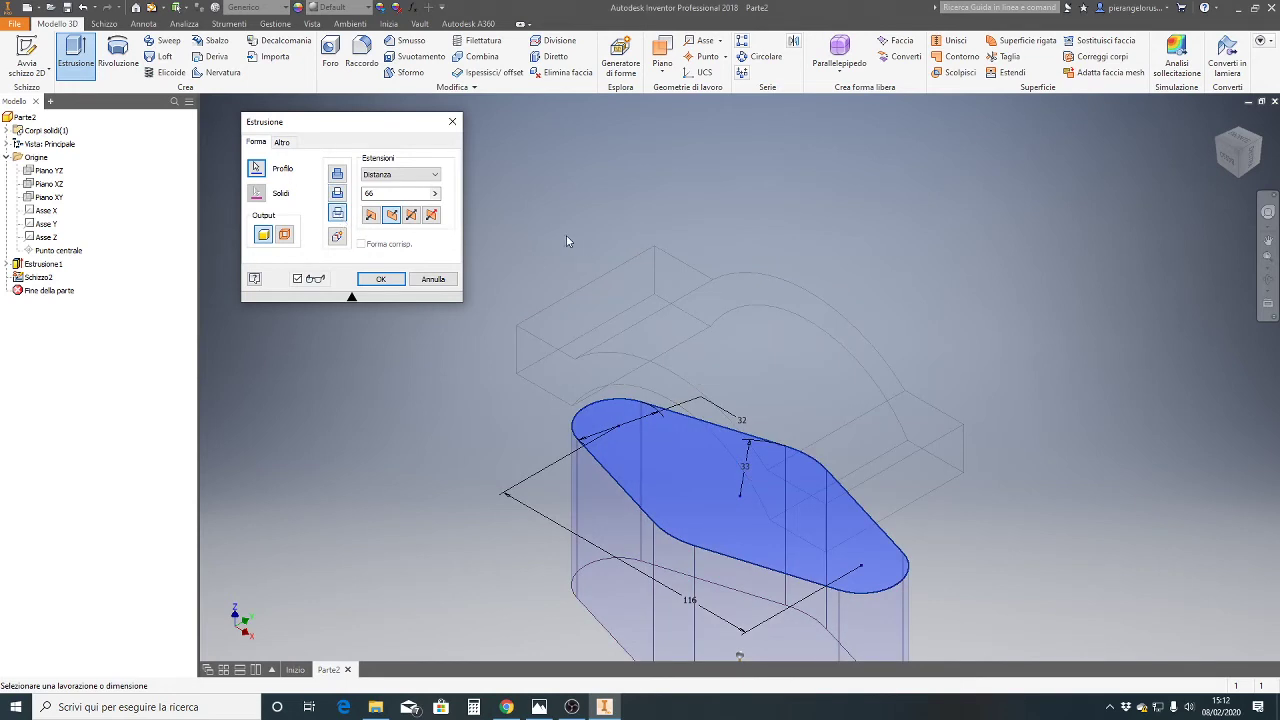
click(381, 279)
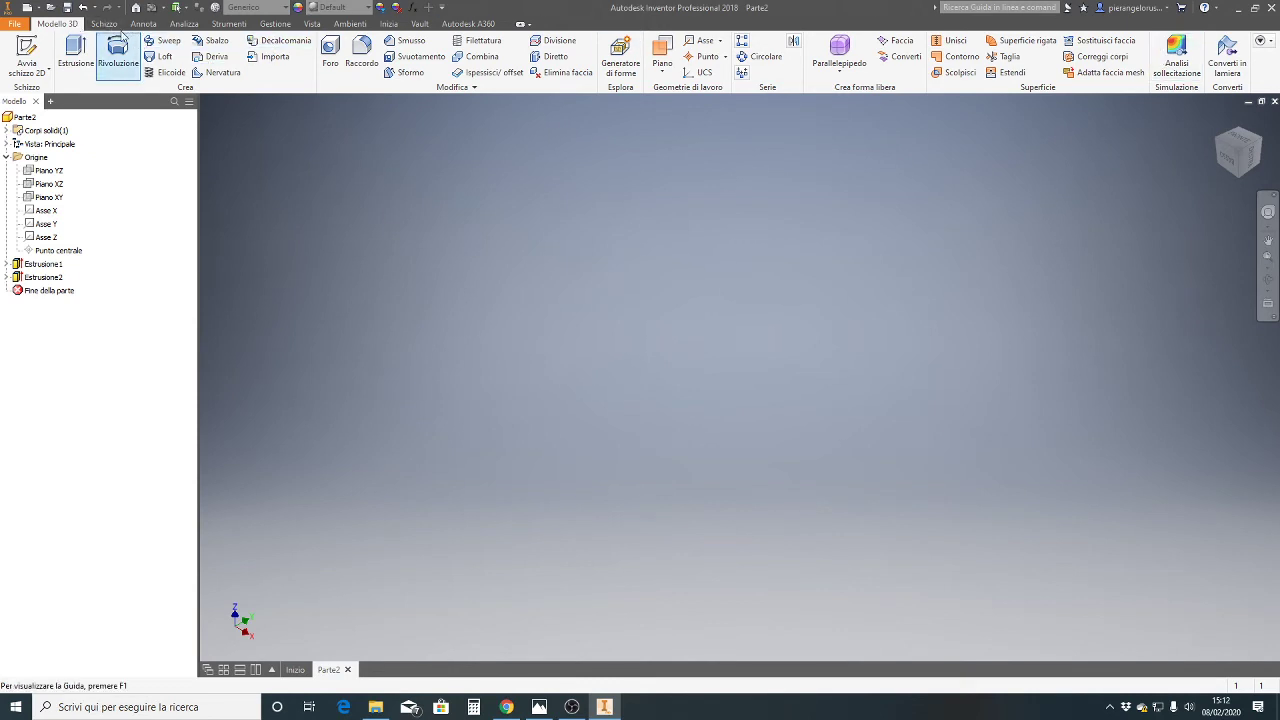
click(84, 7)
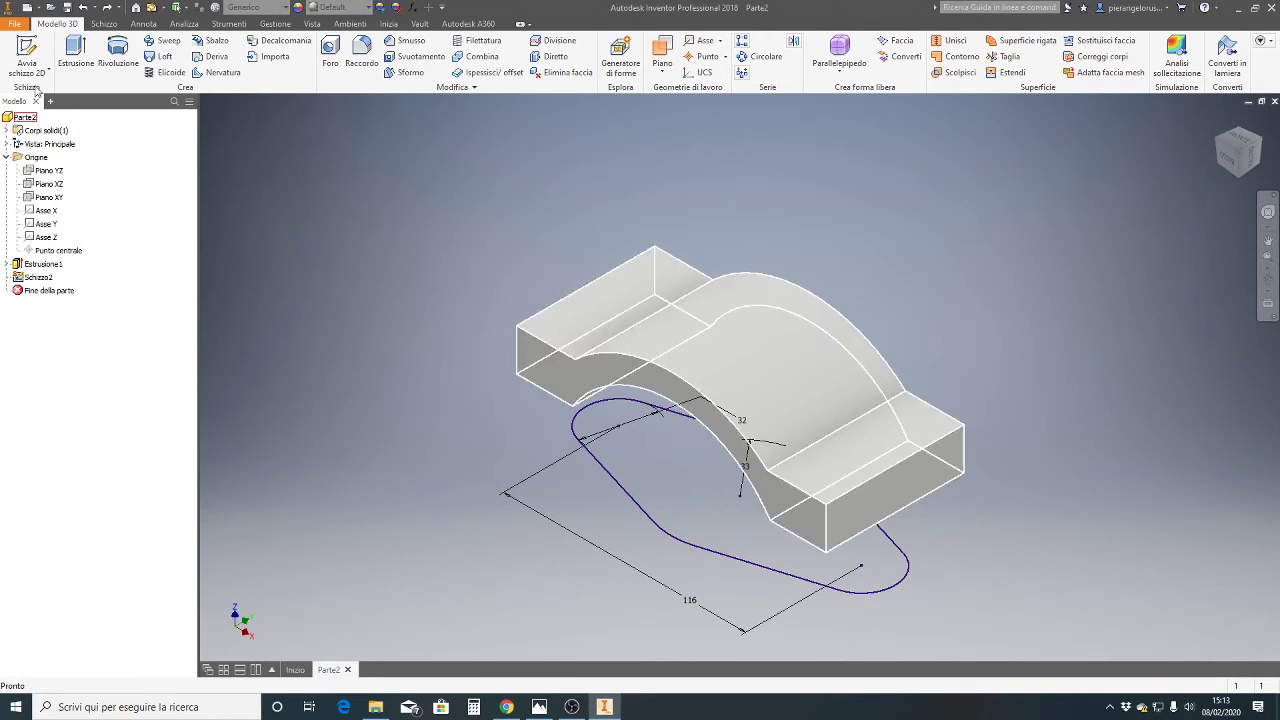
click(78, 50)
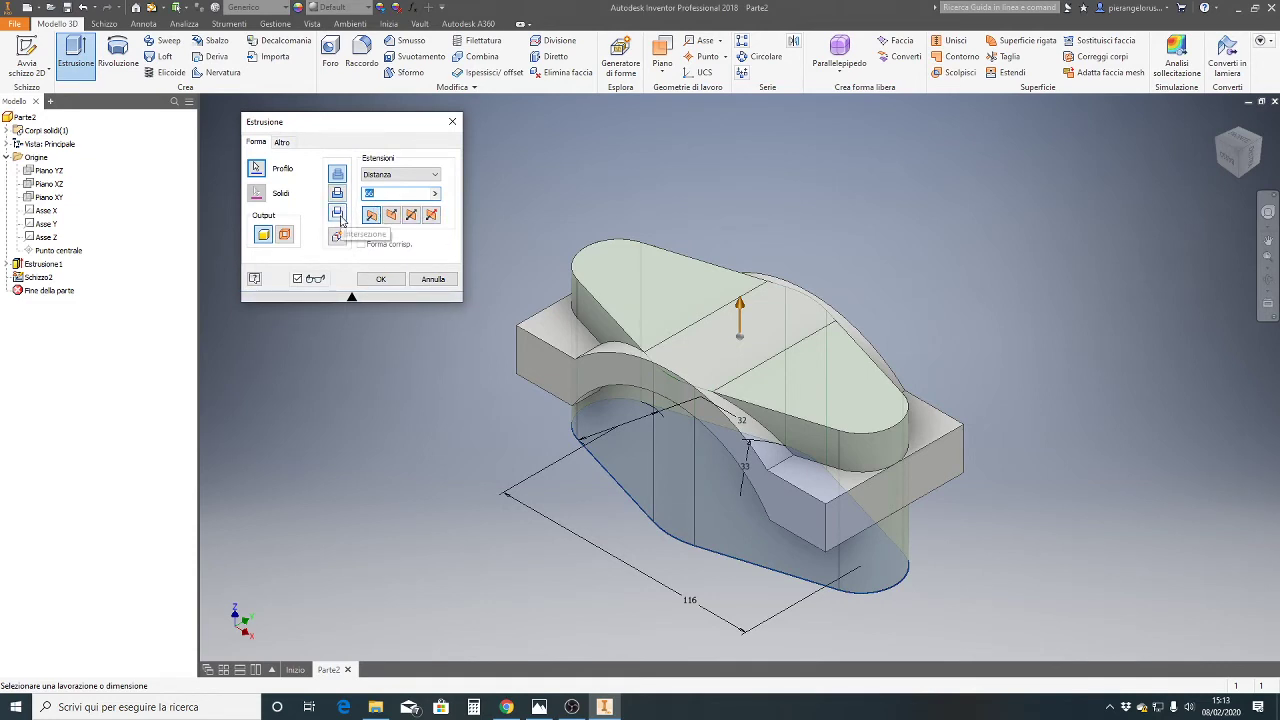
click(434, 175)
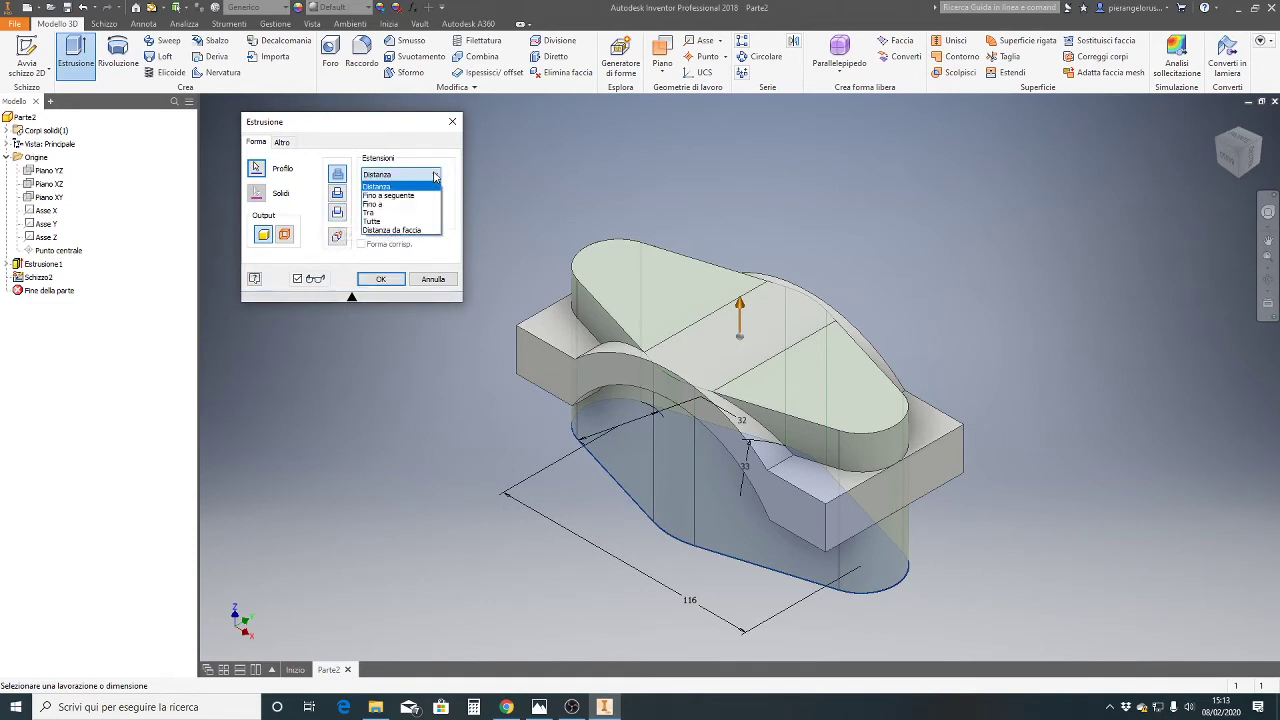
click(383, 221)
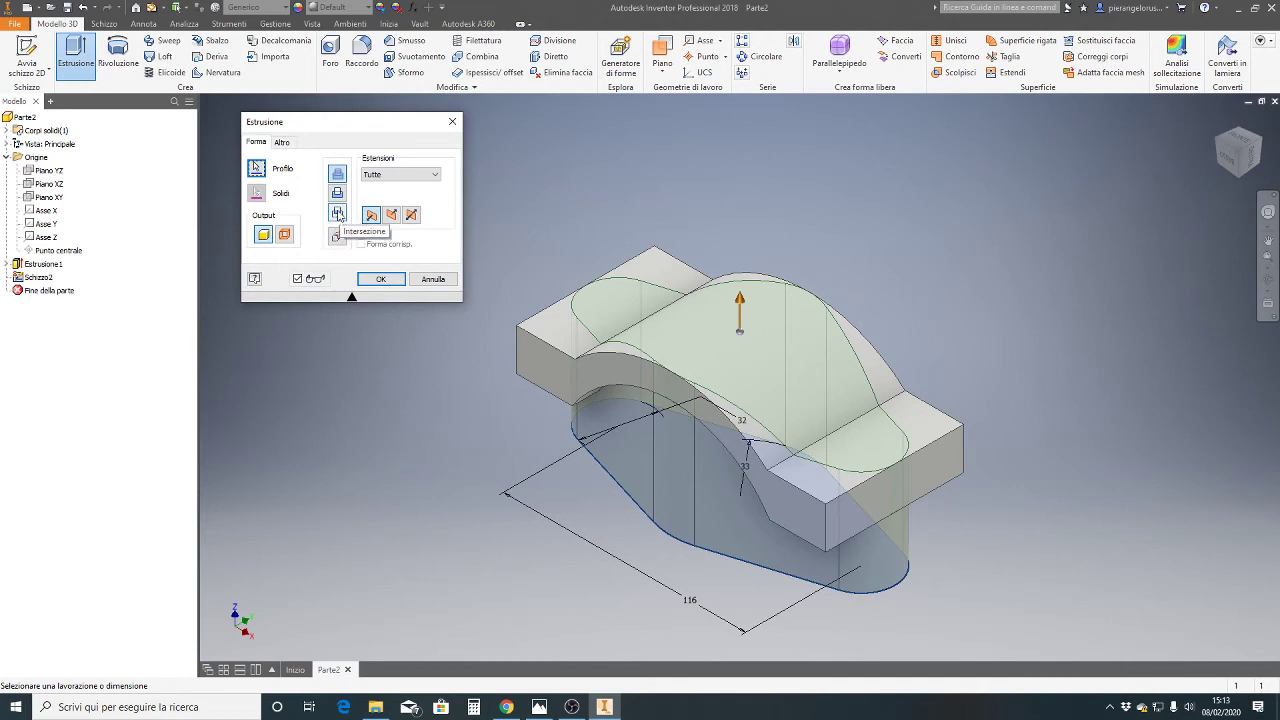
click(338, 214)
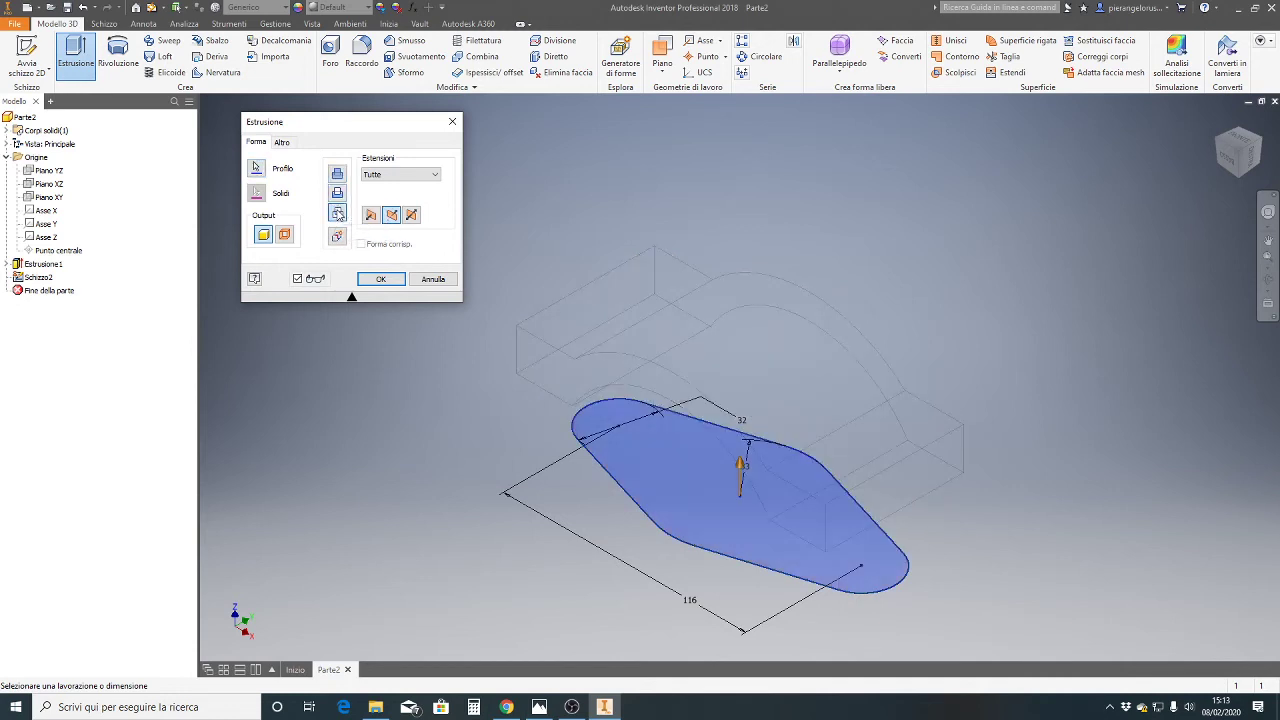
click(375, 279)
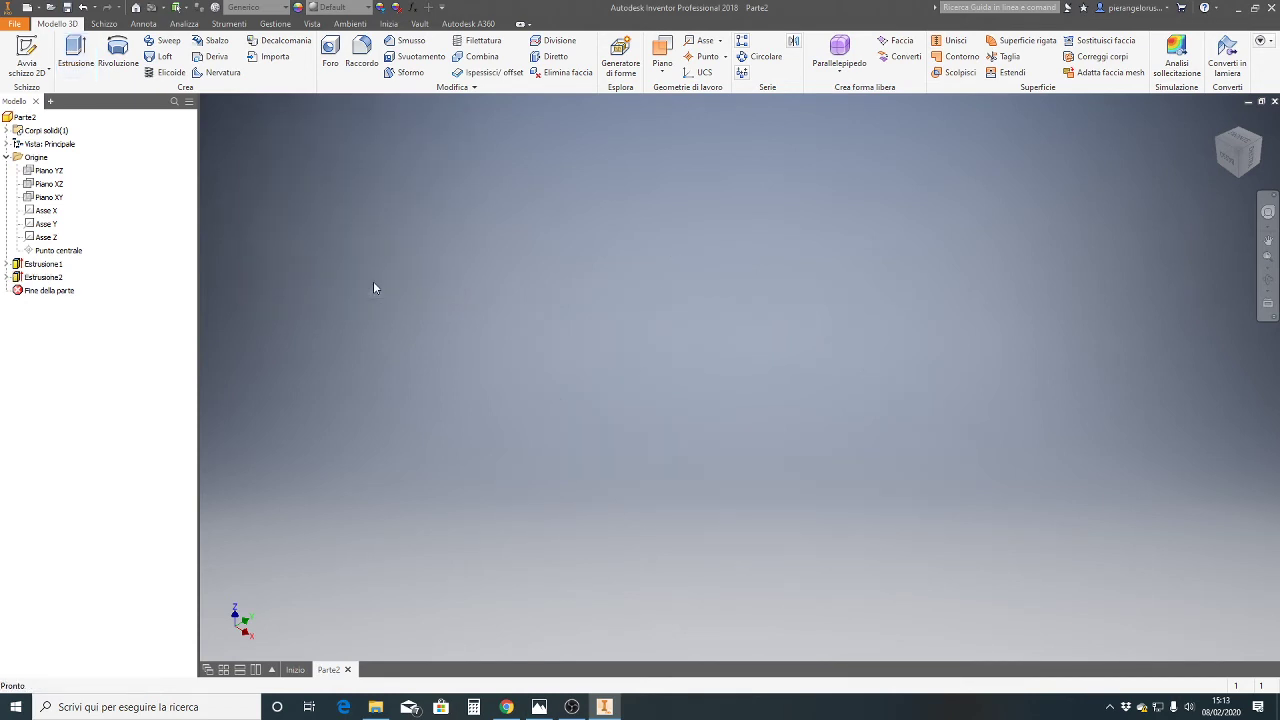
click(84, 9)
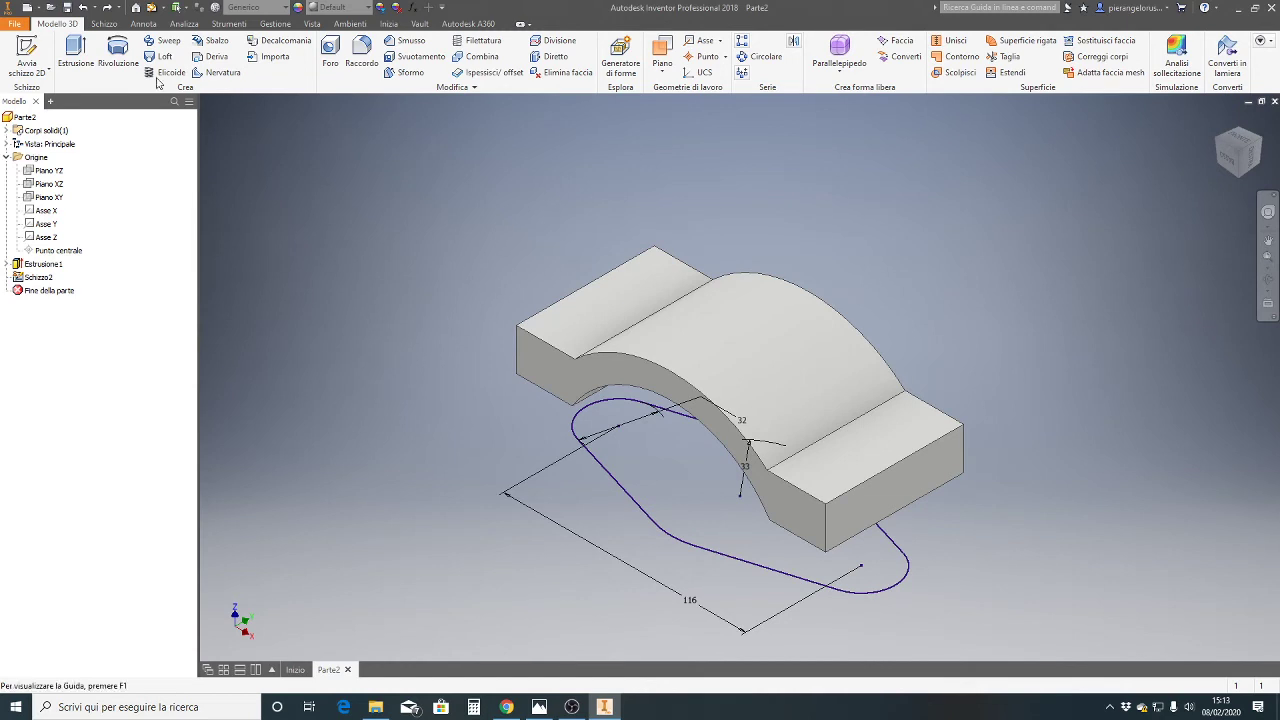
click(75, 52)
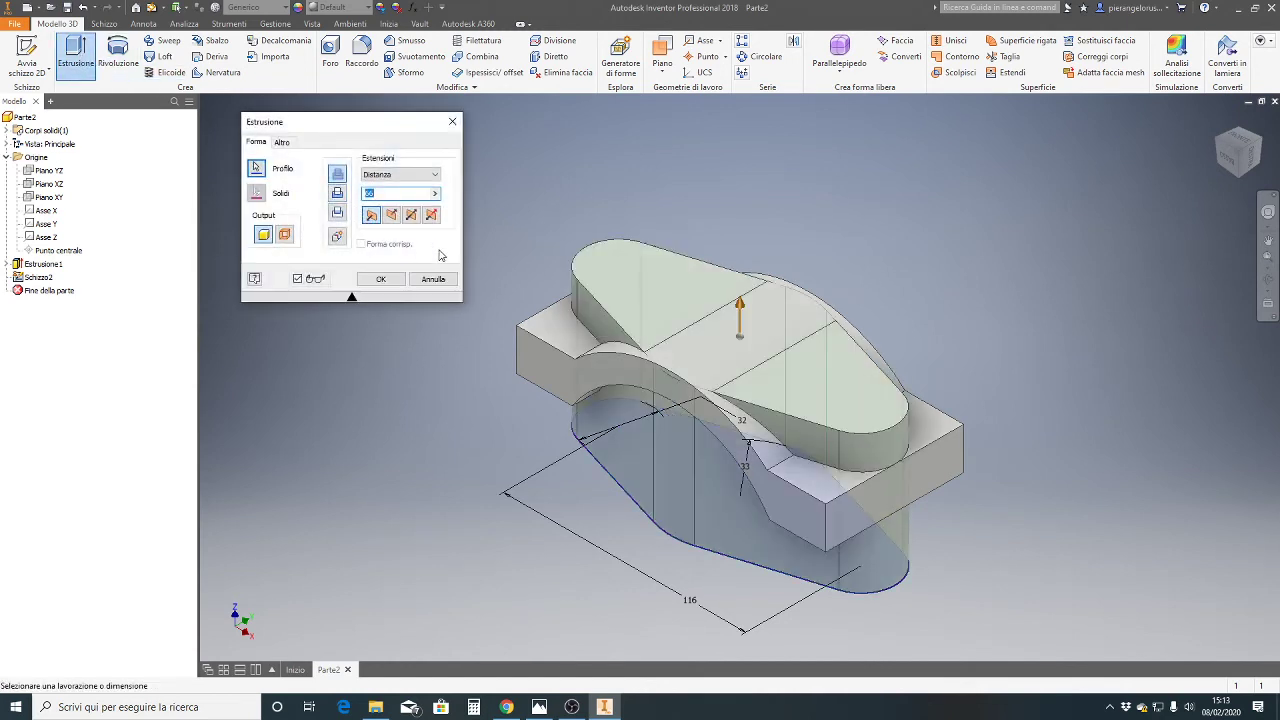
click(337, 193)
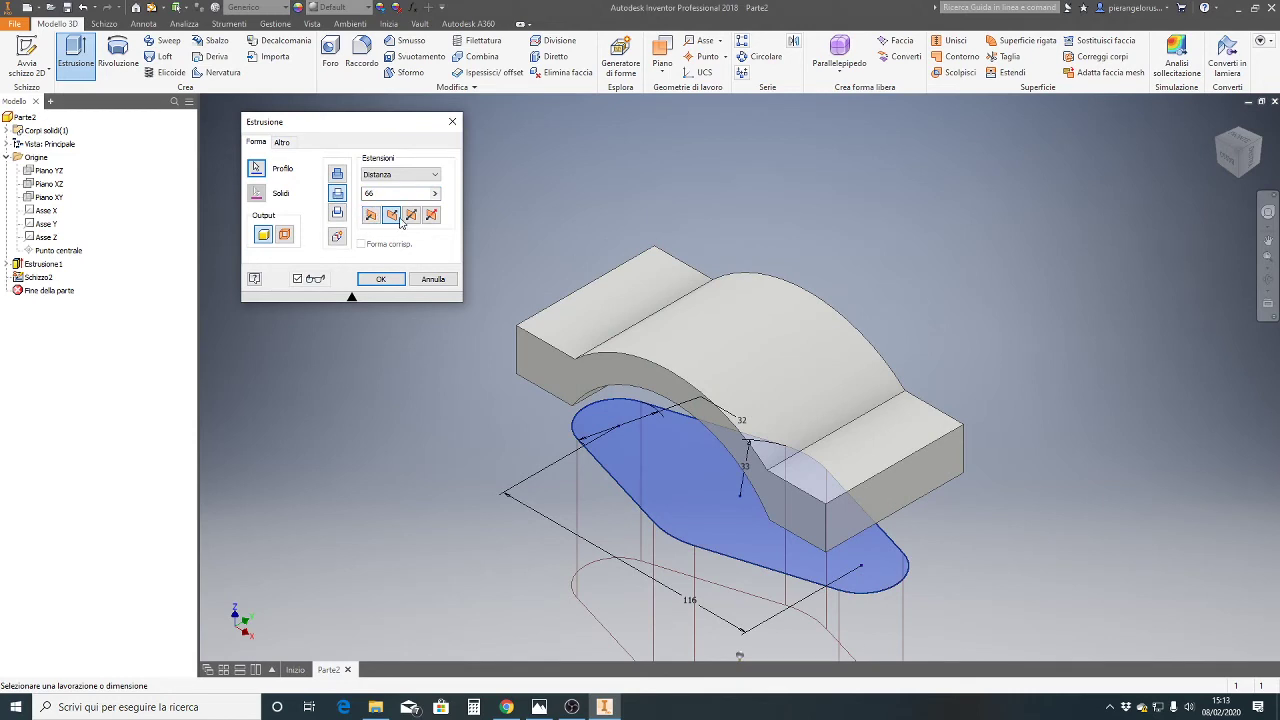
click(432, 175)
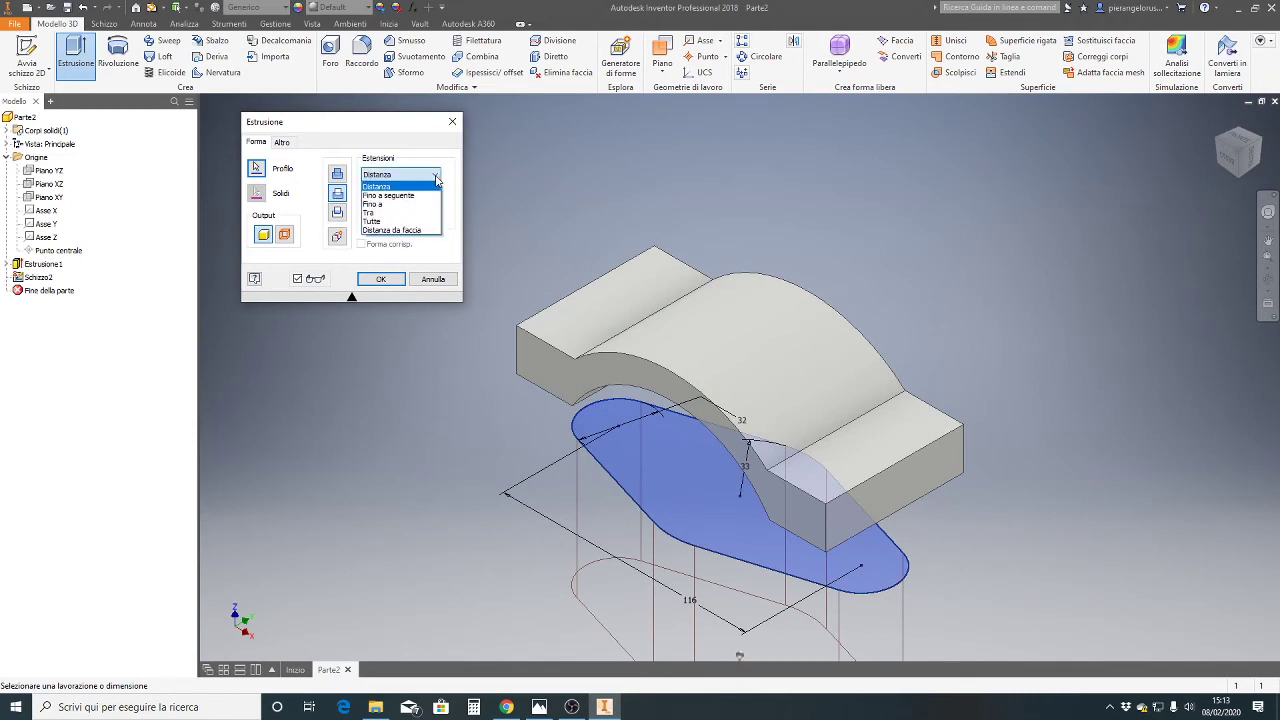
click(381, 222)
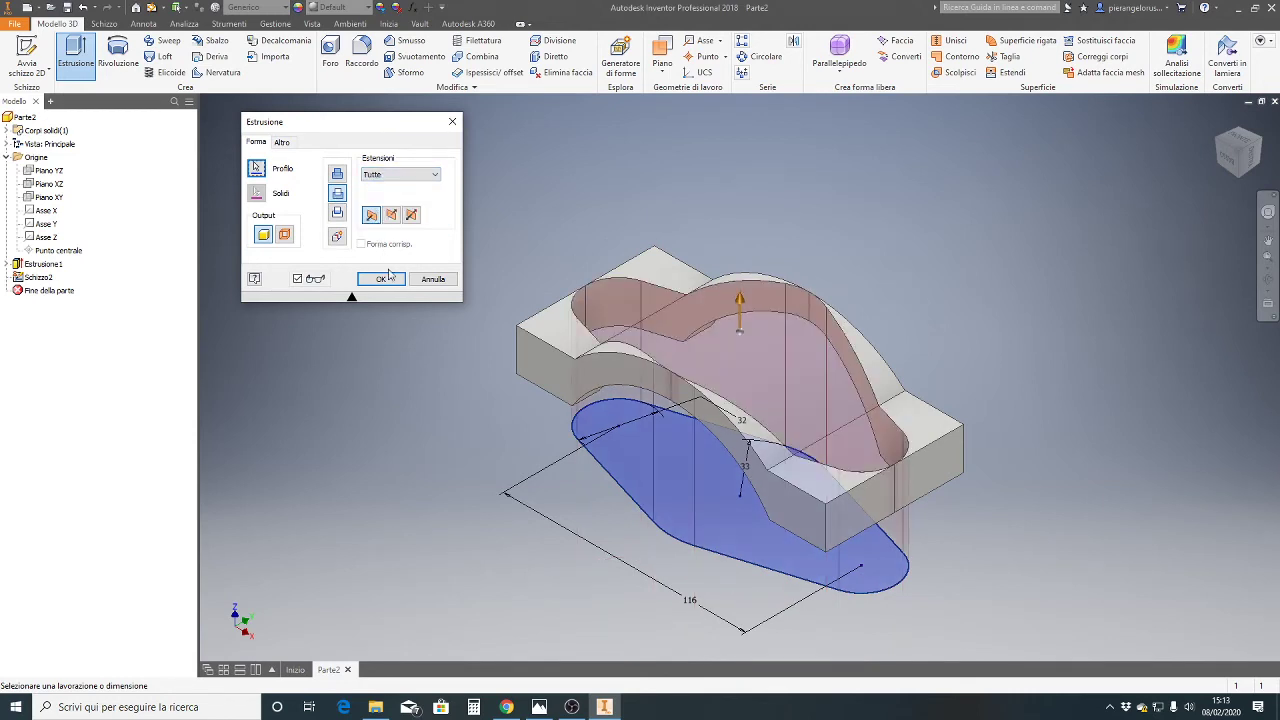
click(338, 215)
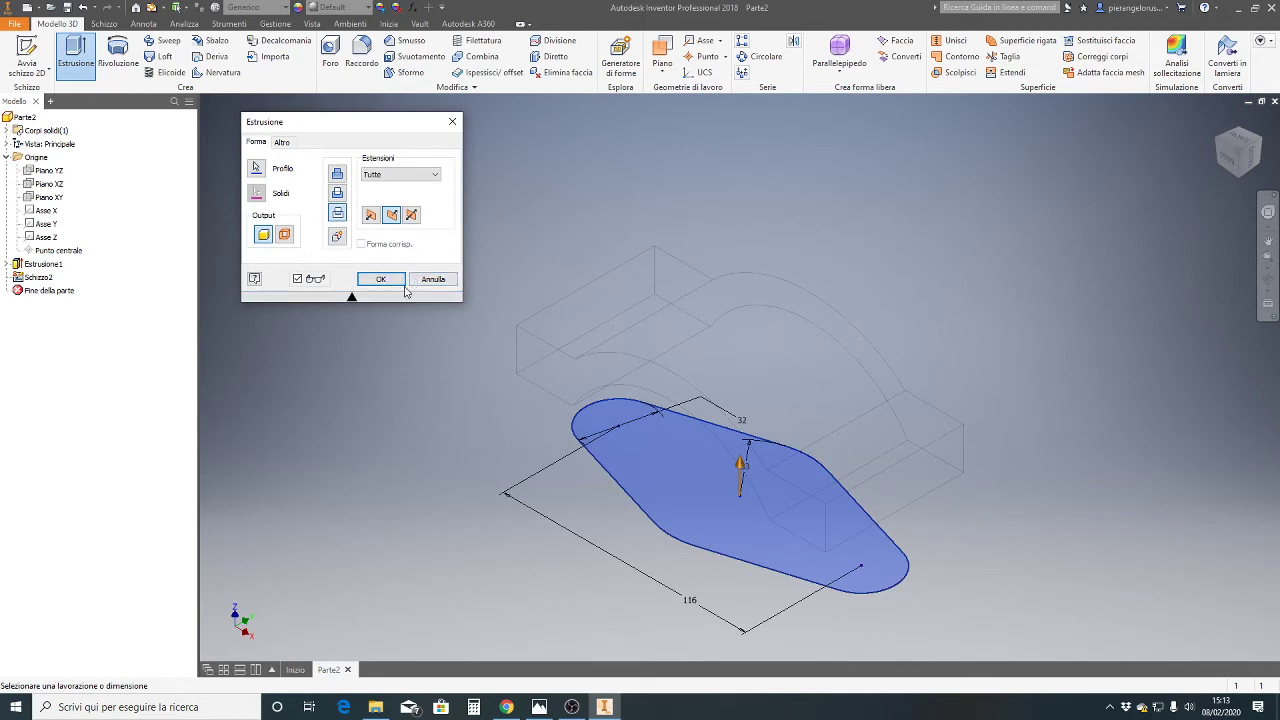
click(338, 192)
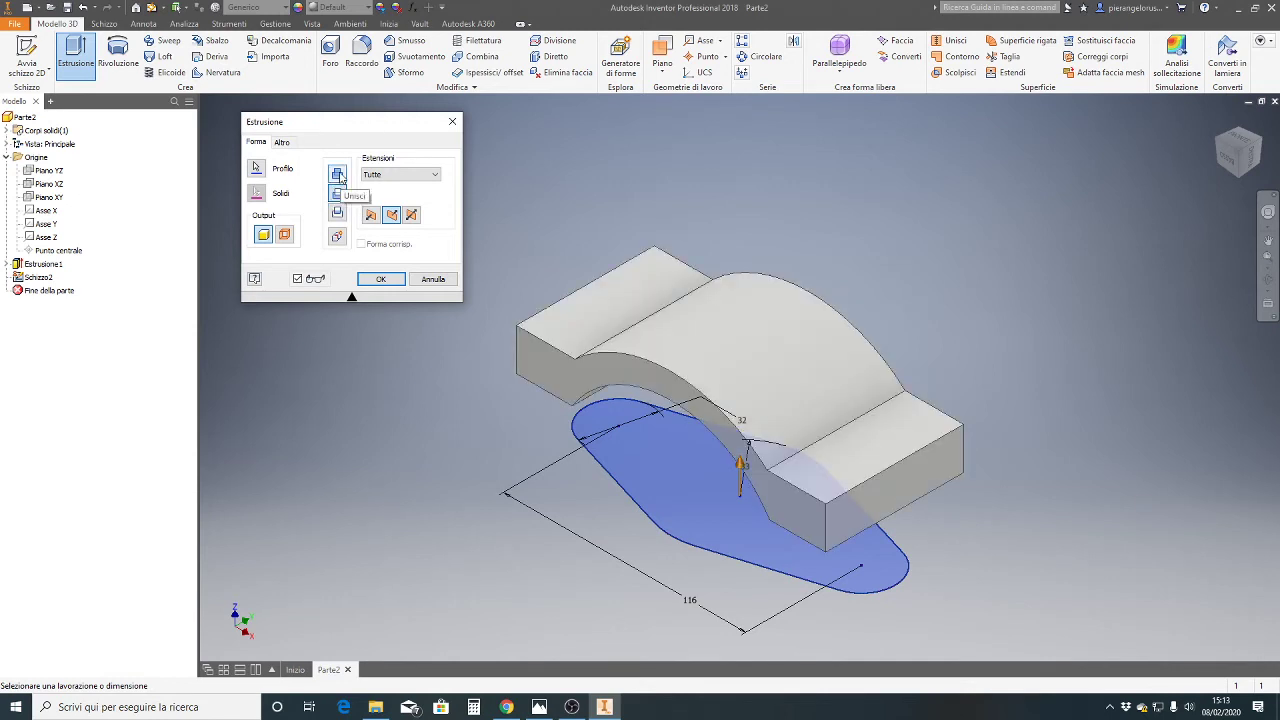
click(339, 175)
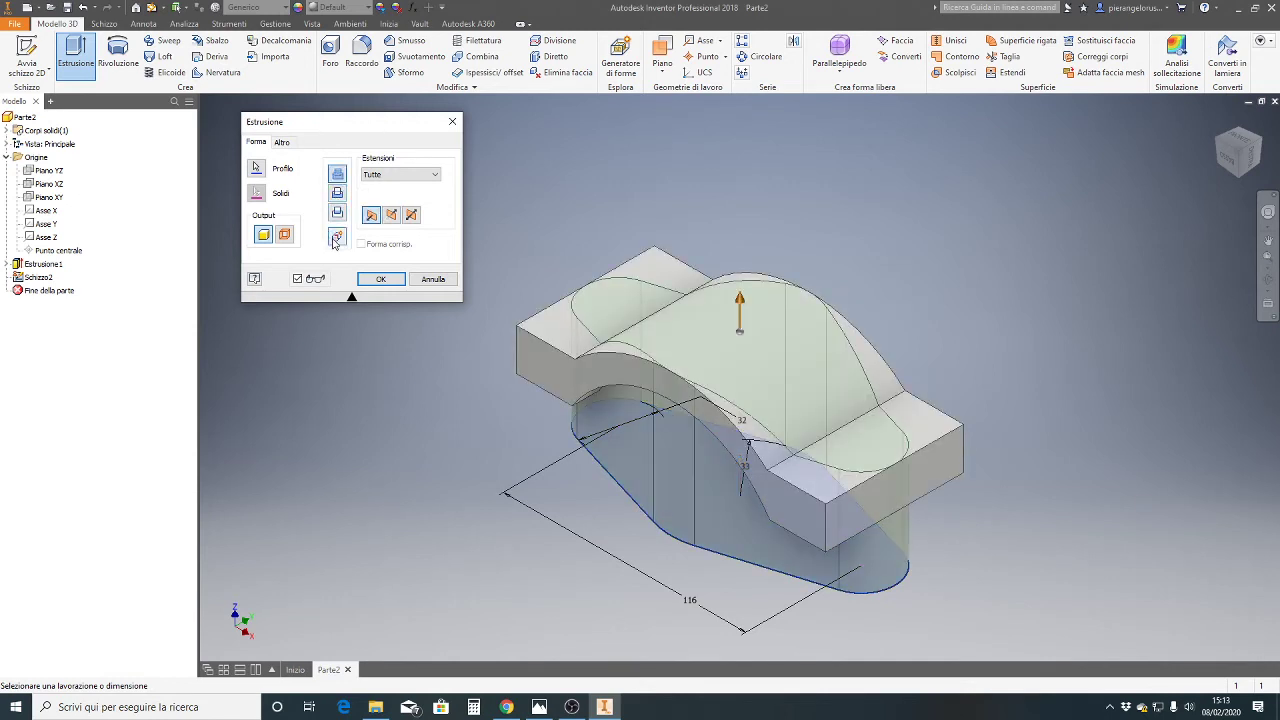
click(433, 284)
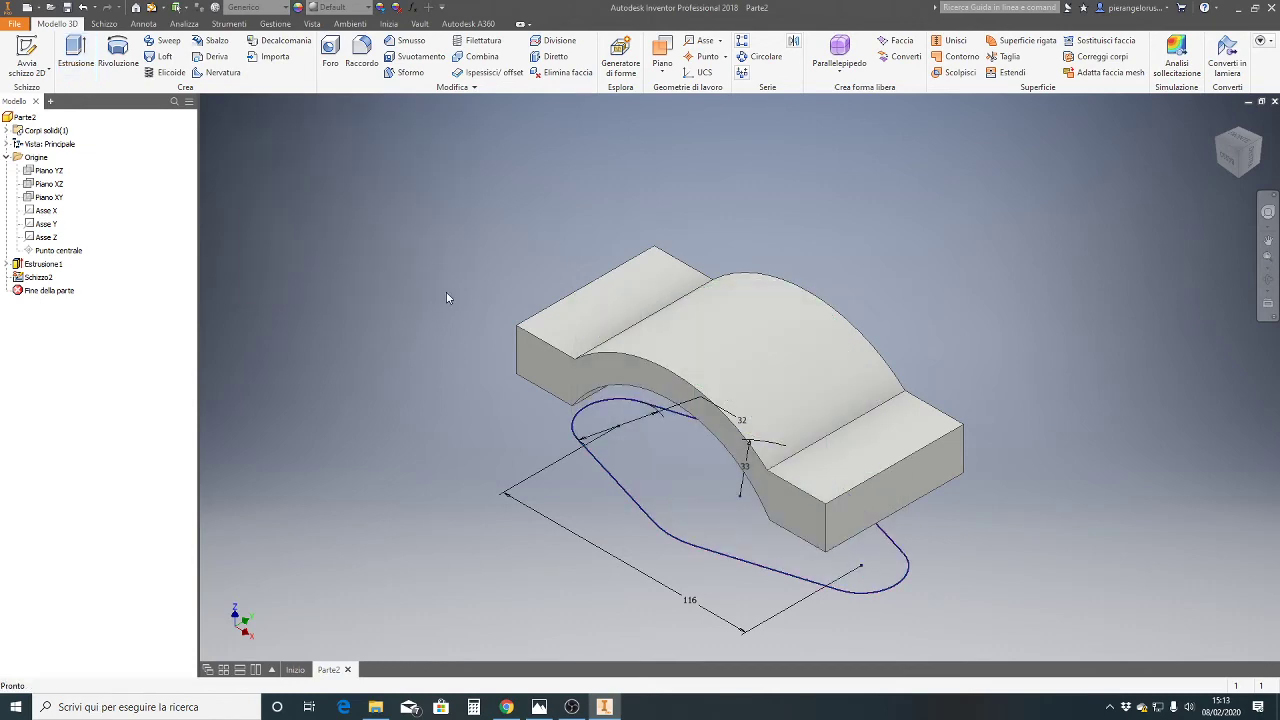
Reopen Schizzo2, draw a large rectangle enclosing the slot outline, and finish the sketch
double_click(36, 278)
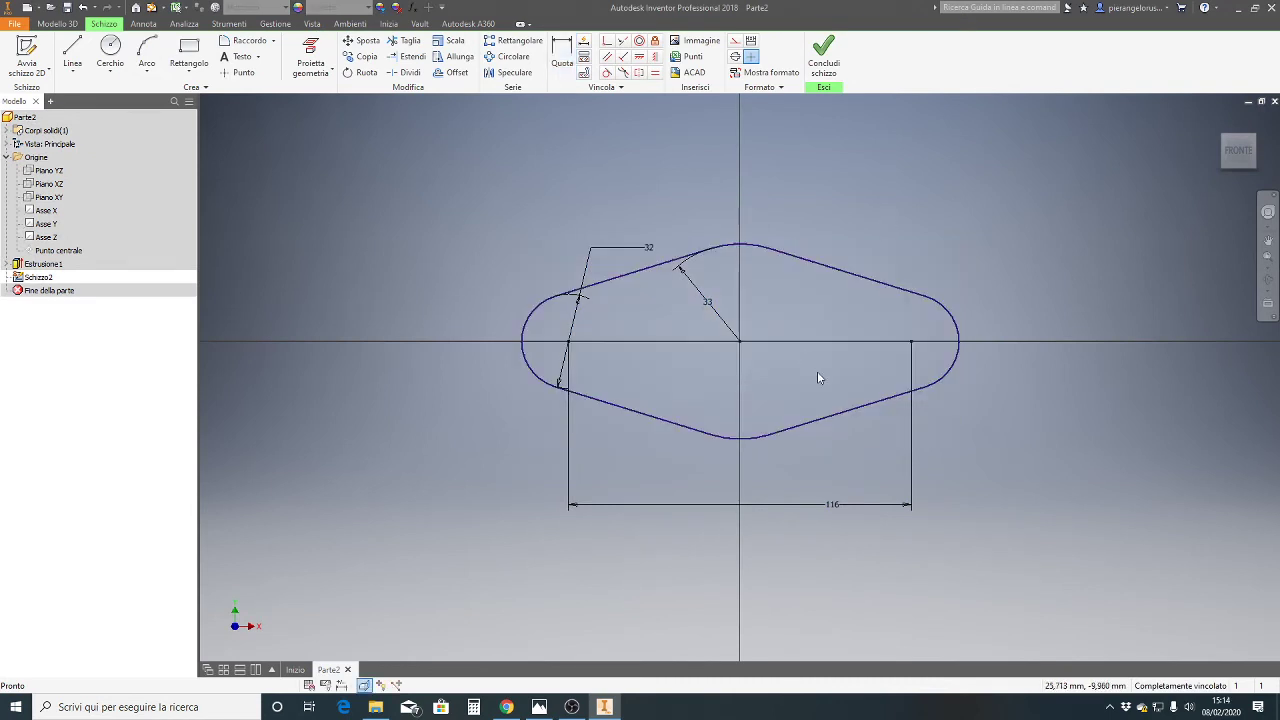
click(198, 47)
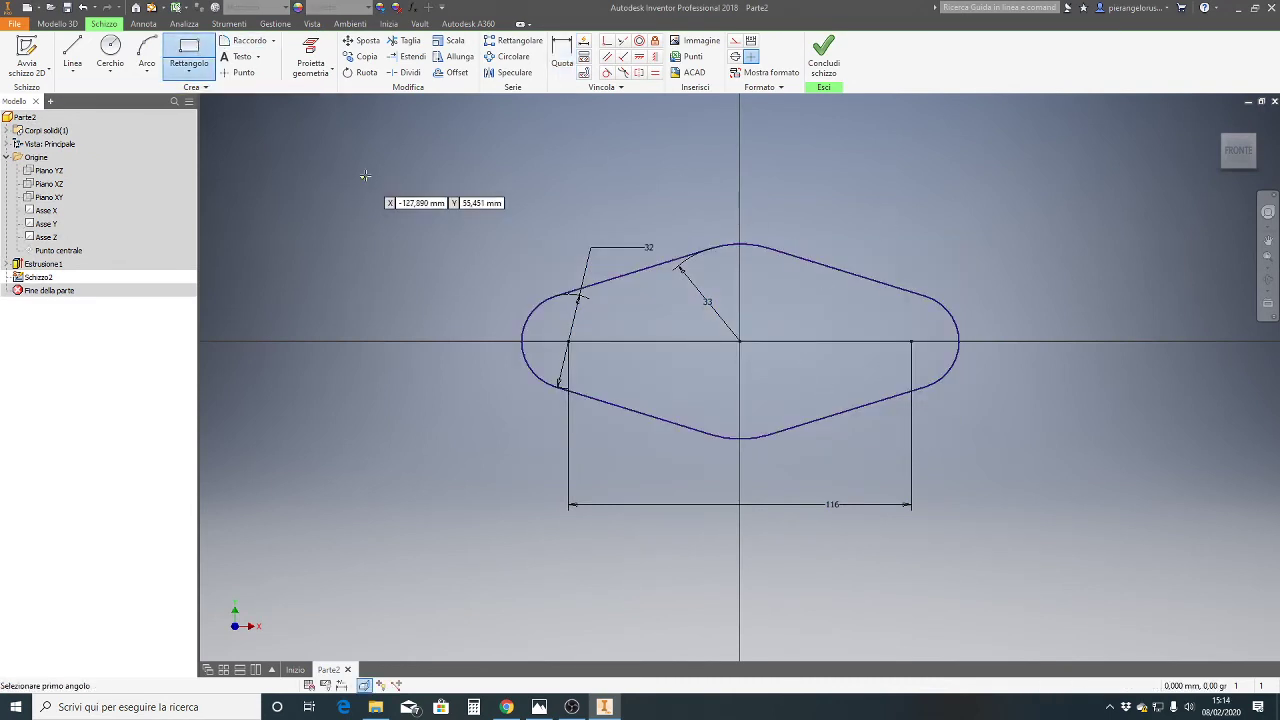
click(351, 127)
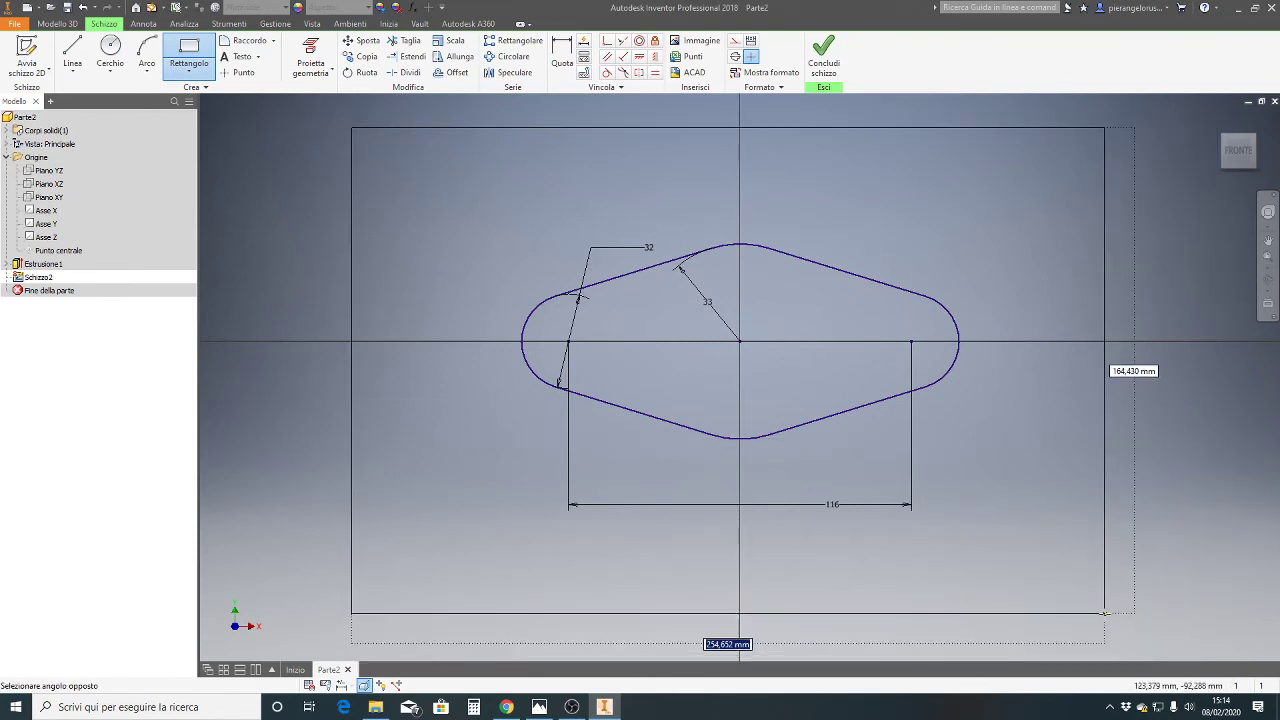
click(1098, 601)
key(super+6)
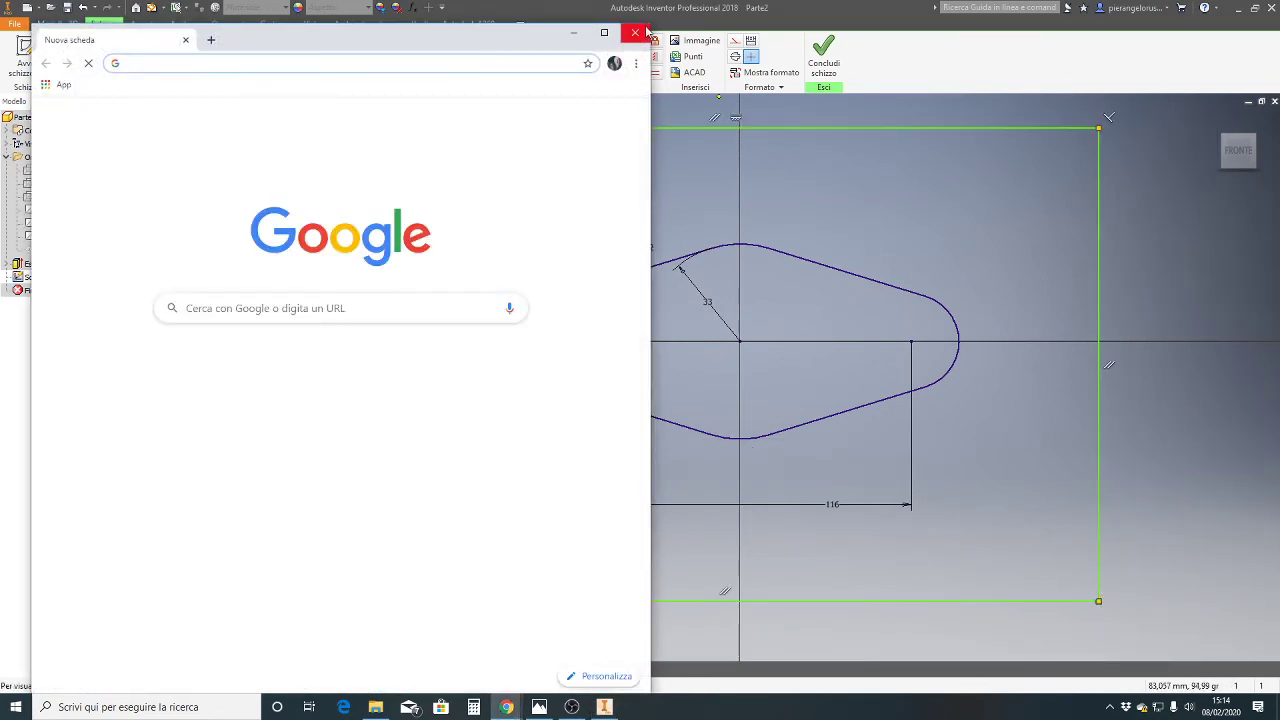
click(634, 32)
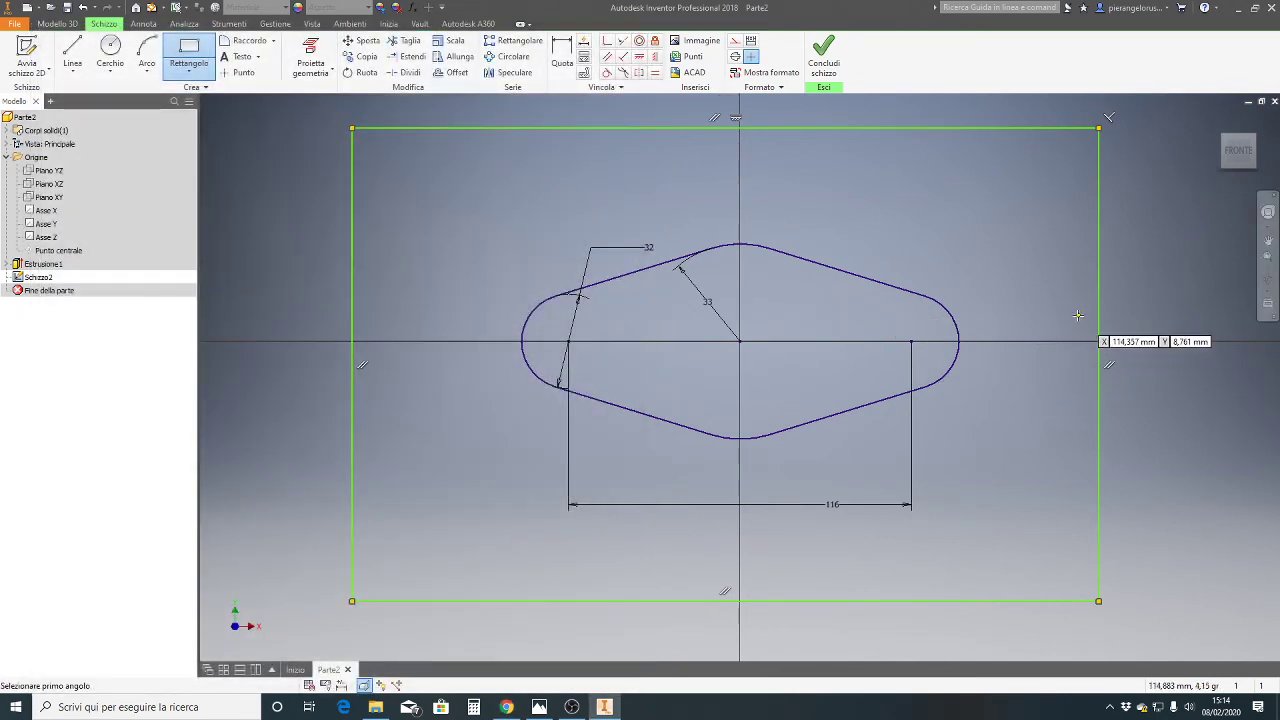
key(Escape)
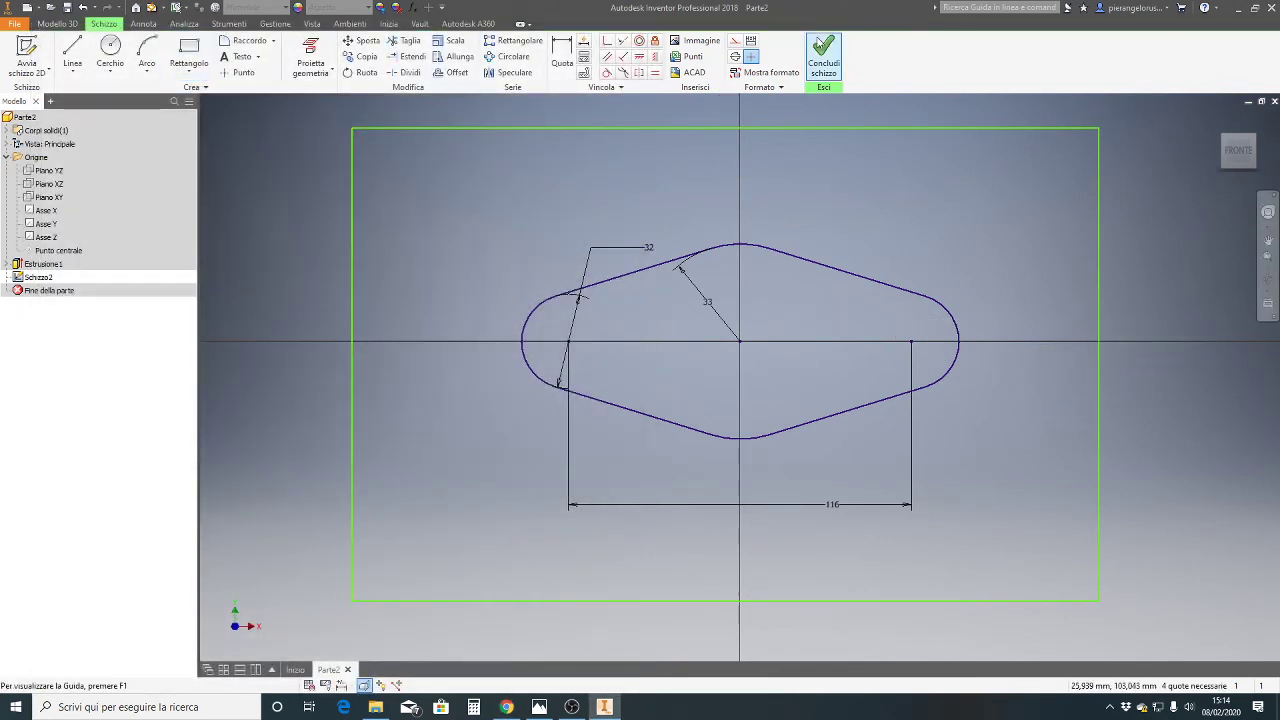
click(824, 55)
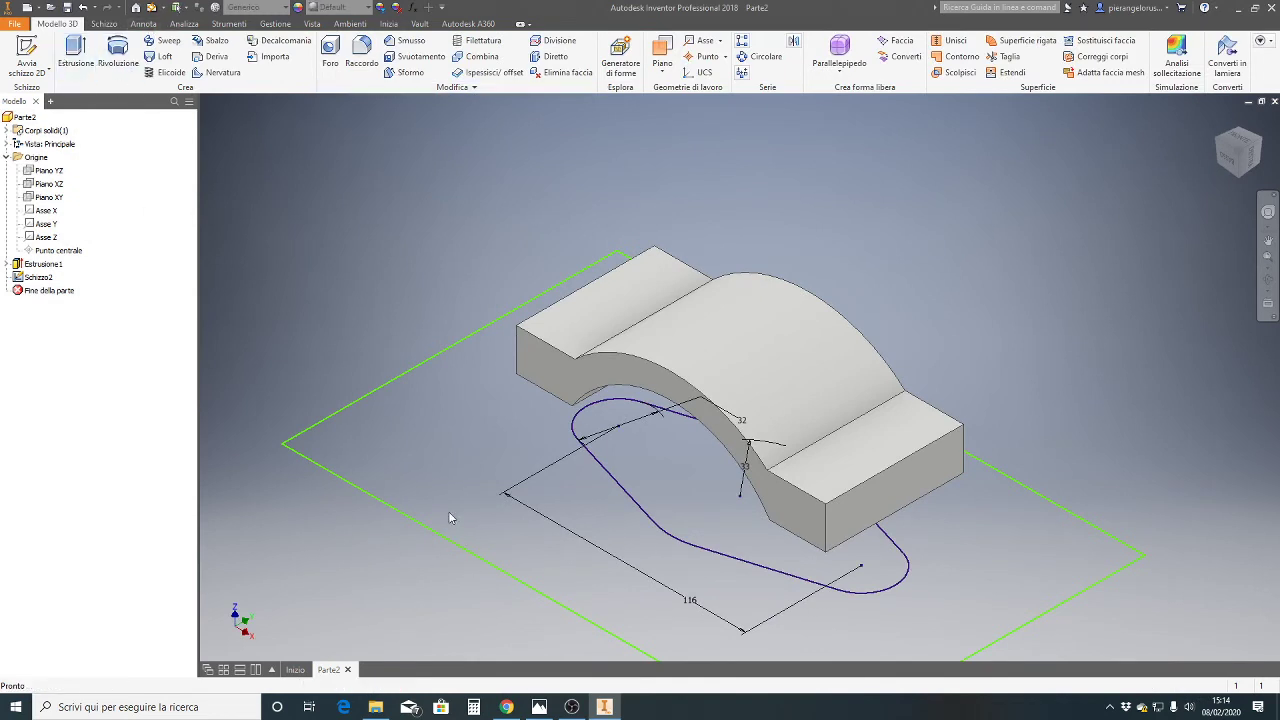
Extrude the slot outline with Tutte extents in direction 1, trimming the arched block to it
click(75, 55)
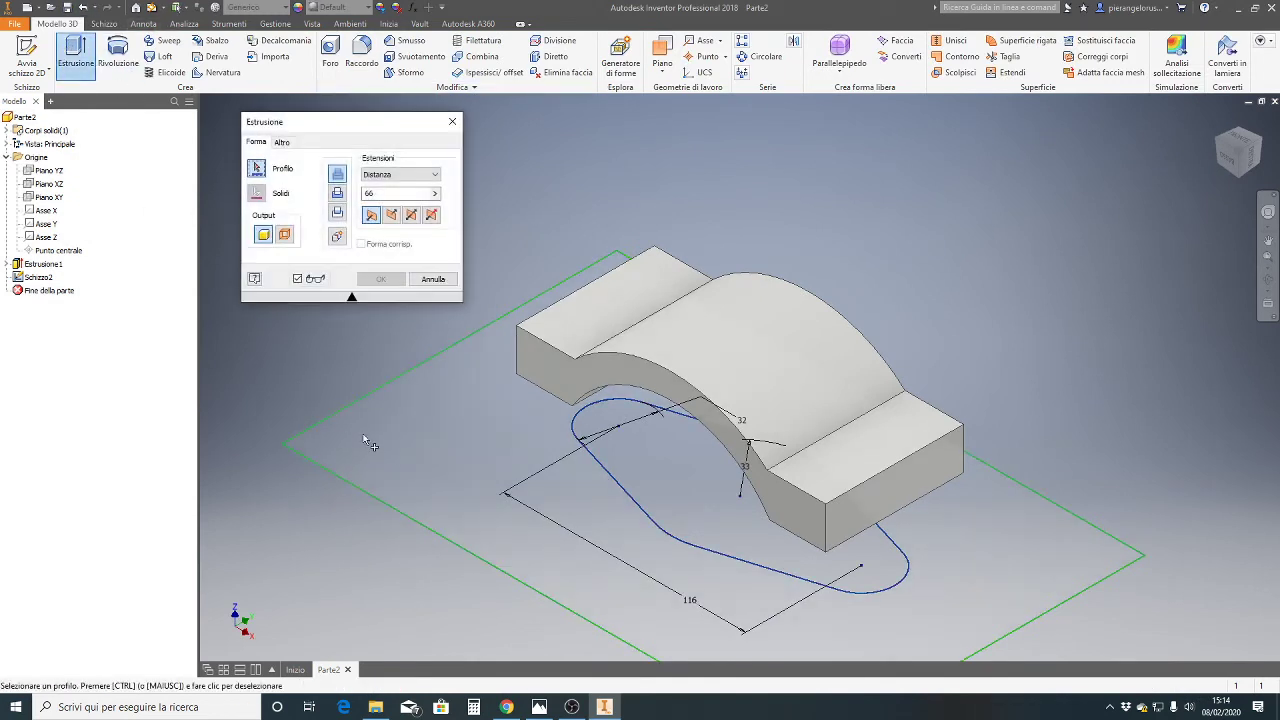
click(399, 455)
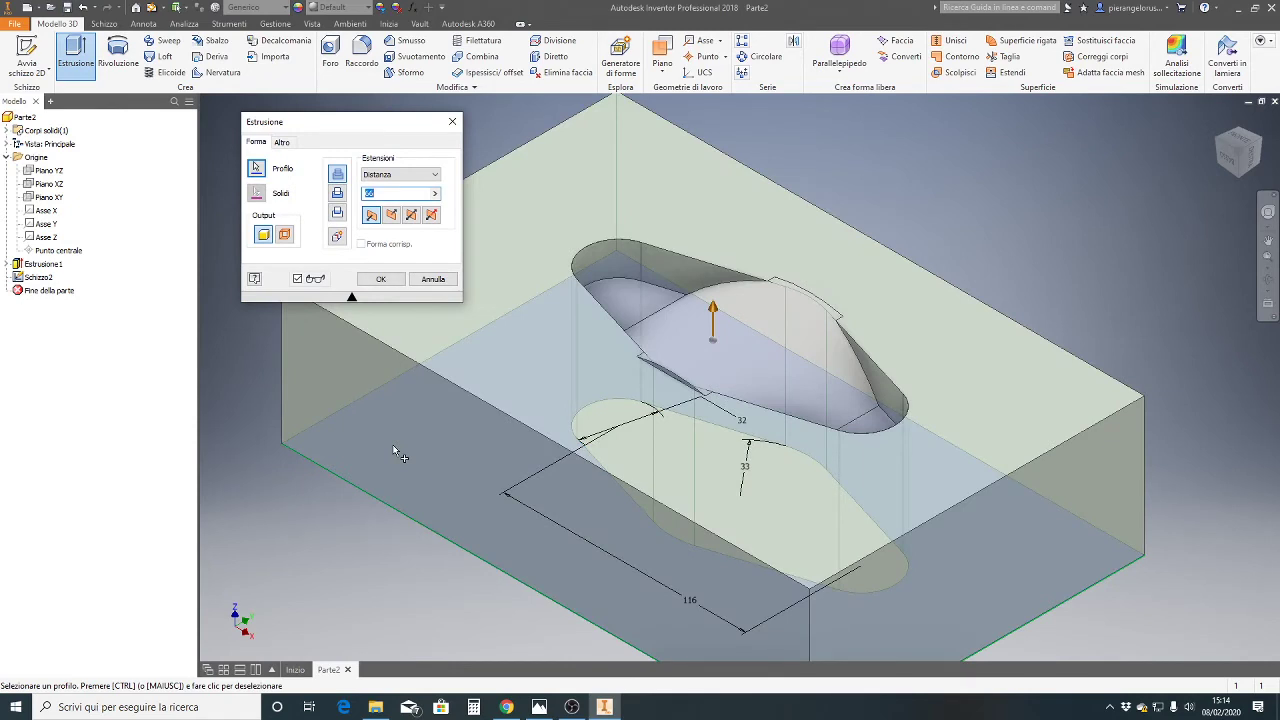
click(435, 175)
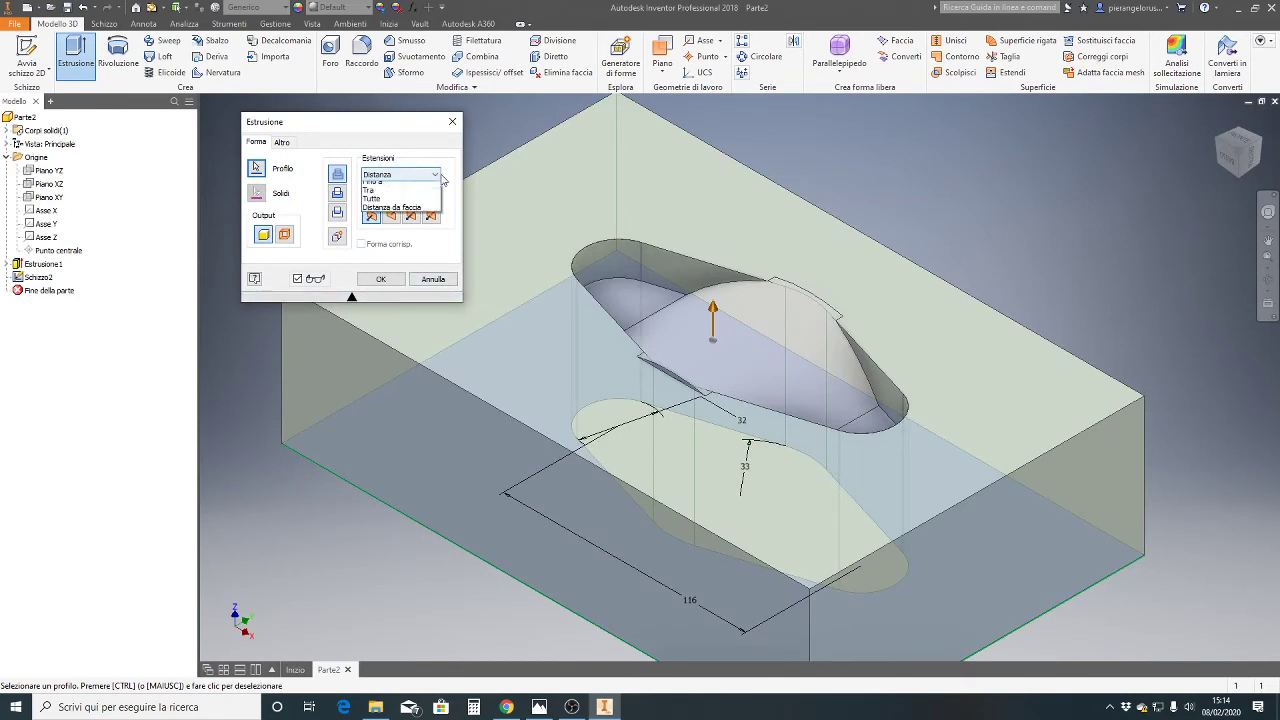
click(392, 221)
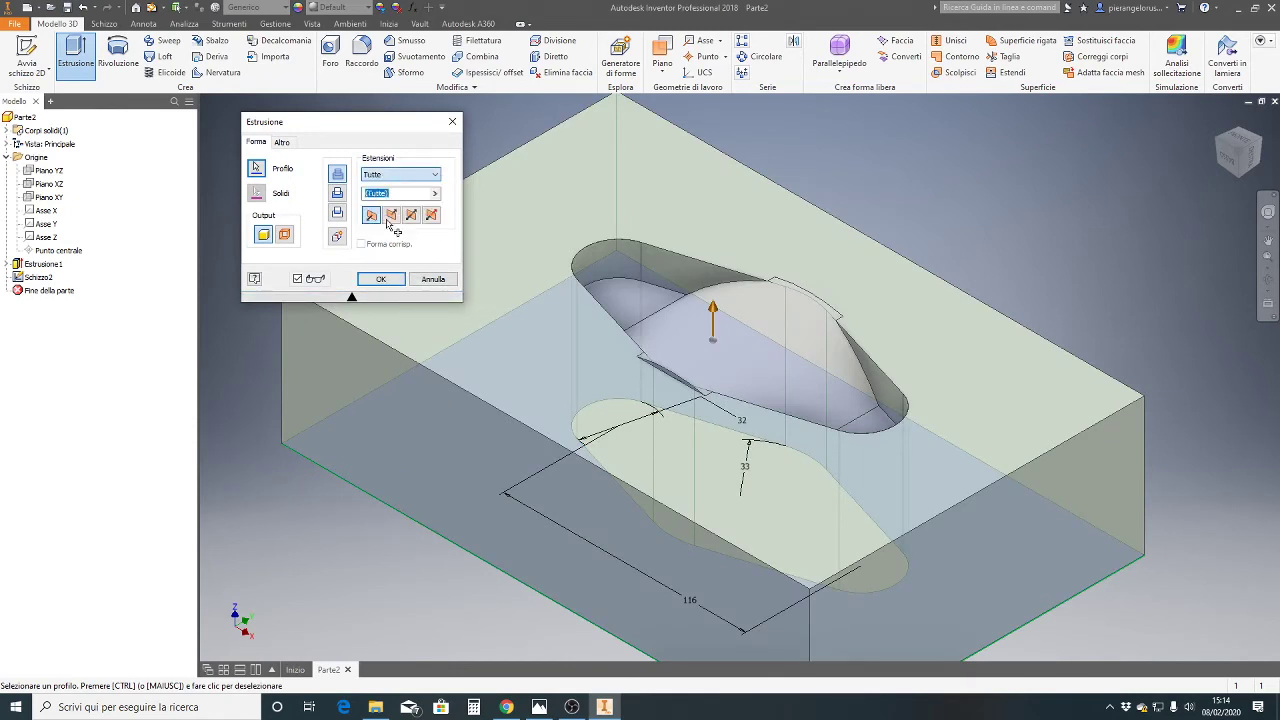
click(338, 216)
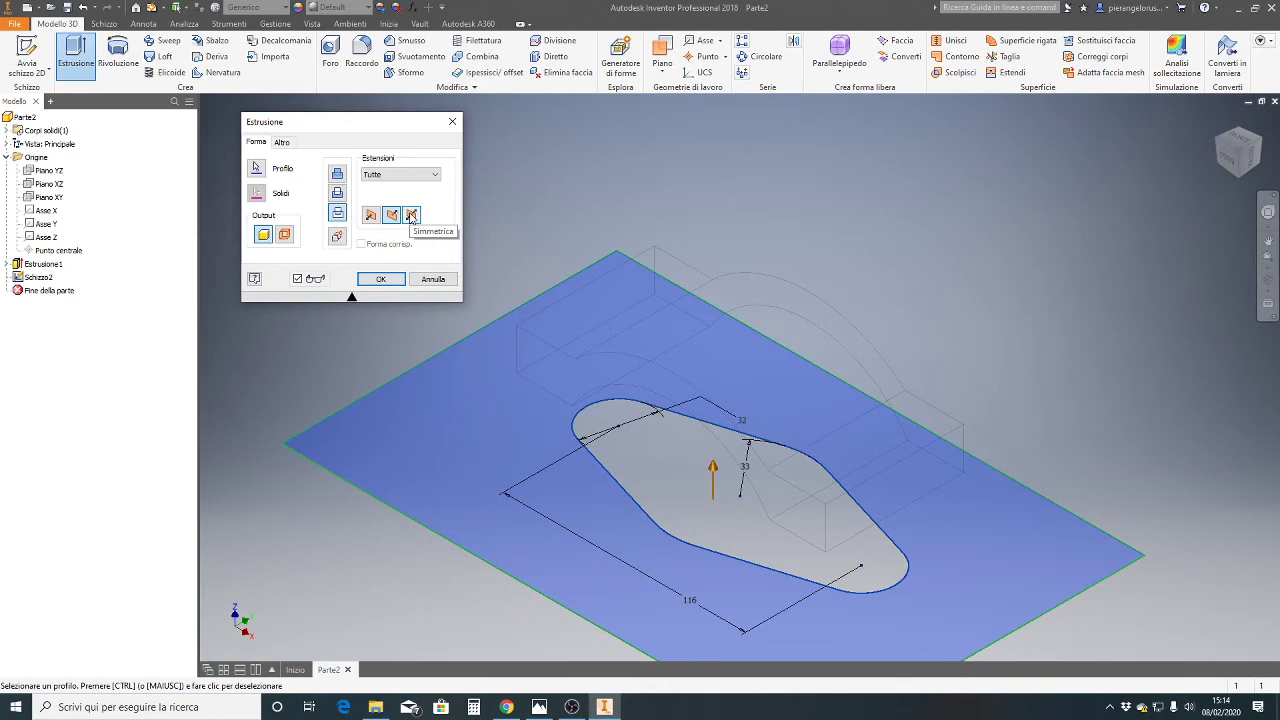
click(371, 216)
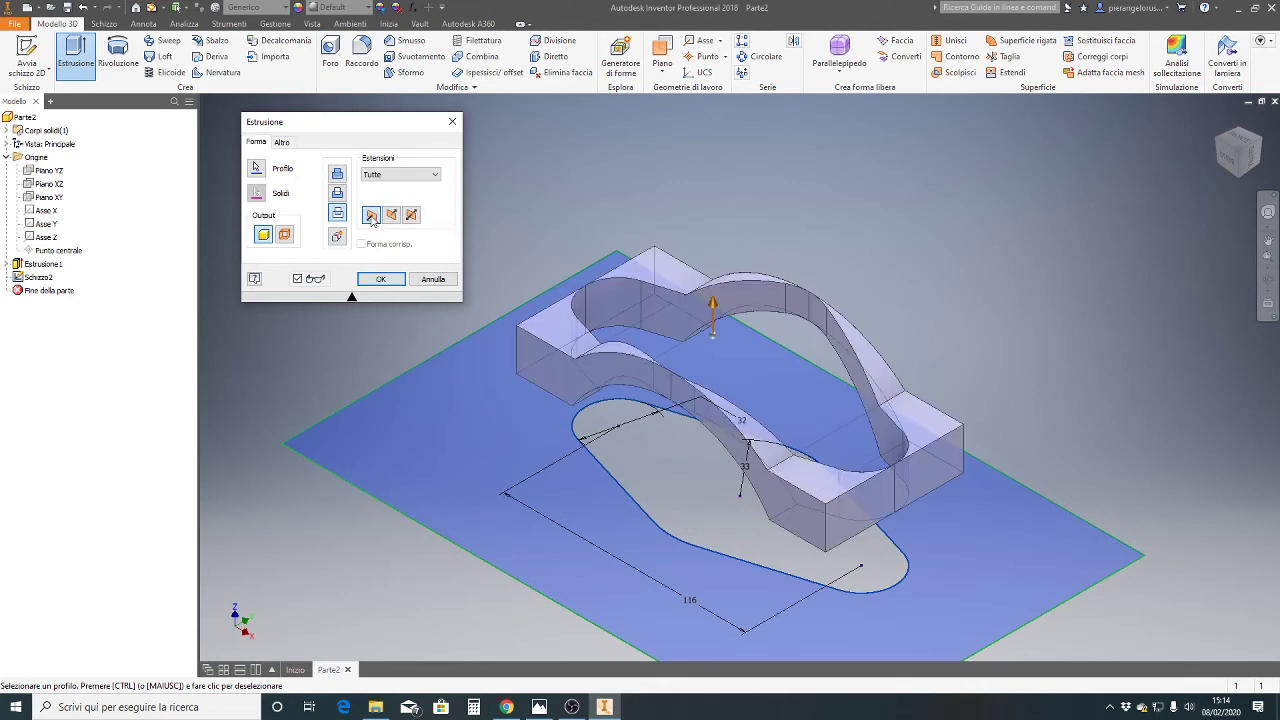
click(338, 193)
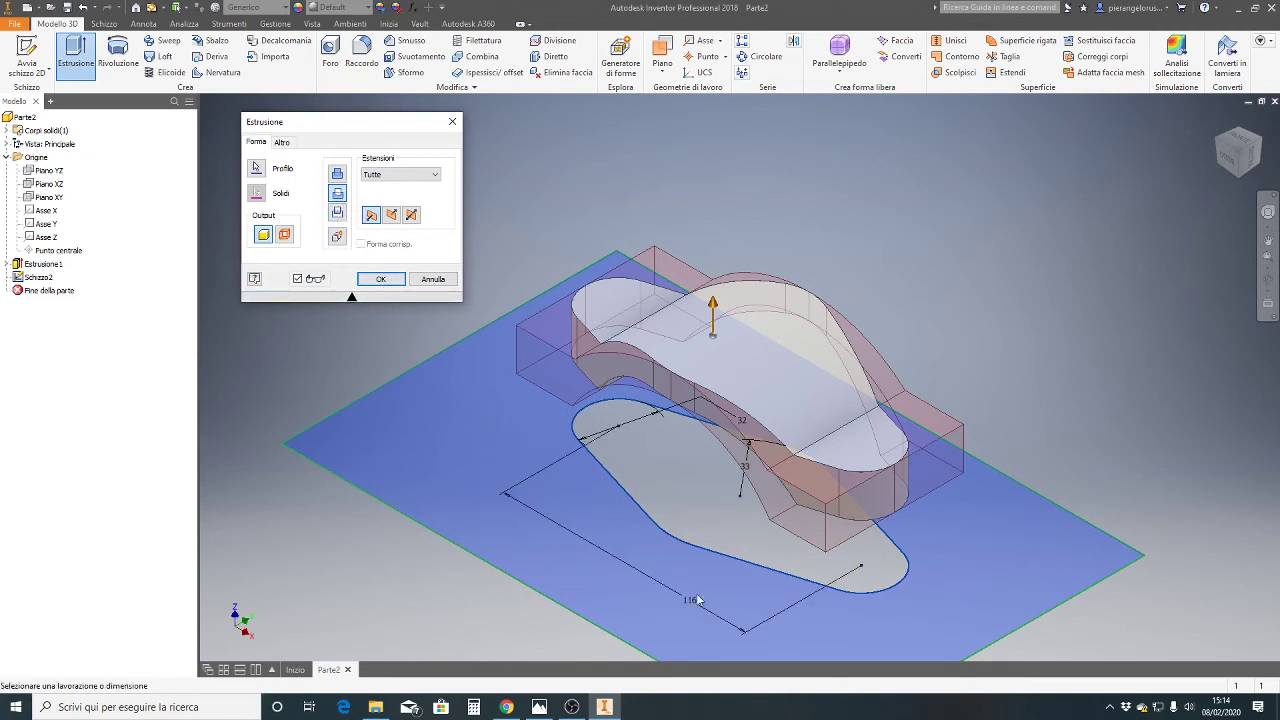
click(378, 281)
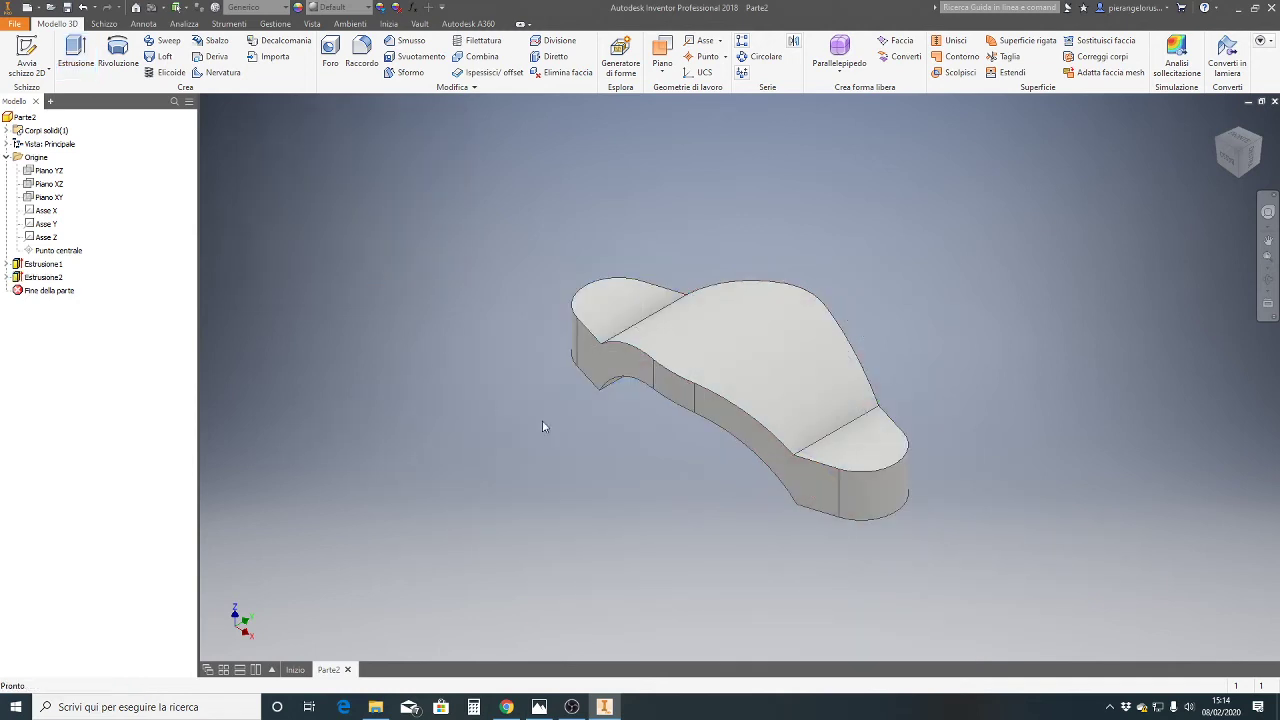
Undo the Estrusione2 trim, adjust the slot sketch view, and finish the sketch
click(1268, 240)
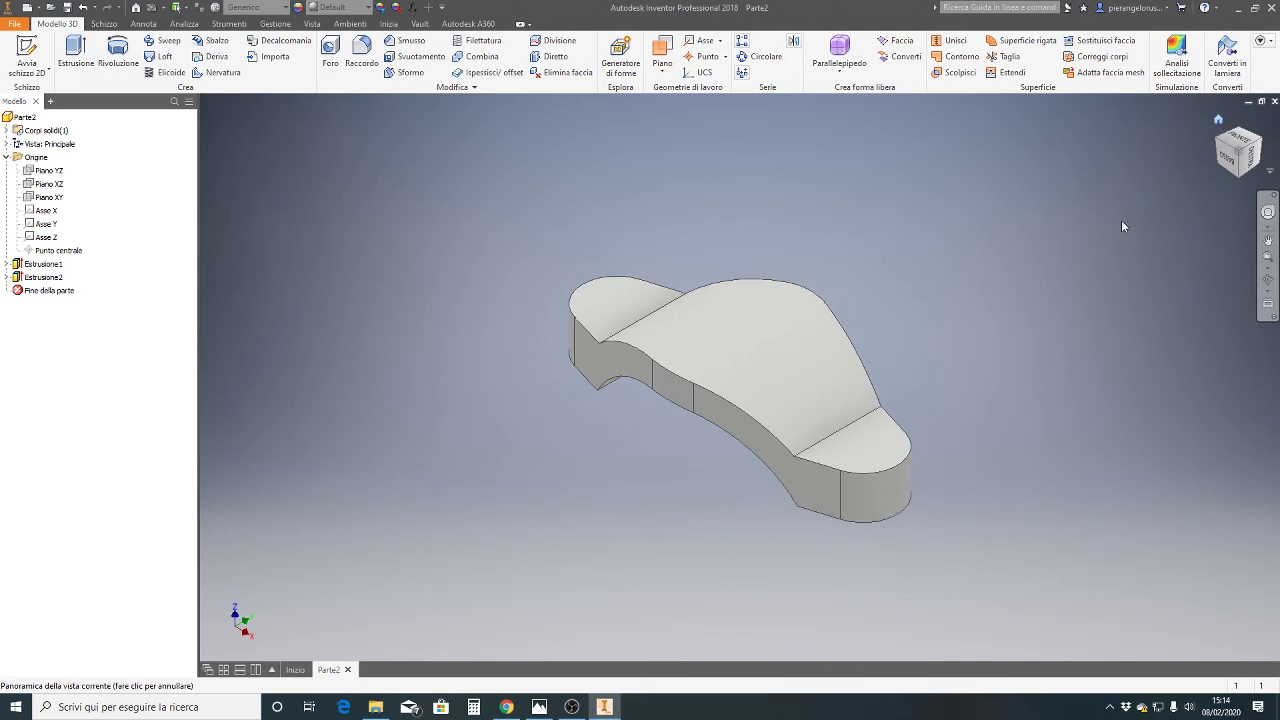
scroll(1121, 226, up, 3)
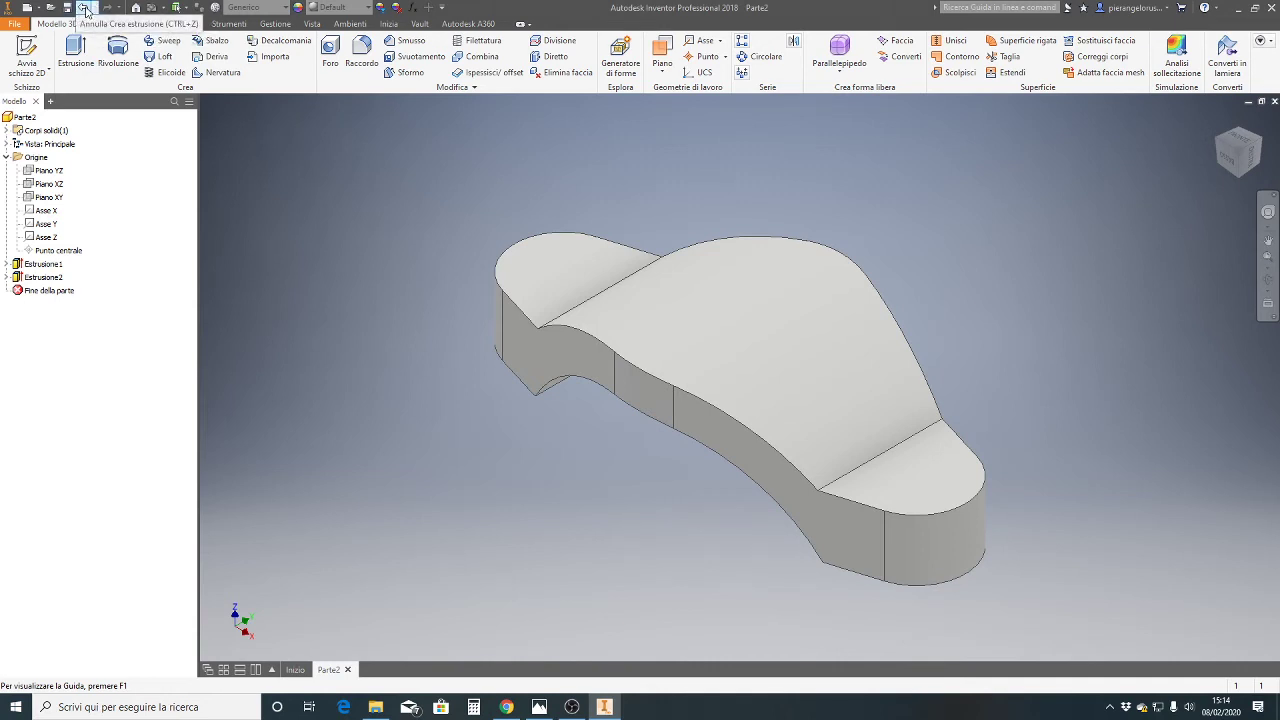
click(84, 10)
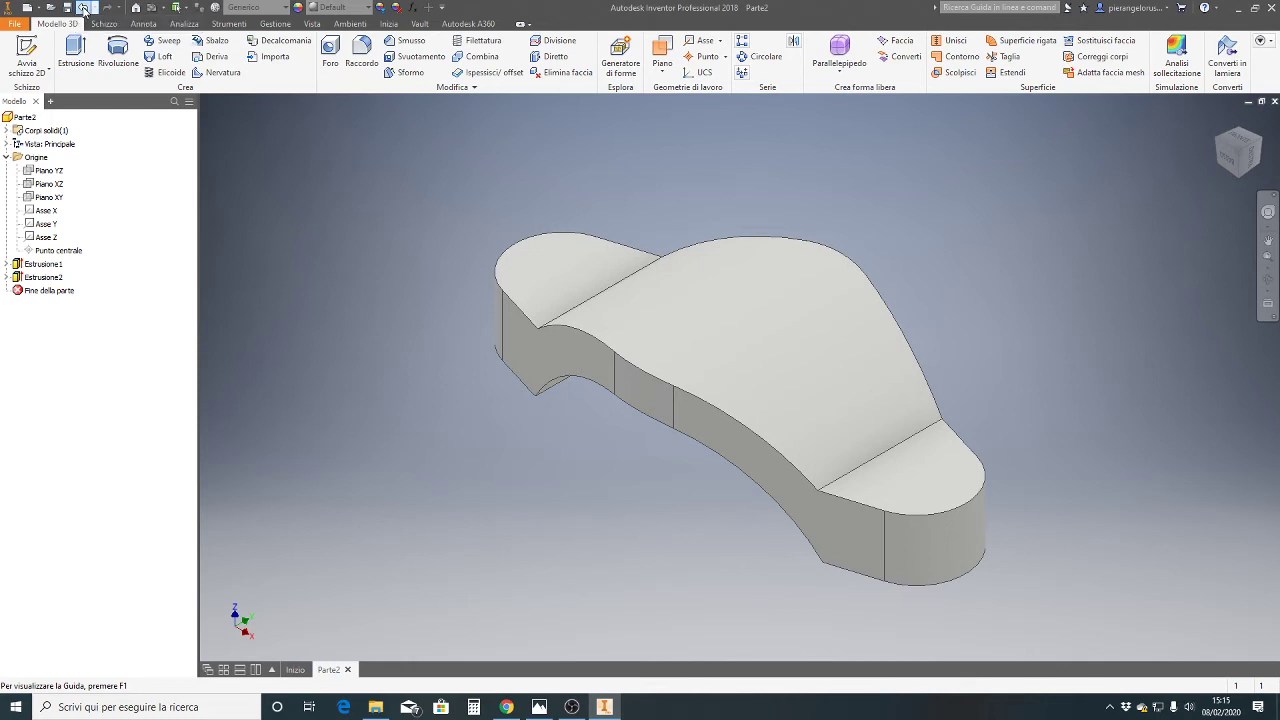
scroll(837, 457, down, 2)
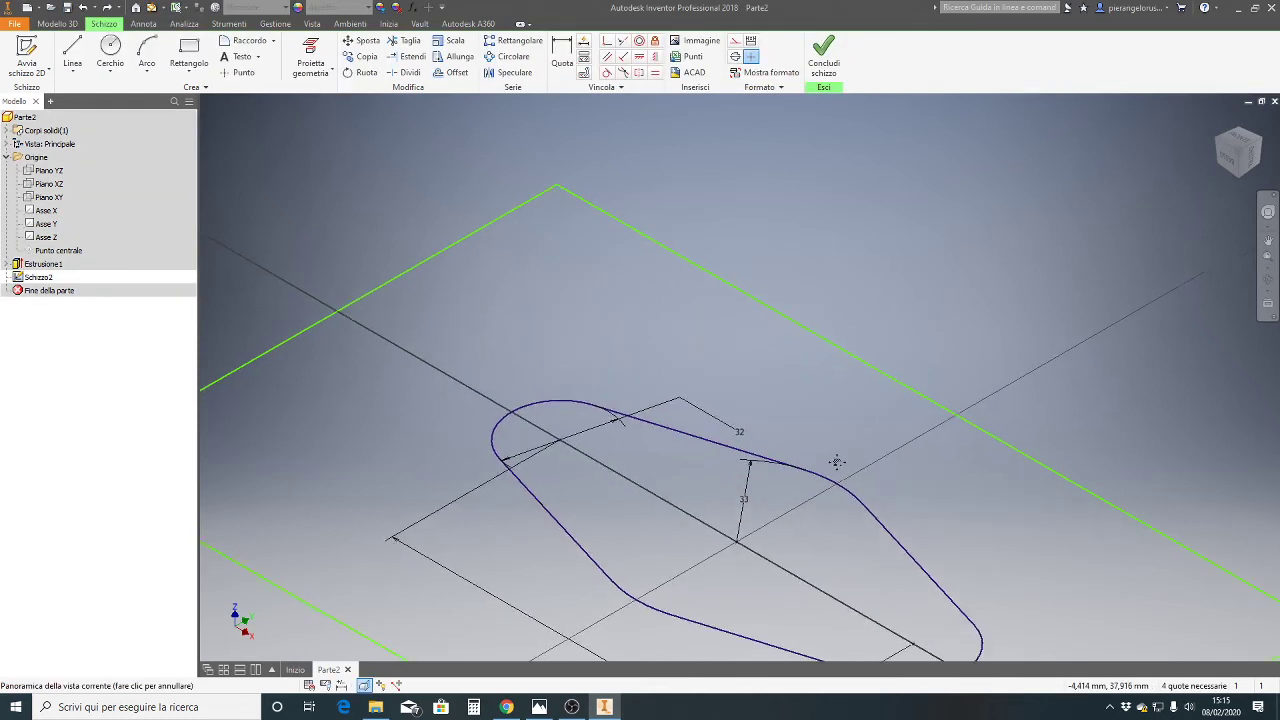
scroll(837, 457, down, 2)
scroll(837, 457, down, 1)
click(812, 453)
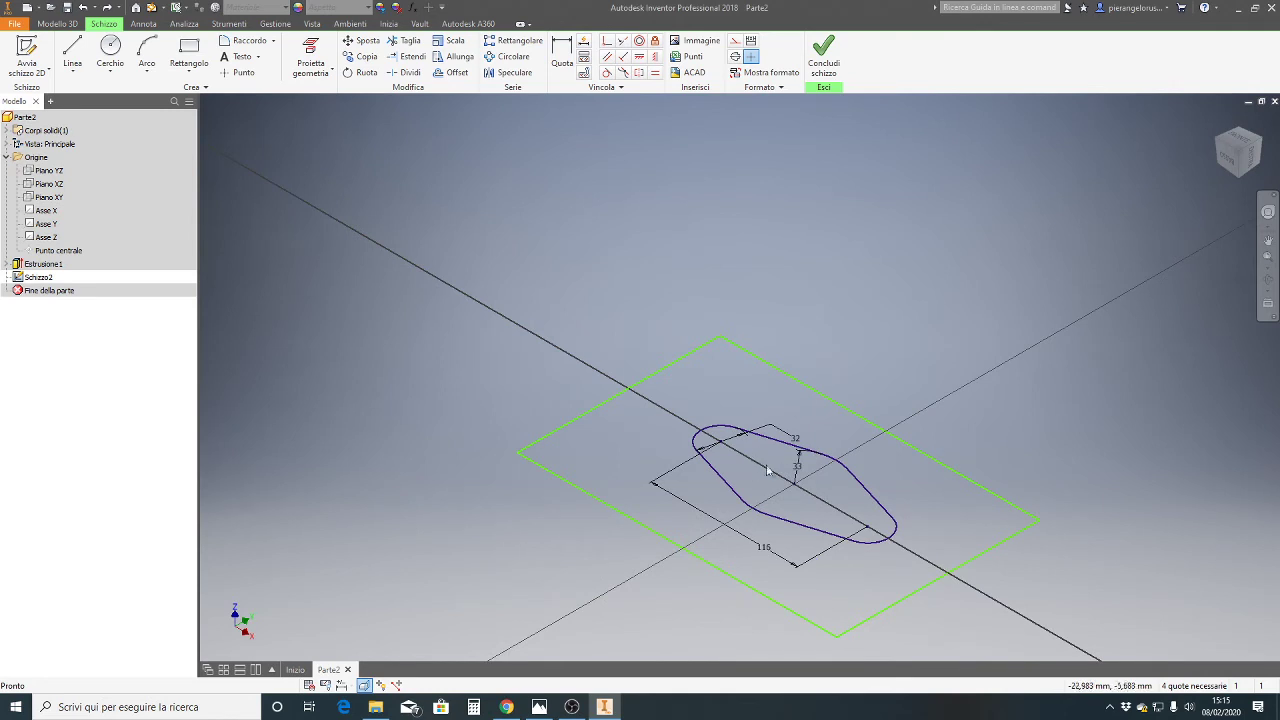
middle_drag(1043, 466, 914, 371)
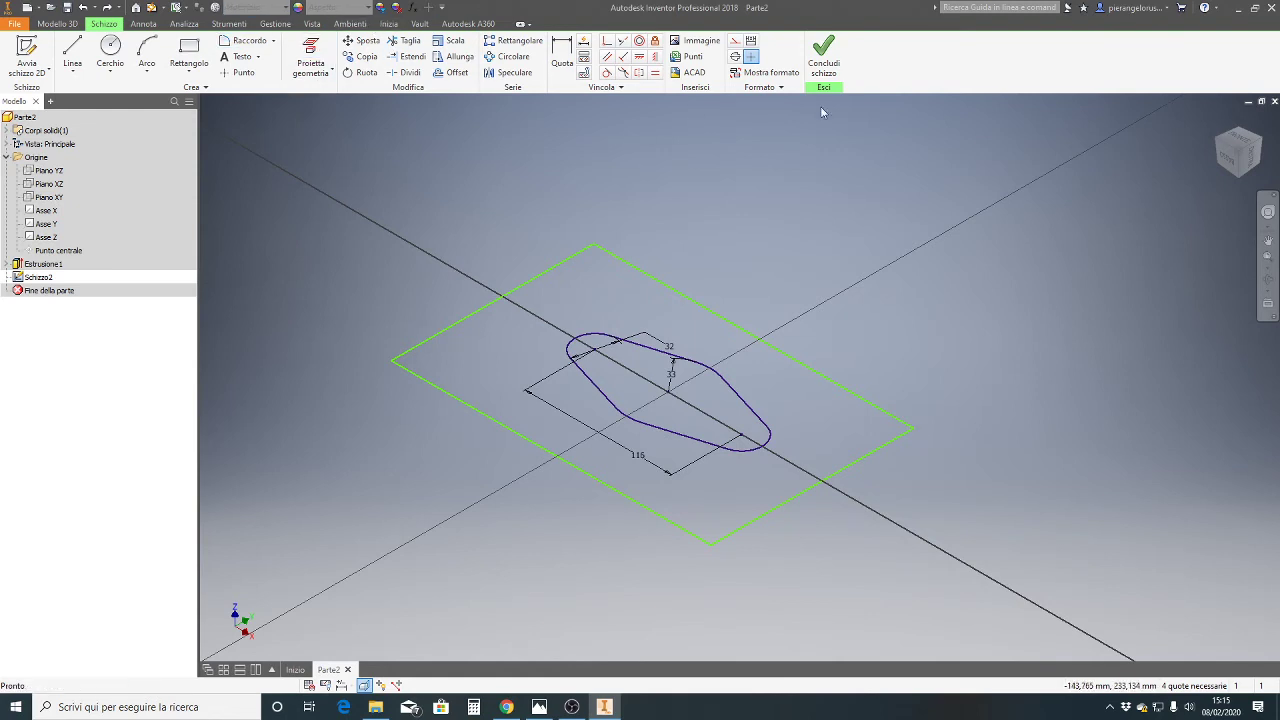
click(824, 55)
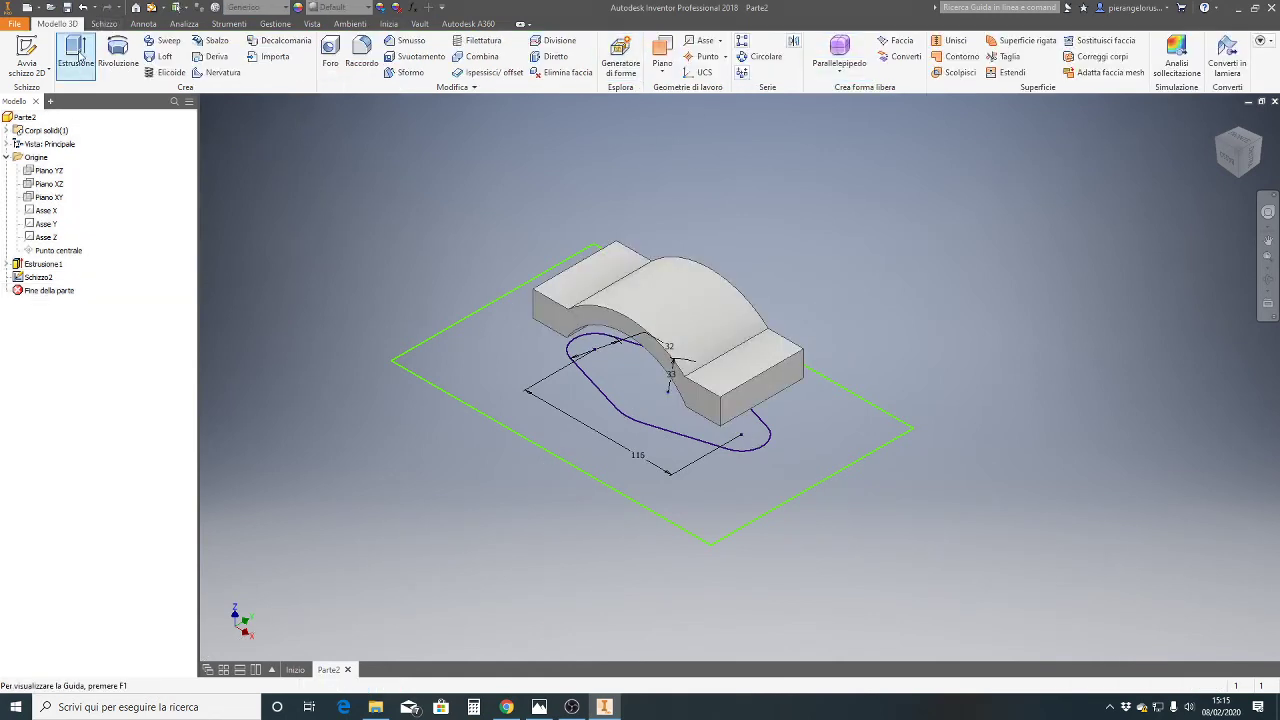
Re-extrude the slot outline through all (Tutte) in direction 1, intersecting the arched block
click(78, 55)
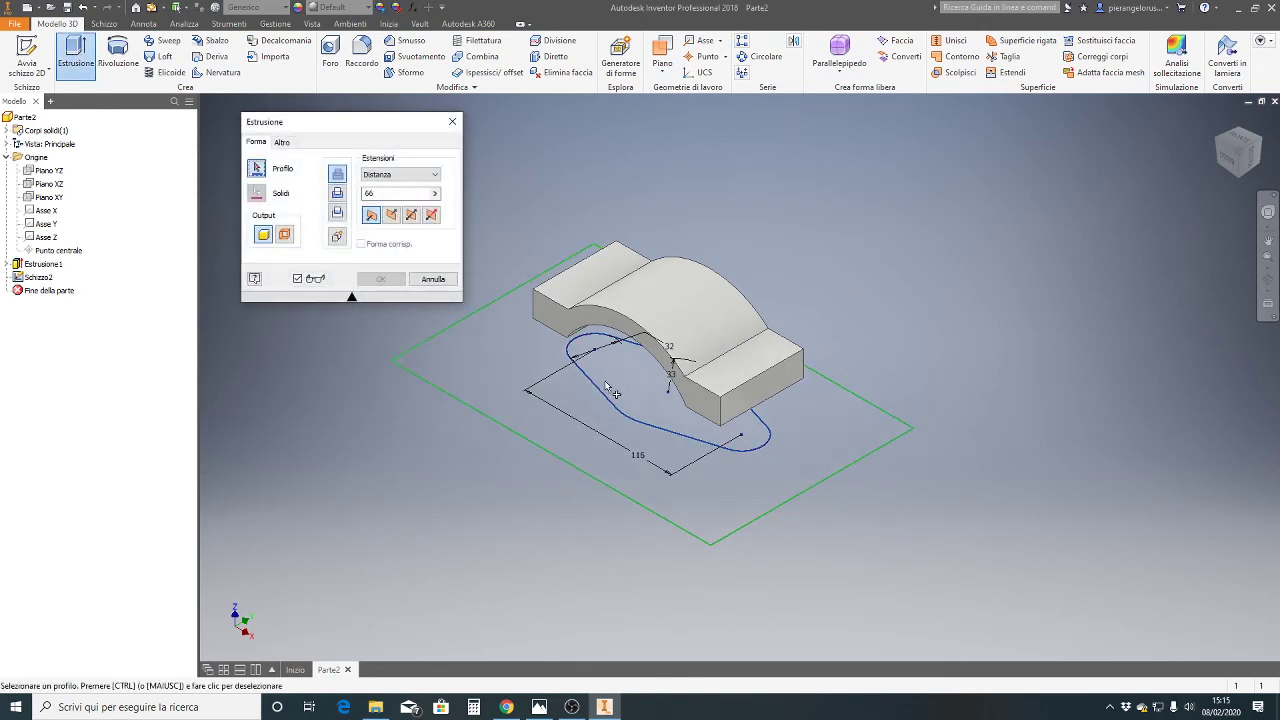
click(494, 372)
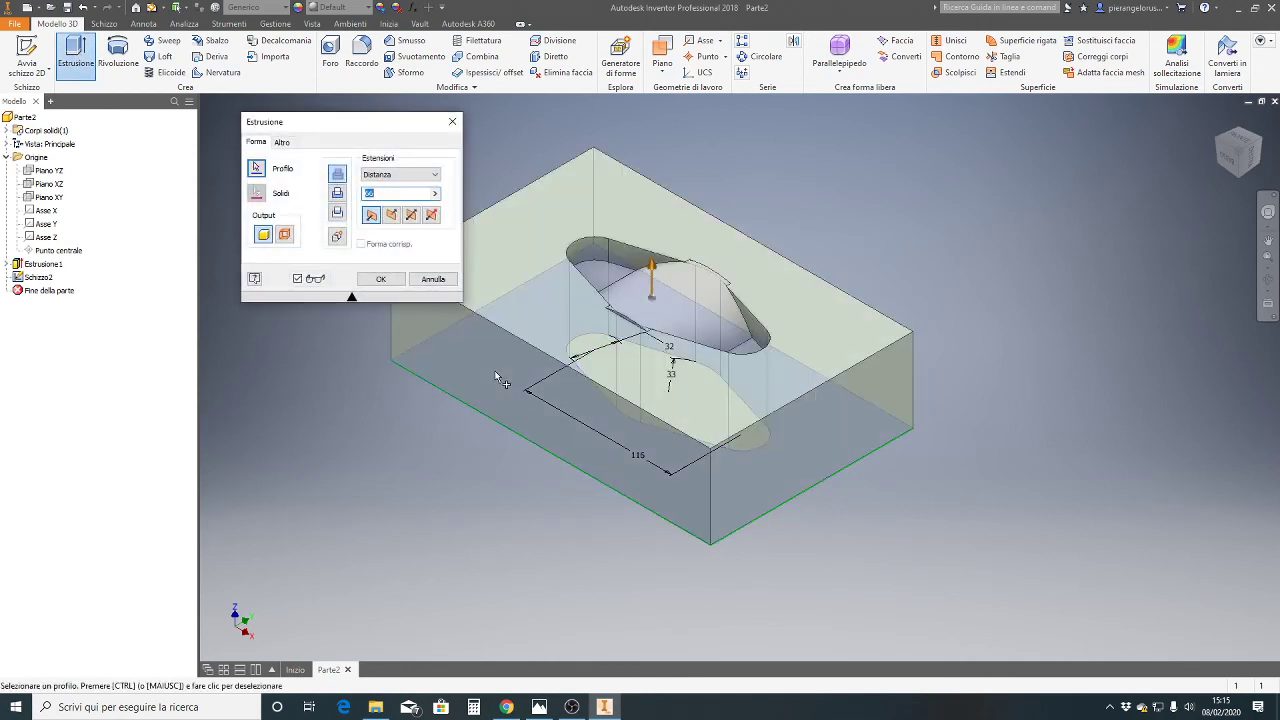
click(435, 175)
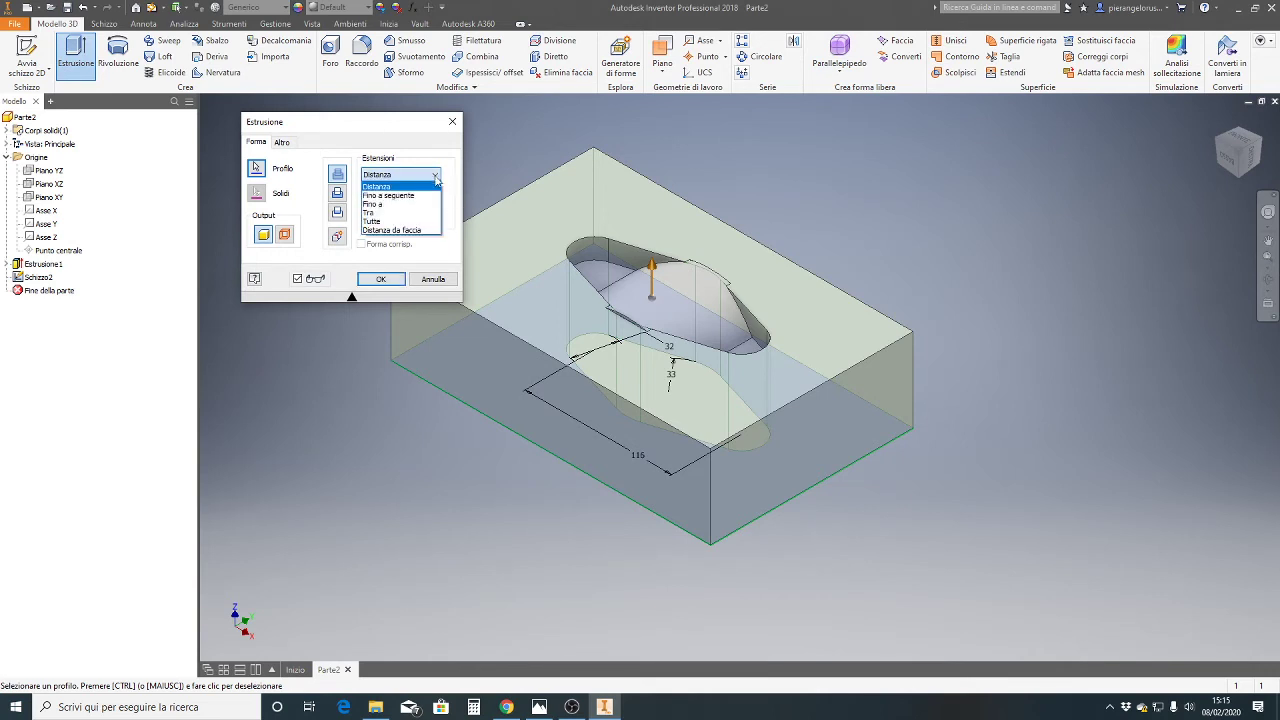
click(392, 221)
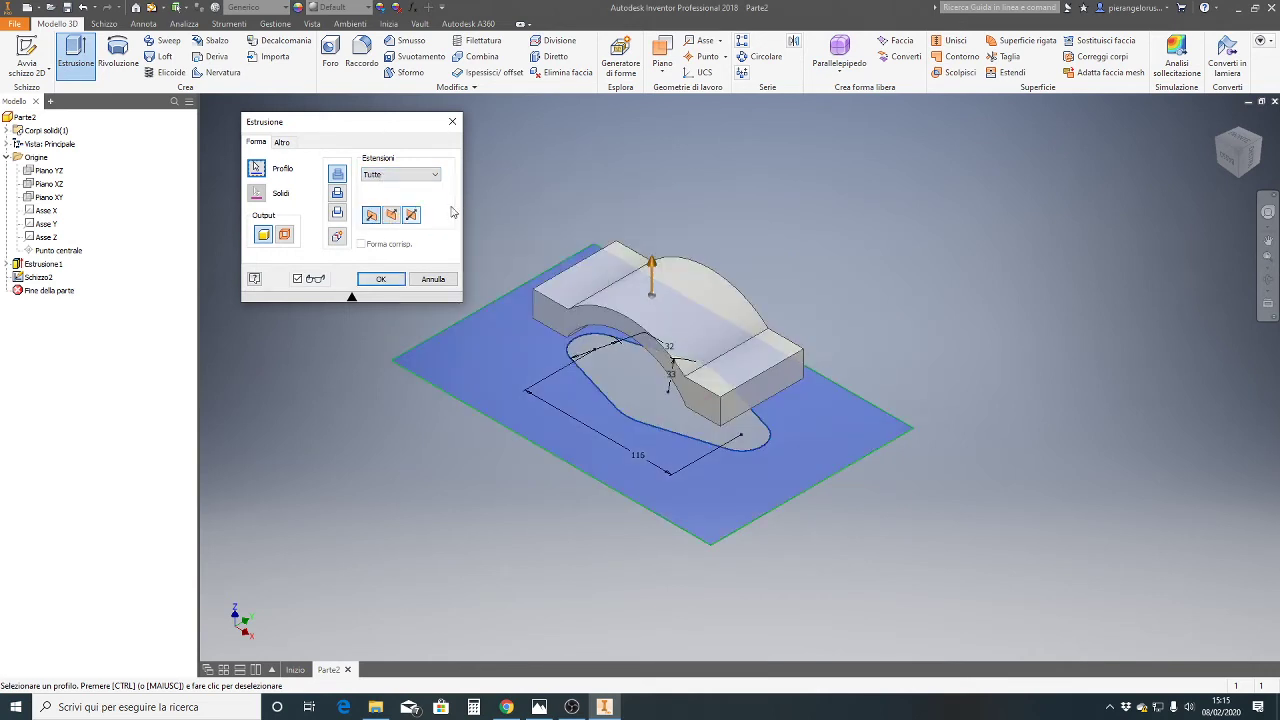
click(338, 196)
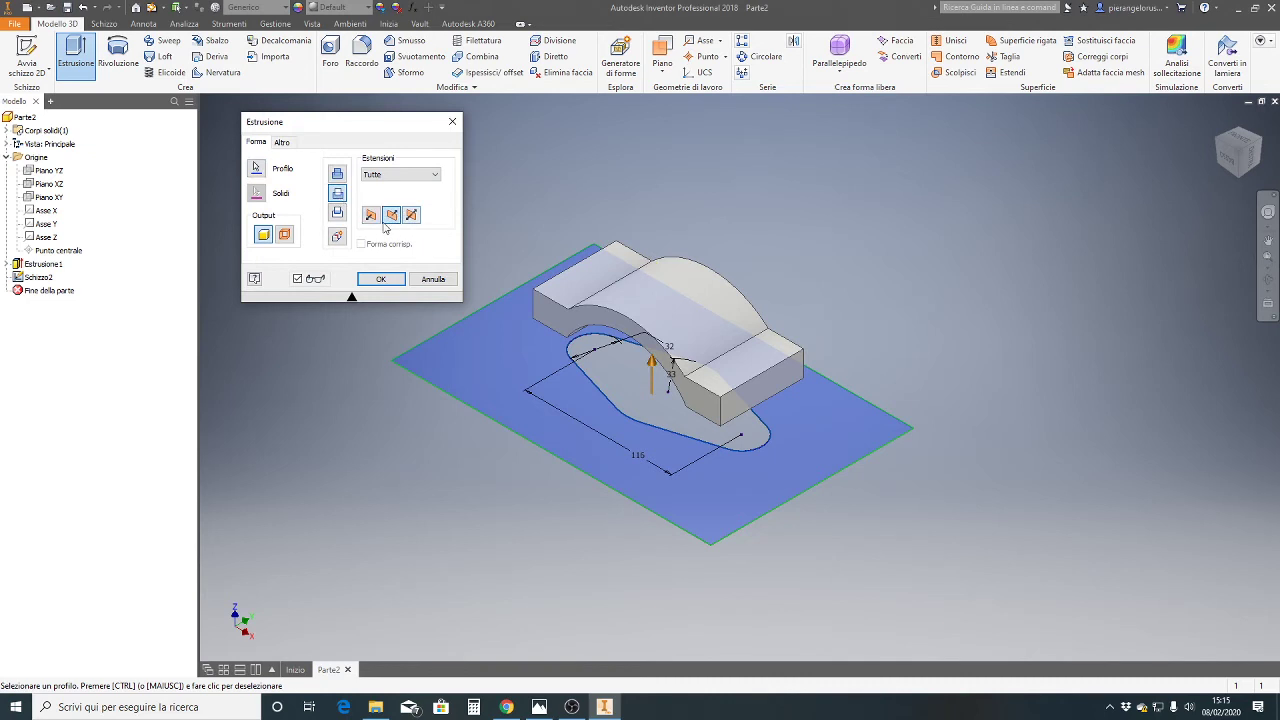
click(372, 219)
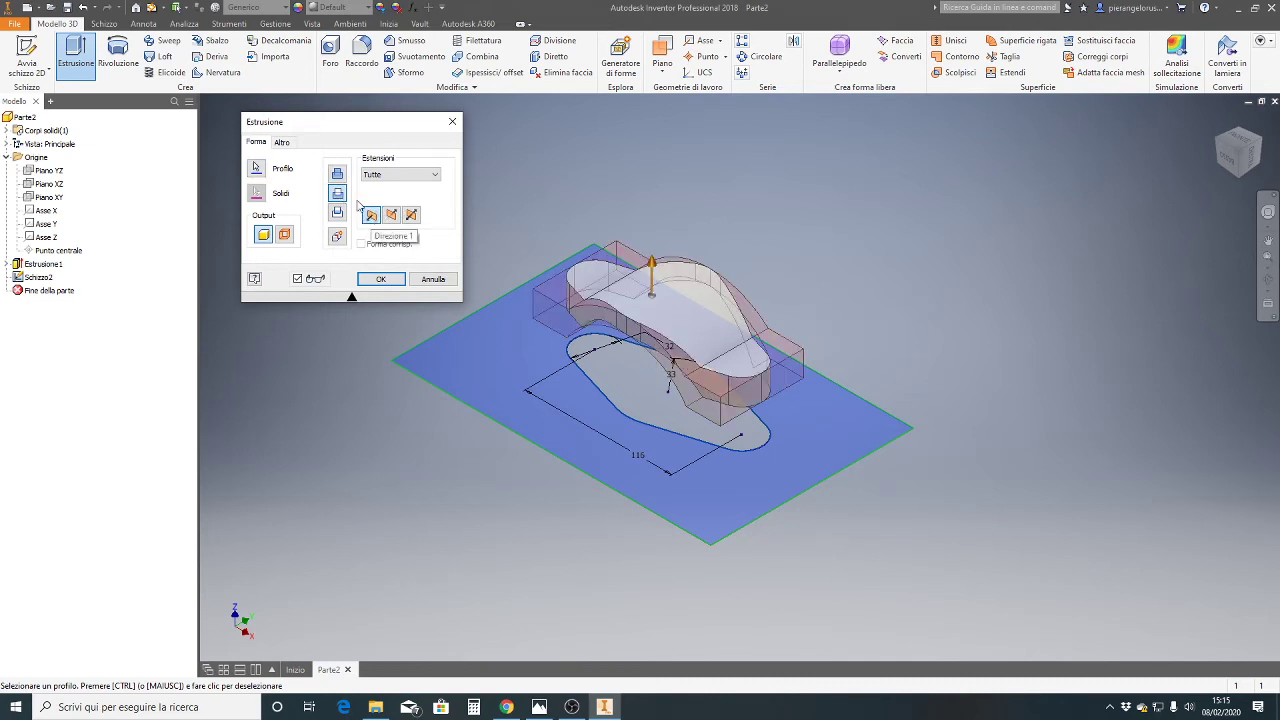
click(364, 212)
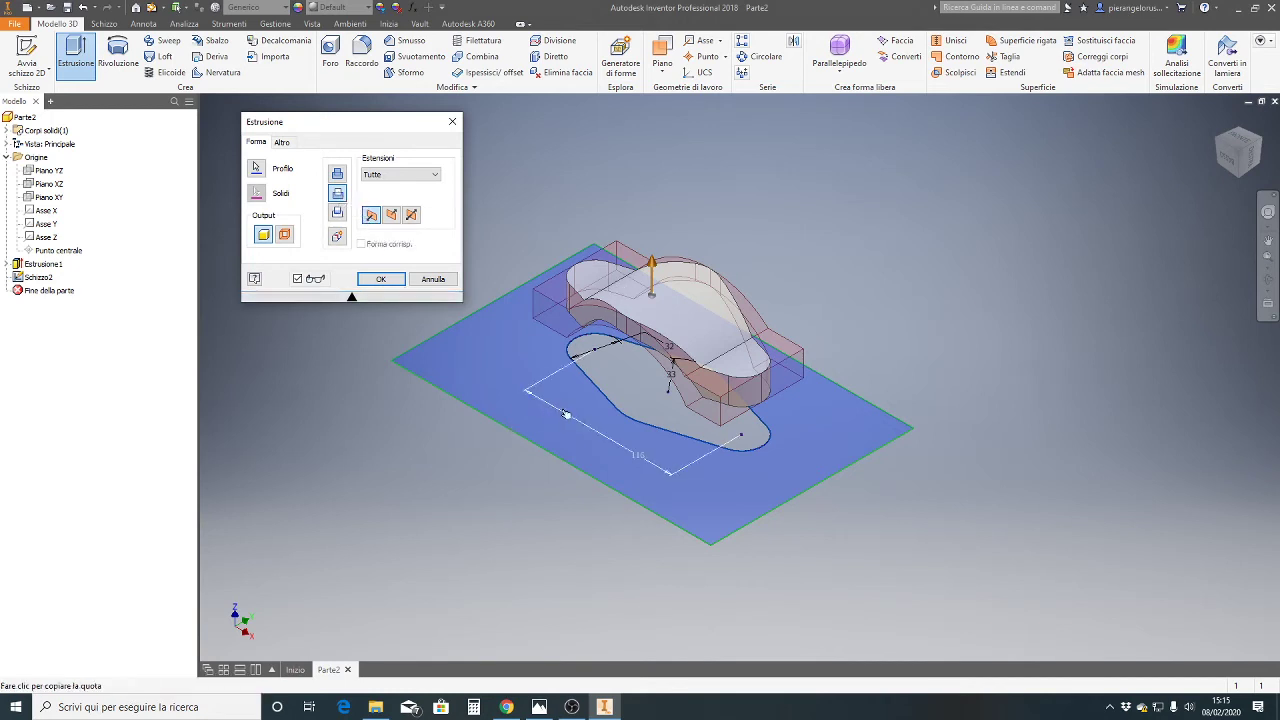
click(395, 280)
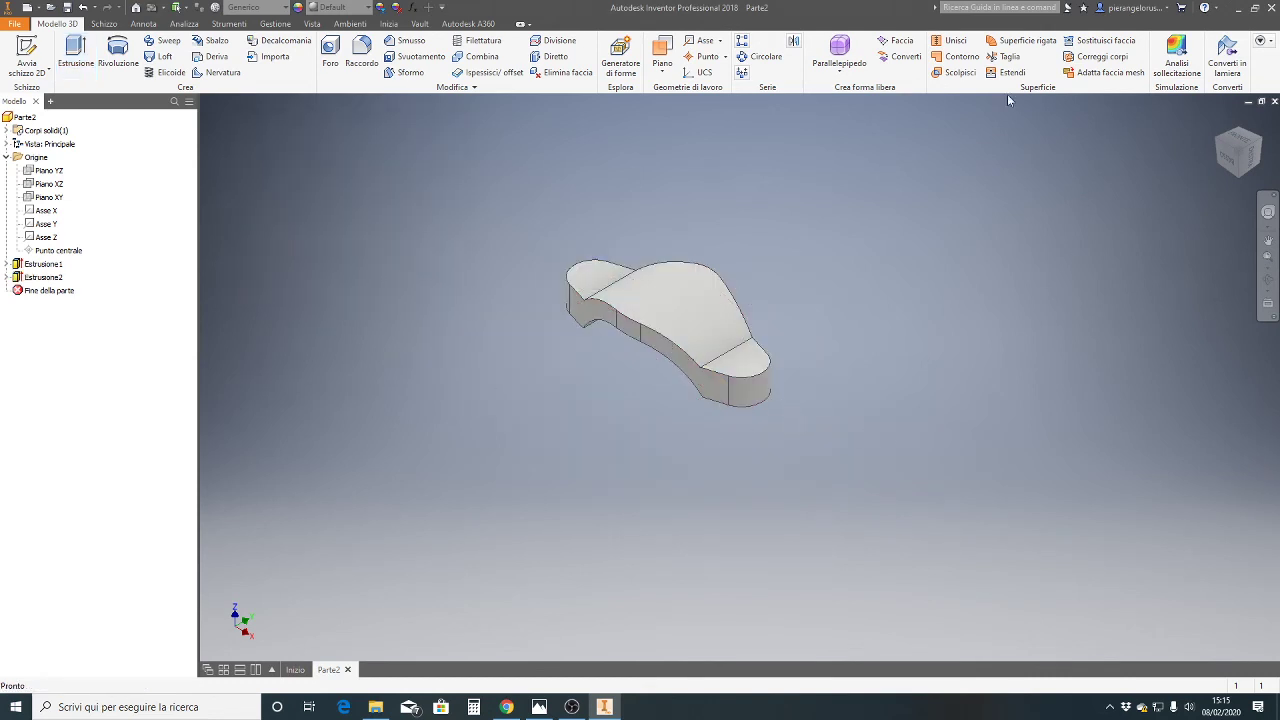
click(1267, 283)
mouse_move(791, 309)
mouse_down()
mouse_move(654, 199)
mouse_move(617, 269)
mouse_move(714, 300)
mouse_move(634, 209)
mouse_move(985, 251)
mouse_up()
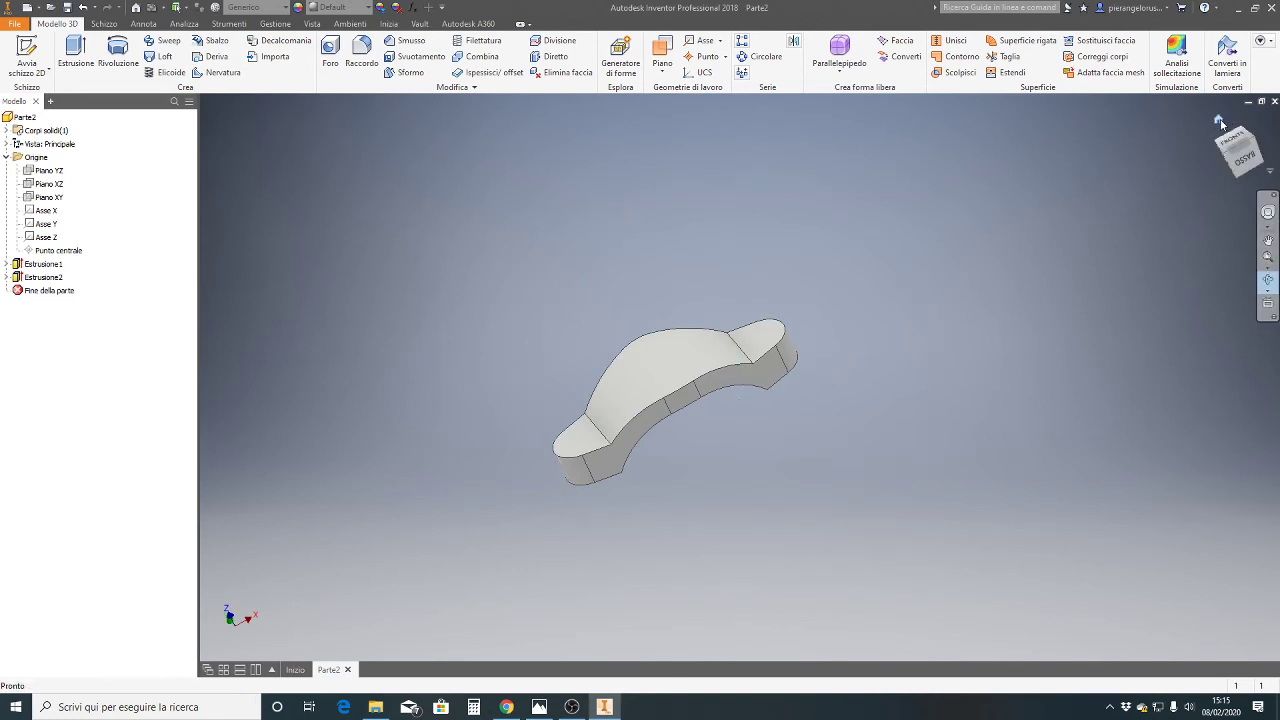
key(F6)
key(F4)
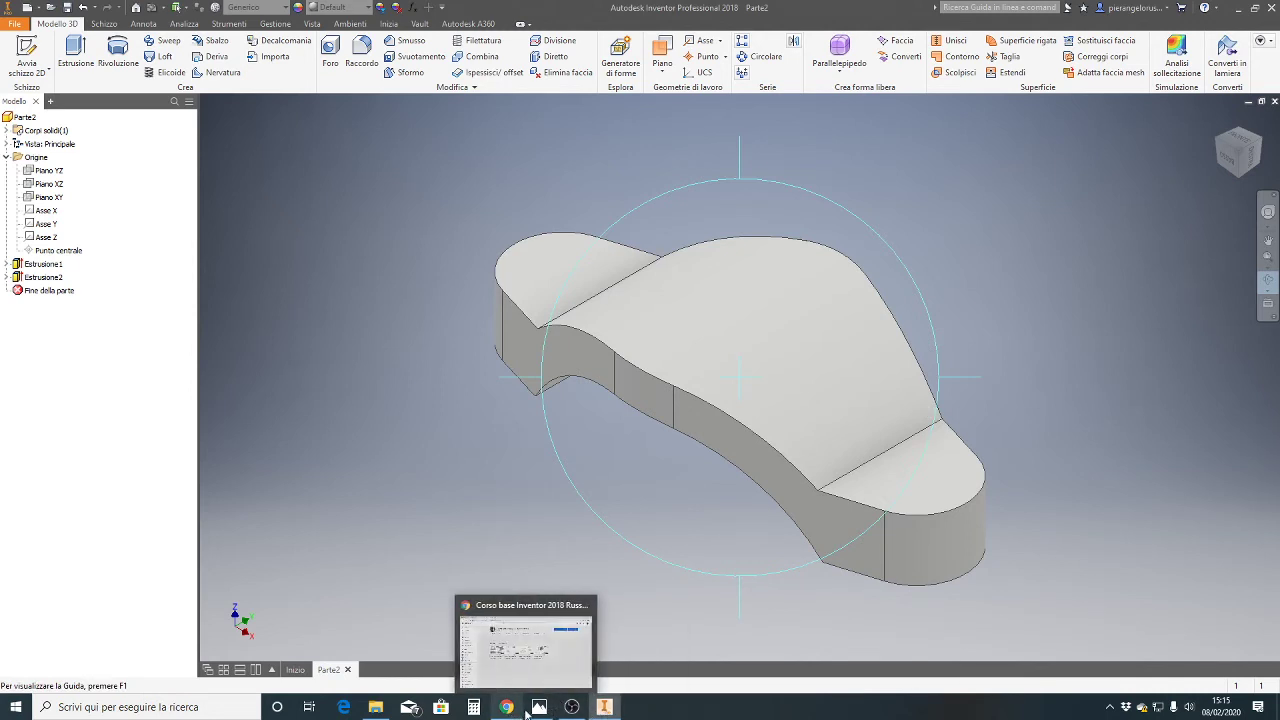
click(539, 707)
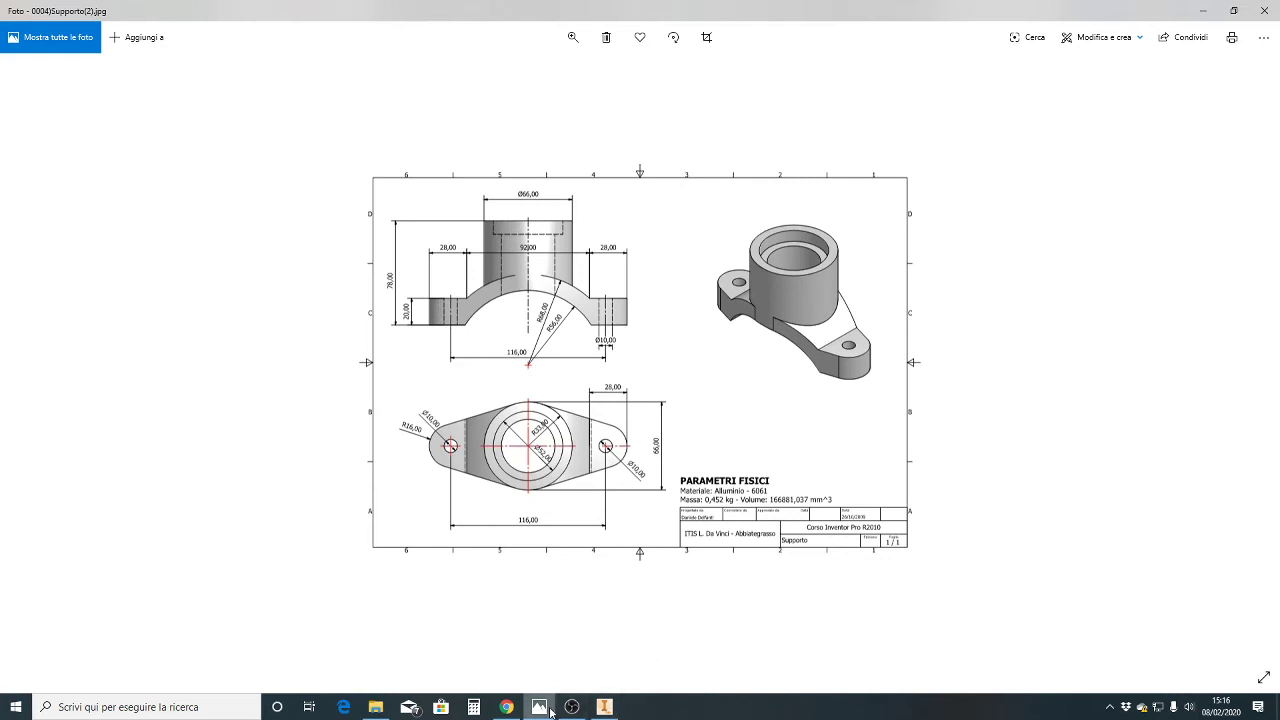
Return from the Supporto drawing in Photos to the Inventor part model
click(604, 707)
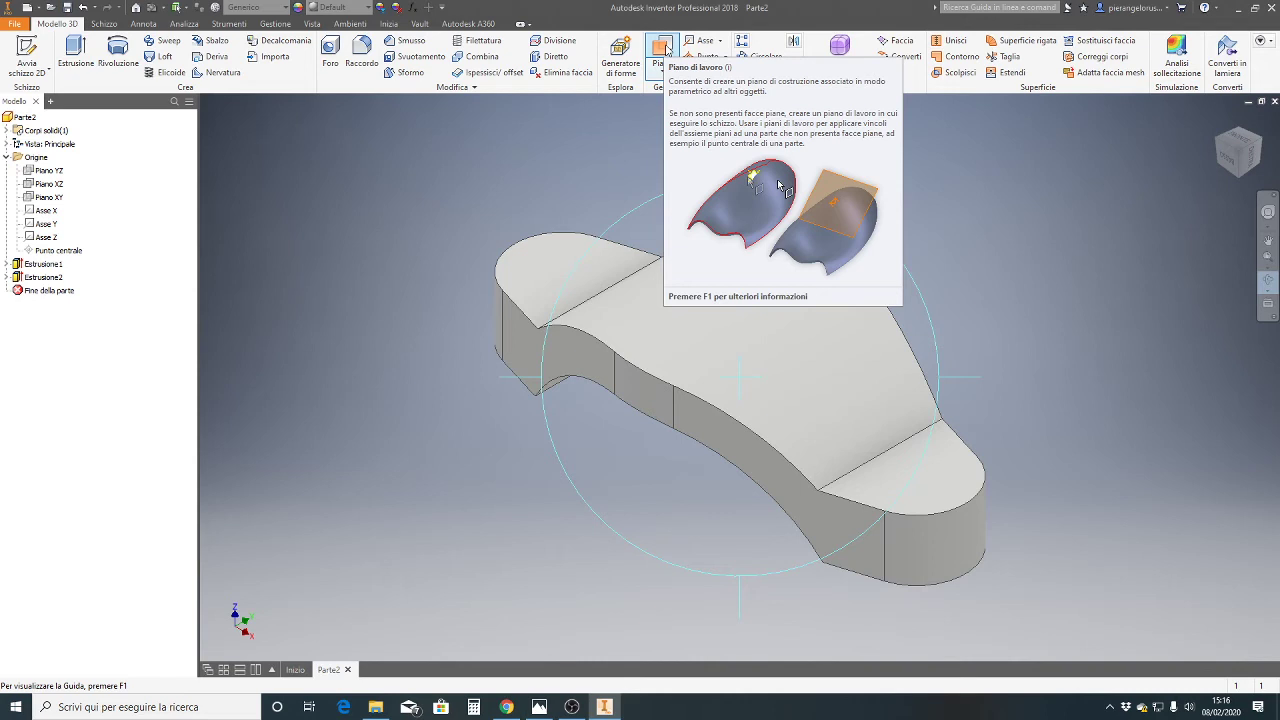
Add a work plane offset 58 mm above the left lobe's top face
click(668, 51)
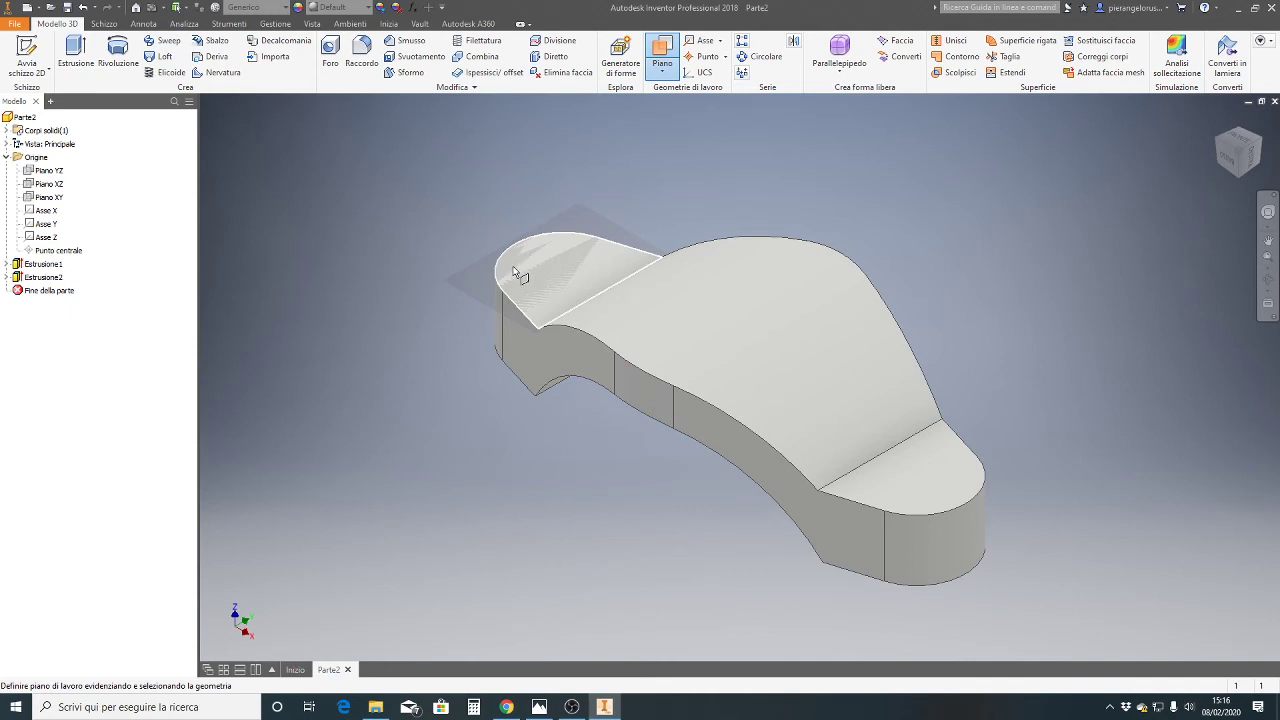
drag(516, 272, 540, 183)
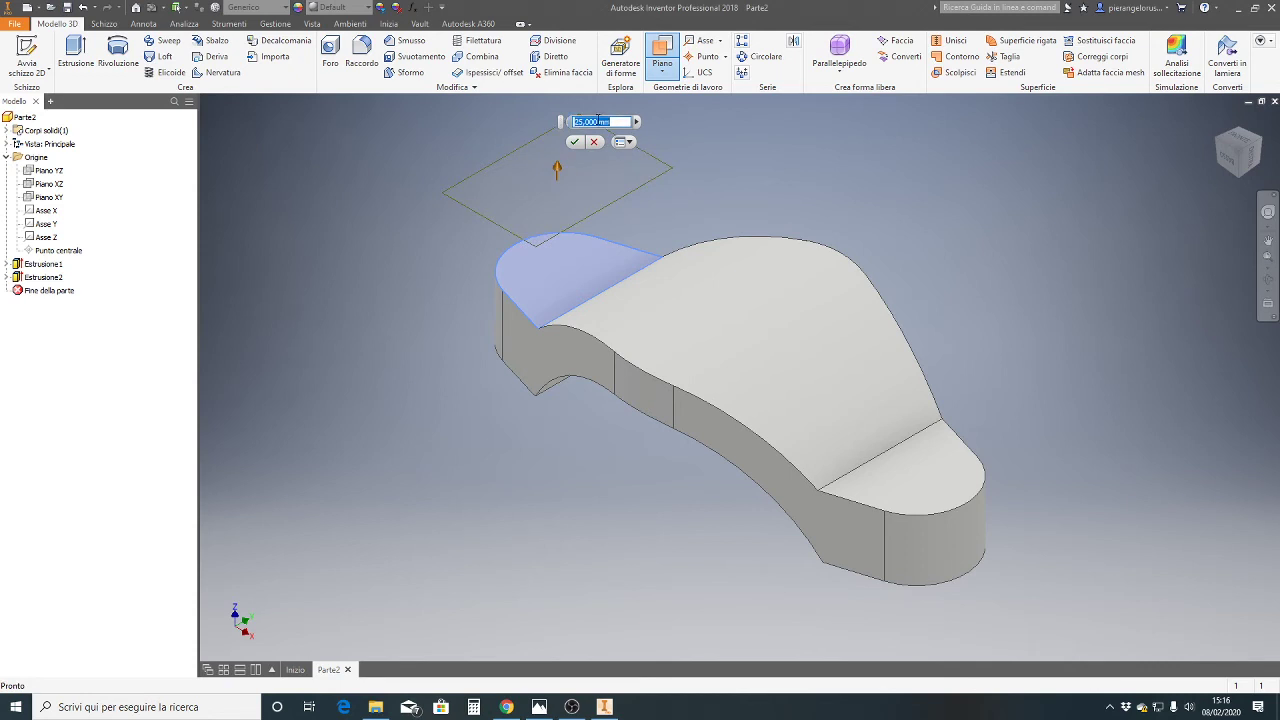
text(58)
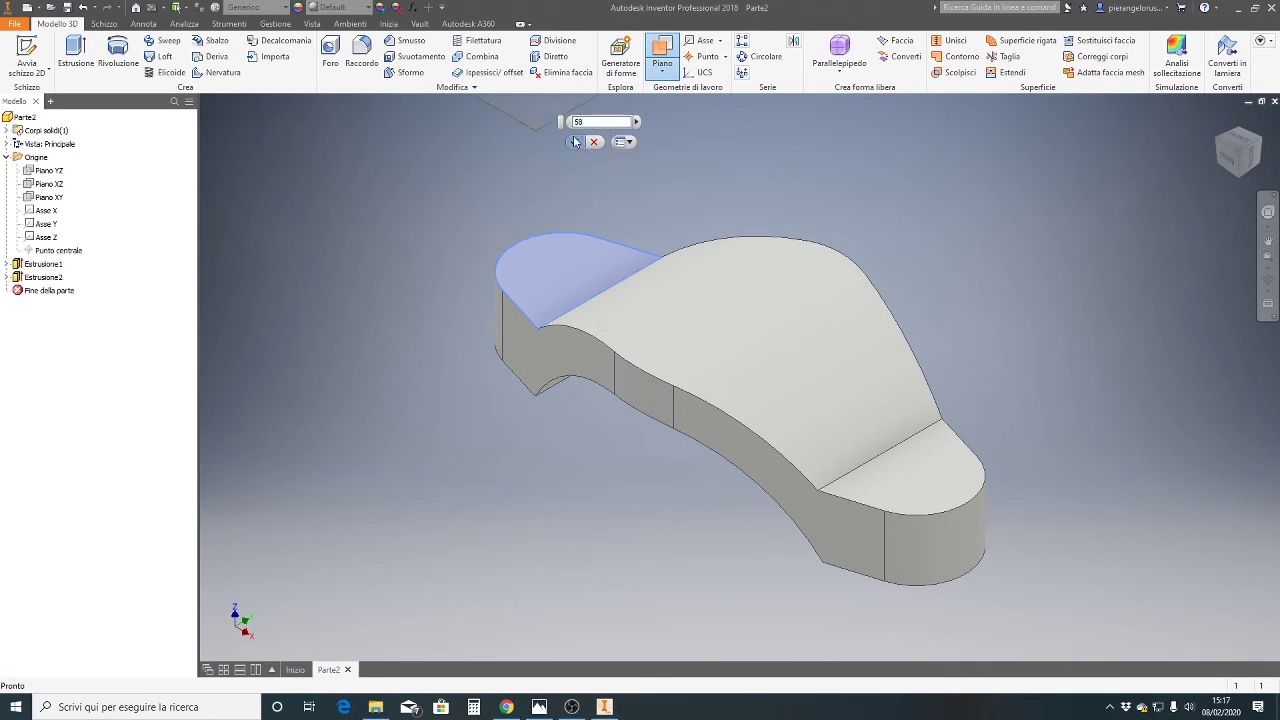
click(574, 141)
scroll(992, 488, down, 5)
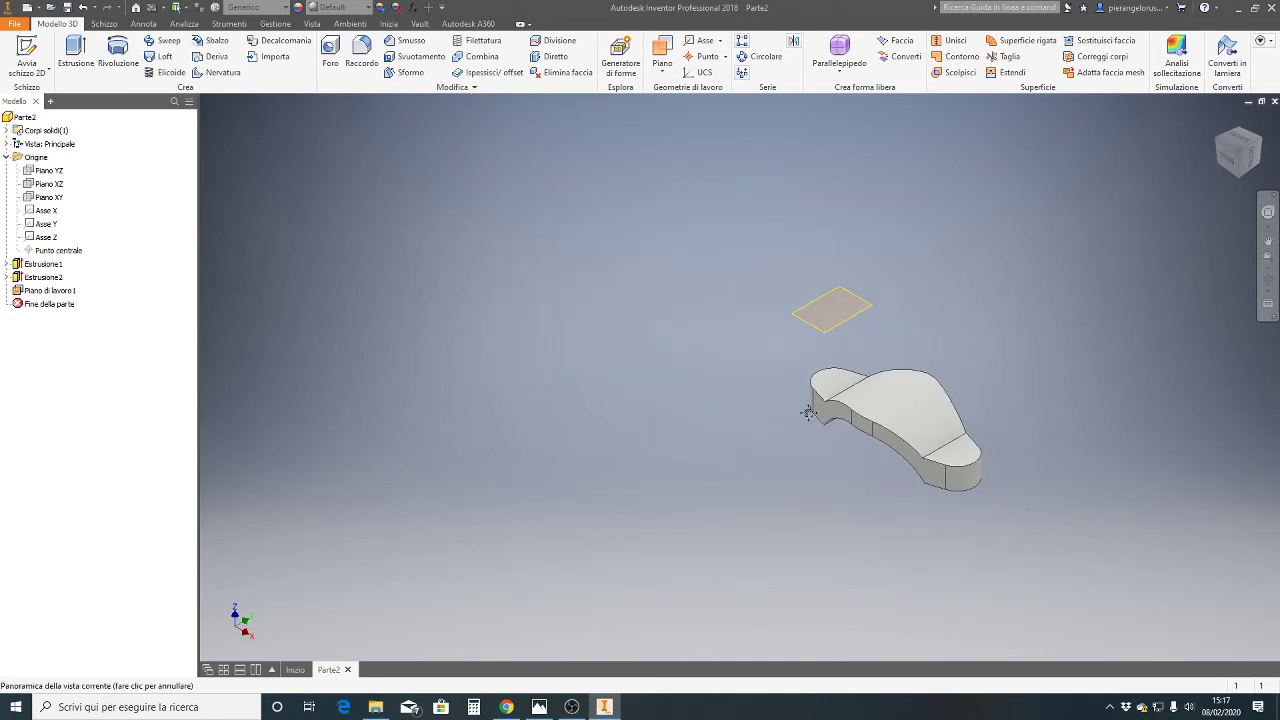
Drag the offset of work plane Piano di lavoro1 down across the arched base, checking it from the Front view
middle_drag(990, 440, 805, 455)
click(656, 331)
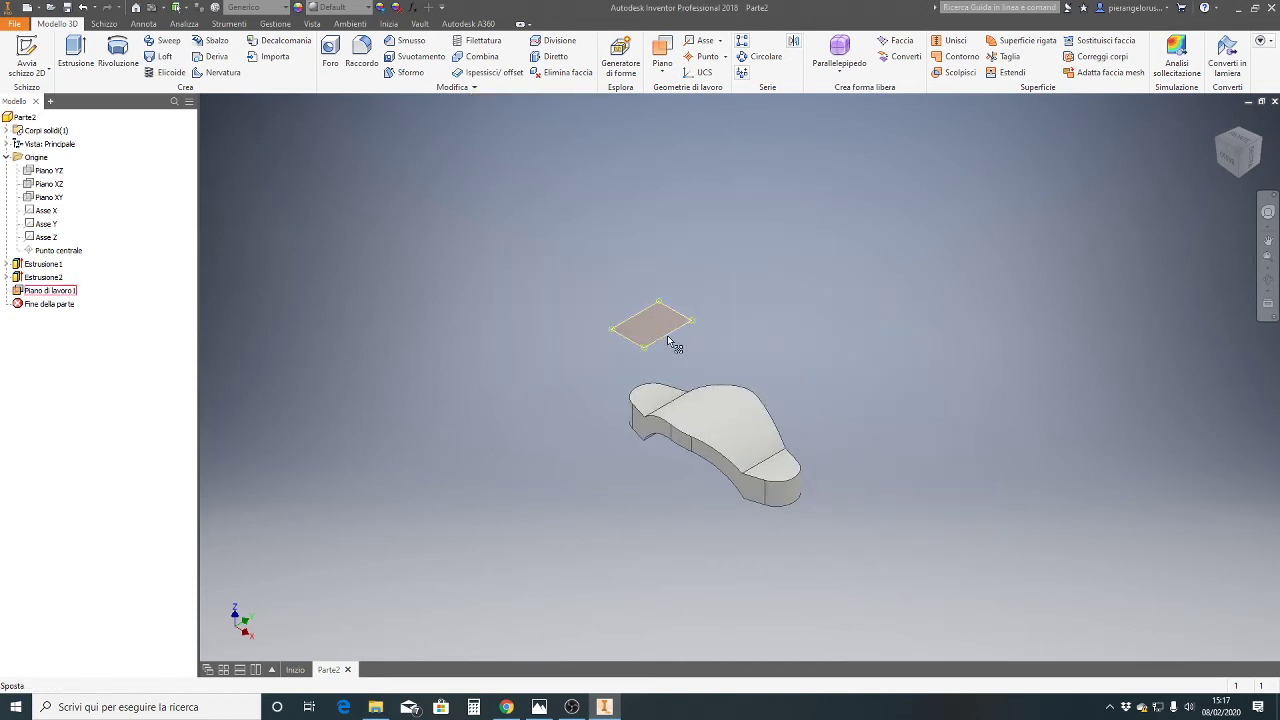
double_click(668, 342)
mouse_move(670, 344)
mouse_down()
mouse_move(697, 360)
mouse_move(703, 340)
mouse_move(868, 441)
mouse_move(1077, 346)
mouse_up()
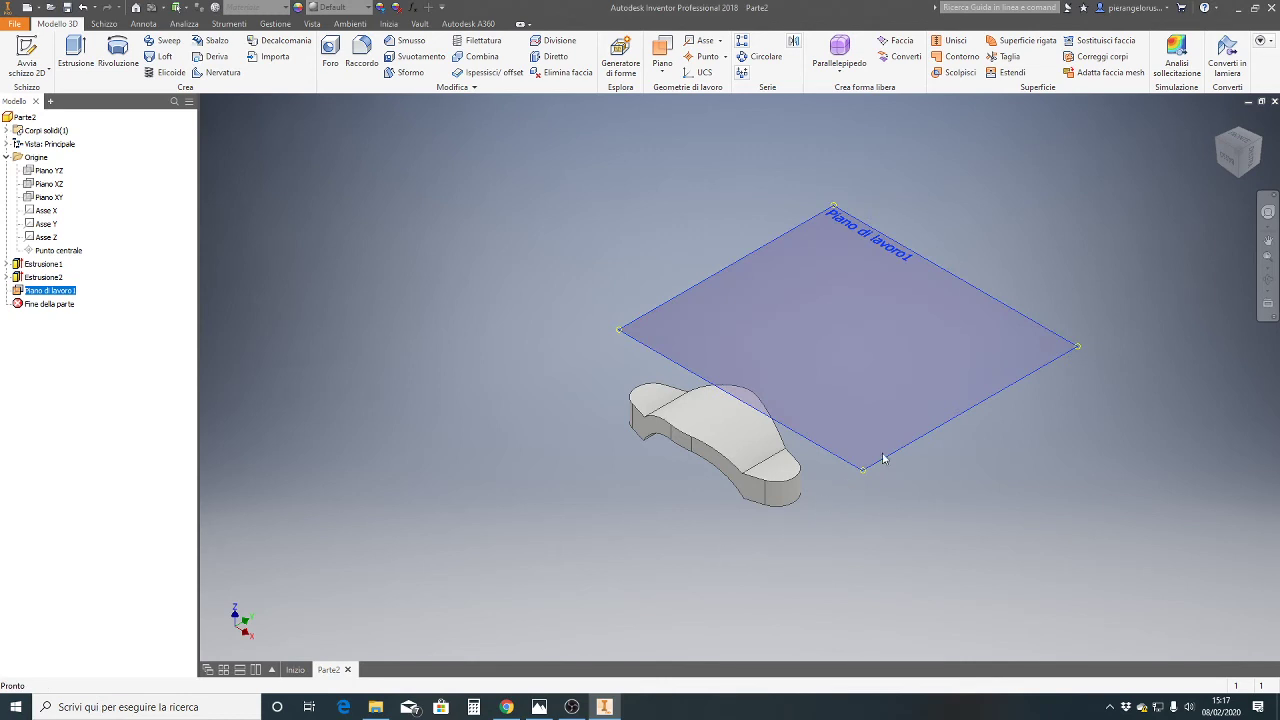
drag(862, 470, 777, 529)
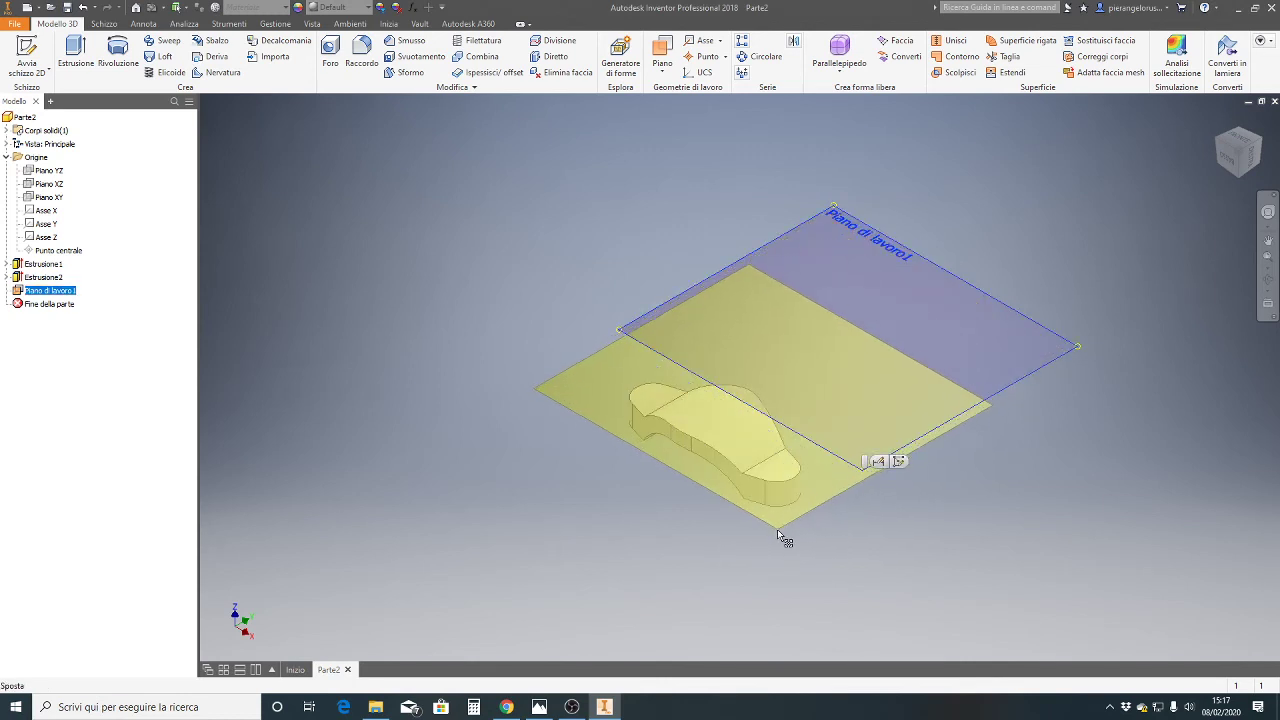
drag(1230, 166, 1200, 178)
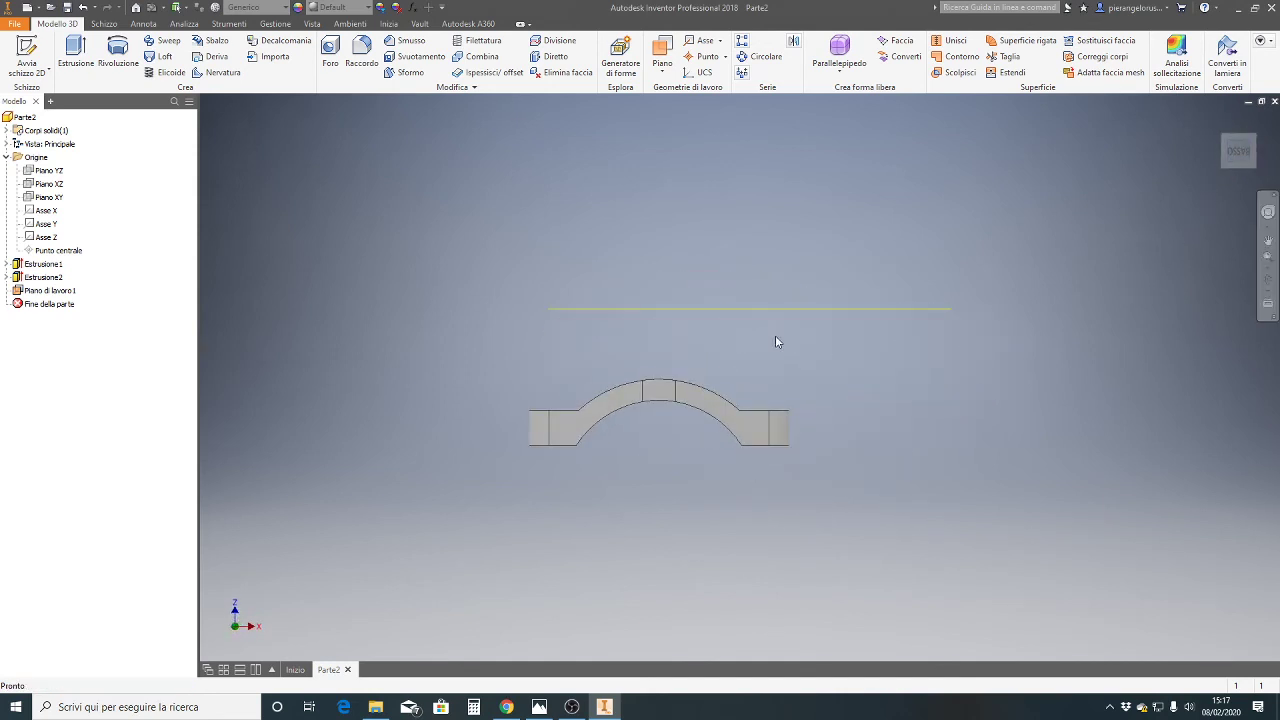
click(740, 309)
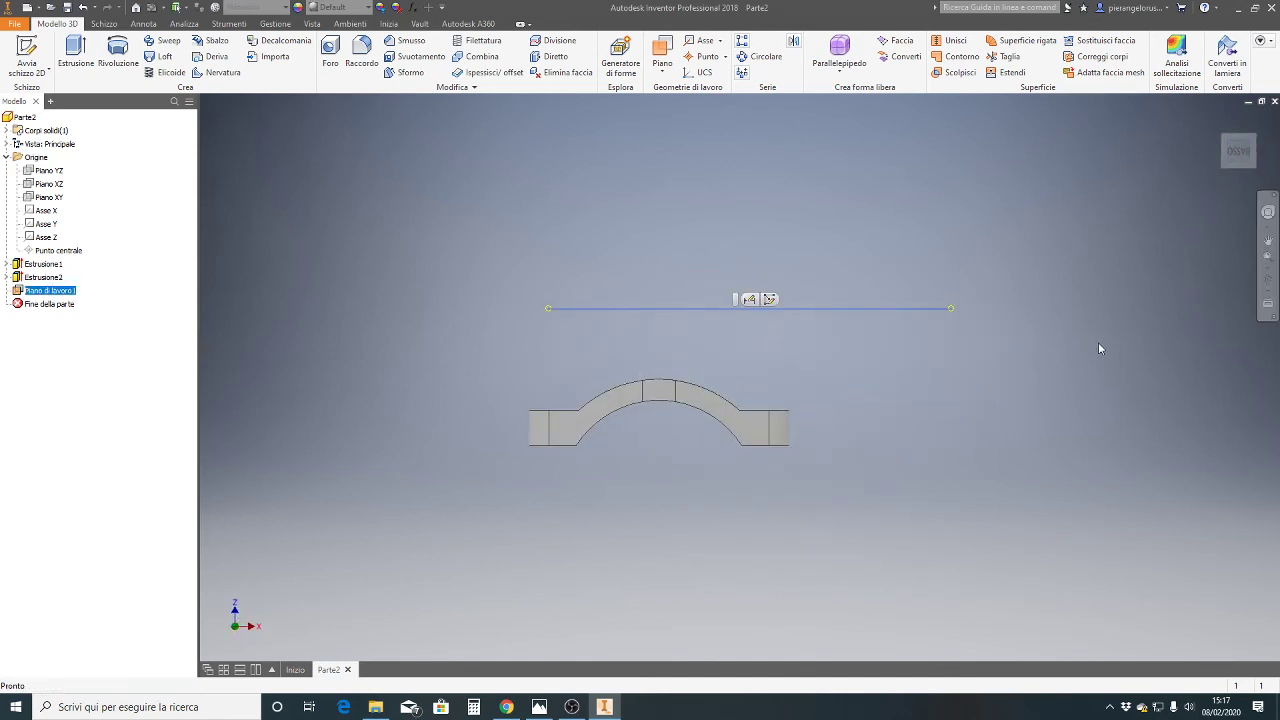
mouse_move(1238, 151)
click(1224, 138)
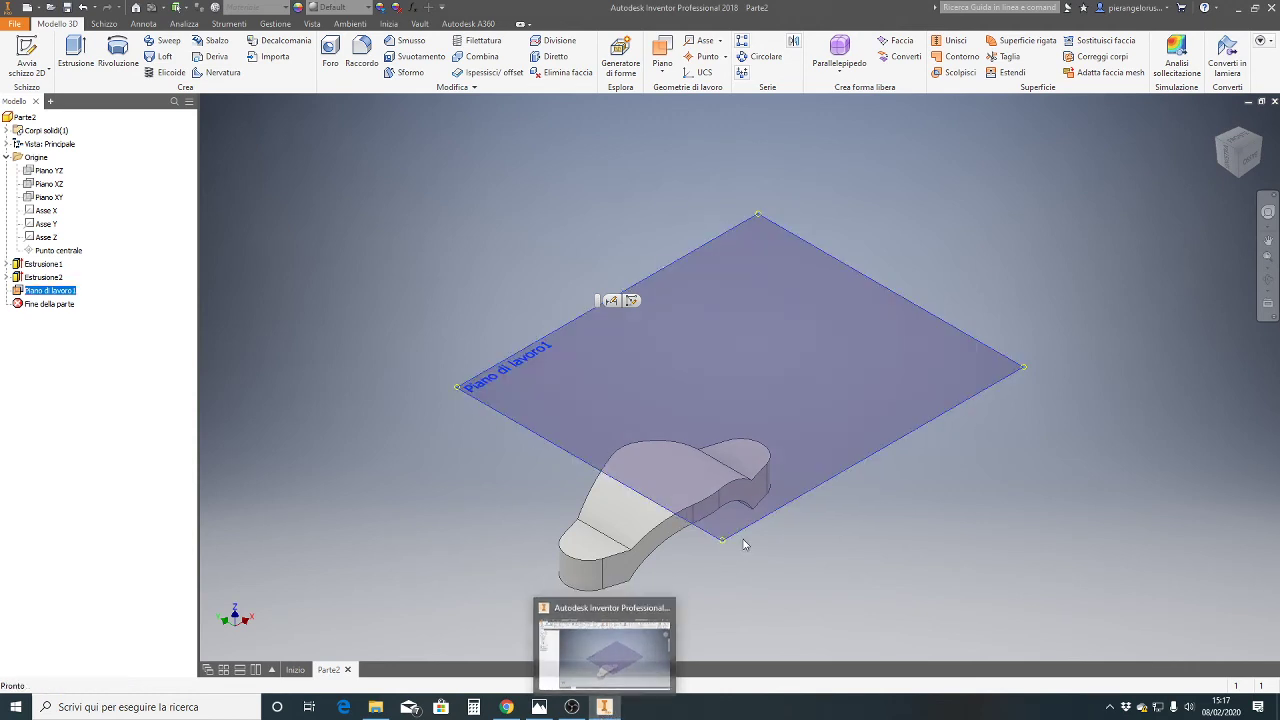
click(665, 618)
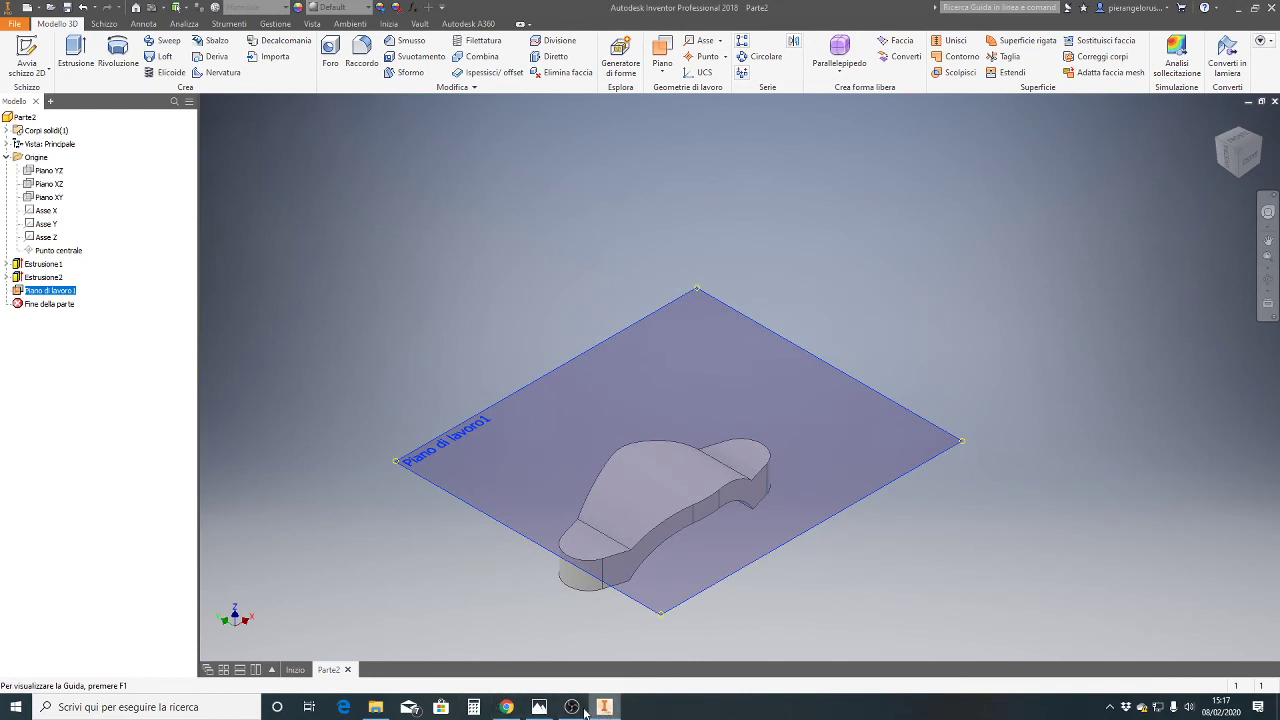
mouse_move(571, 707)
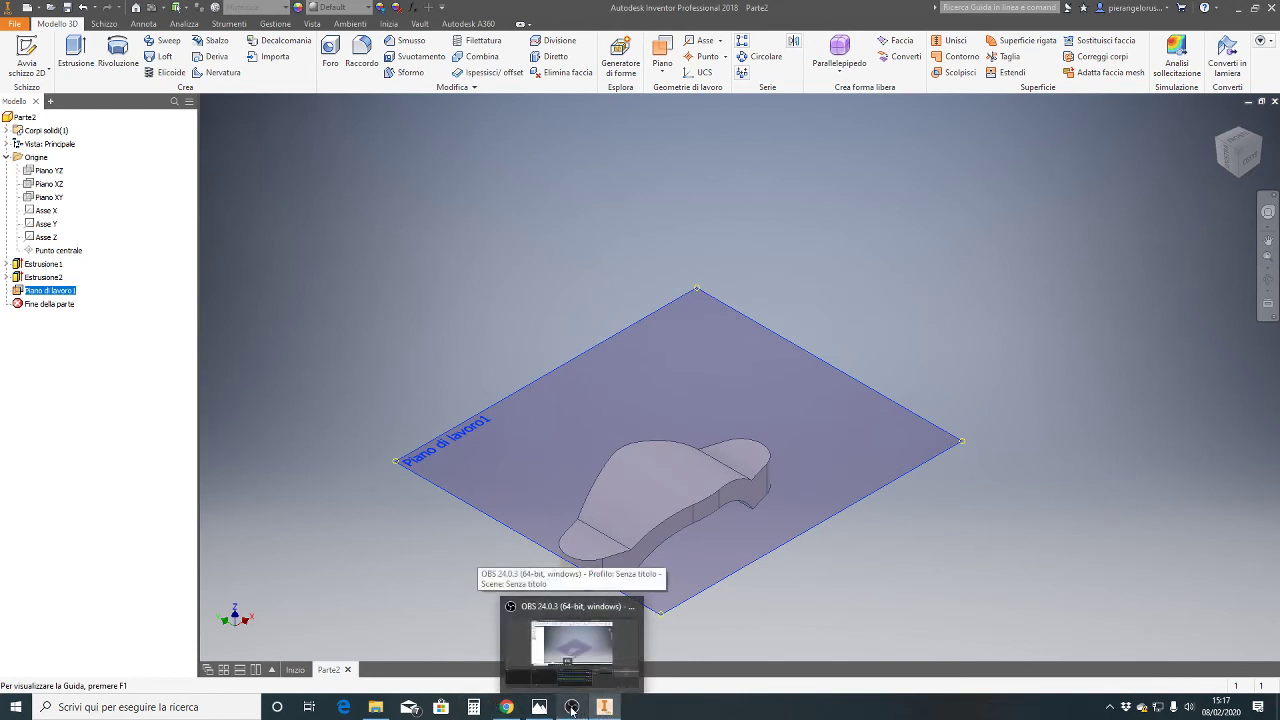
On Piano di lavoro1, sketch a 66 mm diameter circle centred on the base profile and finish the sketch
click(27, 72)
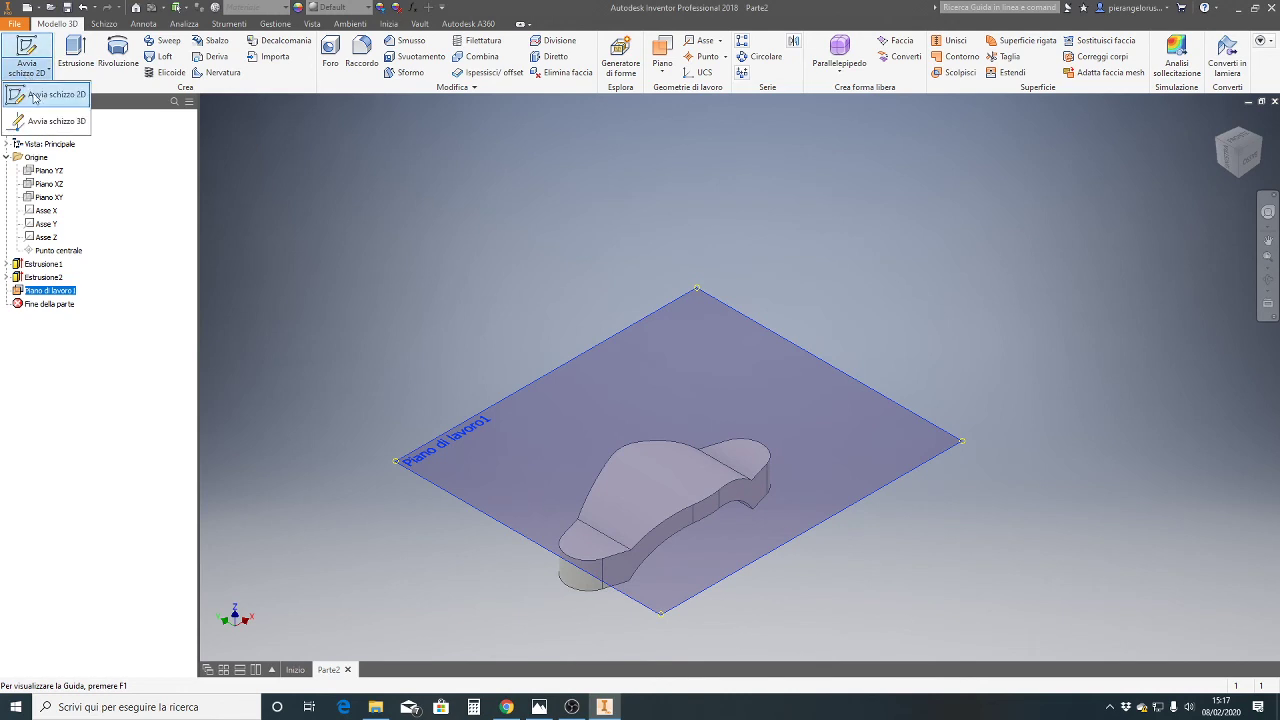
click(35, 95)
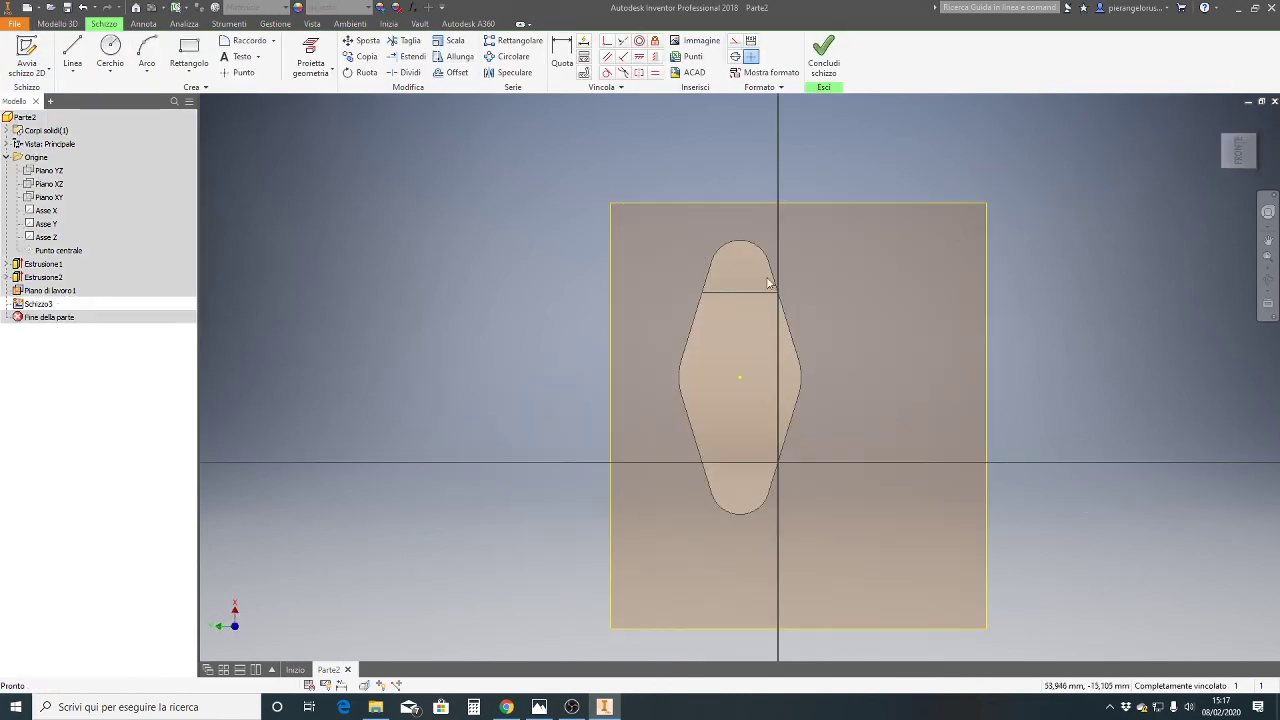
scroll(757, 382, up, 5)
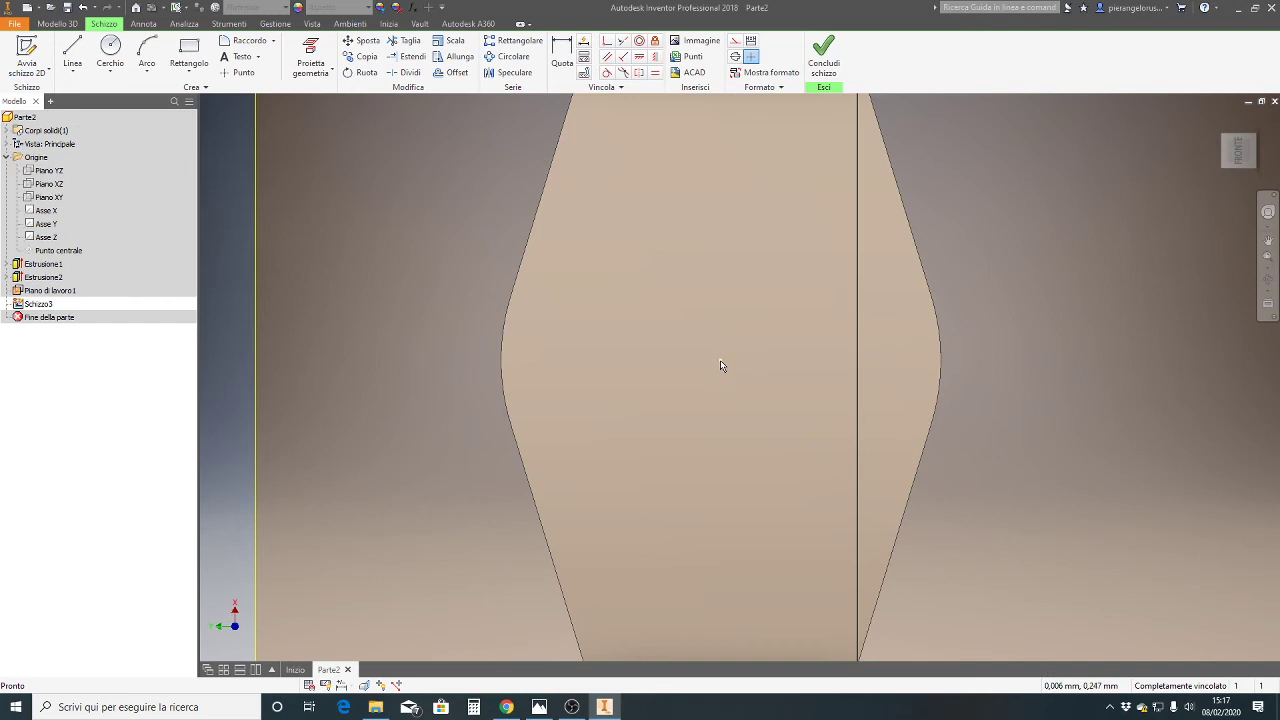
key(c)
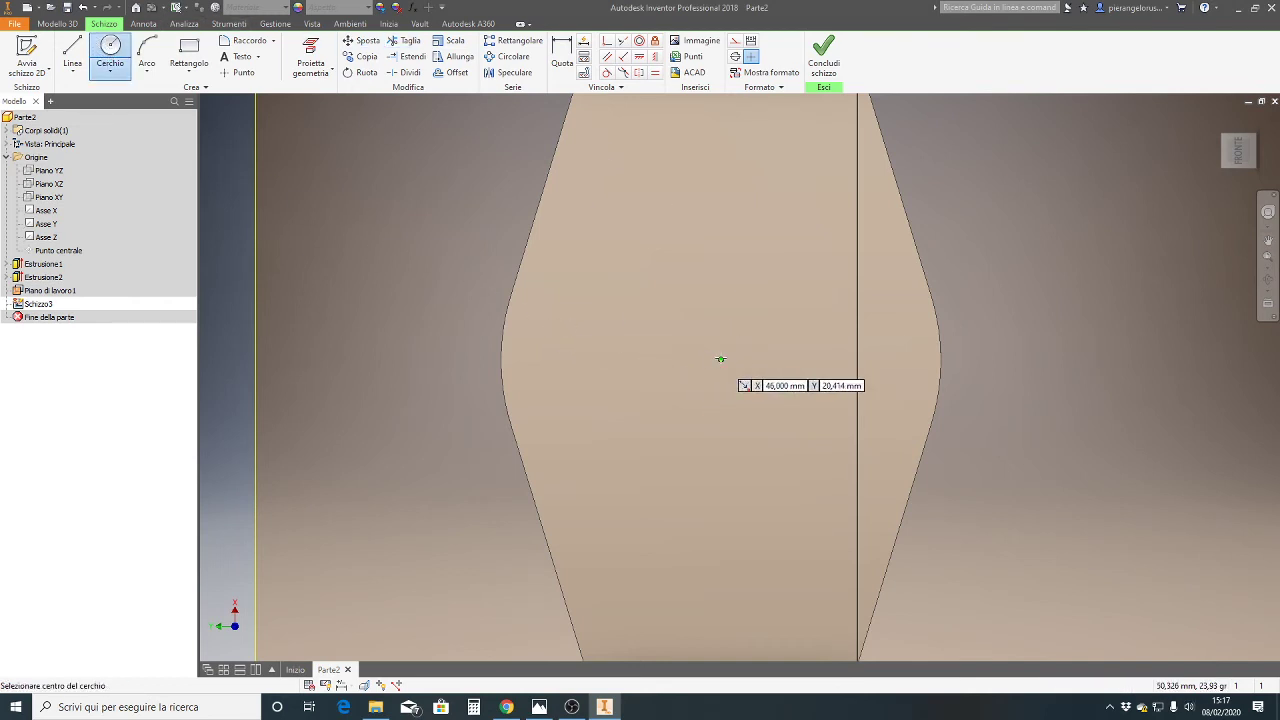
click(720, 358)
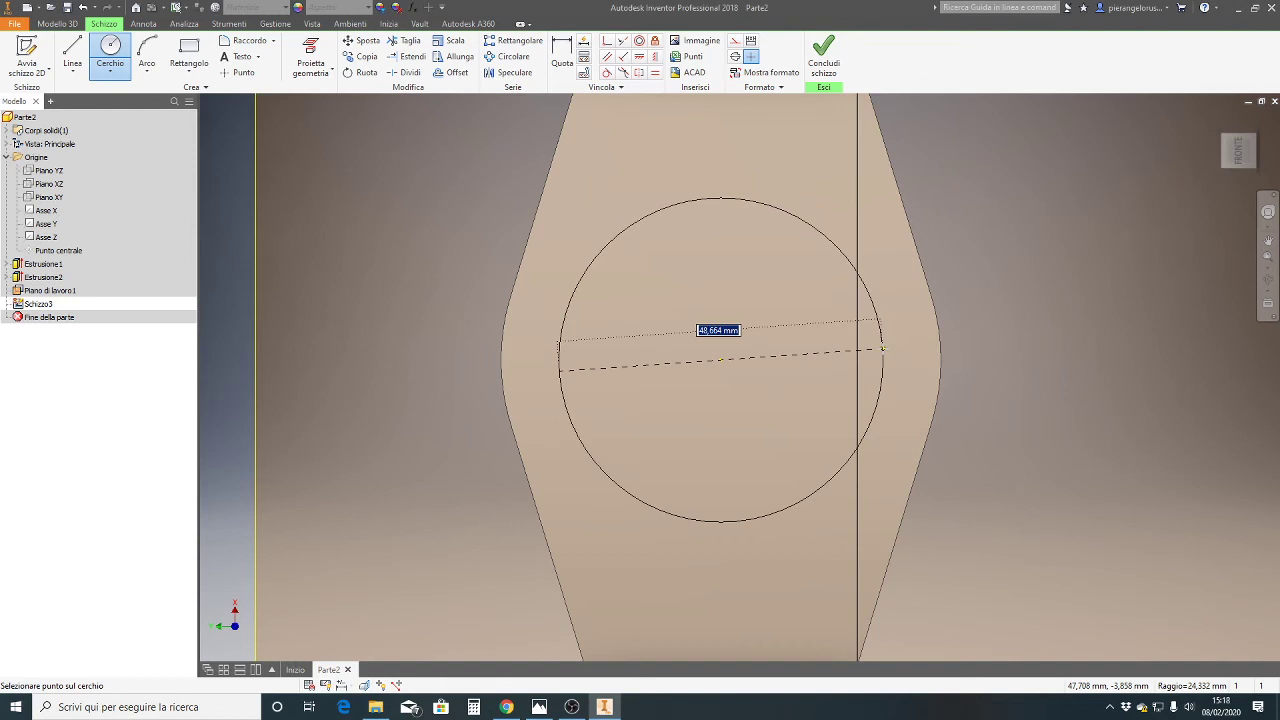
text(66)
key(Return)
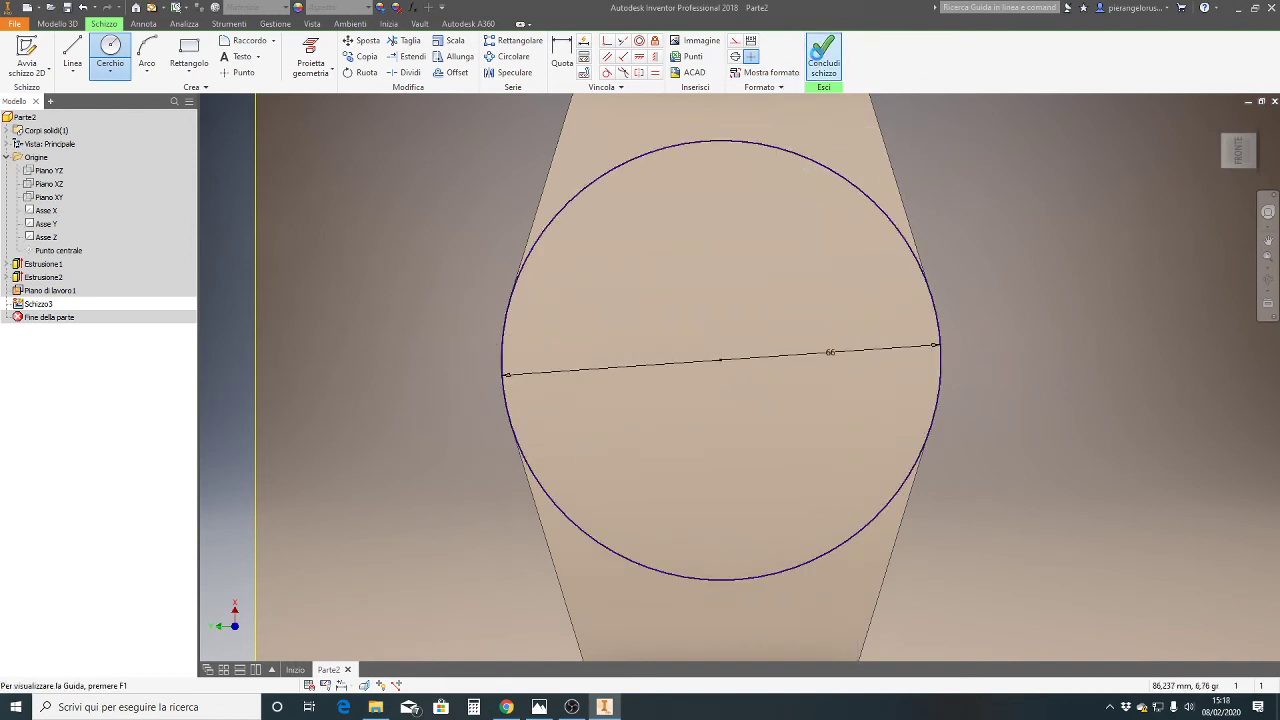
click(823, 58)
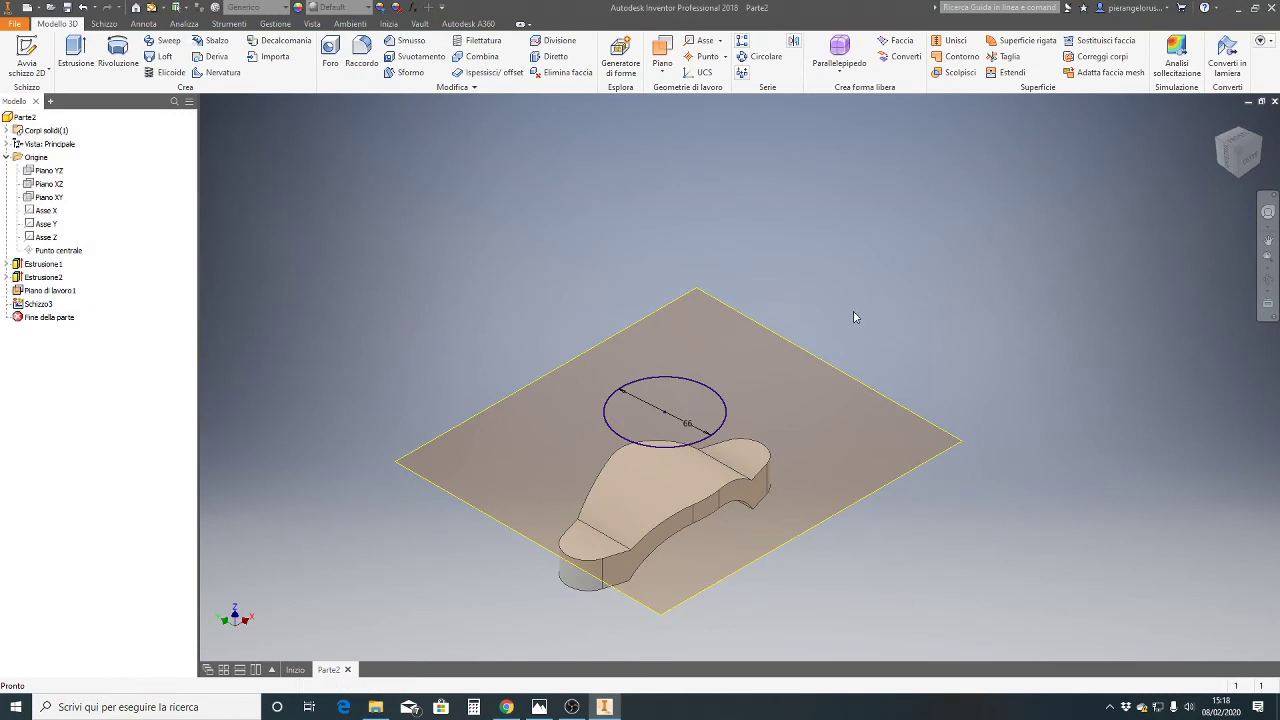
Extrude the 66 mm circle downward with Direzione 2 and Fino a seguente to form the cylindrical boss
click(81, 74)
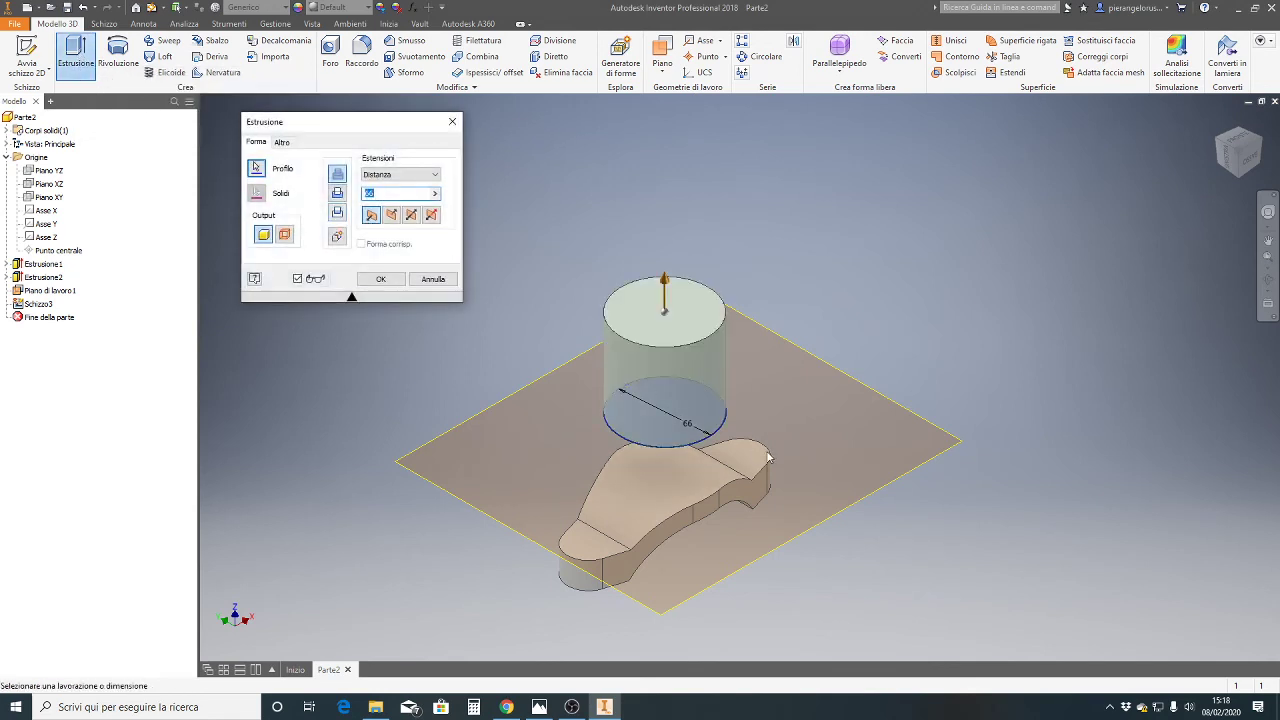
click(392, 215)
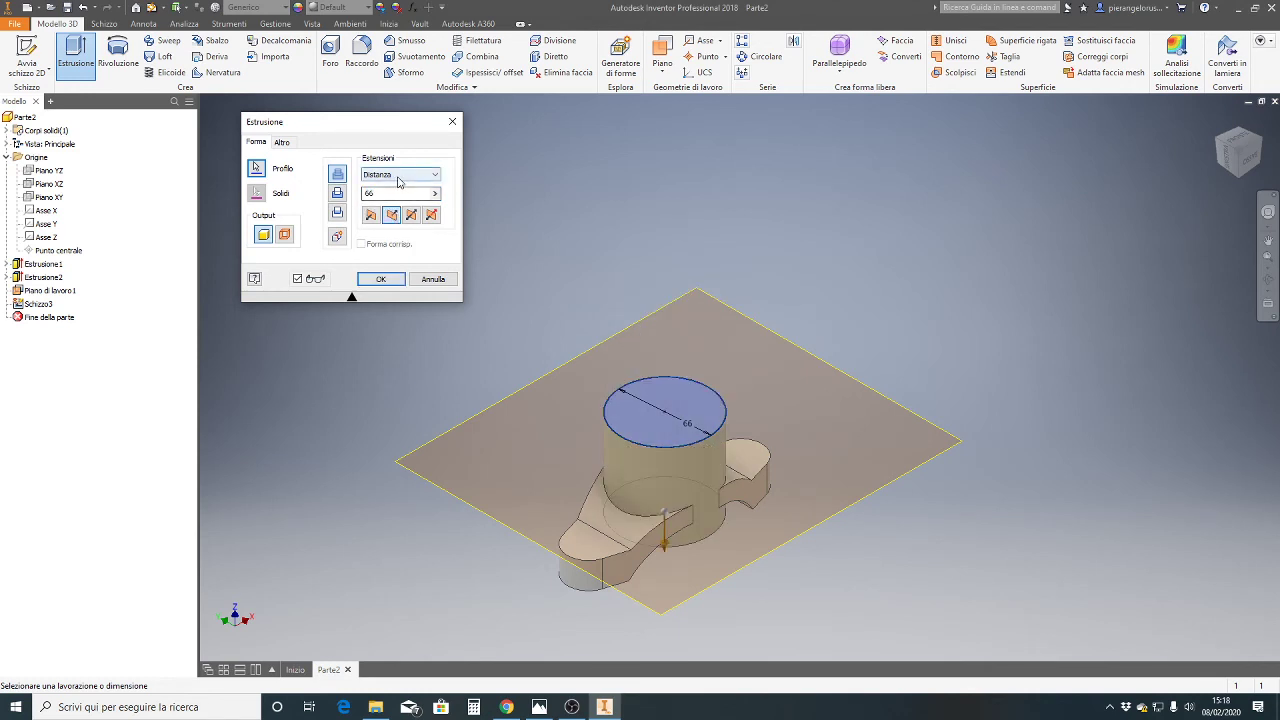
click(437, 176)
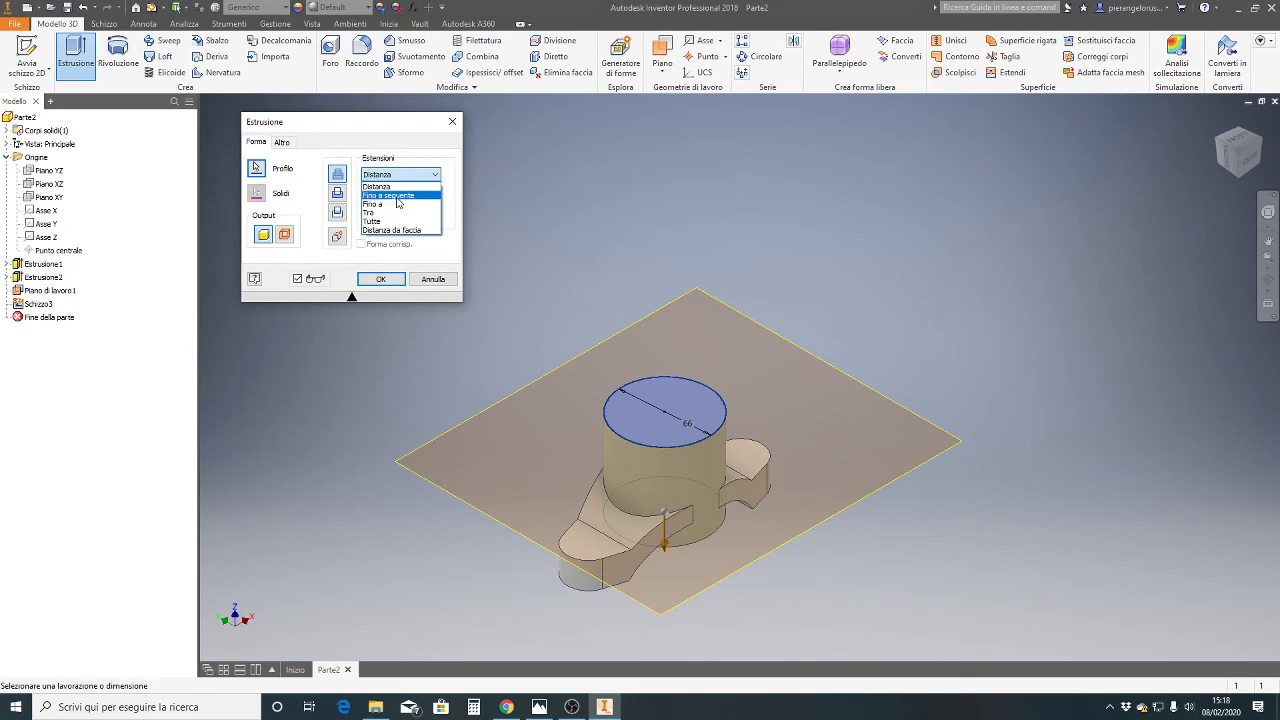
click(397, 196)
scroll(668, 496, down, 3)
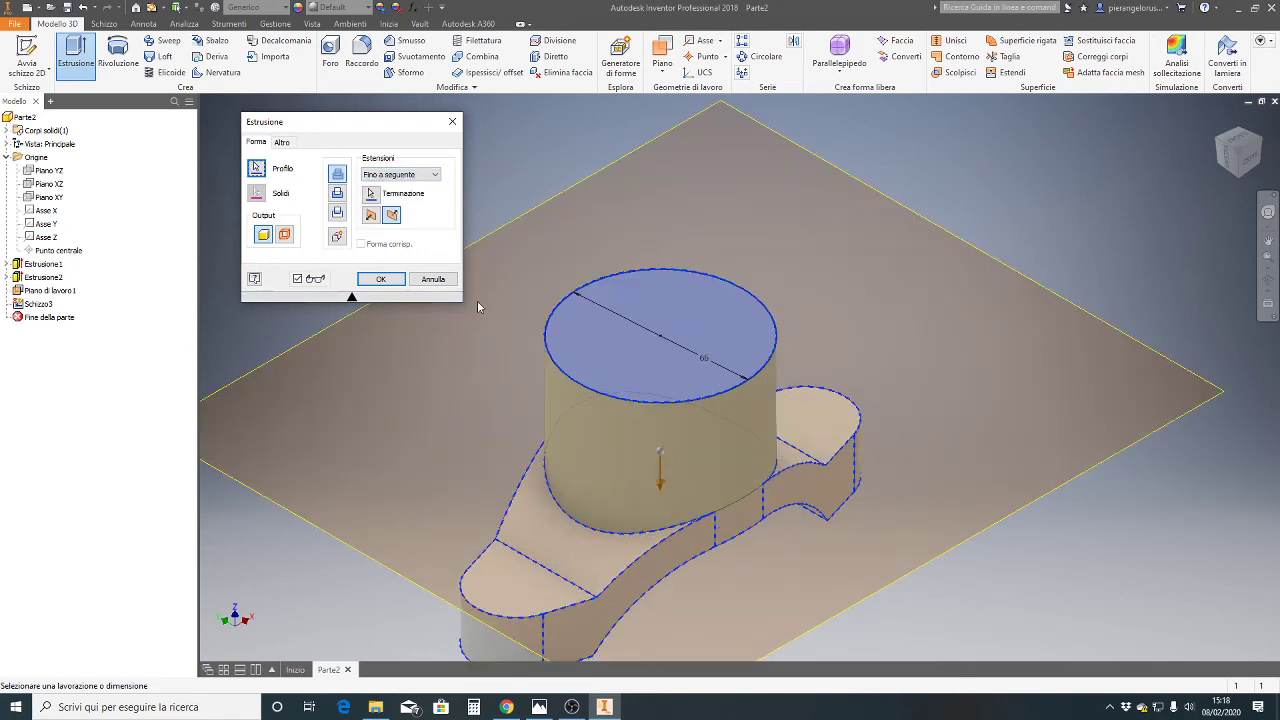
click(380, 279)
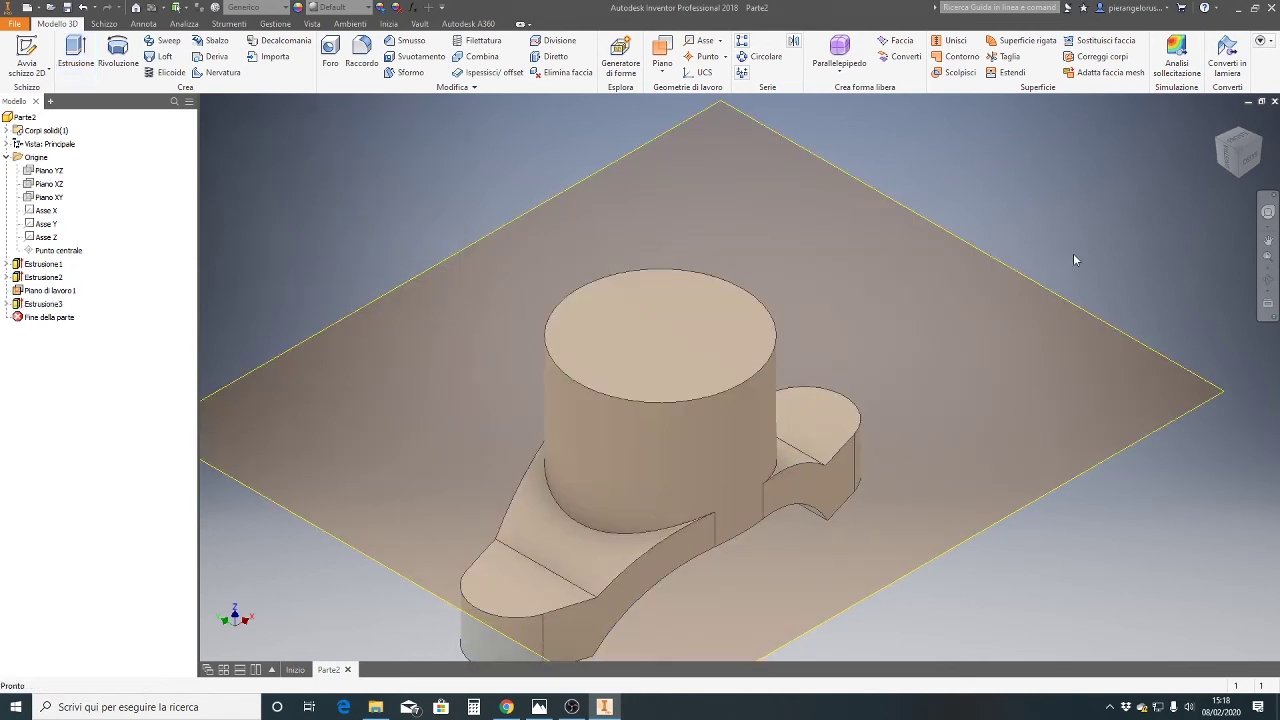
Hide work plane Piano di lavoro1 and bring the Supporto reference drawing forward in Photos
scroll(691, 442, up, 3)
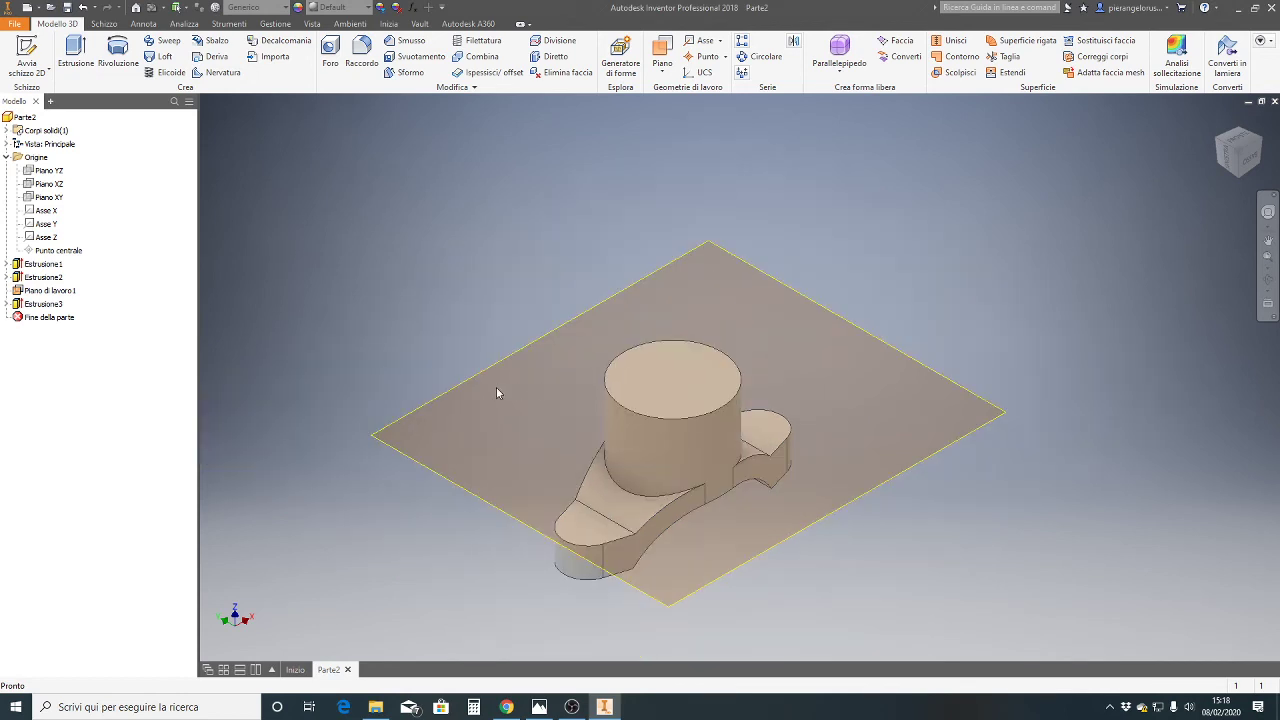
right_click(20, 291)
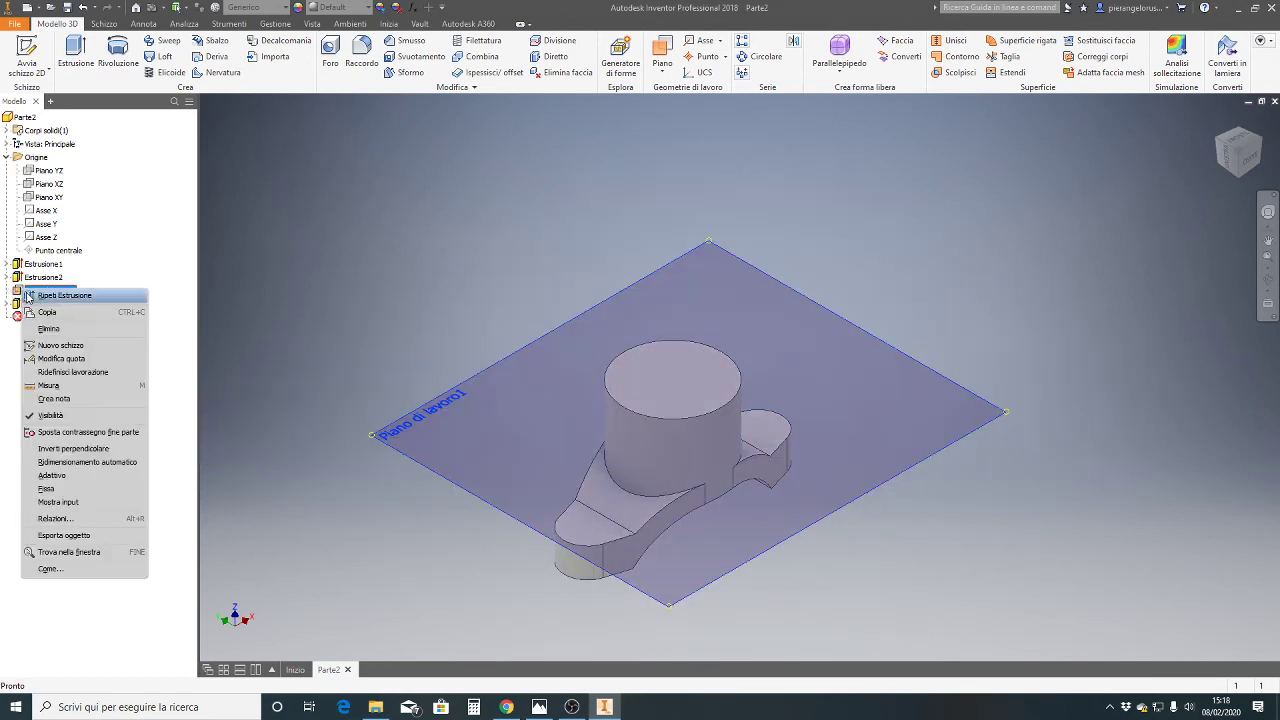
click(36, 416)
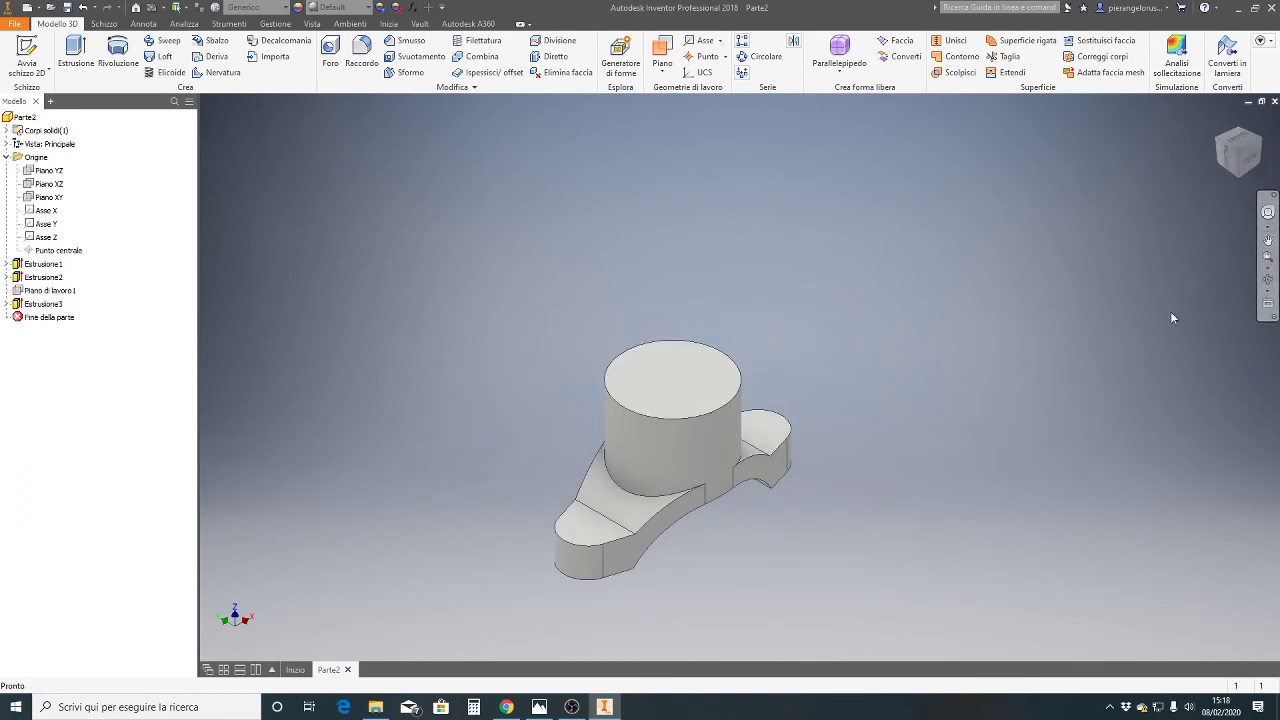
click(541, 705)
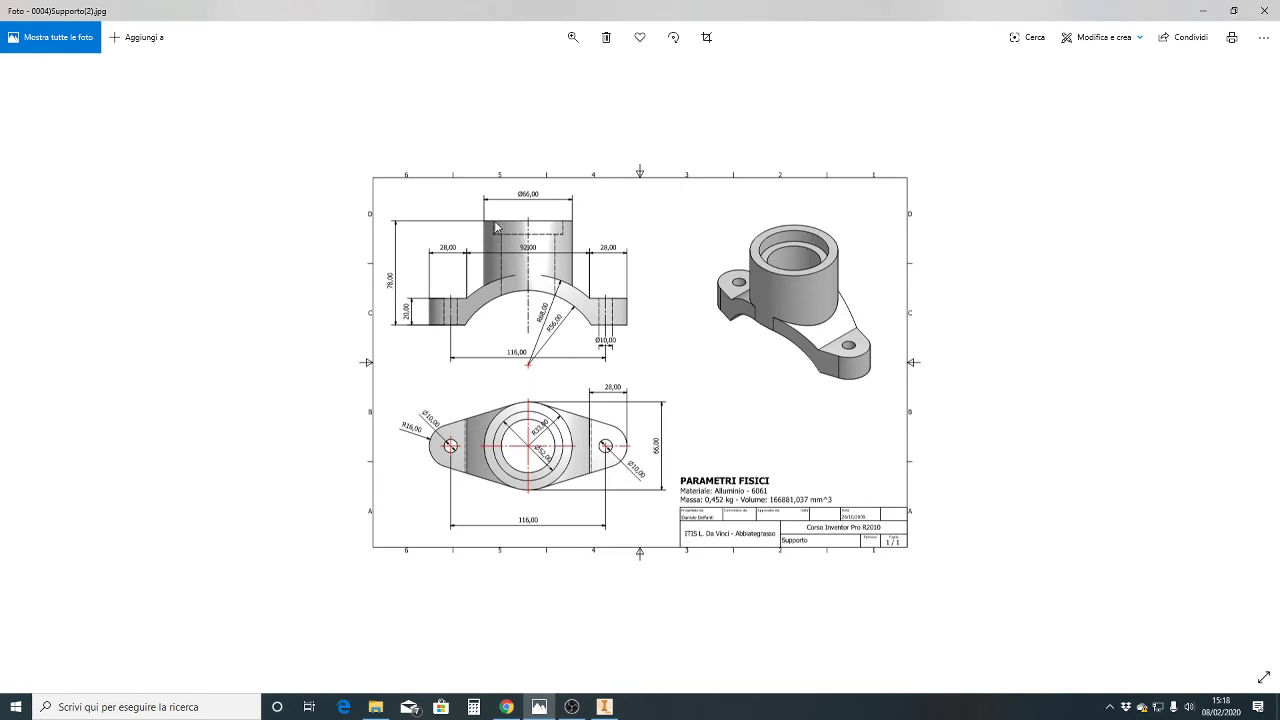
Zoom and pan Supporto(2).jpg to read the boss's Ø52 bore, R33 outline and 78 mm height
scroll(561, 467, down, 1)
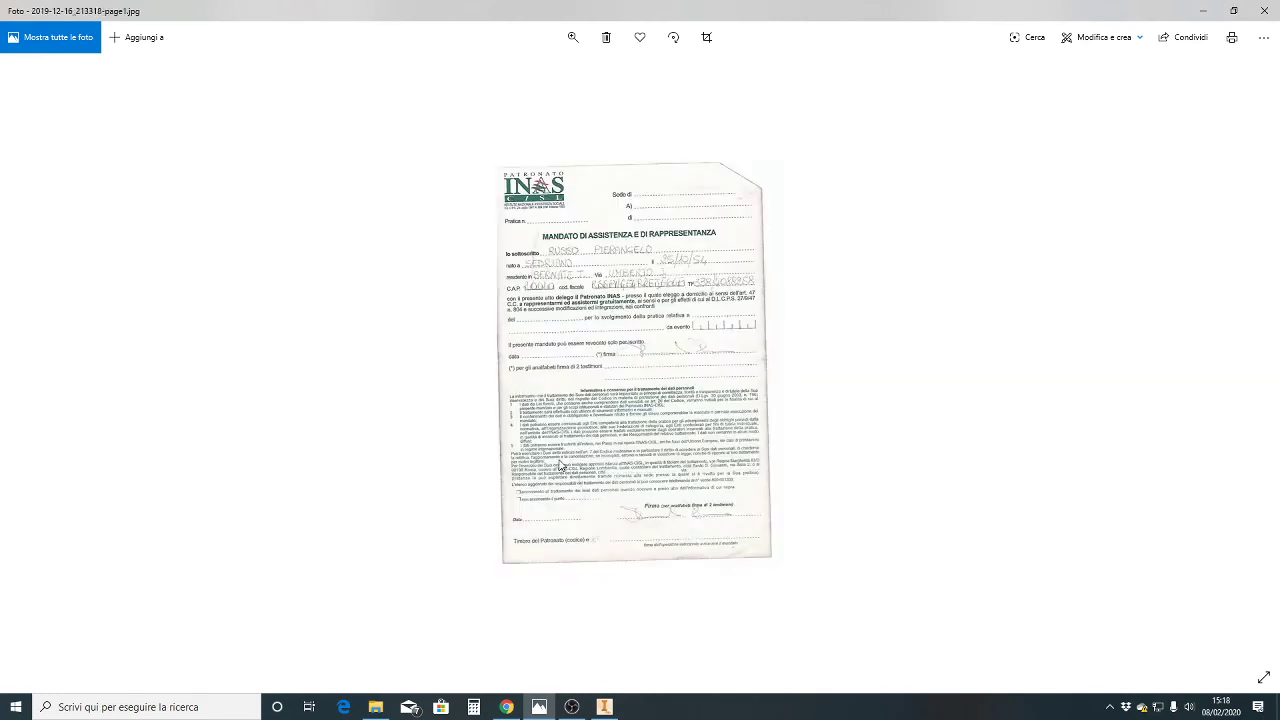
scroll(565, 449, up, 1)
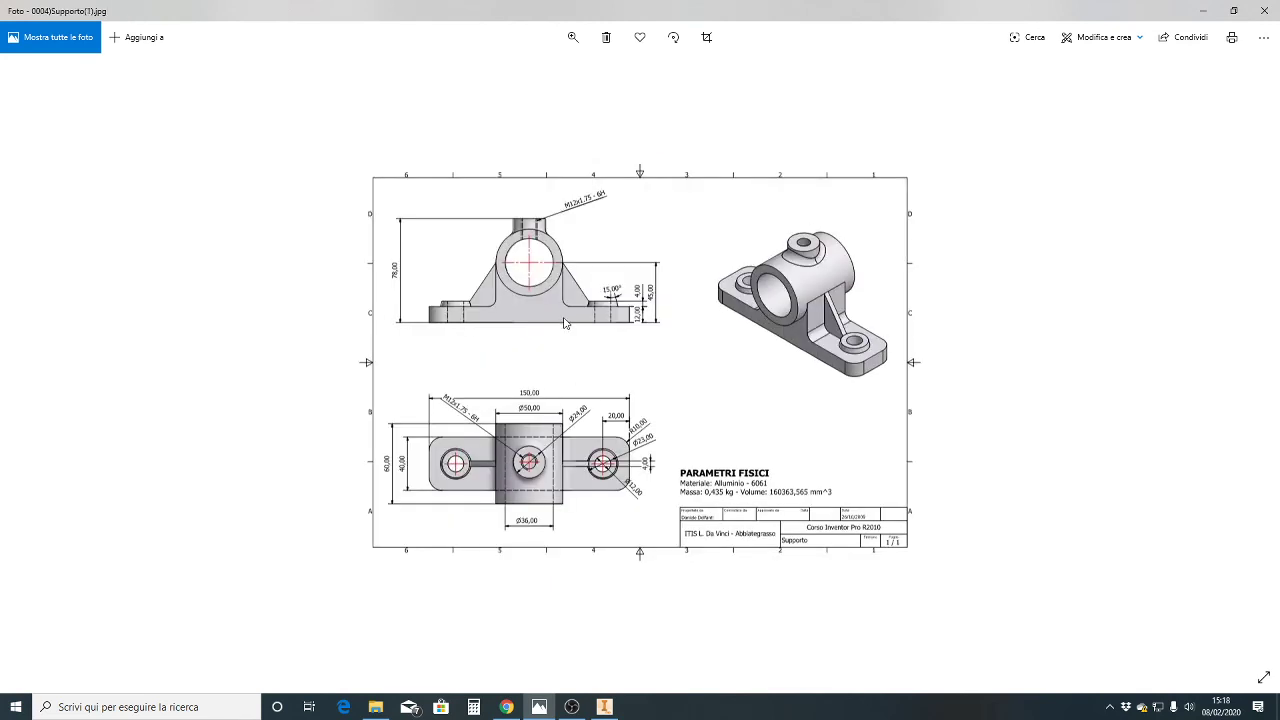
scroll(565, 310, up, 1)
click(573, 37)
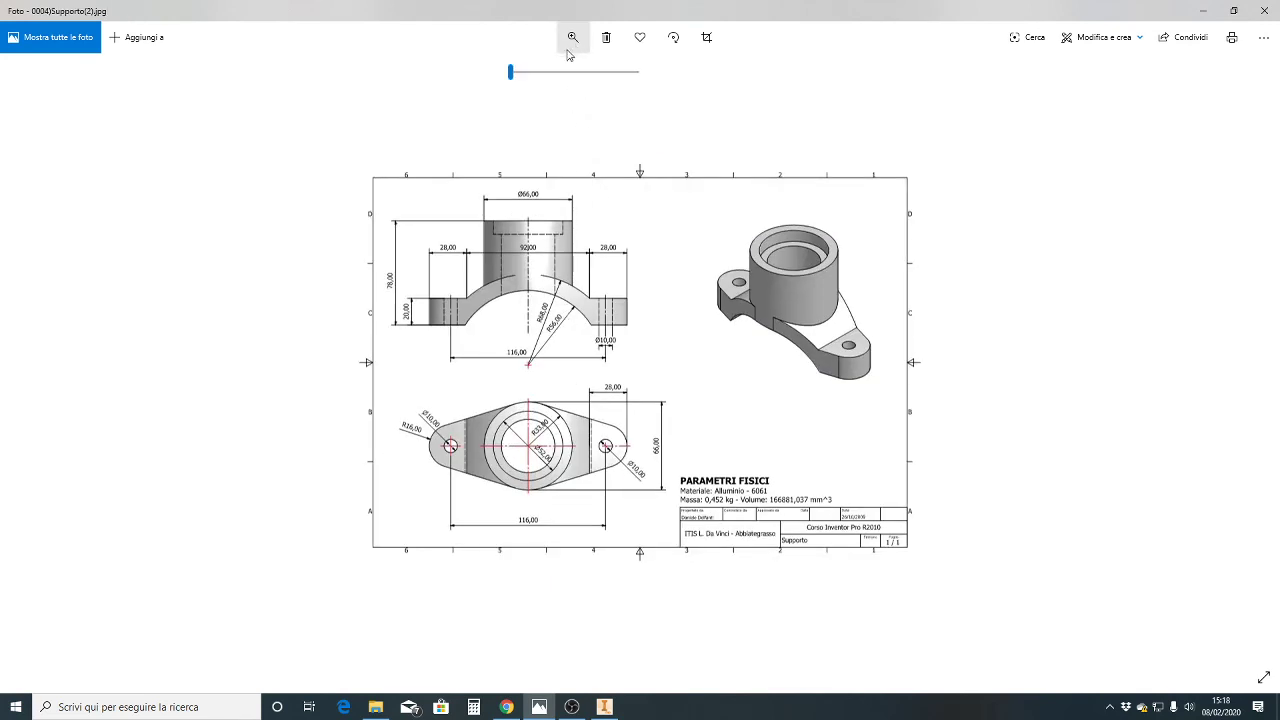
drag(516, 72, 536, 78)
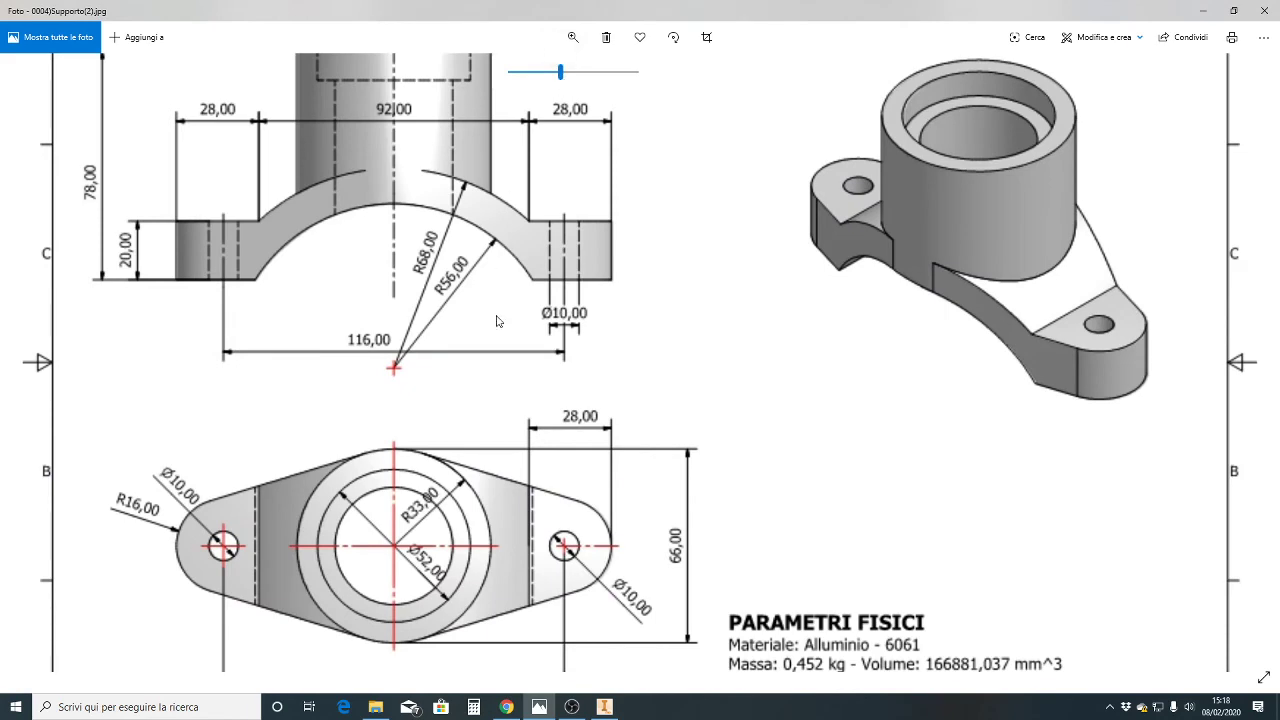
drag(490, 328, 490, 305)
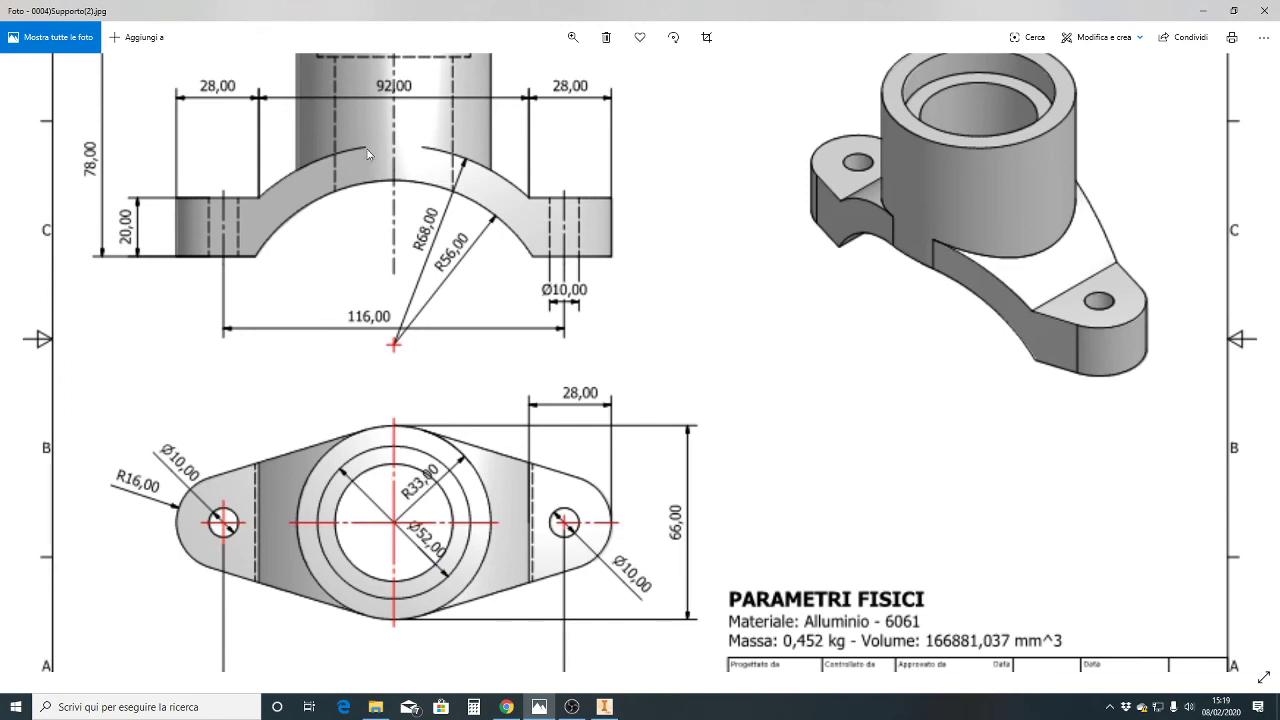
scroll(364, 152, up, 2)
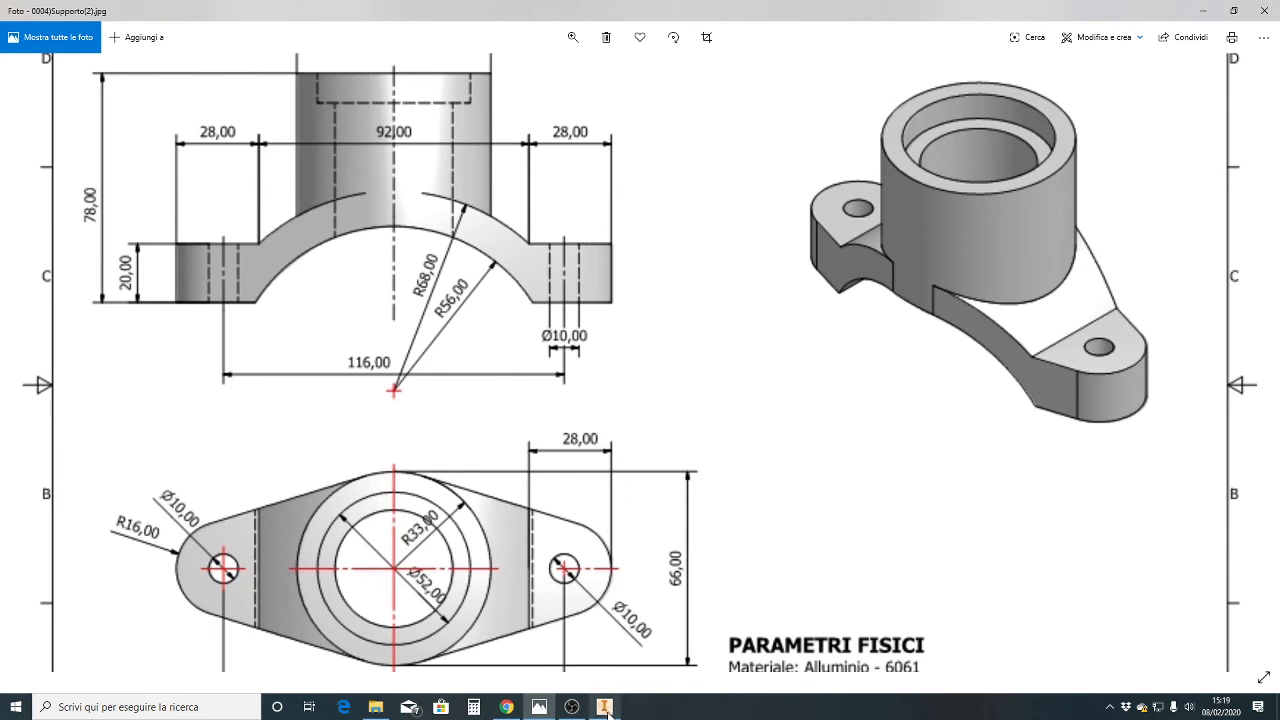
mouse_move(603, 707)
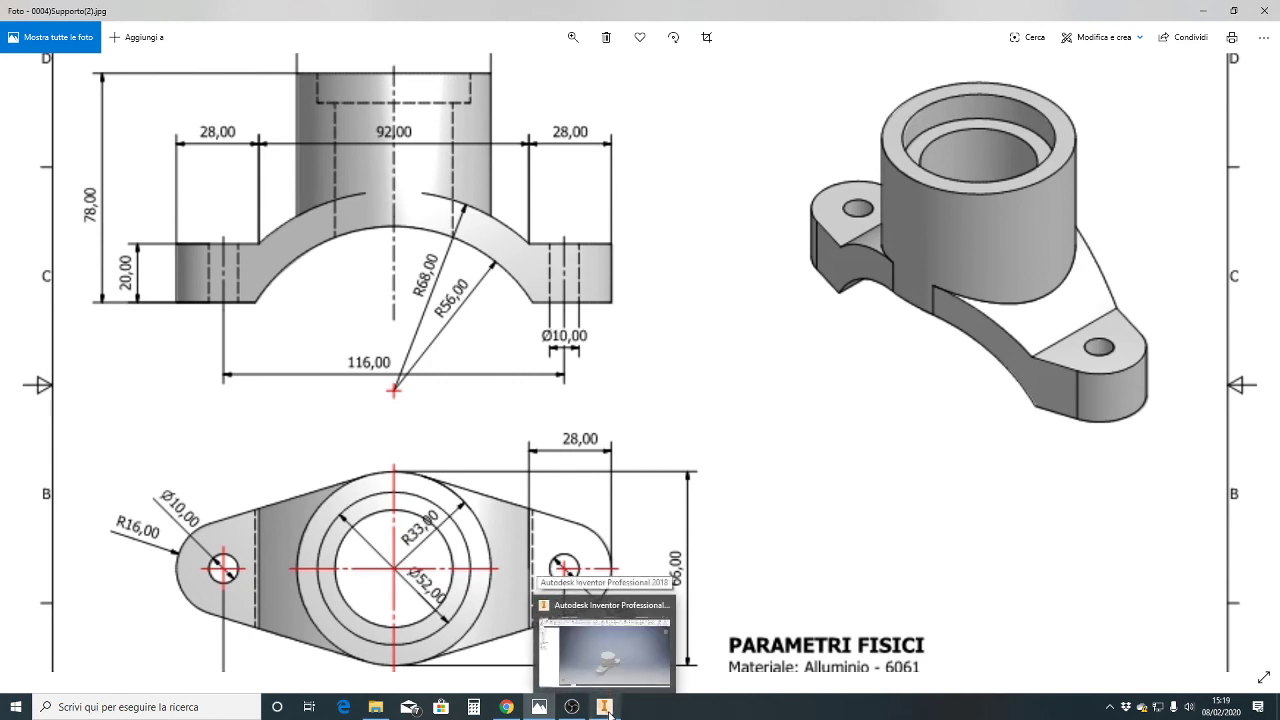
click(609, 712)
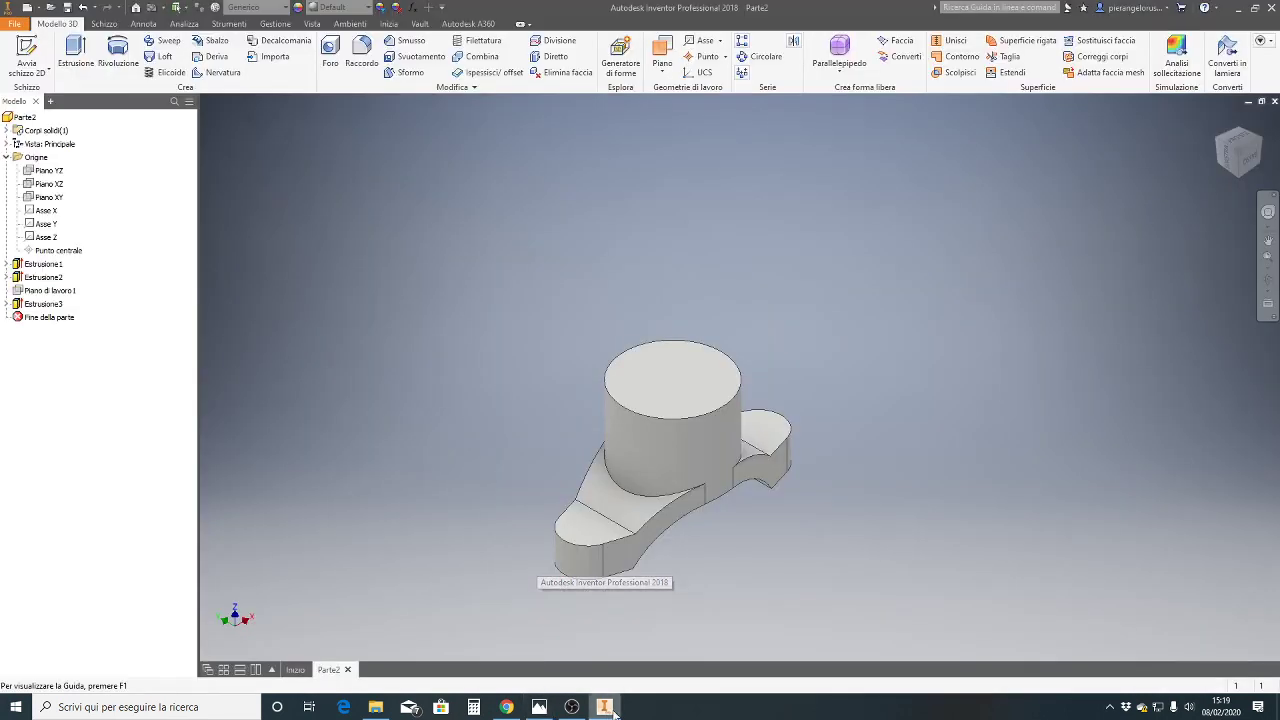
click(330, 50)
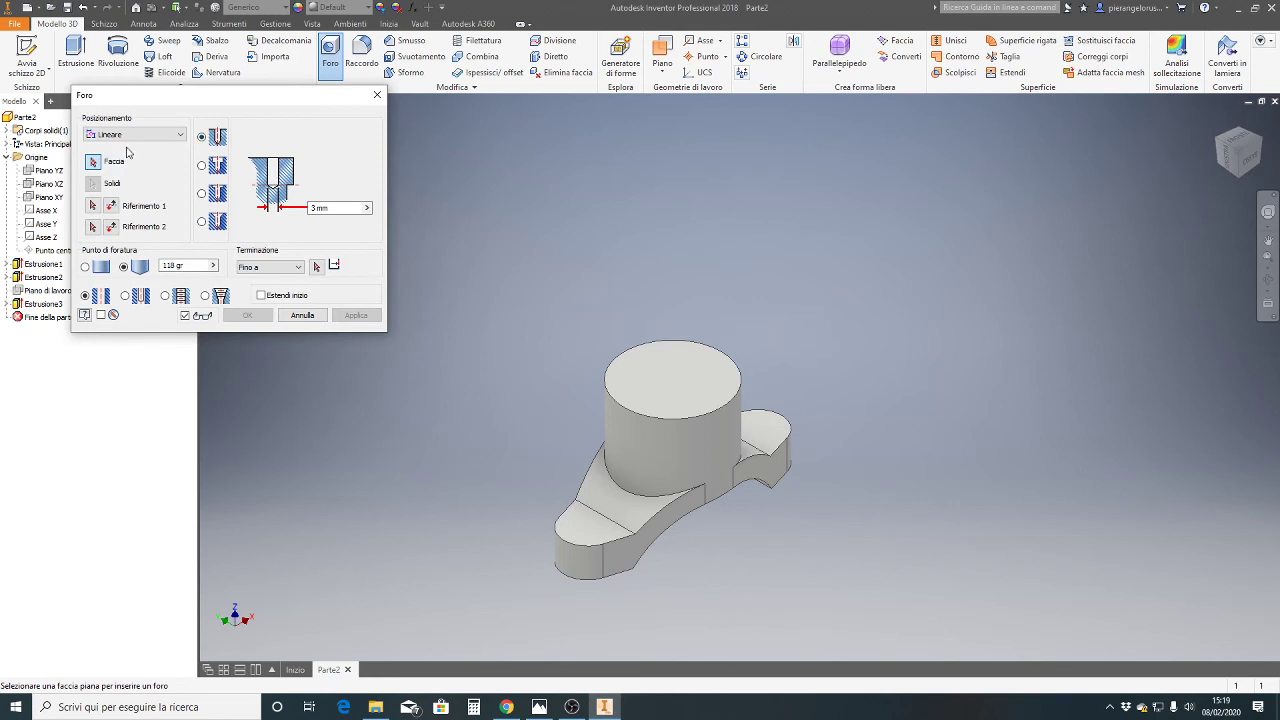
click(156, 135)
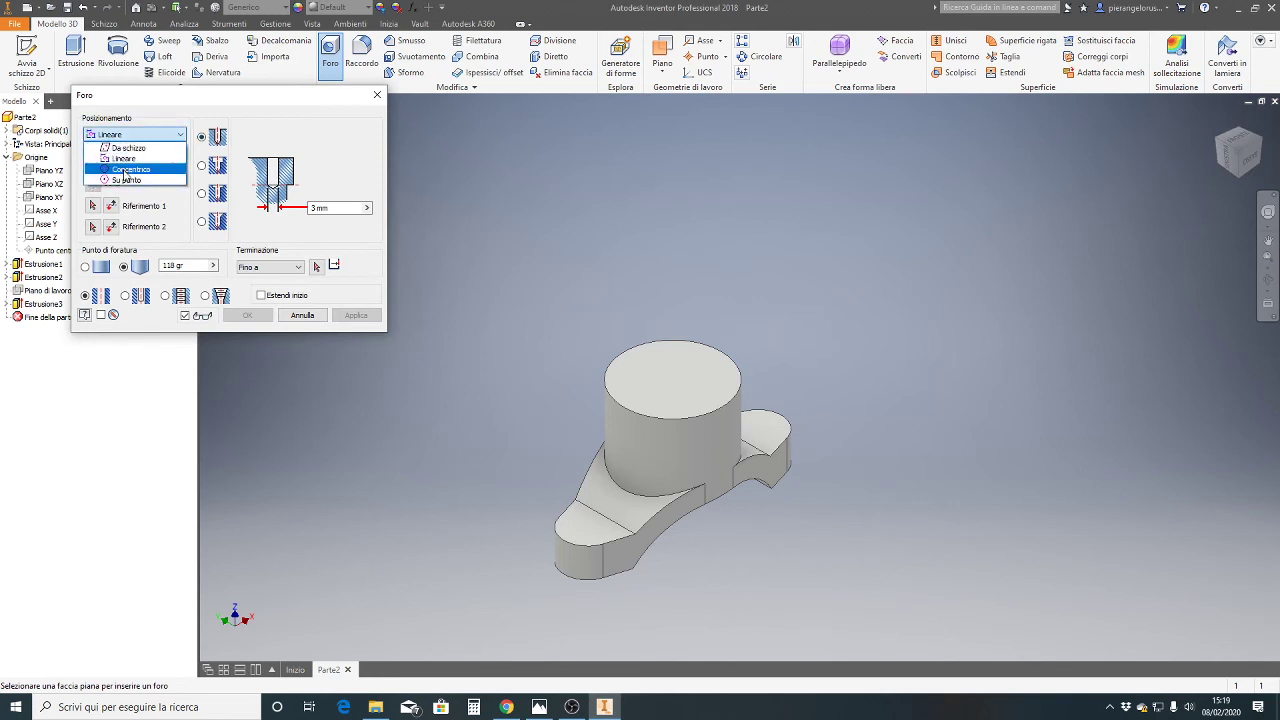
click(125, 170)
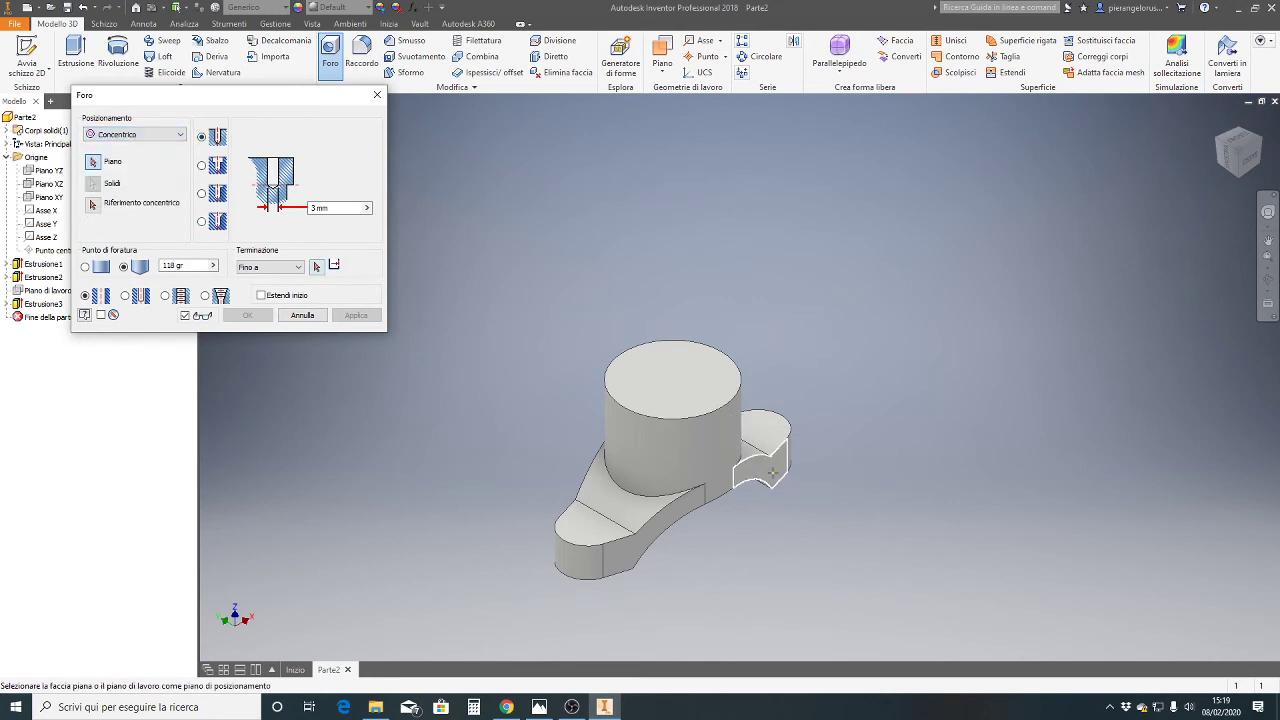
click(655, 376)
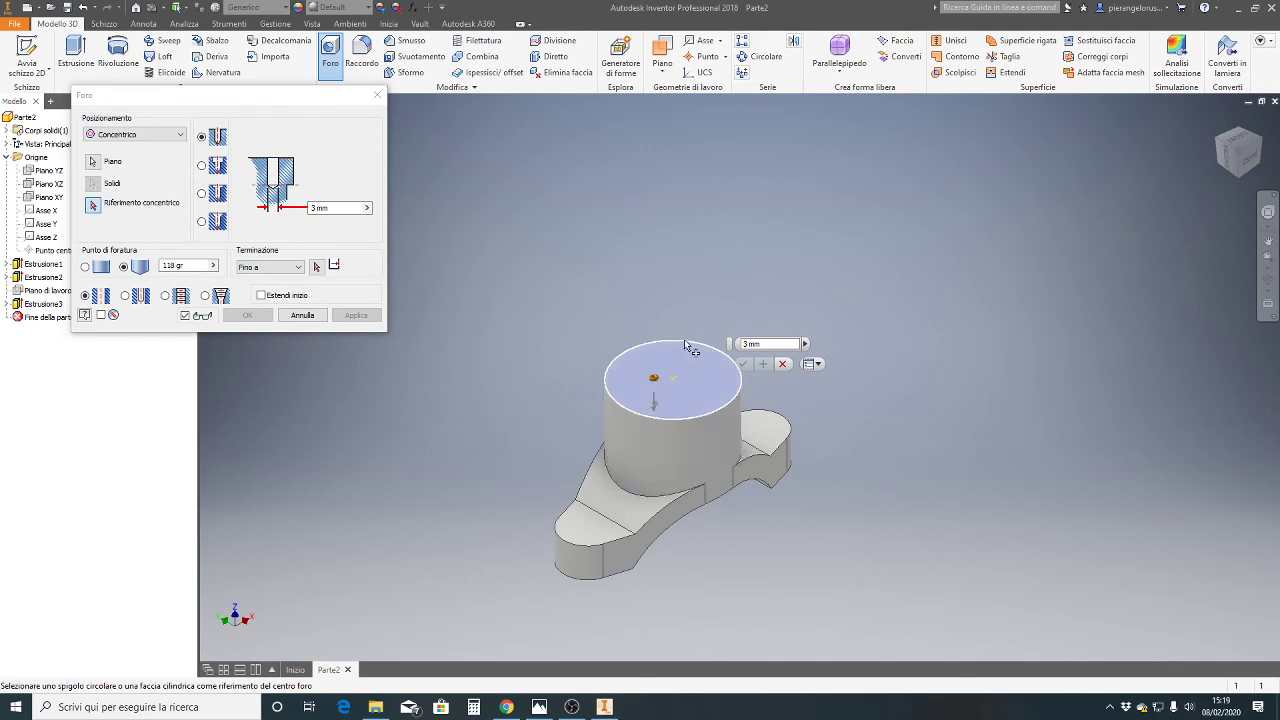
click(685, 345)
scroll(692, 378, down, 2)
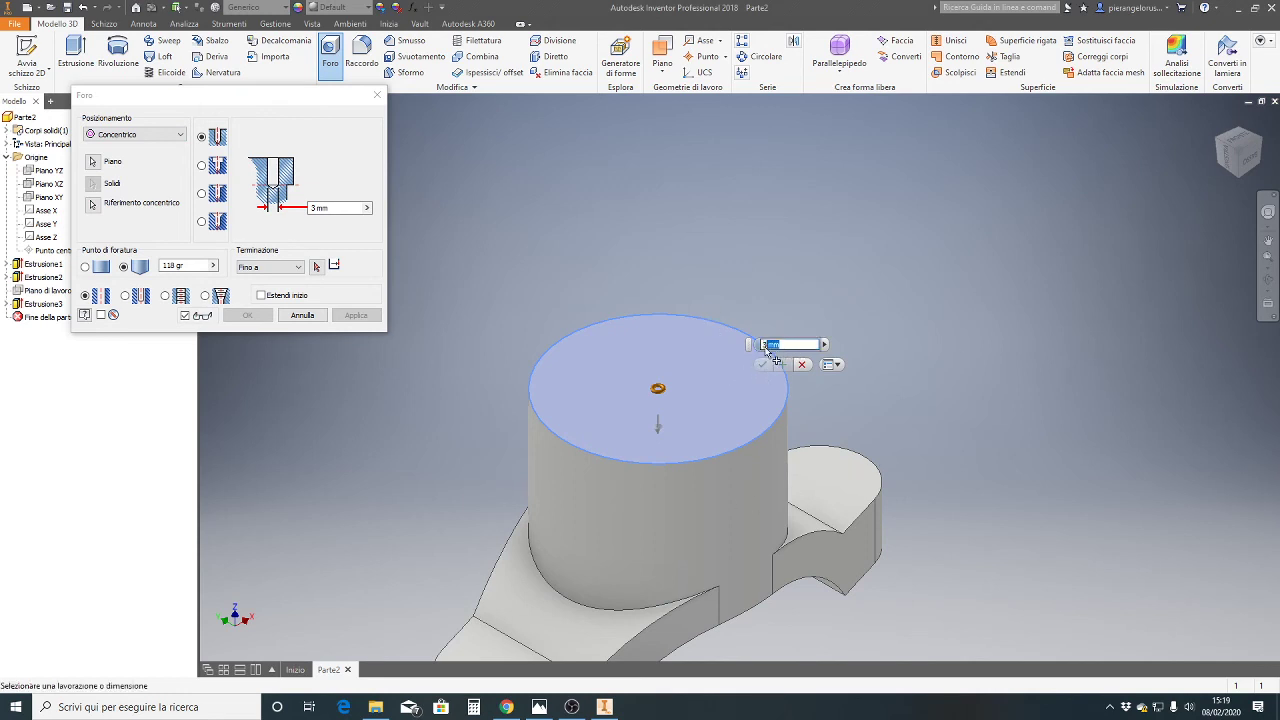
text(52)
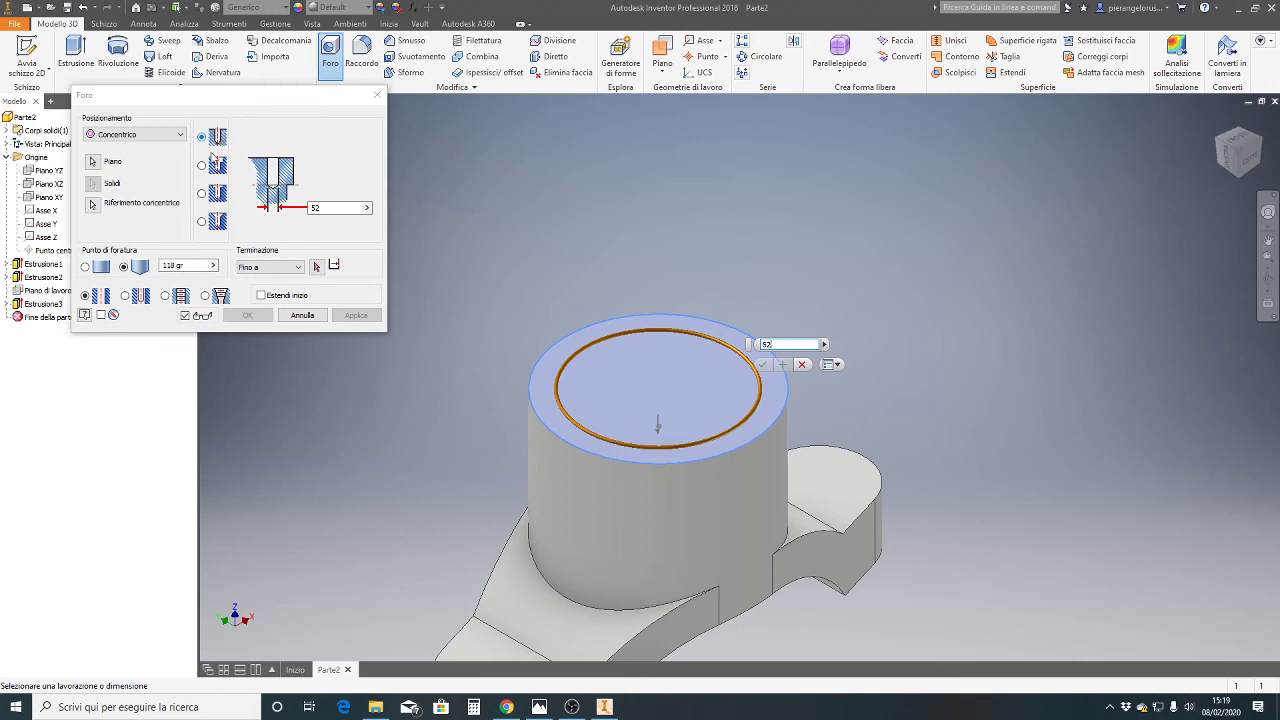
click(202, 166)
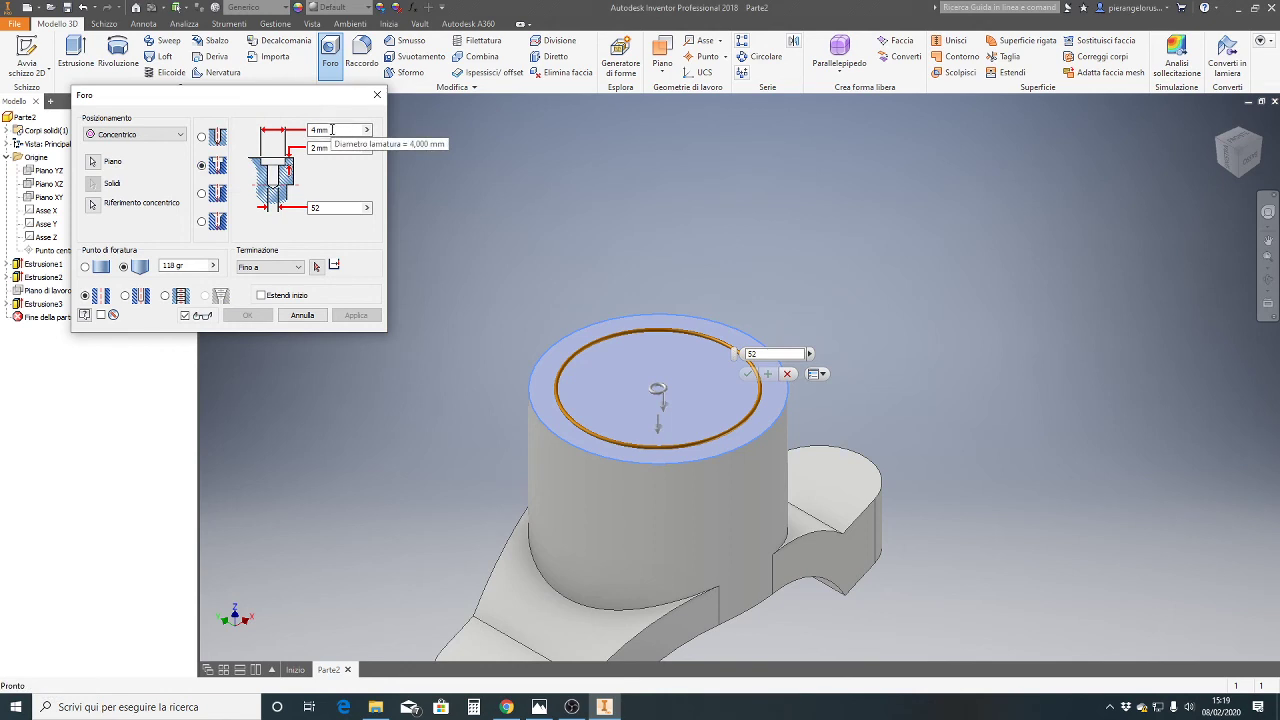
click(332, 130)
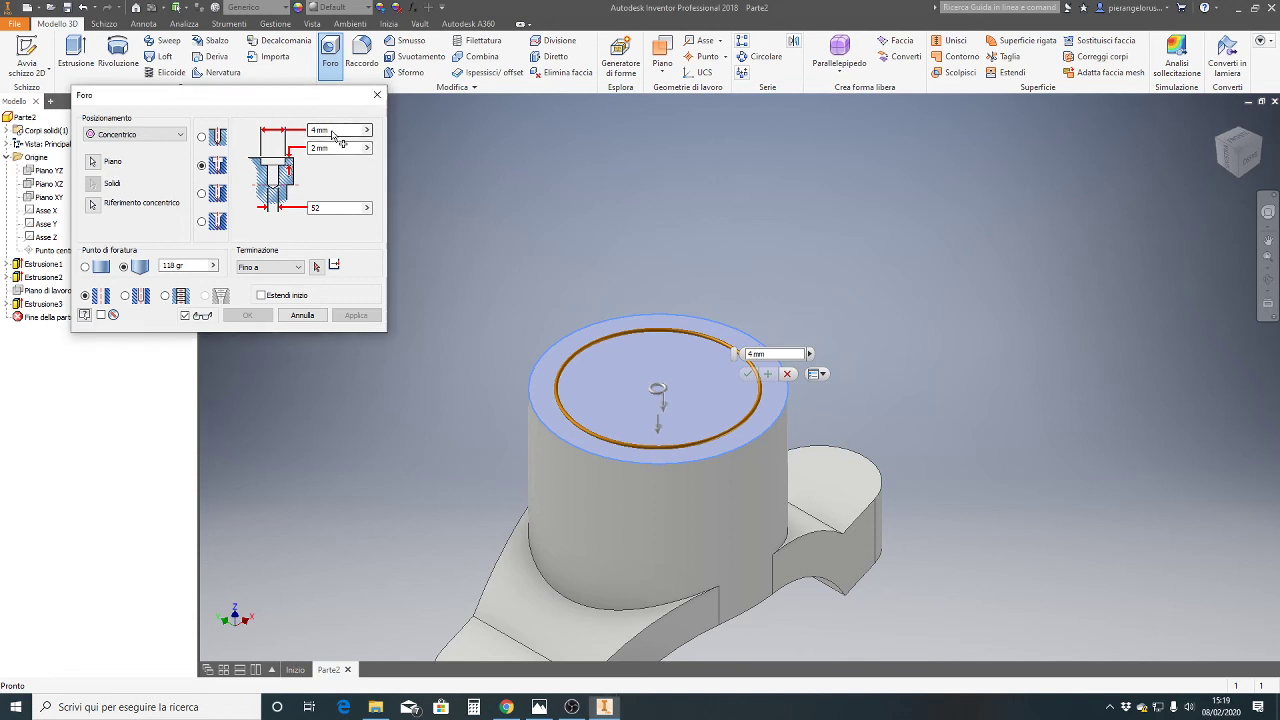
drag(333, 131, 302, 136)
text(52)
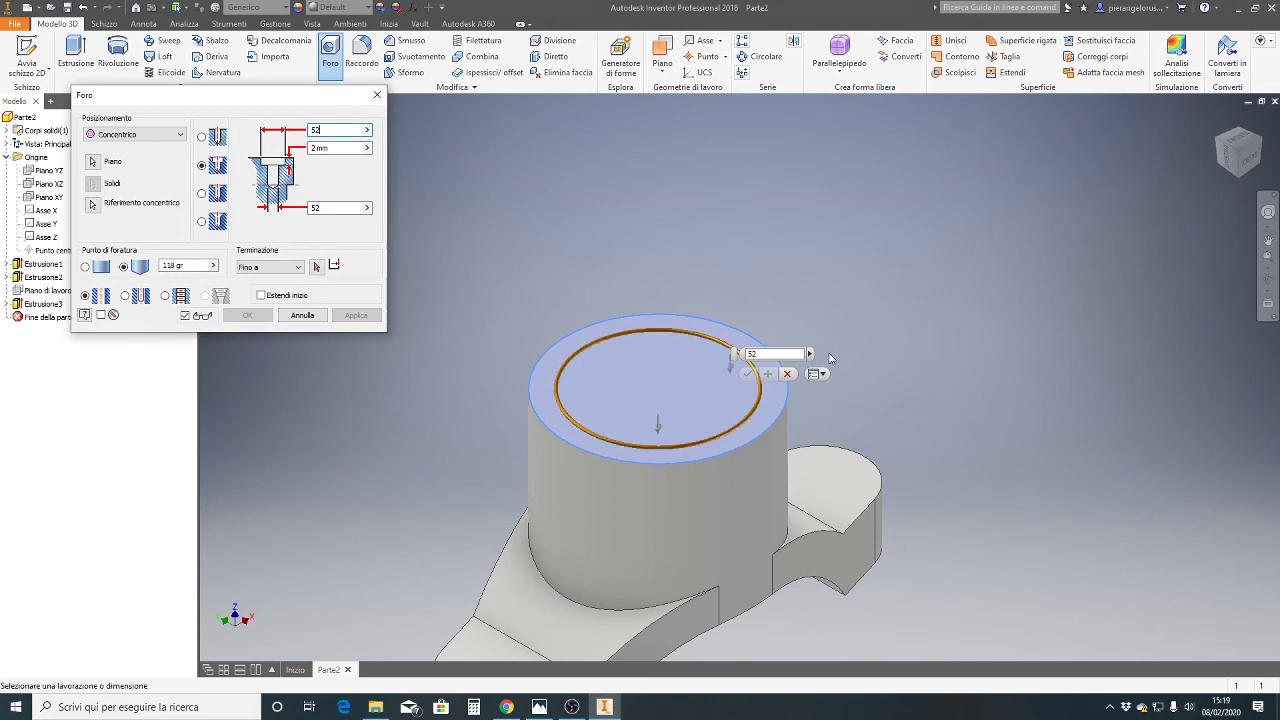
click(787, 373)
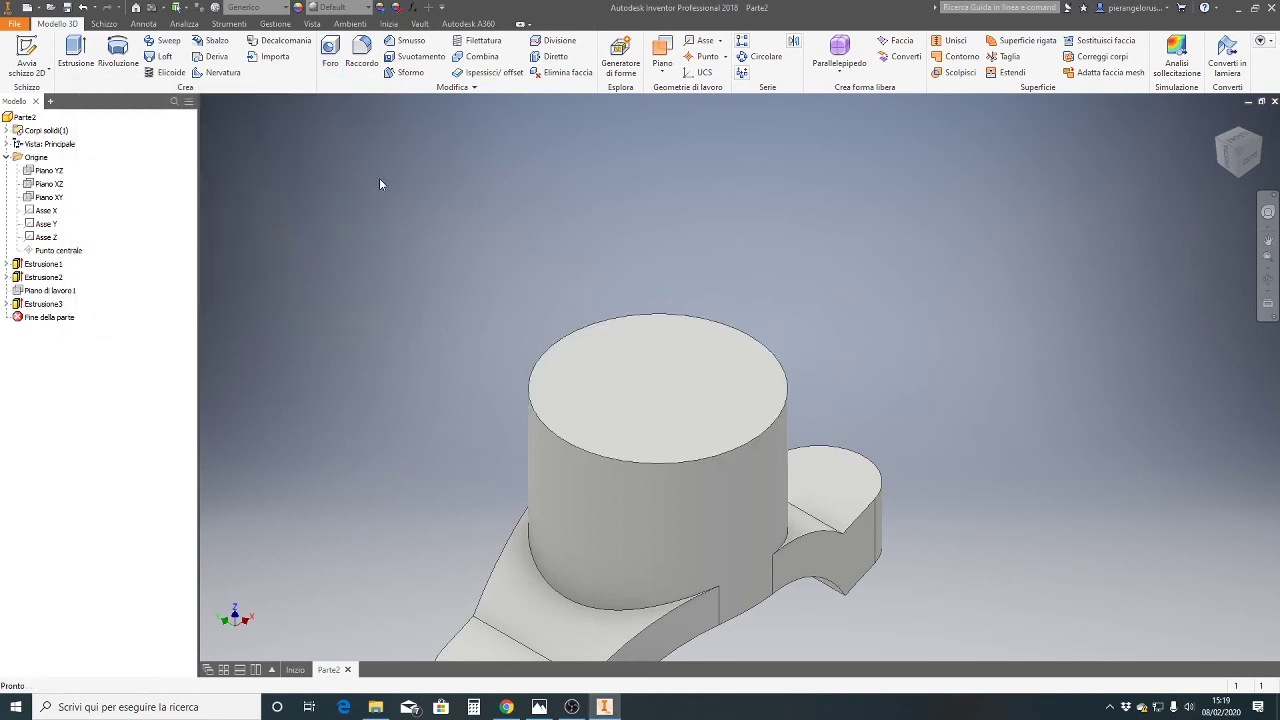
Place a concentric hole on the boss top face, centred on its circular edge
click(334, 50)
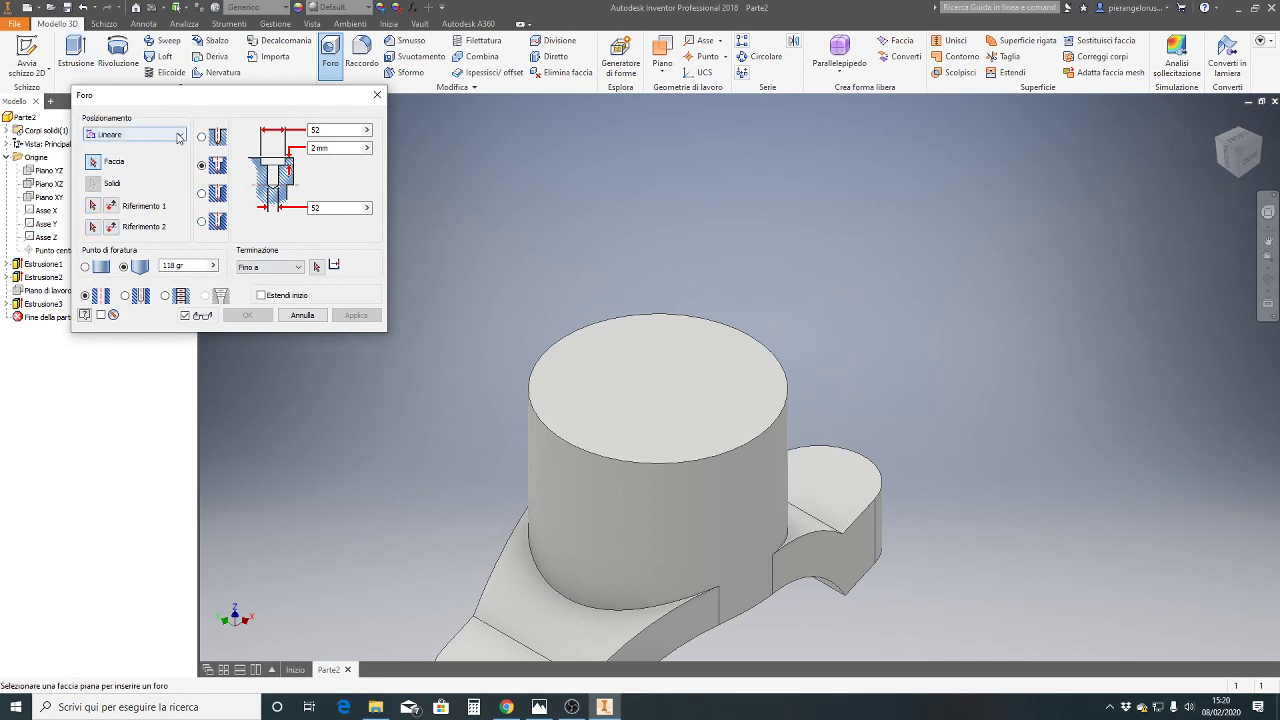
click(140, 137)
click(130, 169)
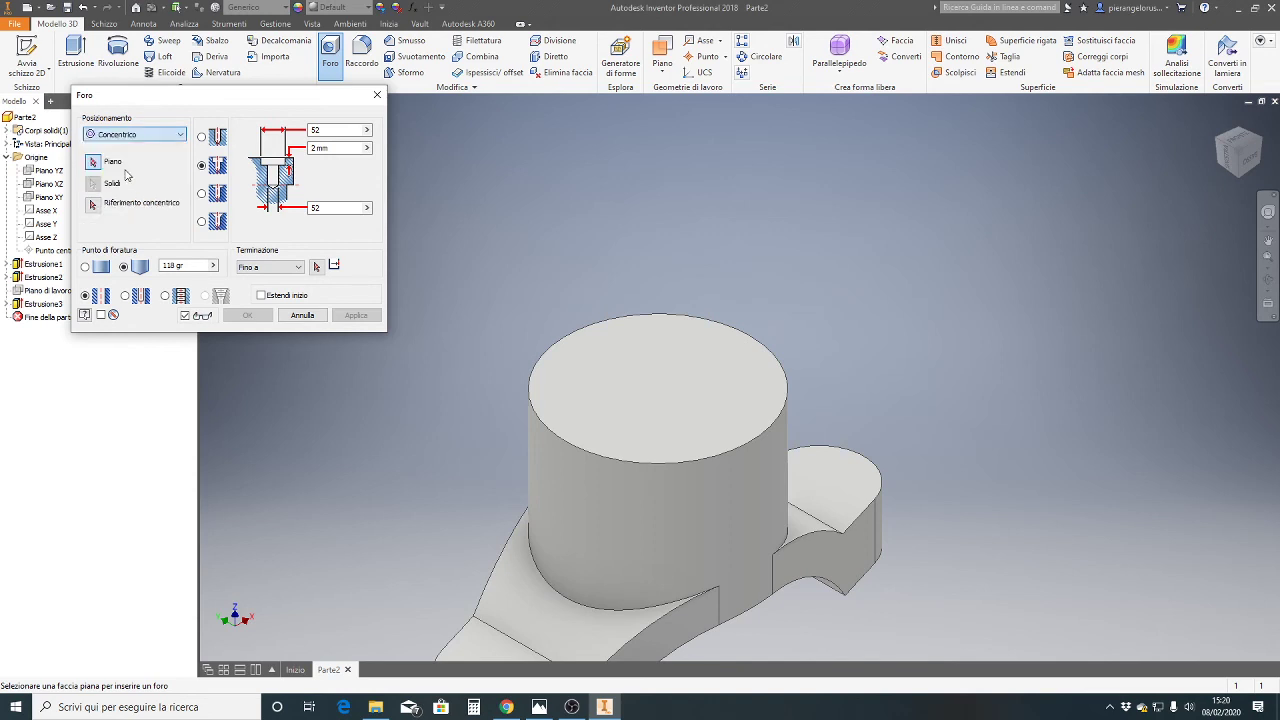
click(608, 354)
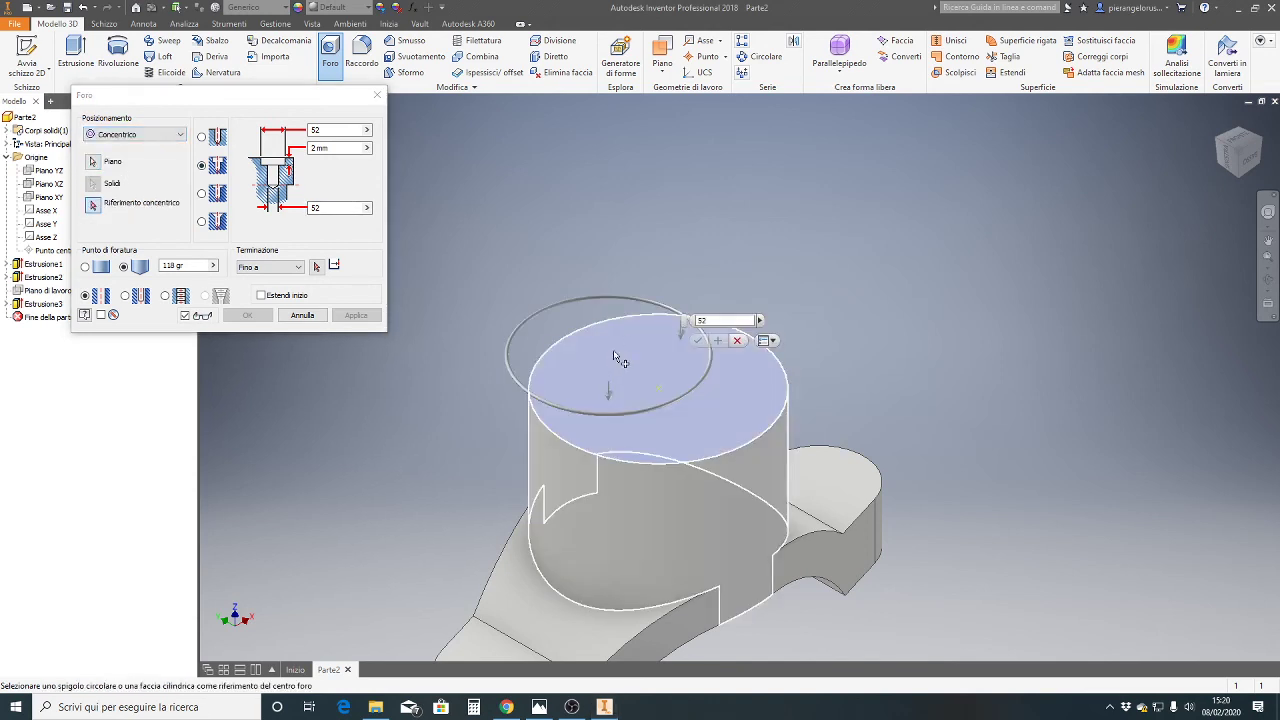
click(647, 318)
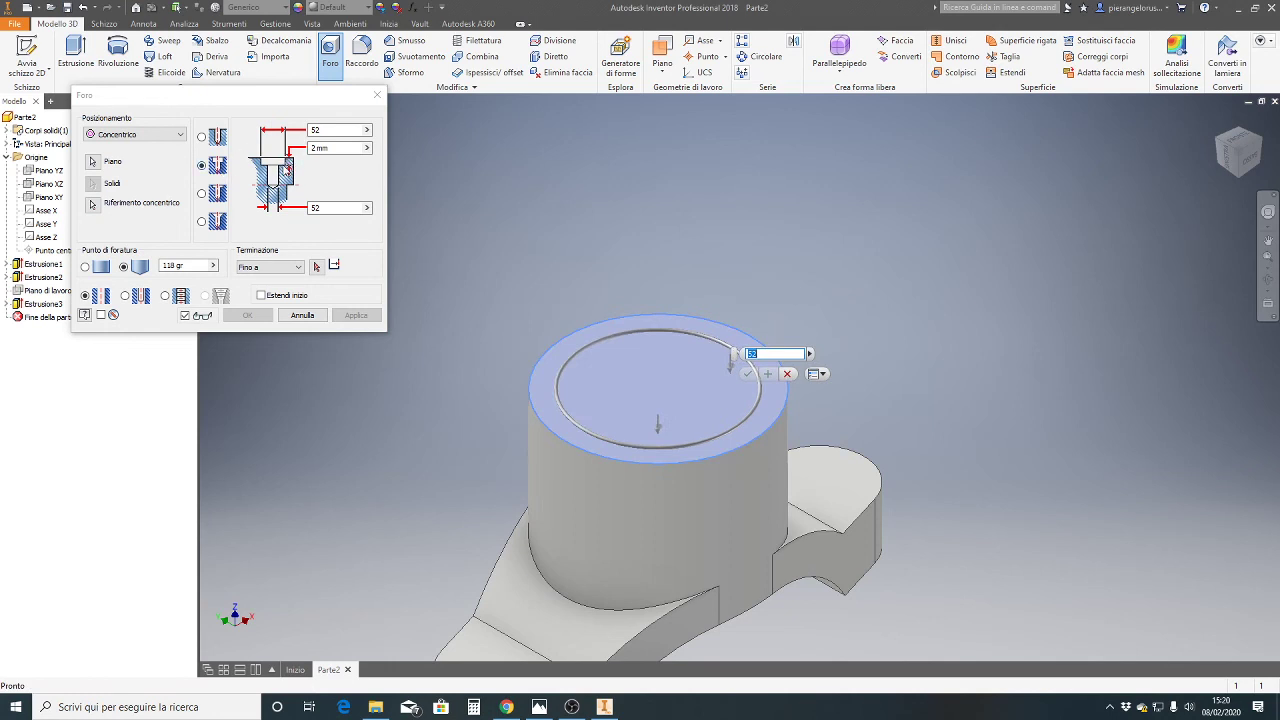
Make it a Lamato counterbore Ø52 × 5 deep over a Ø42 hole through Tutte le facce, and apply
click(290, 148)
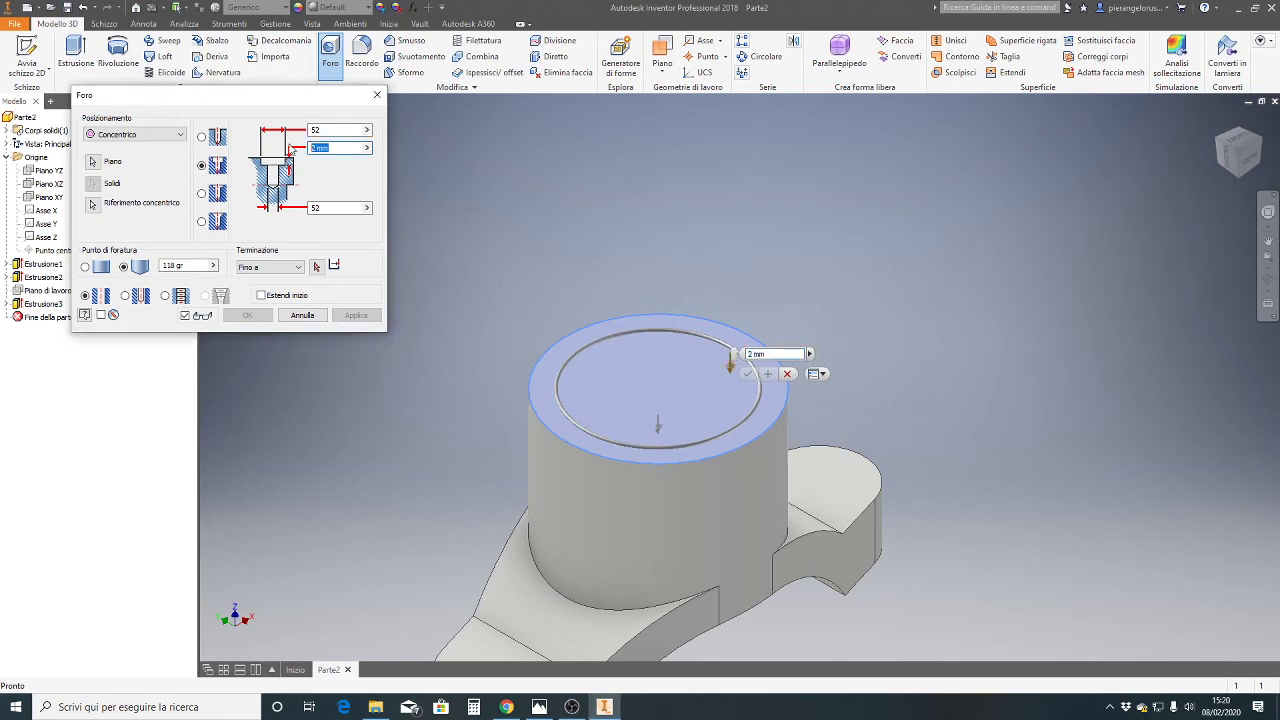
text(5)
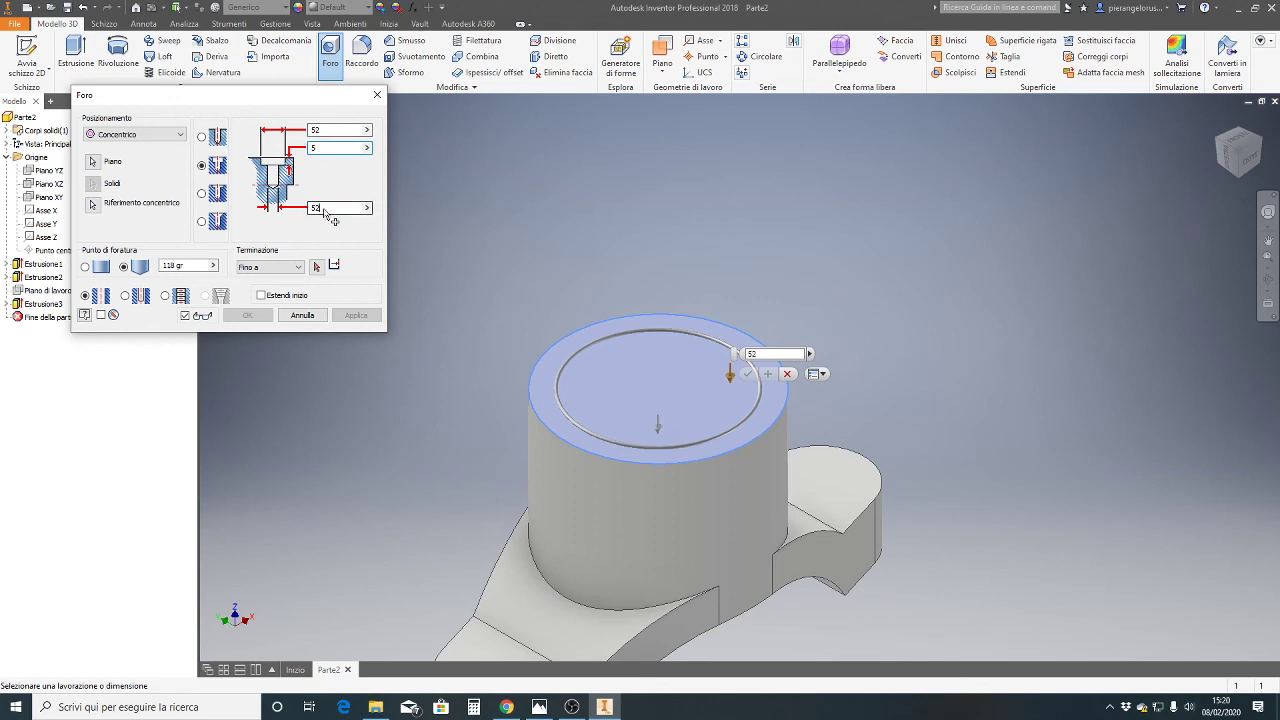
click(320, 207)
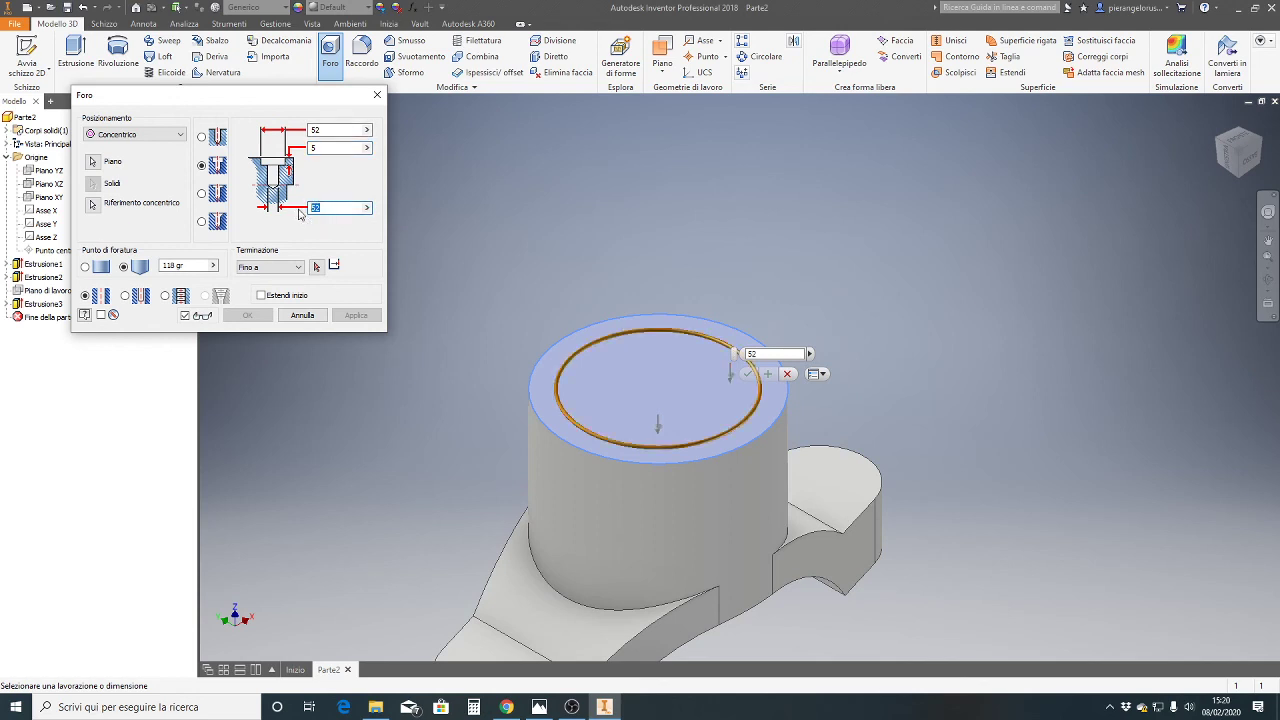
text(4)
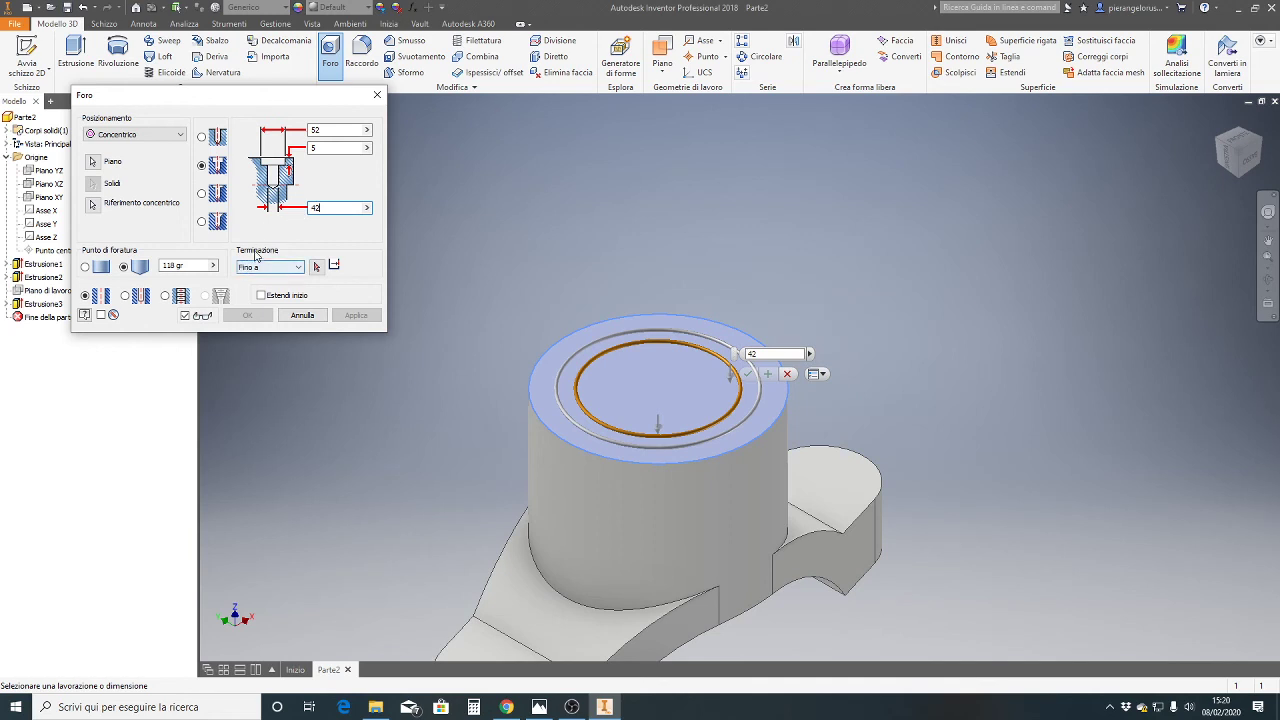
click(300, 269)
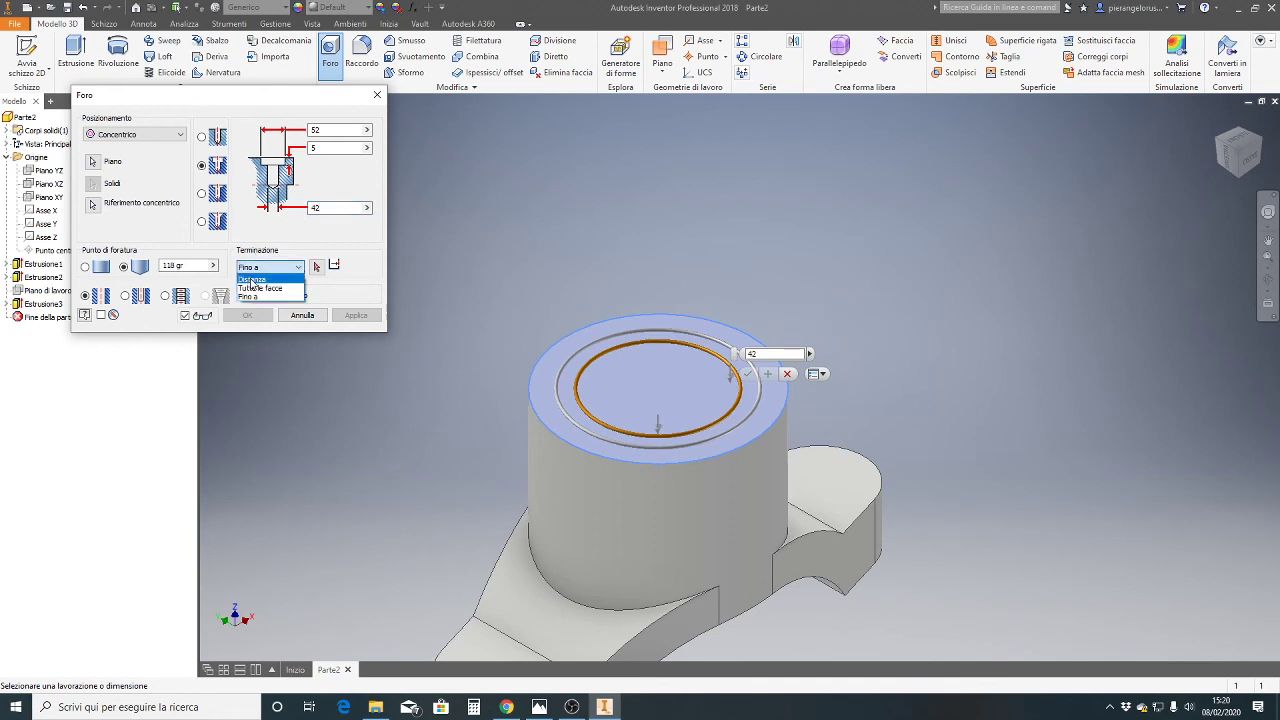
click(258, 288)
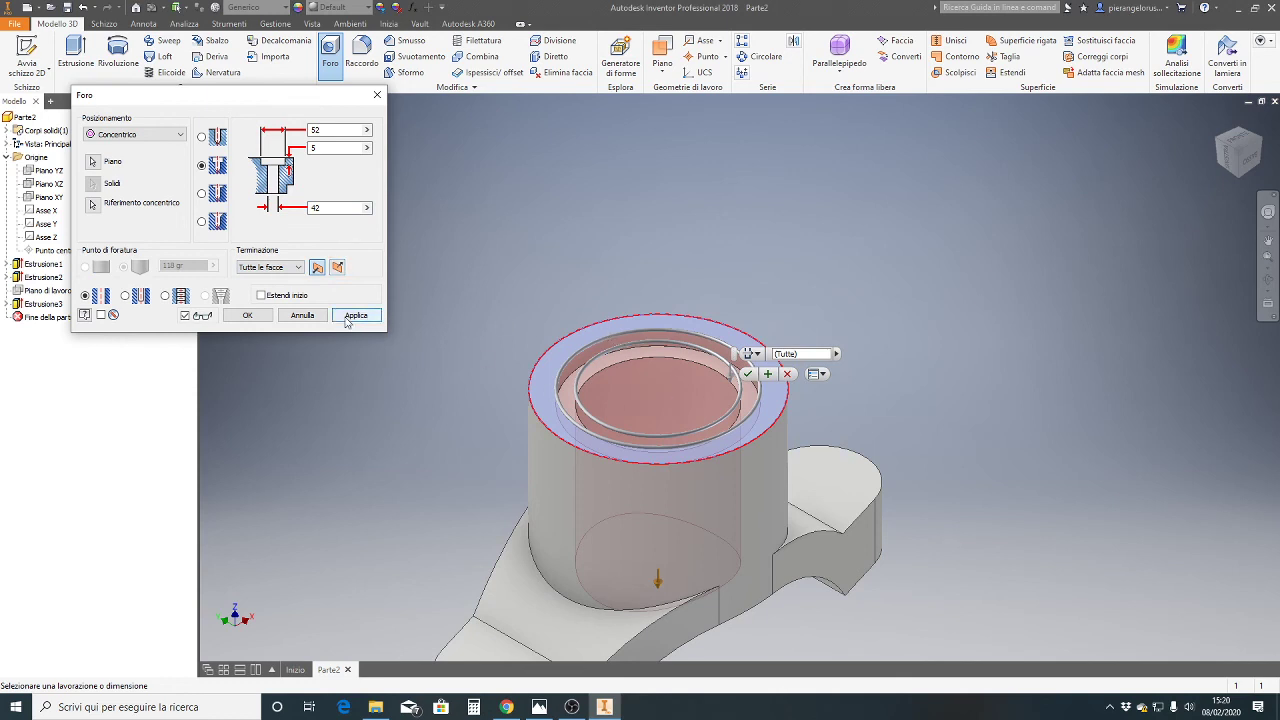
click(356, 316)
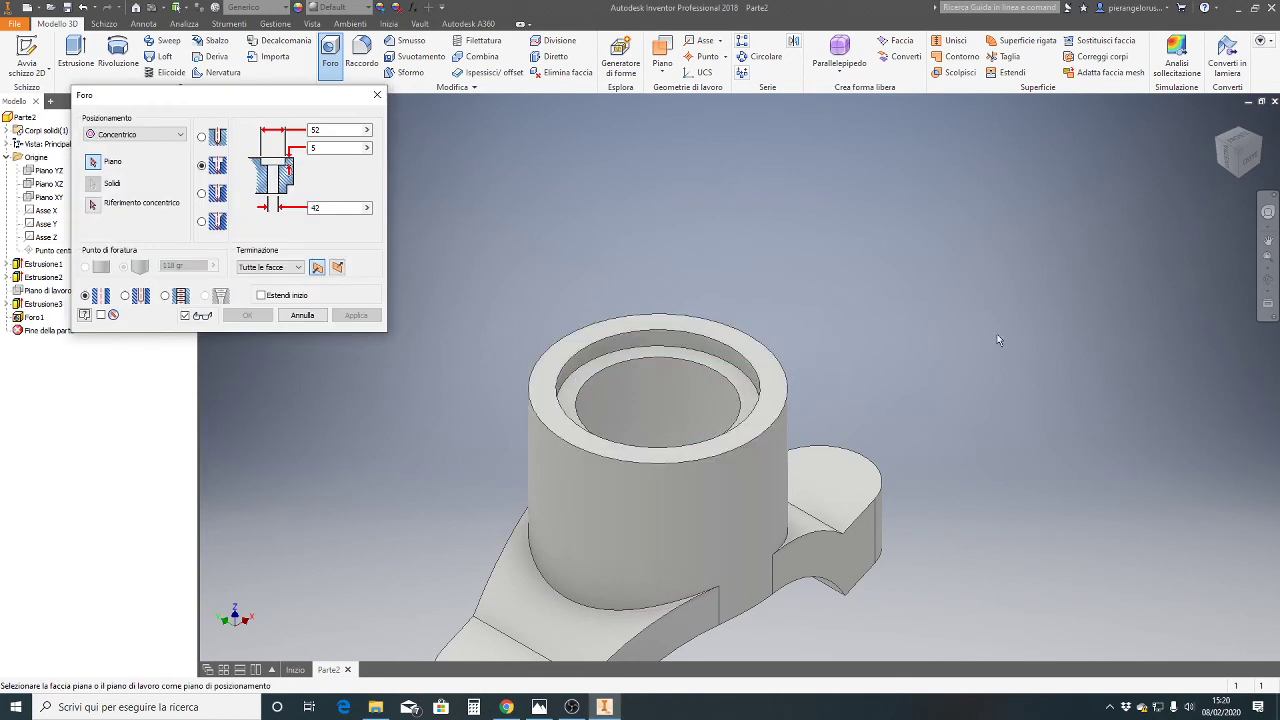
Orbit to inspect the counterbored part, return to Home view, then show the Supporto drawing in Photos
click(377, 94)
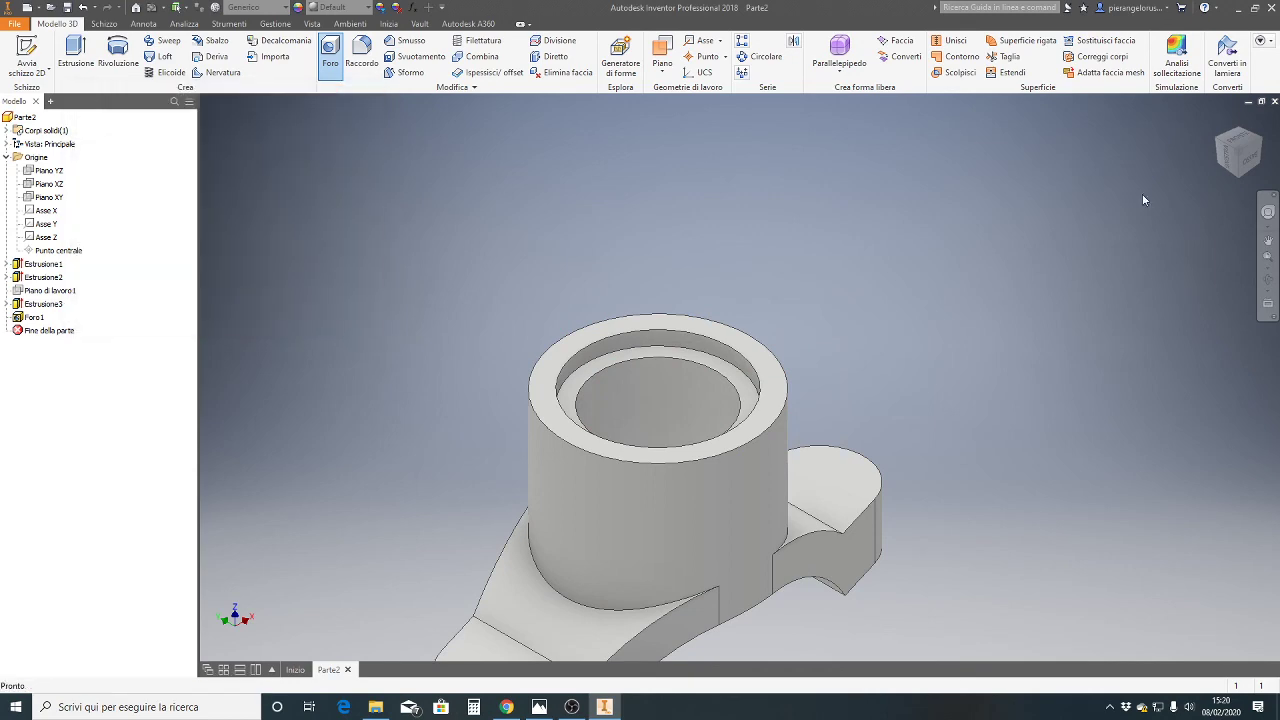
click(1267, 280)
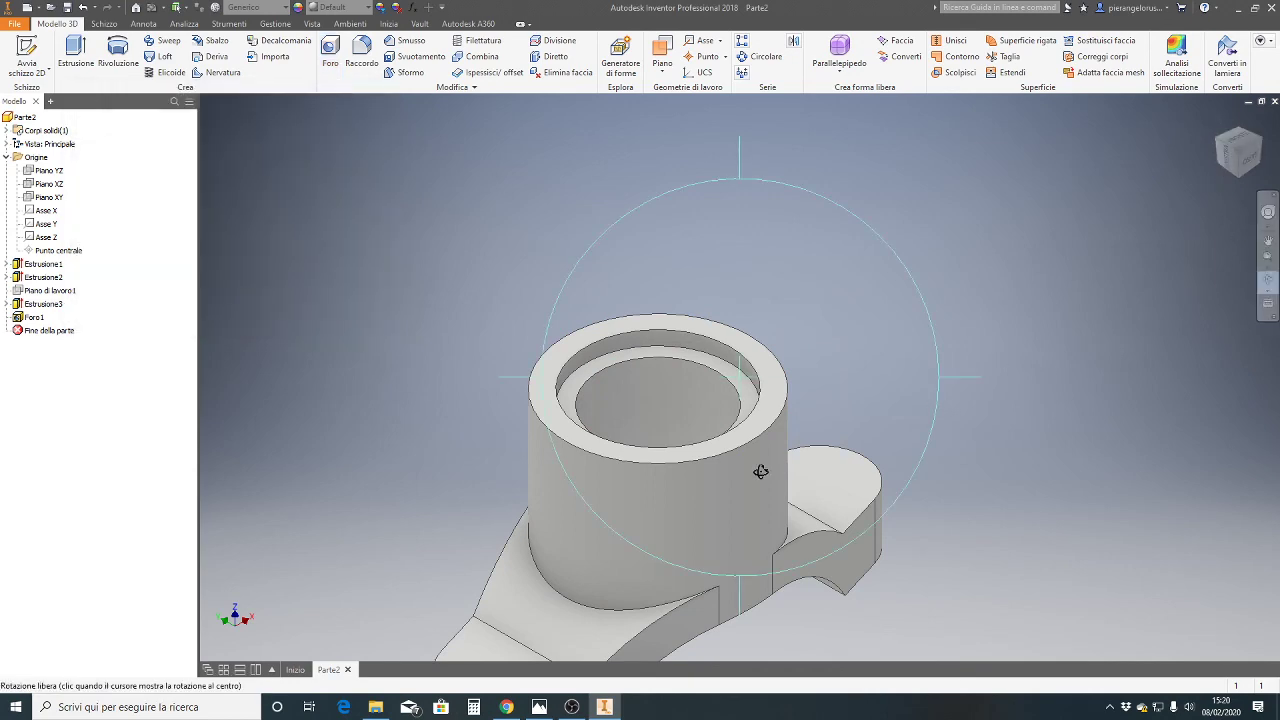
mouse_move(762, 472)
mouse_down()
mouse_move(777, 371)
mouse_move(823, 314)
mouse_move(866, 334)
mouse_move(906, 414)
mouse_move(877, 480)
mouse_move(609, 434)
mouse_up()
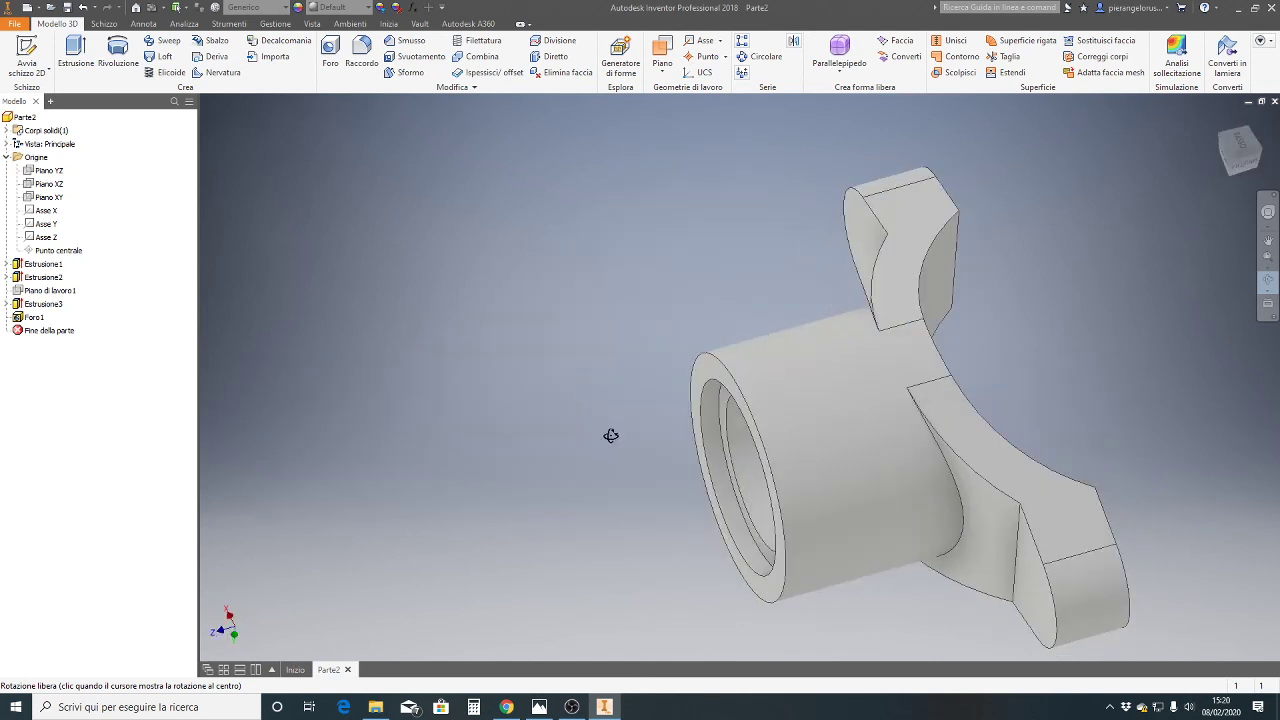
key(Escape)
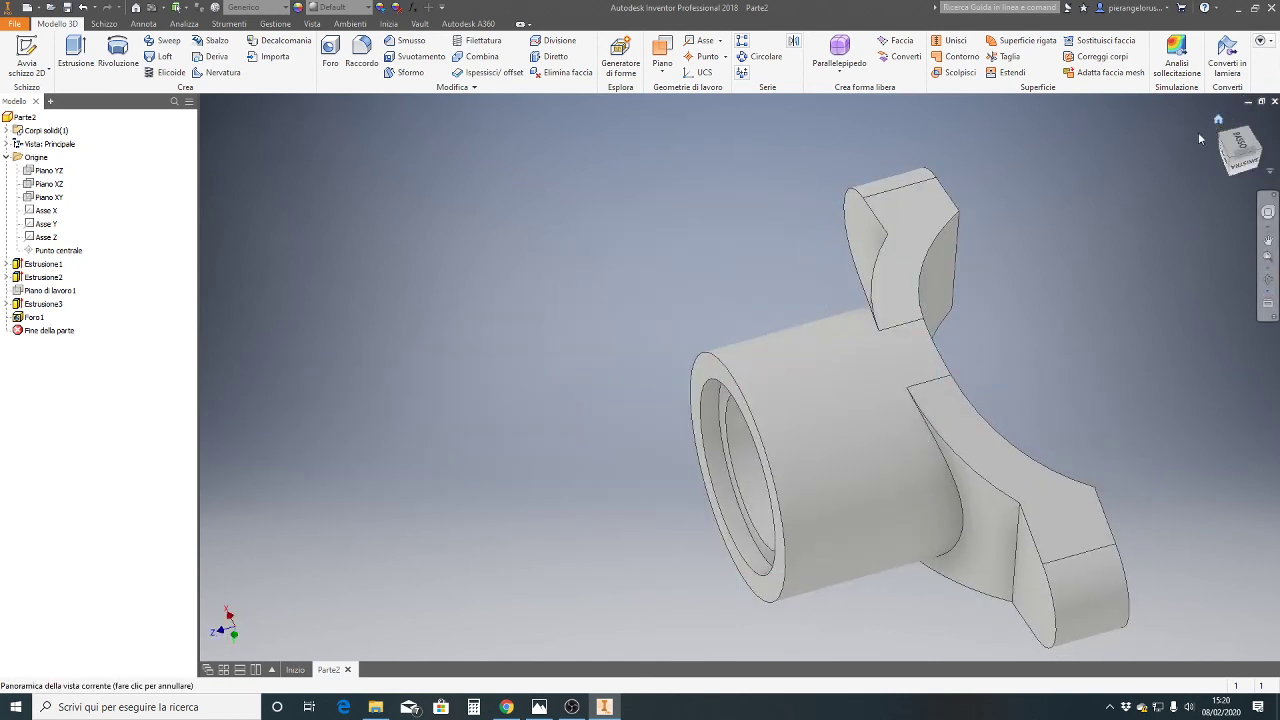
drag(1225, 140, 1009, 207)
key(F6)
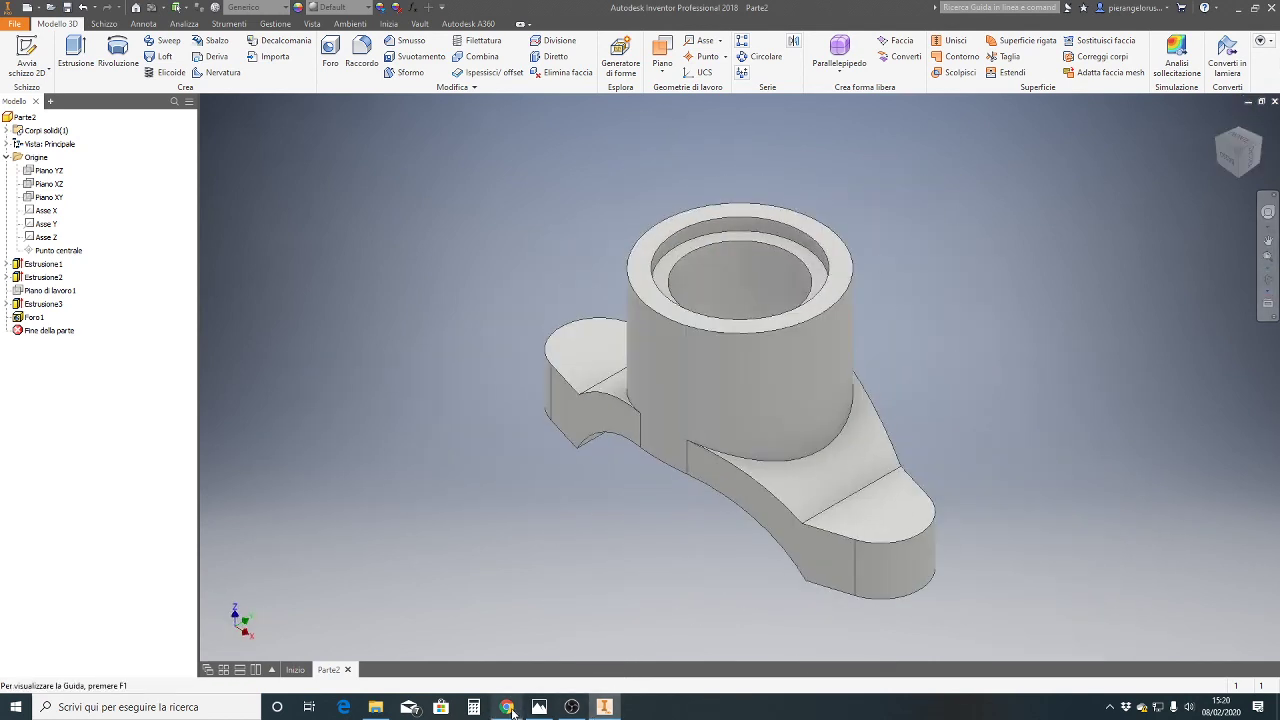
click(538, 707)
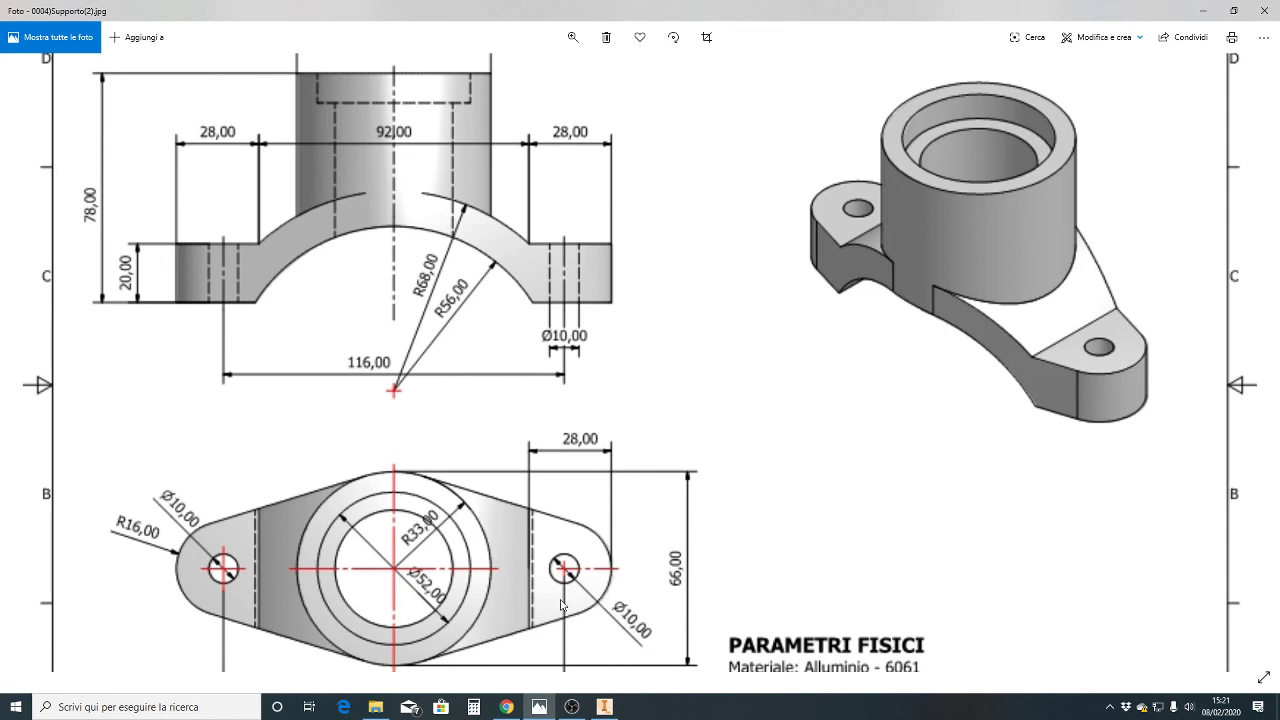
Switch from the Supporto drawing in Photos back to the Inventor Parte2 bracket model
click(603, 708)
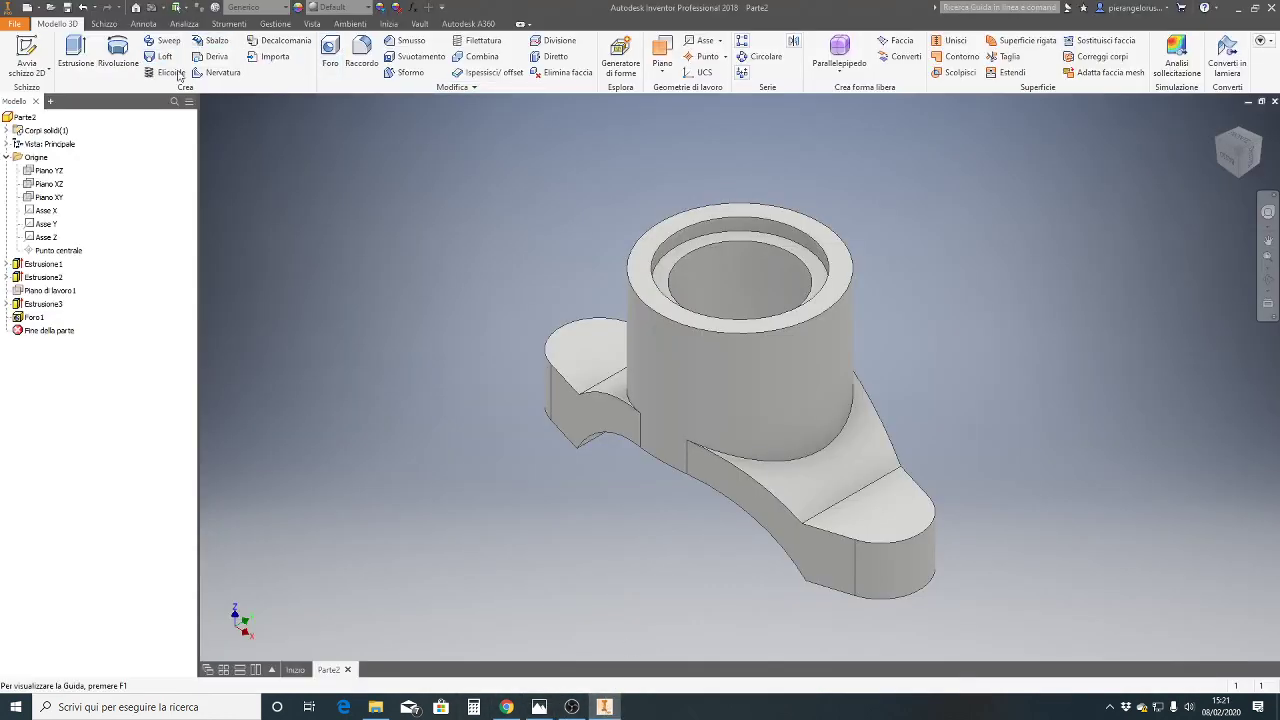
Drill a simple Ø10 through hole (Foro2) on the arm face, concentric with its rounded end
click(331, 53)
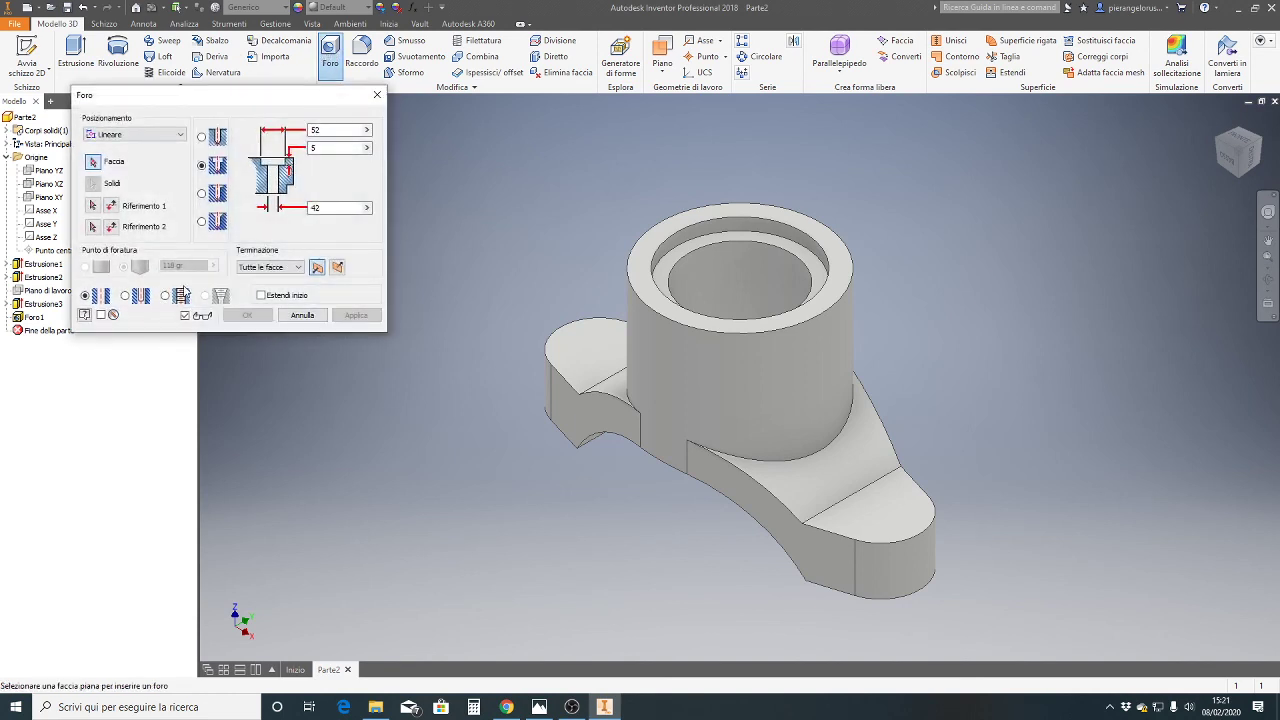
click(201, 137)
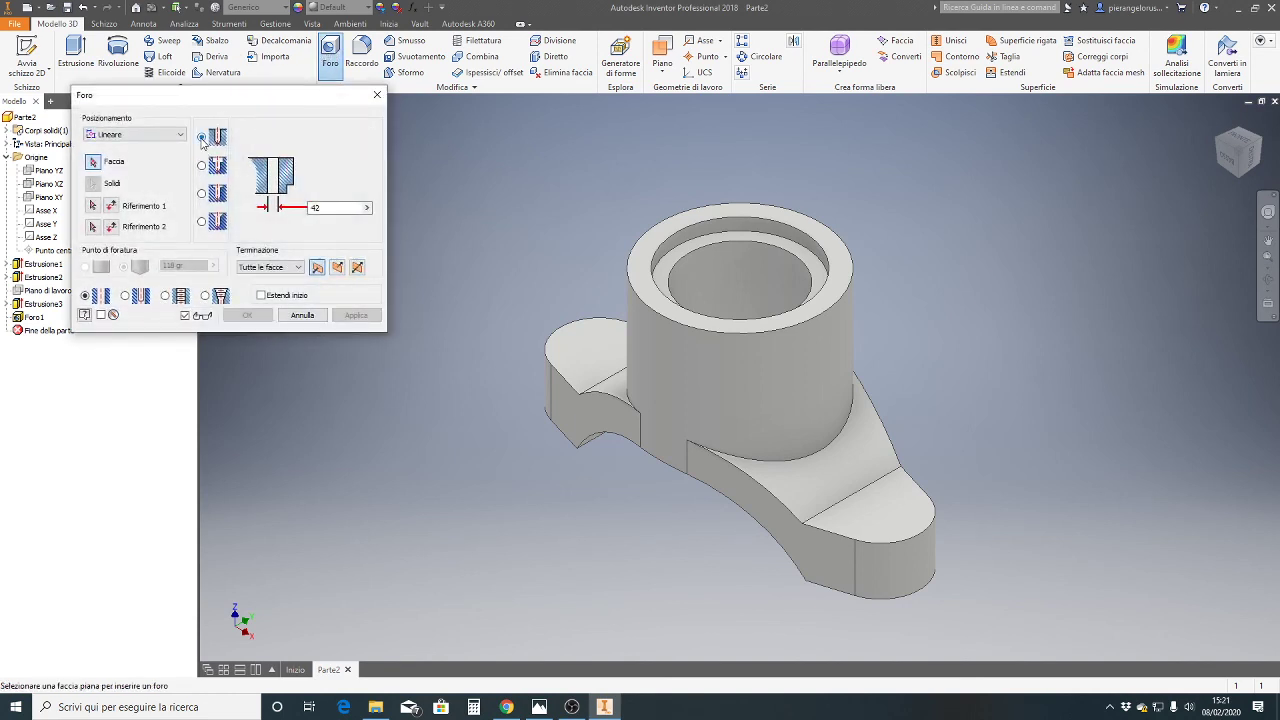
double_click(327, 208)
text(1)
click(182, 135)
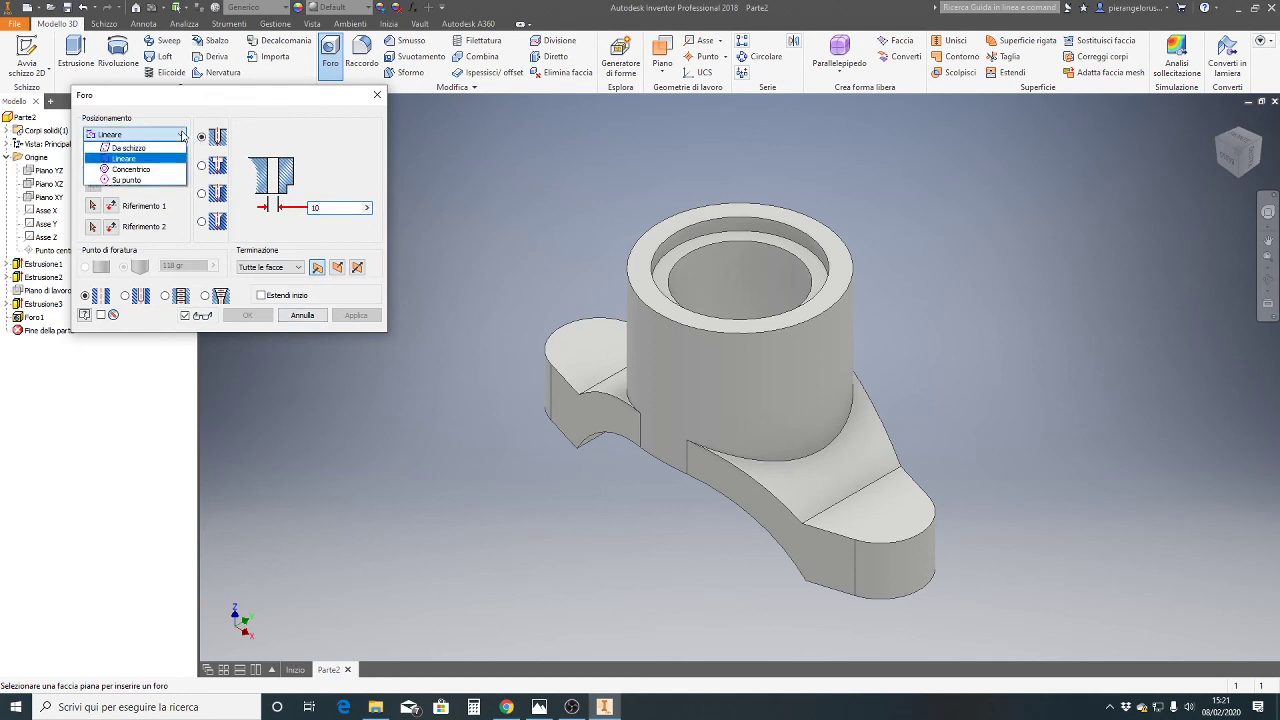
click(145, 169)
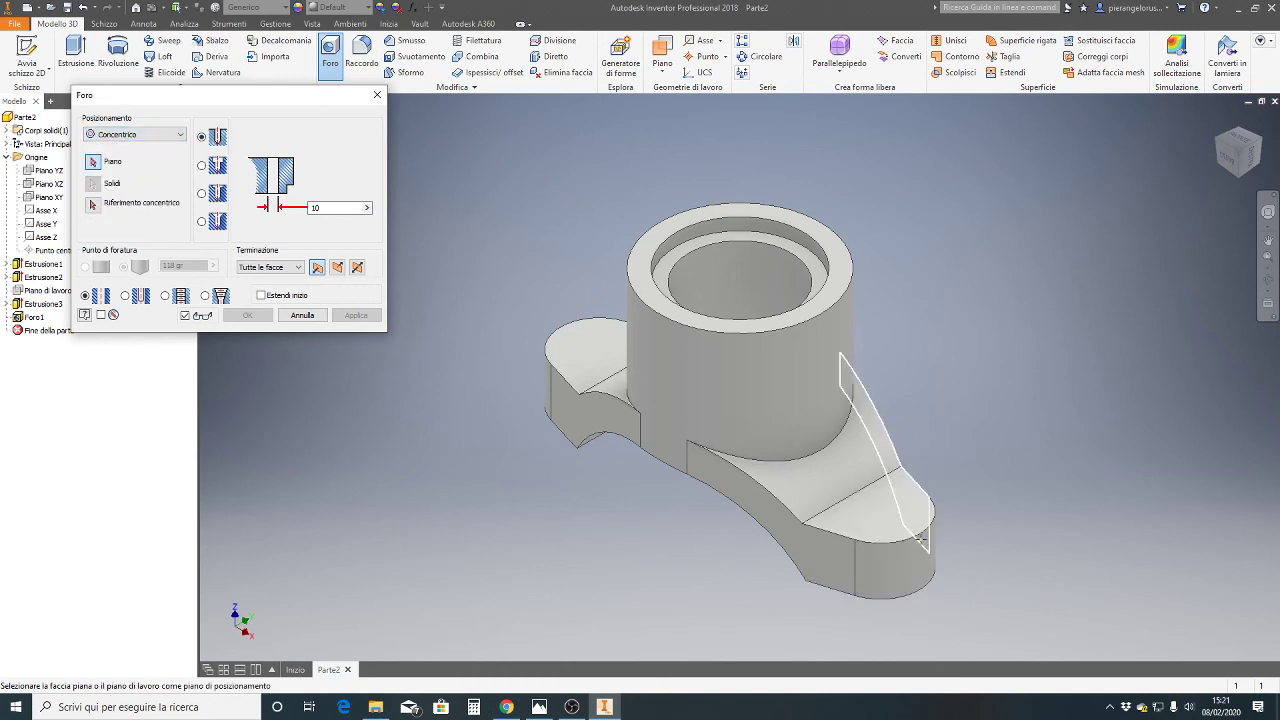
click(862, 510)
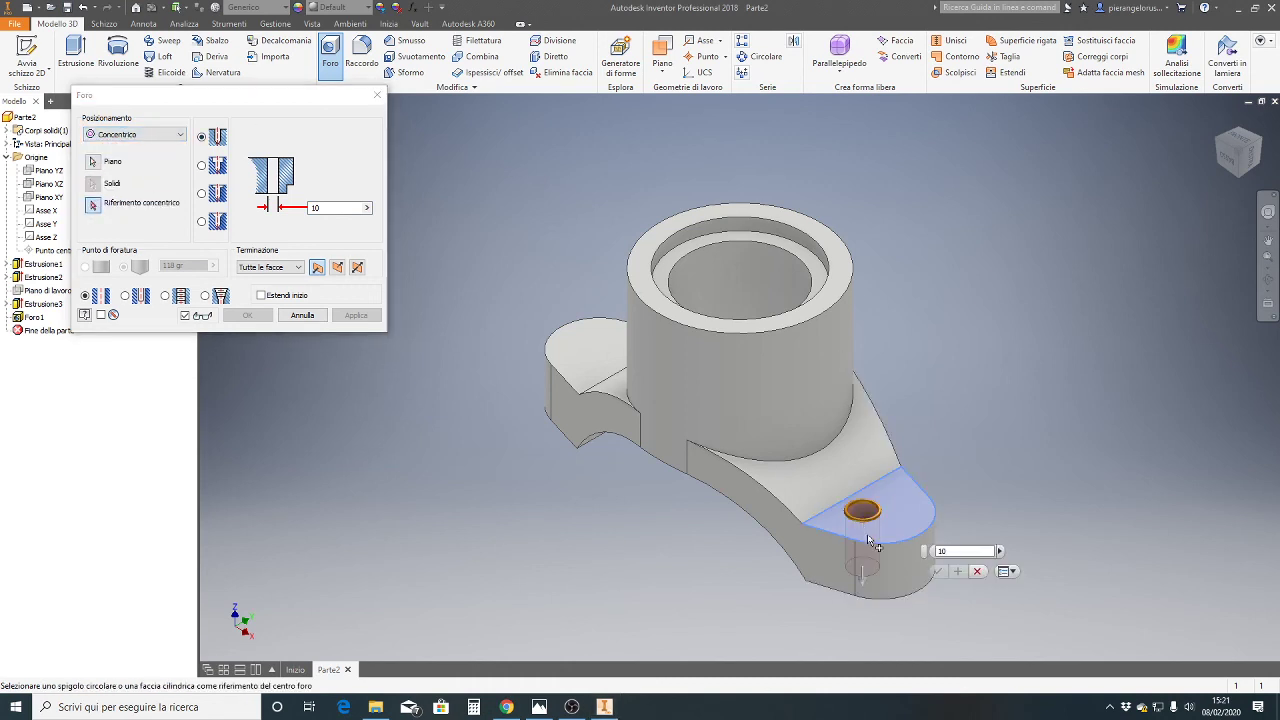
click(911, 538)
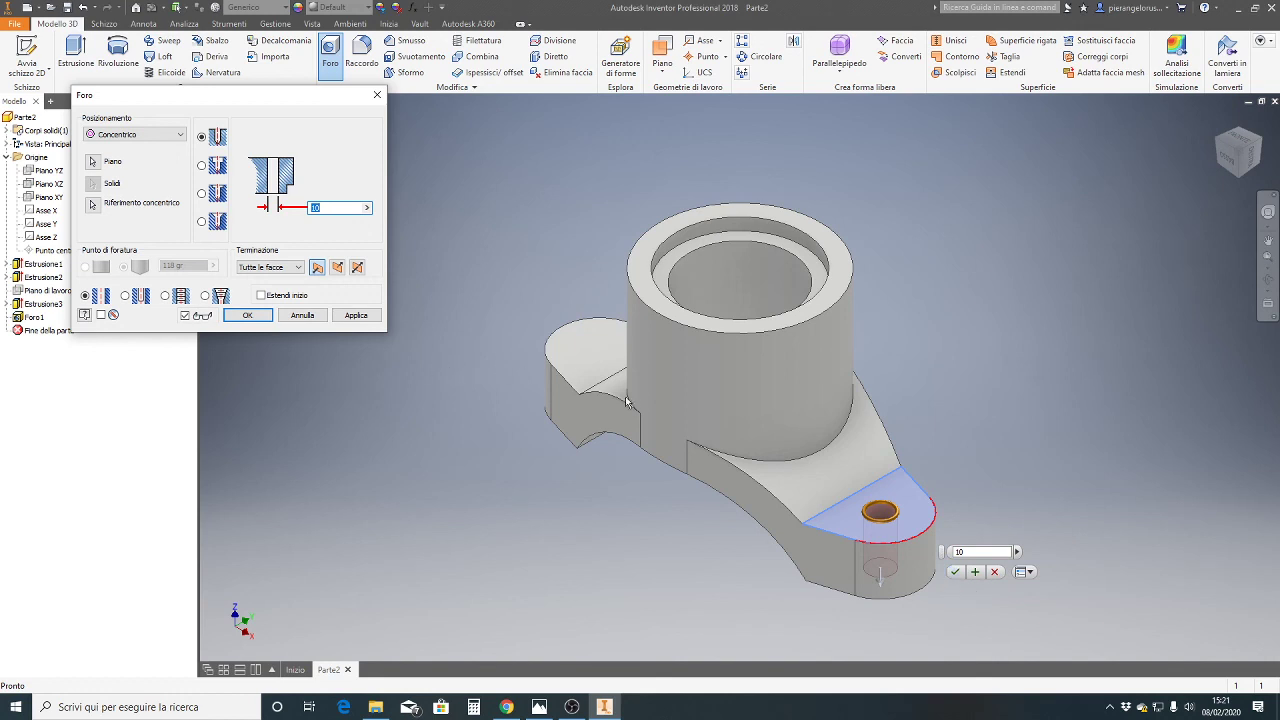
click(957, 572)
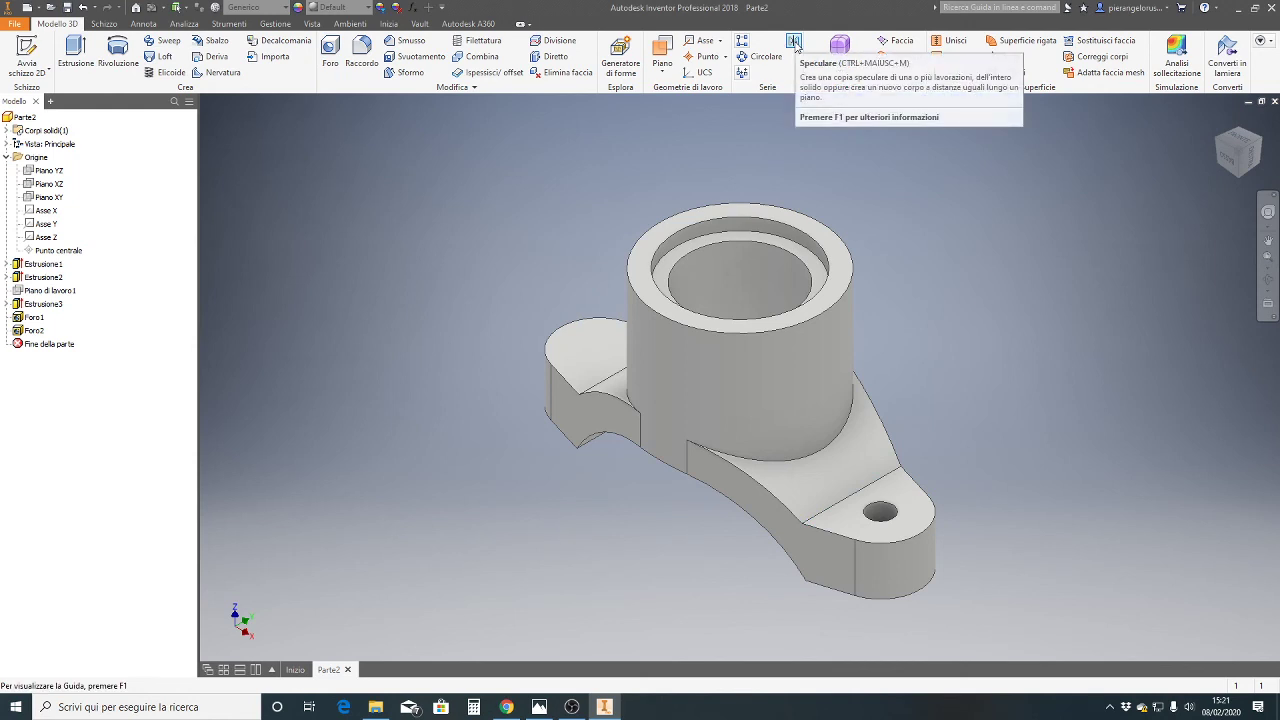
Mirror Foro2 across the YZ plane onto the opposite arm as Specchio1
click(794, 44)
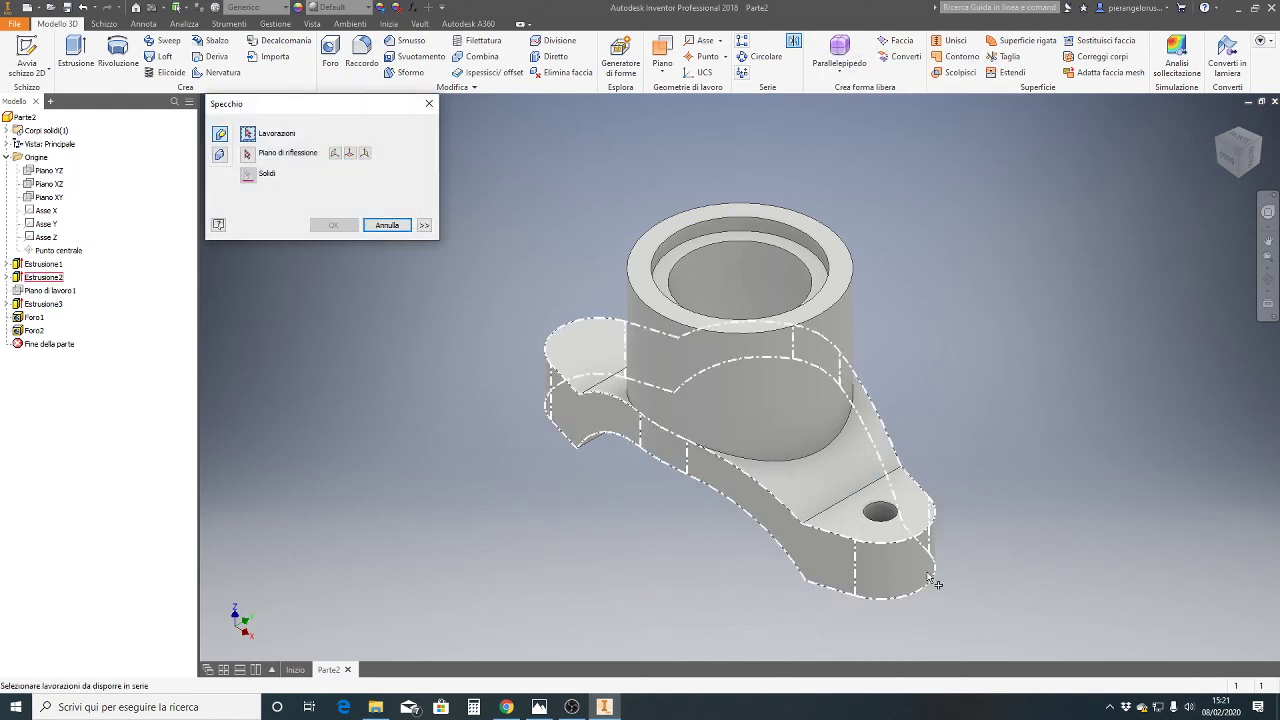
click(898, 521)
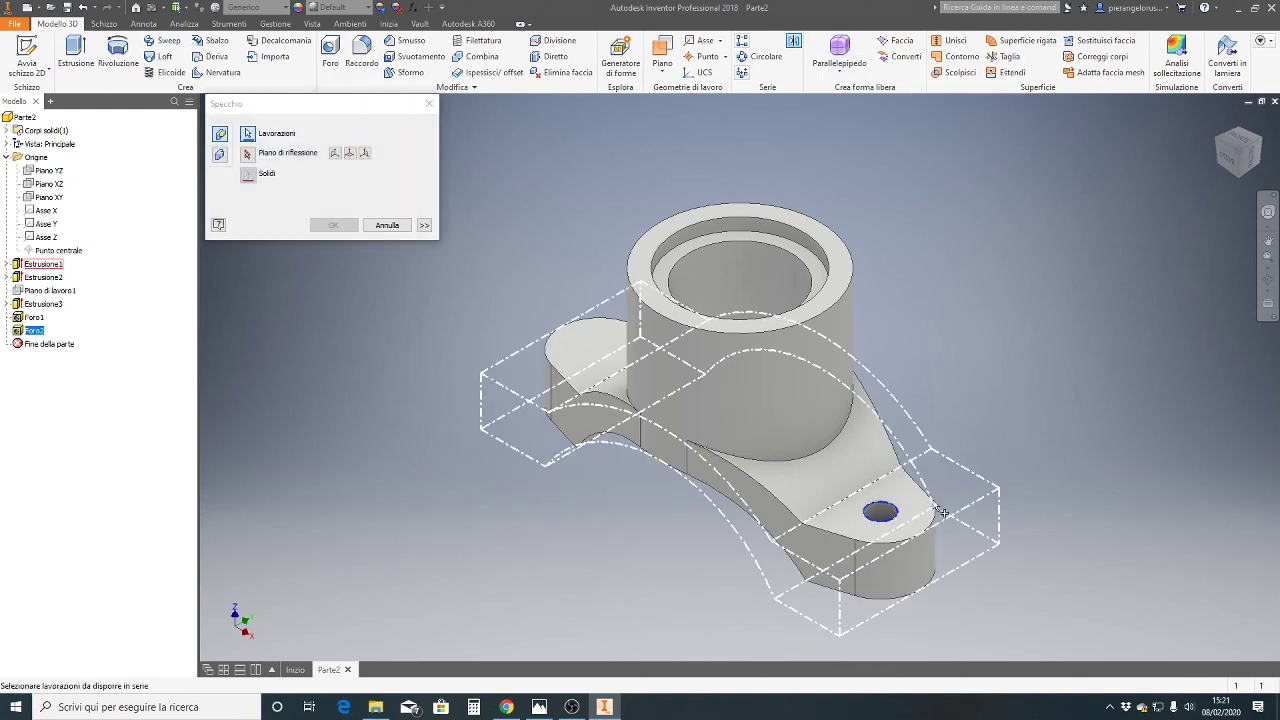
click(247, 153)
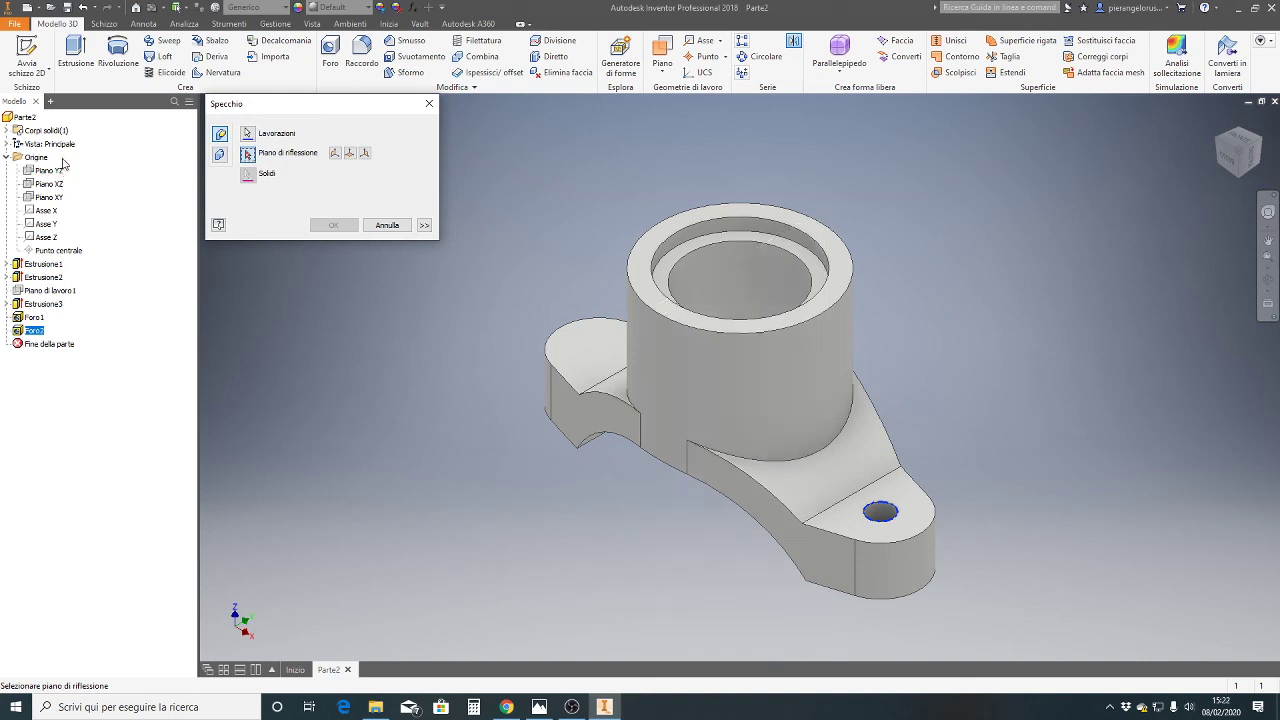
click(59, 174)
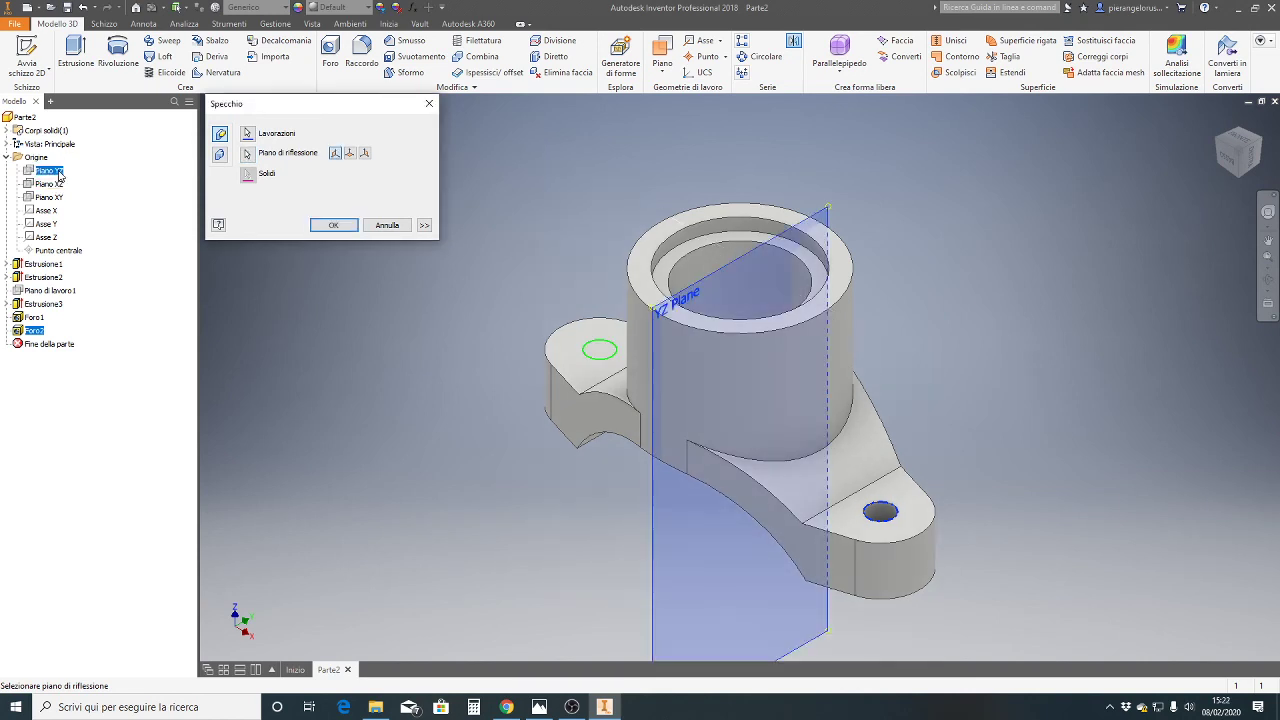
click(333, 225)
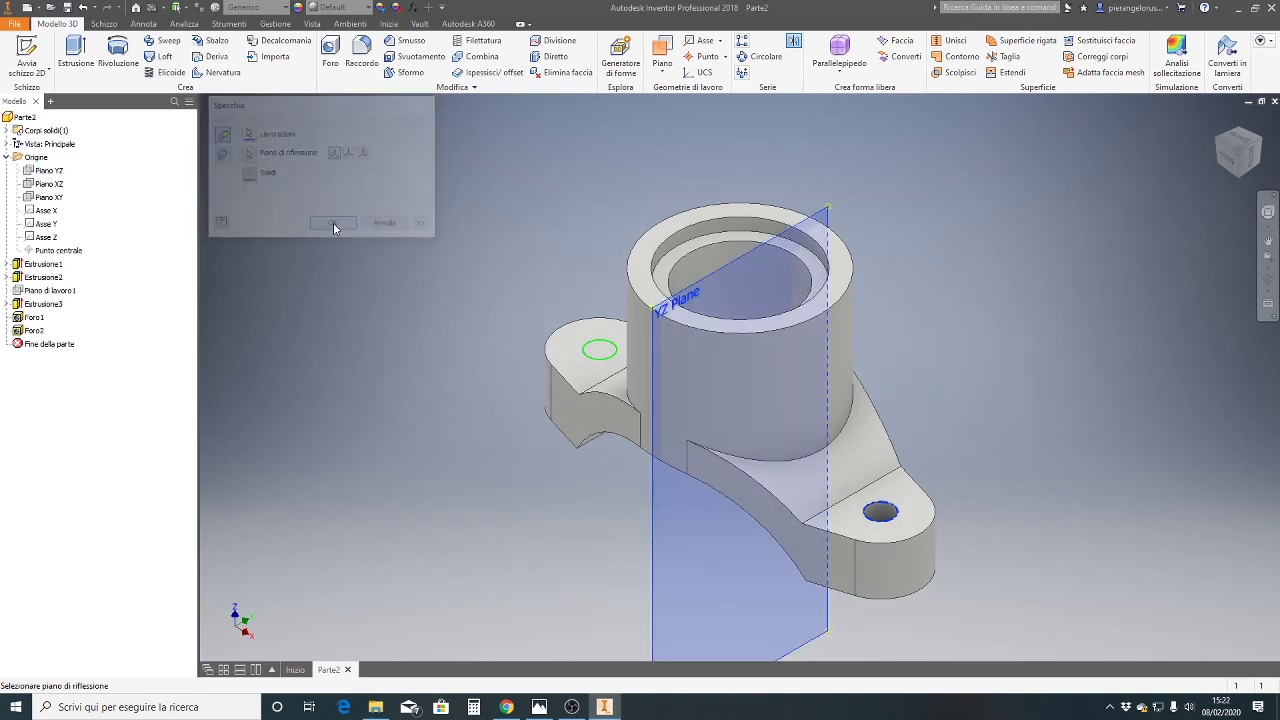
click(540, 707)
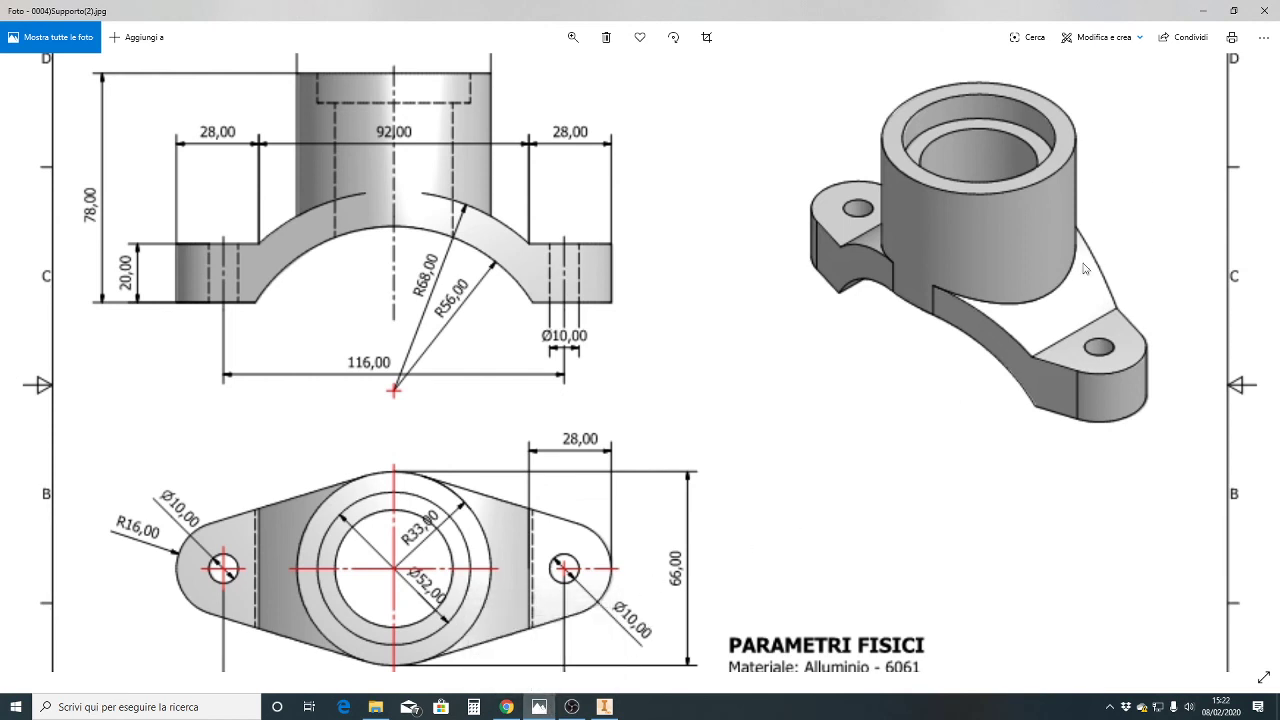
click(604, 706)
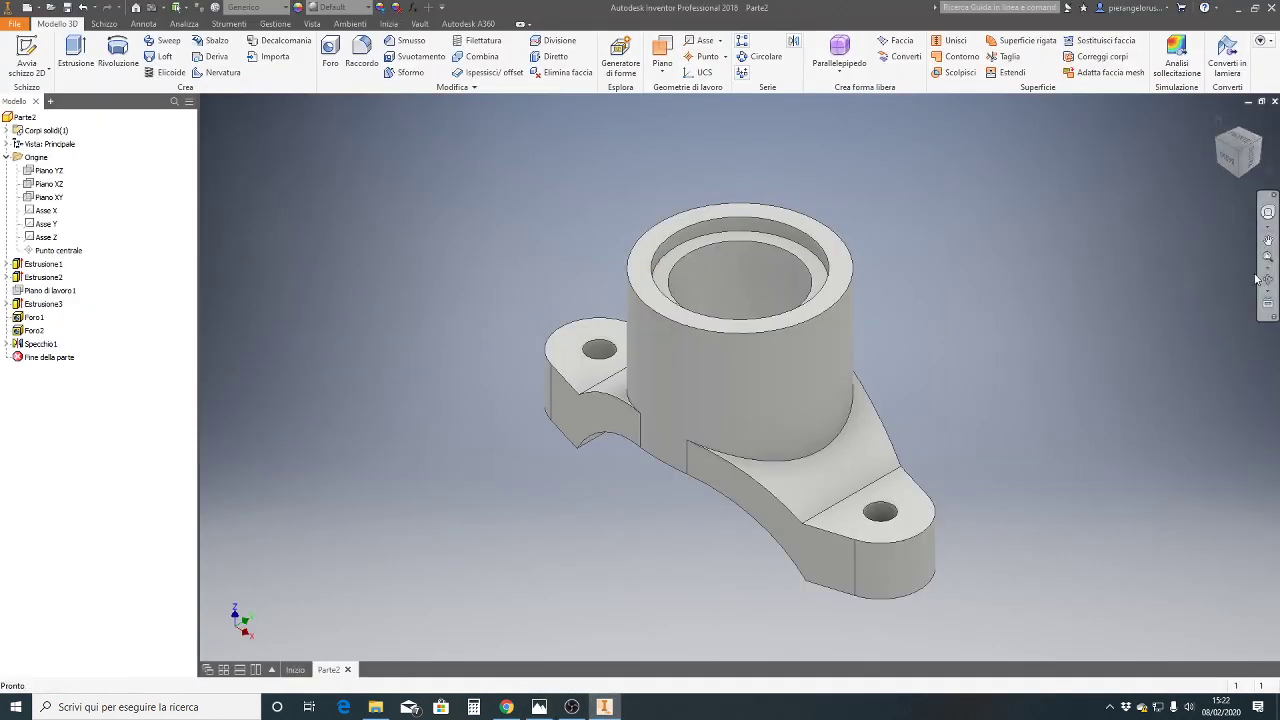
Apply the Acciaio inossidabile stainless steel material to the Parte2 bracket
click(270, 7)
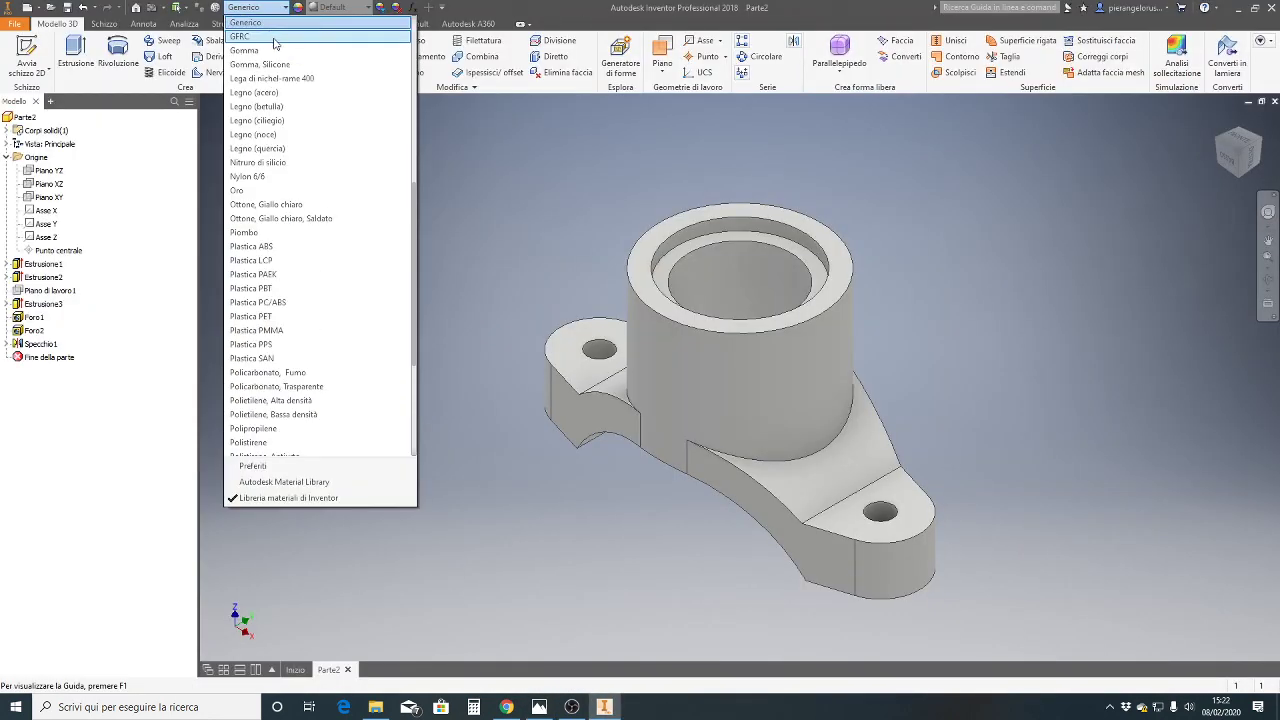
click(428, 196)
click(262, 7)
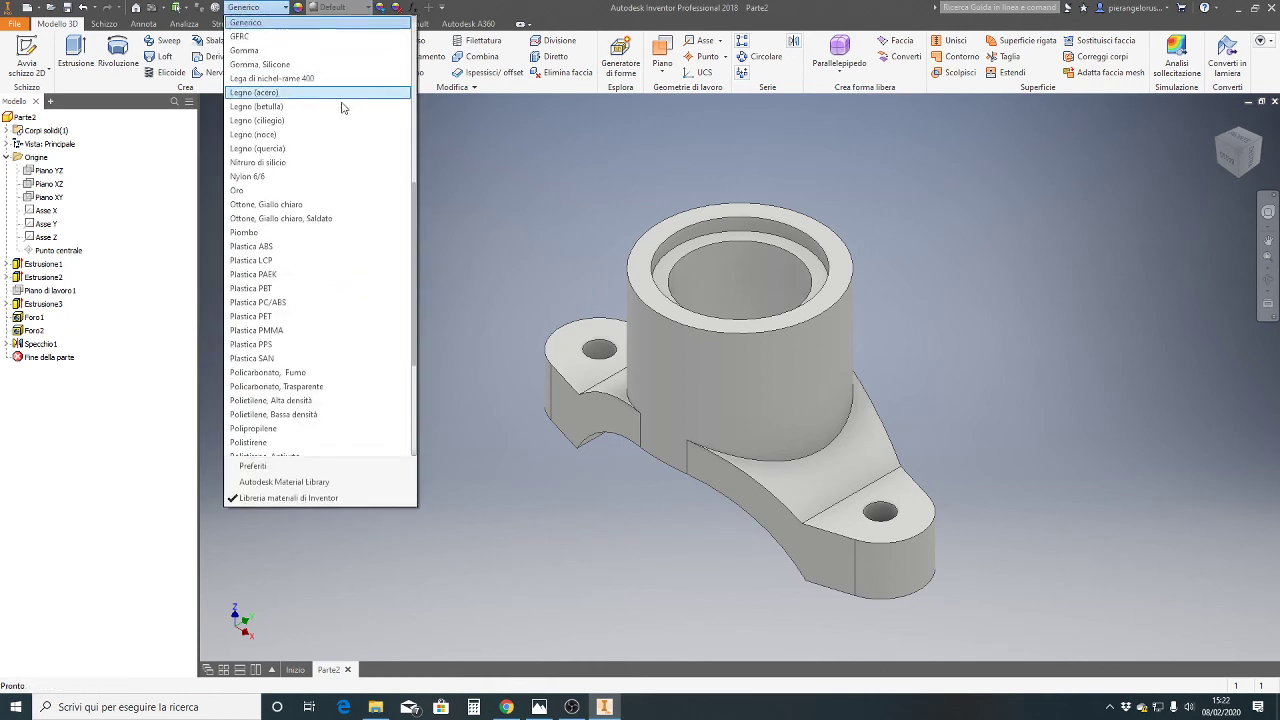
scroll(416, 183, up, 1)
scroll(416, 183, up, 3)
scroll(416, 183, up, 4)
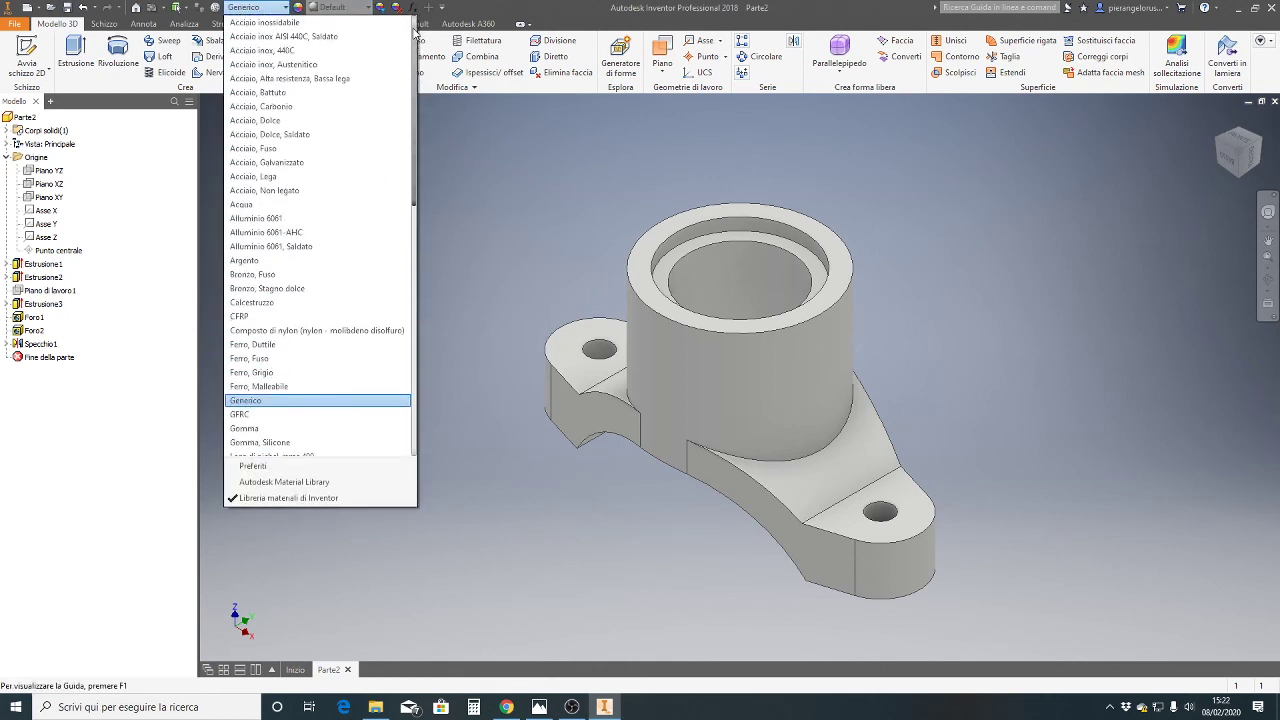
scroll(416, 183, up, 2)
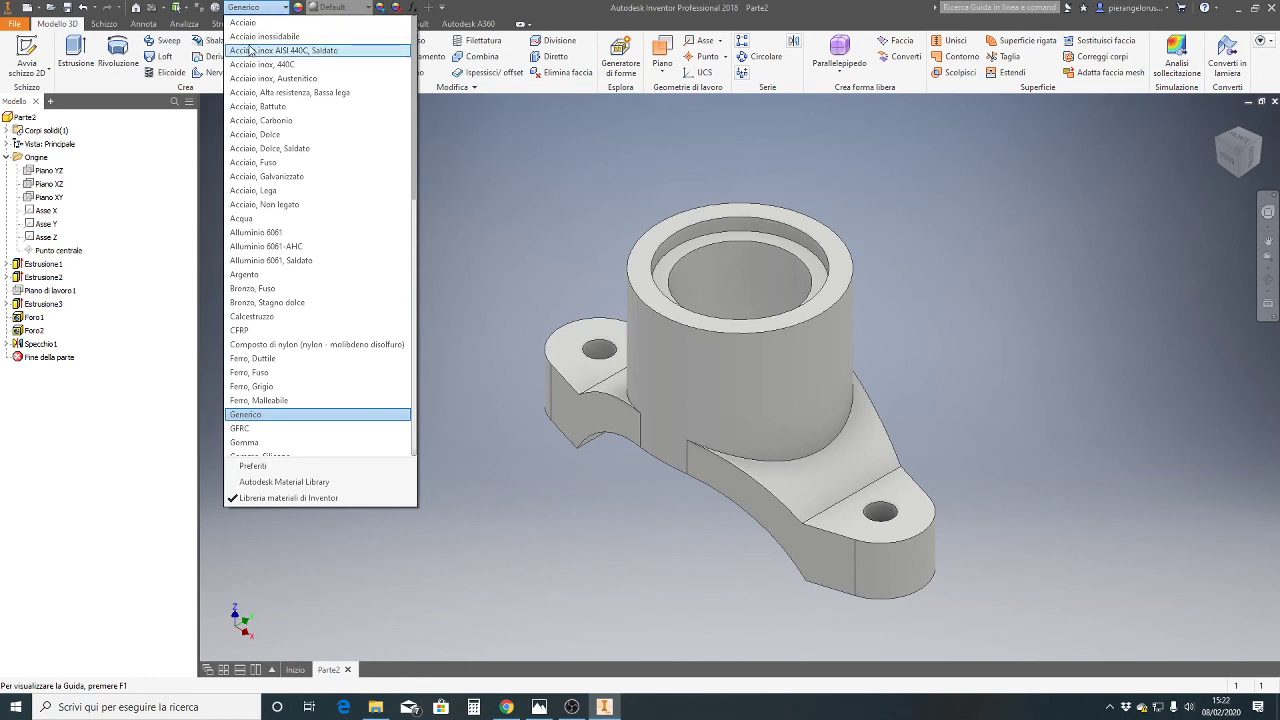
click(256, 37)
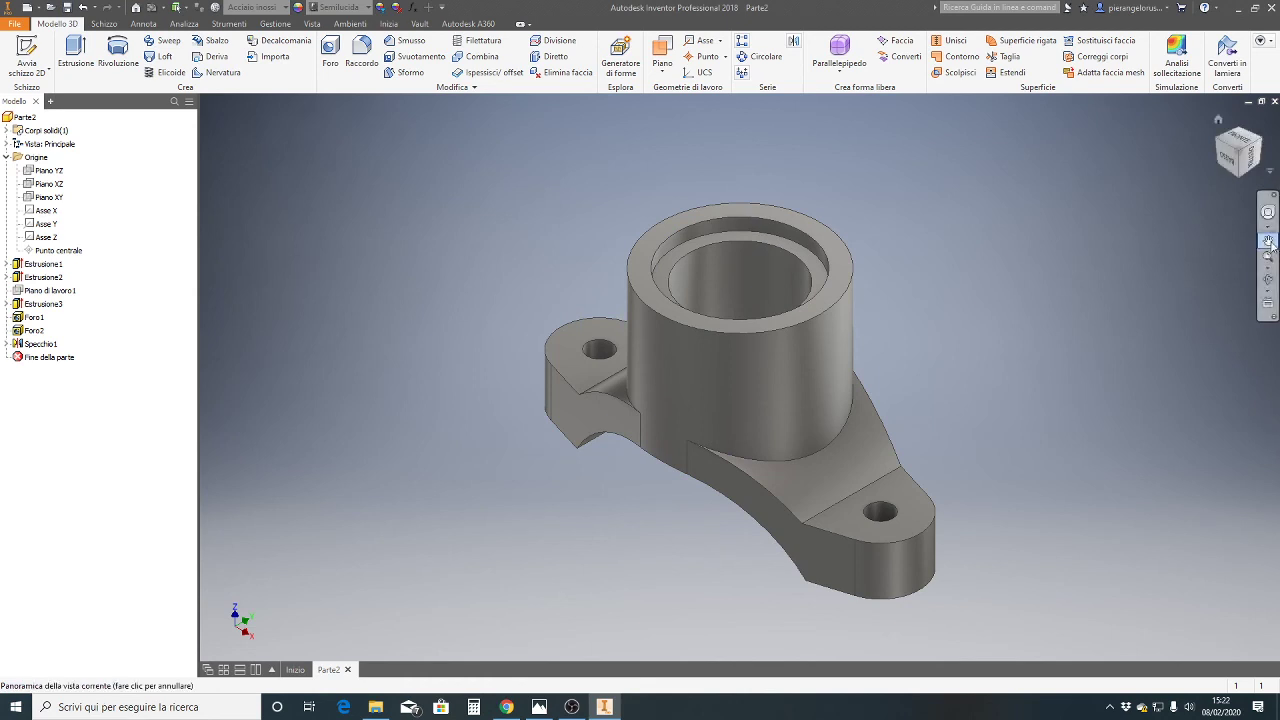
click(1268, 281)
mouse_move(722, 395)
mouse_down()
mouse_move(718, 259)
mouse_move(654, 323)
mouse_move(691, 449)
mouse_move(877, 480)
mouse_move(865, 495)
mouse_move(830, 420)
mouse_up()
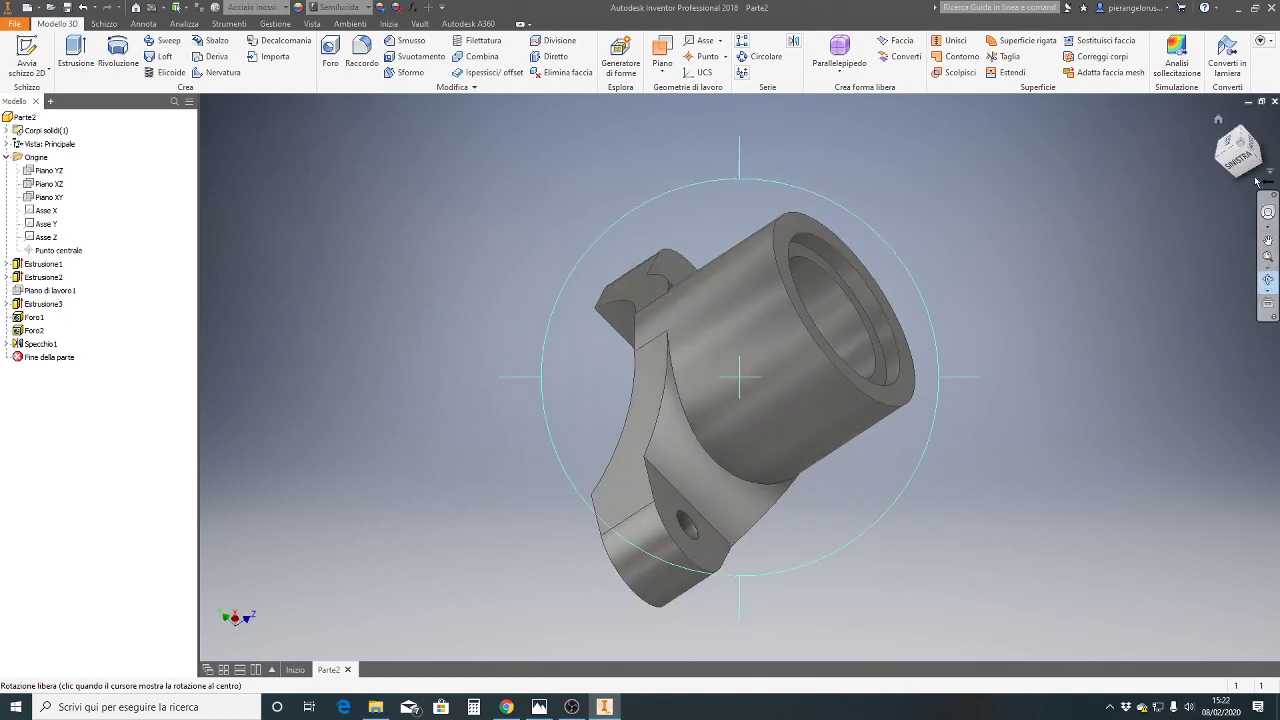
key(Escape)
click(1220, 121)
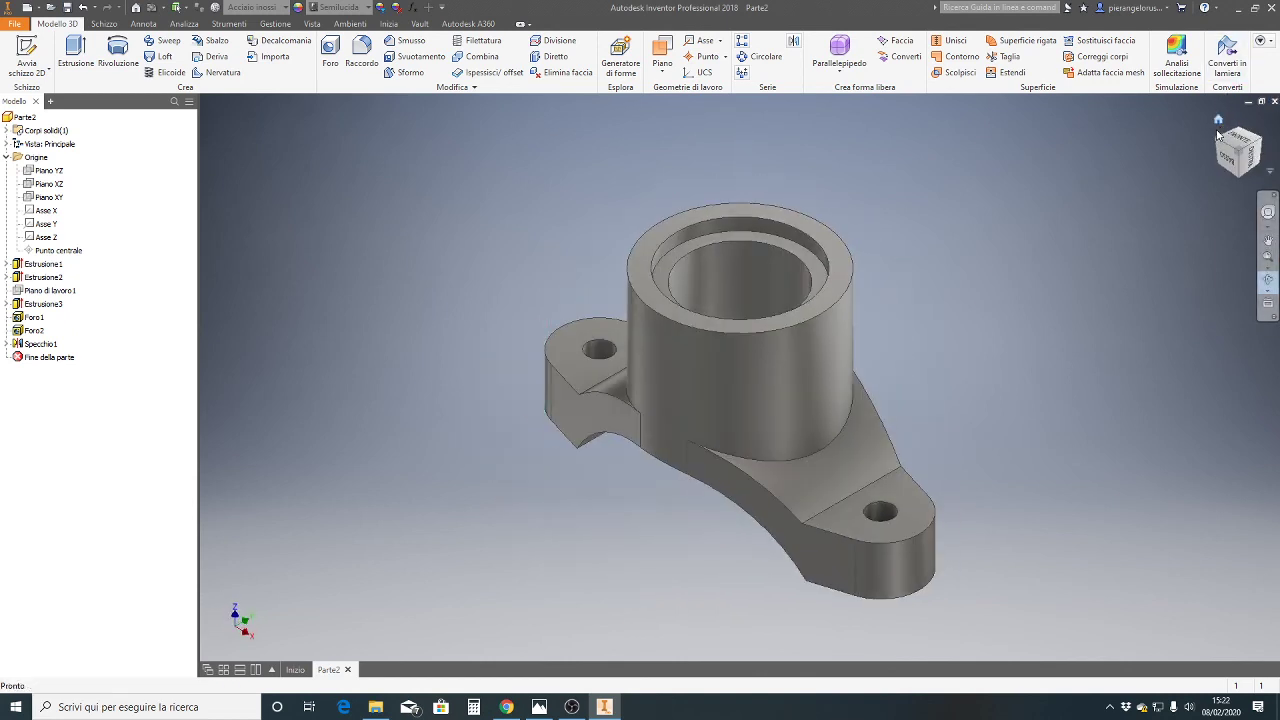
key(F4)
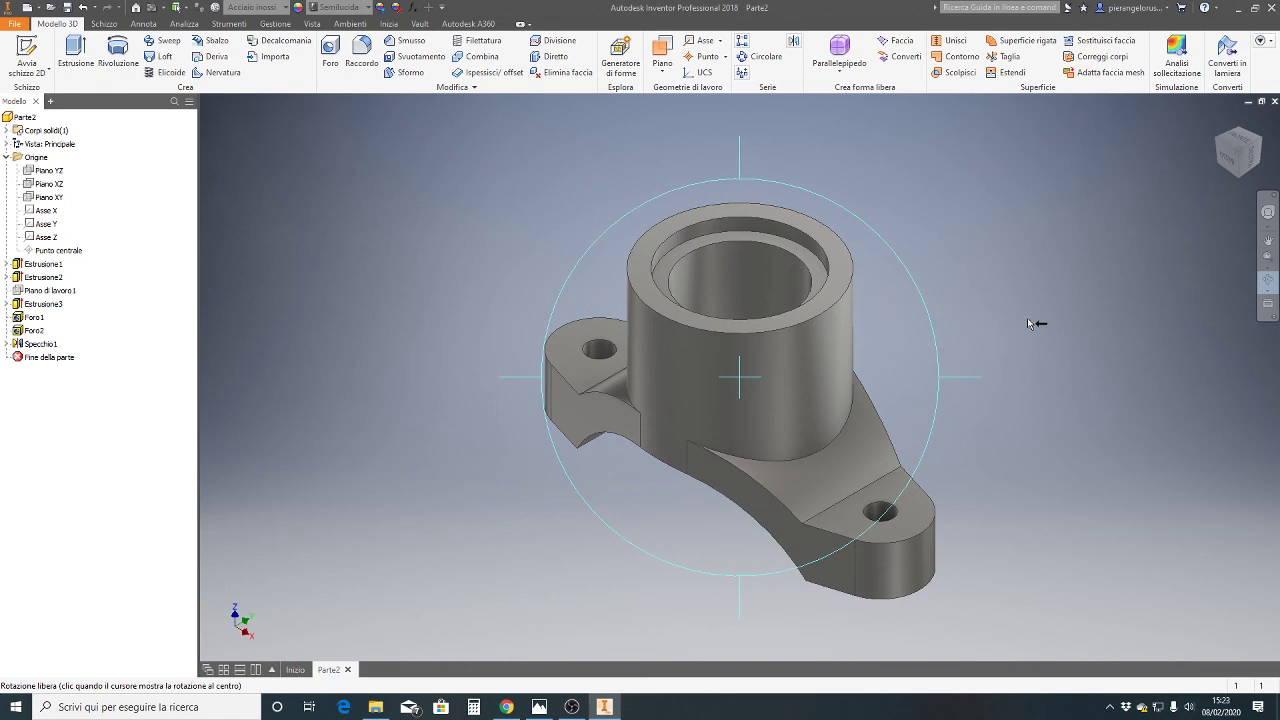
click(1009, 314)
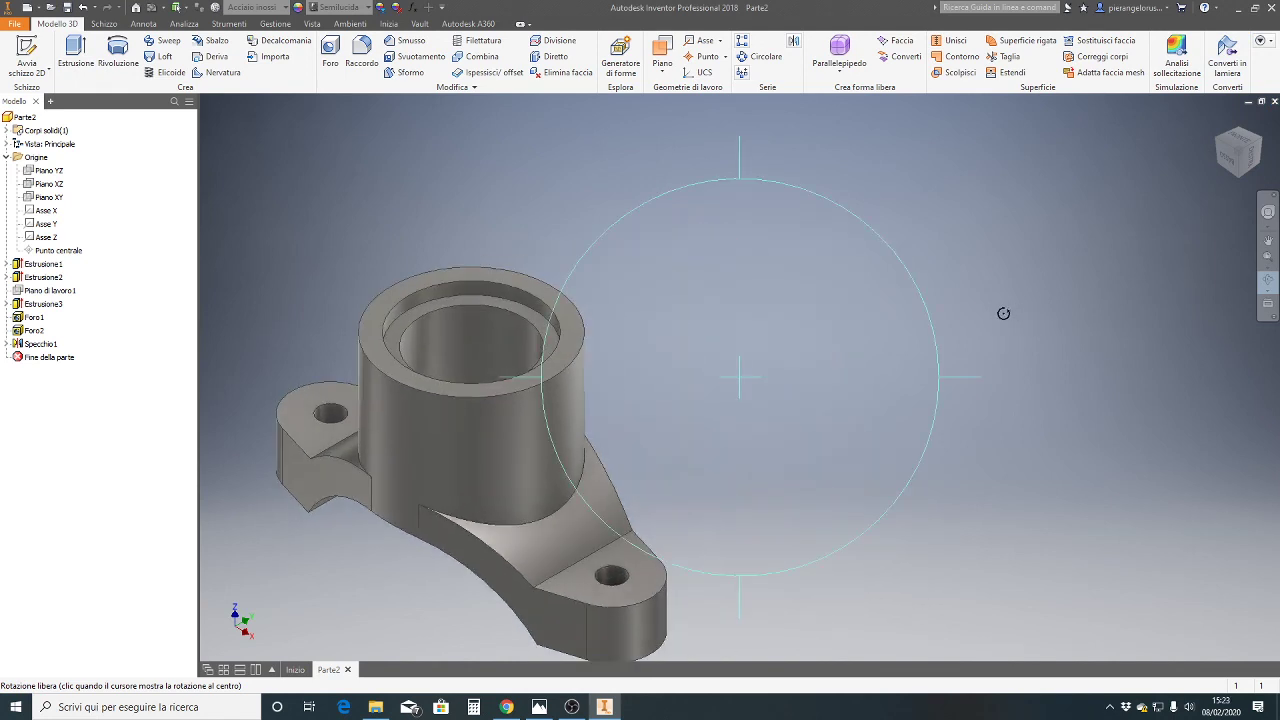
click(1226, 122)
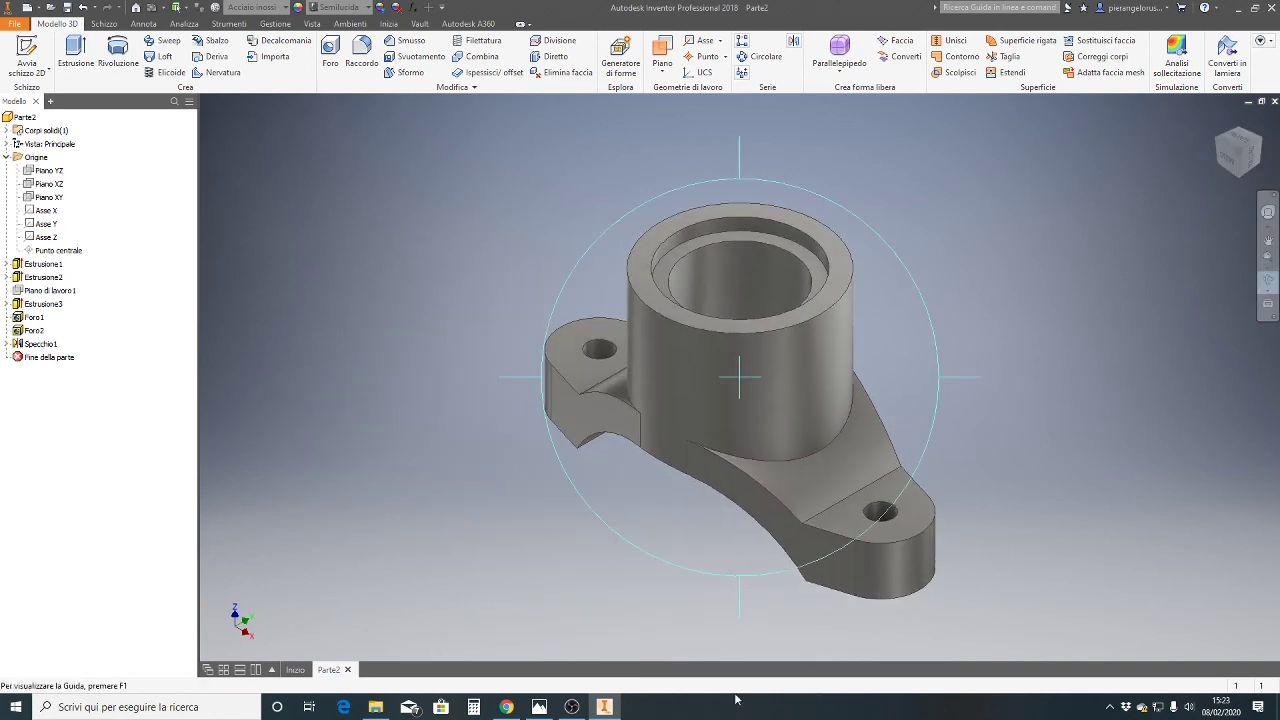